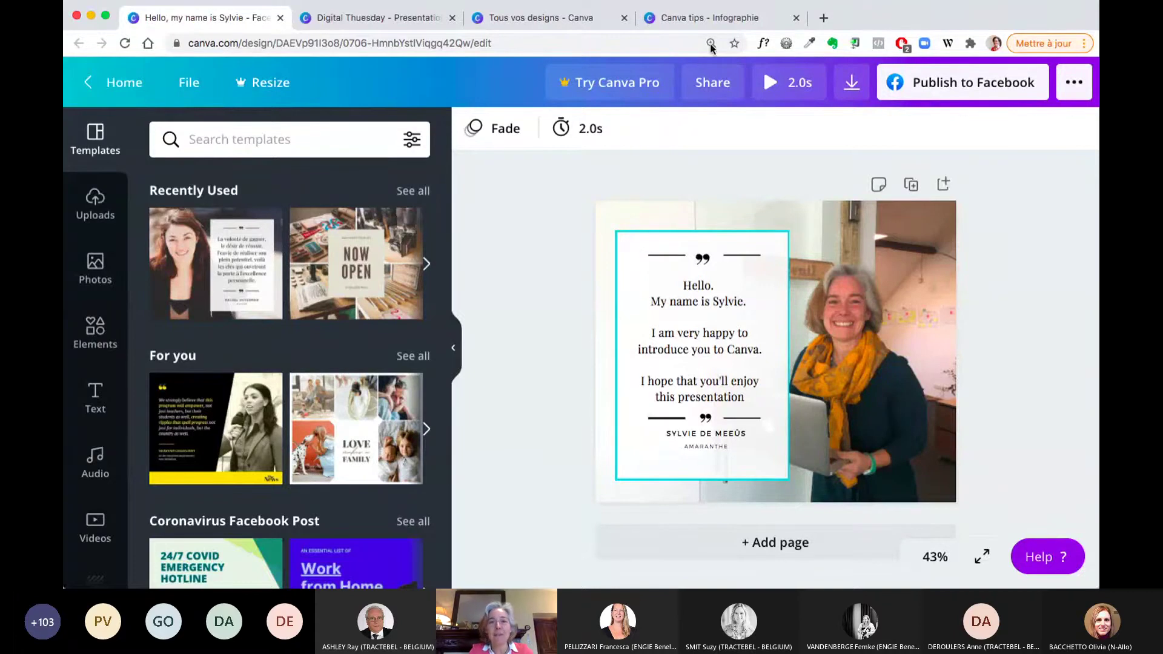
# Step: Read through the Canva tips infographic from its title down to the social media templates section and return to its start
pyautogui.click(696, 21)
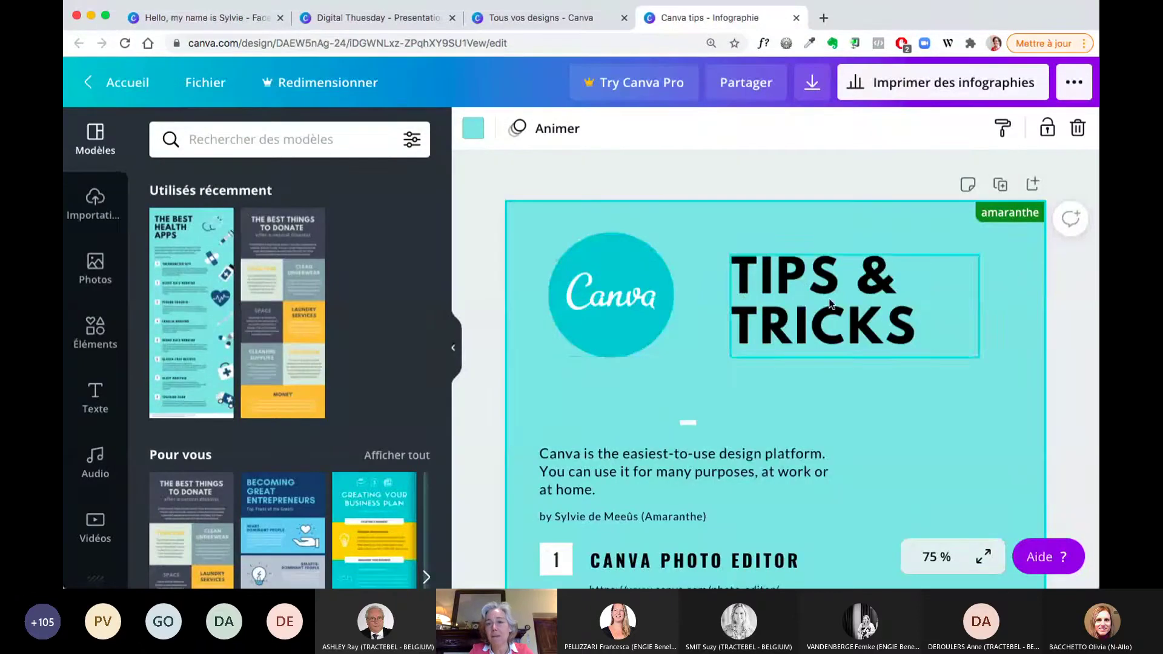
pyautogui.scroll(-3, 1053, 278)
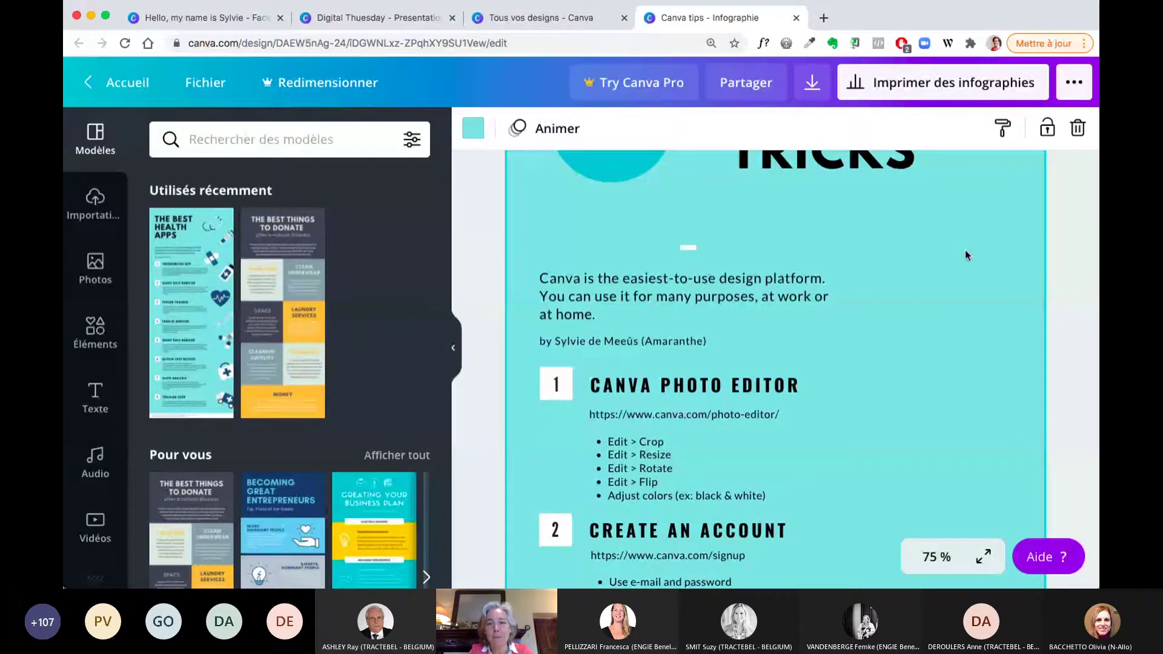
pyautogui.scroll(2, 965, 250)
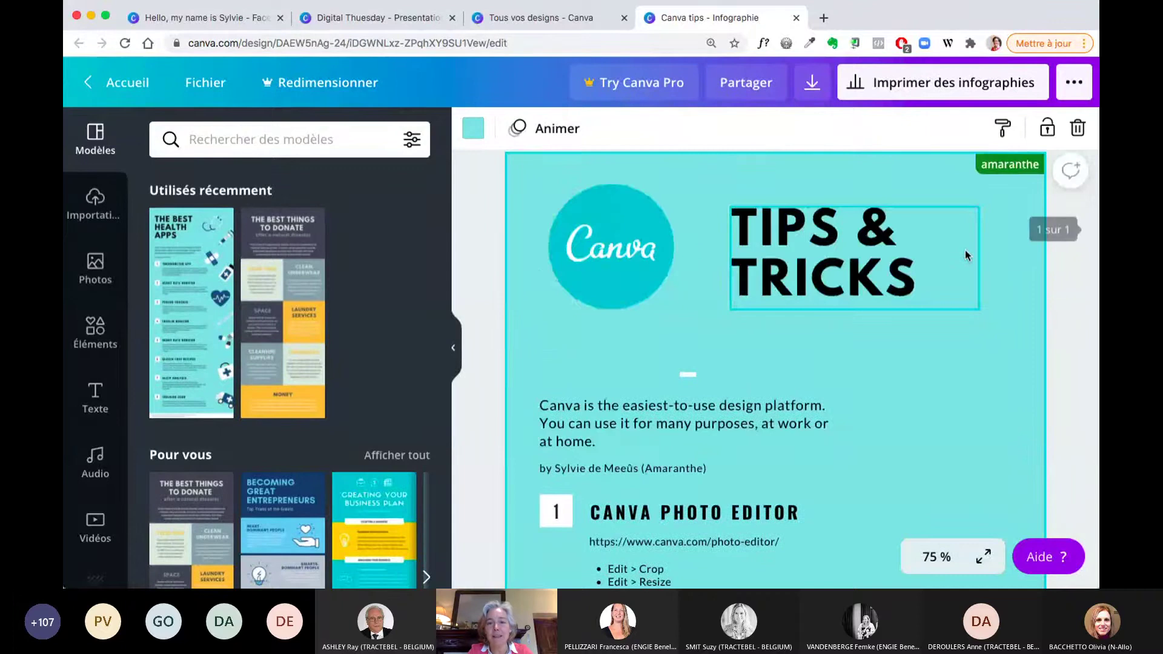
pyautogui.scroll(-3, 965, 249)
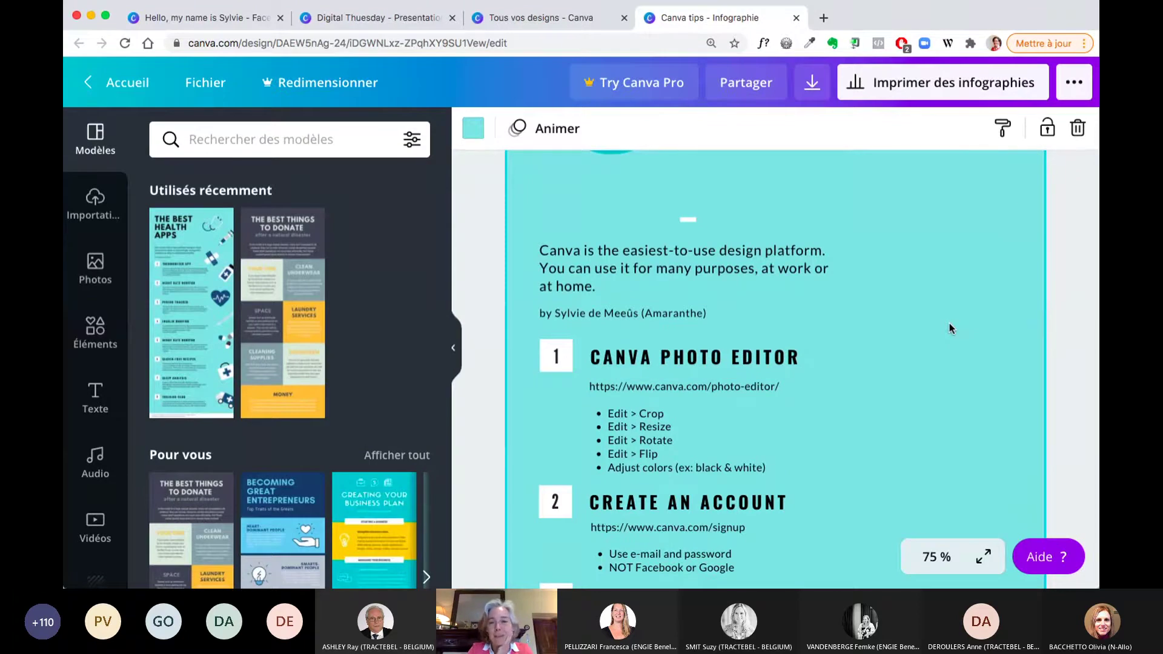
pyautogui.scroll(-5, 949, 326)
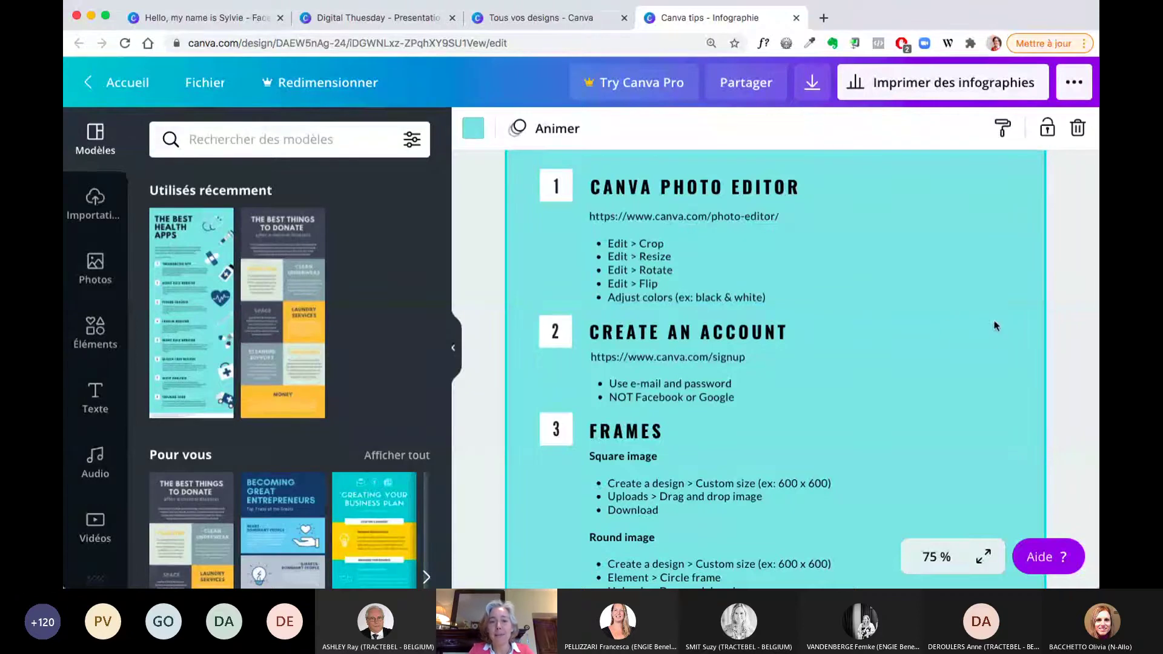
pyautogui.scroll(-2, 974, 314)
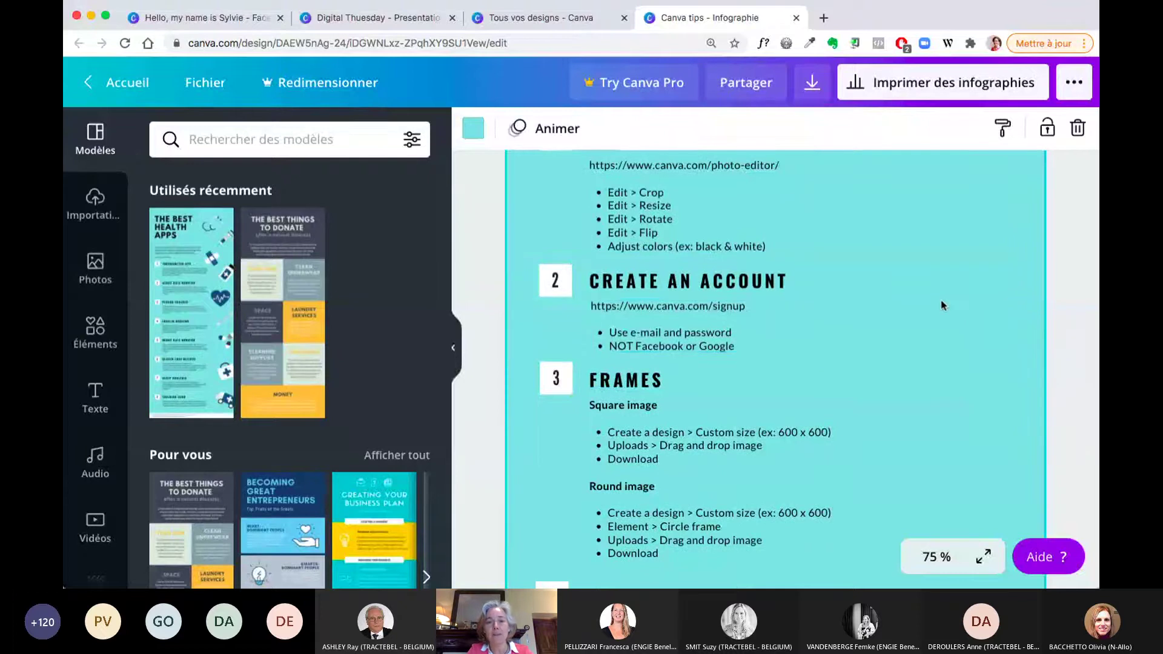
pyautogui.scroll(-6, 937, 299)
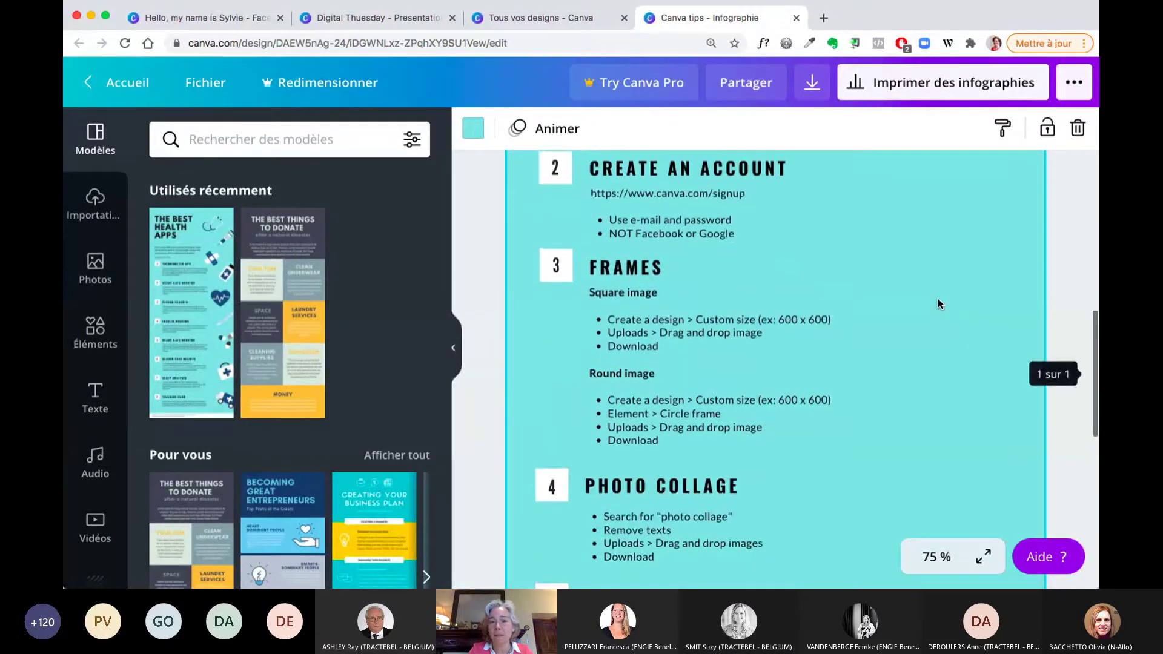
pyautogui.scroll(-1, 938, 303)
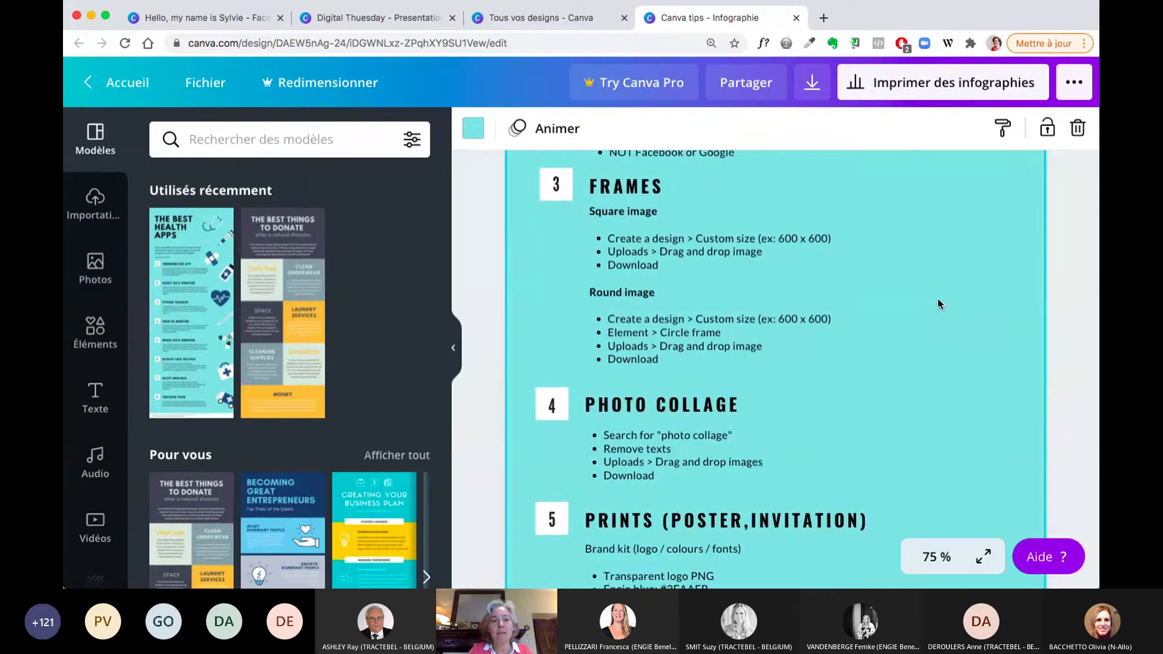
pyautogui.scroll(-1, 938, 303)
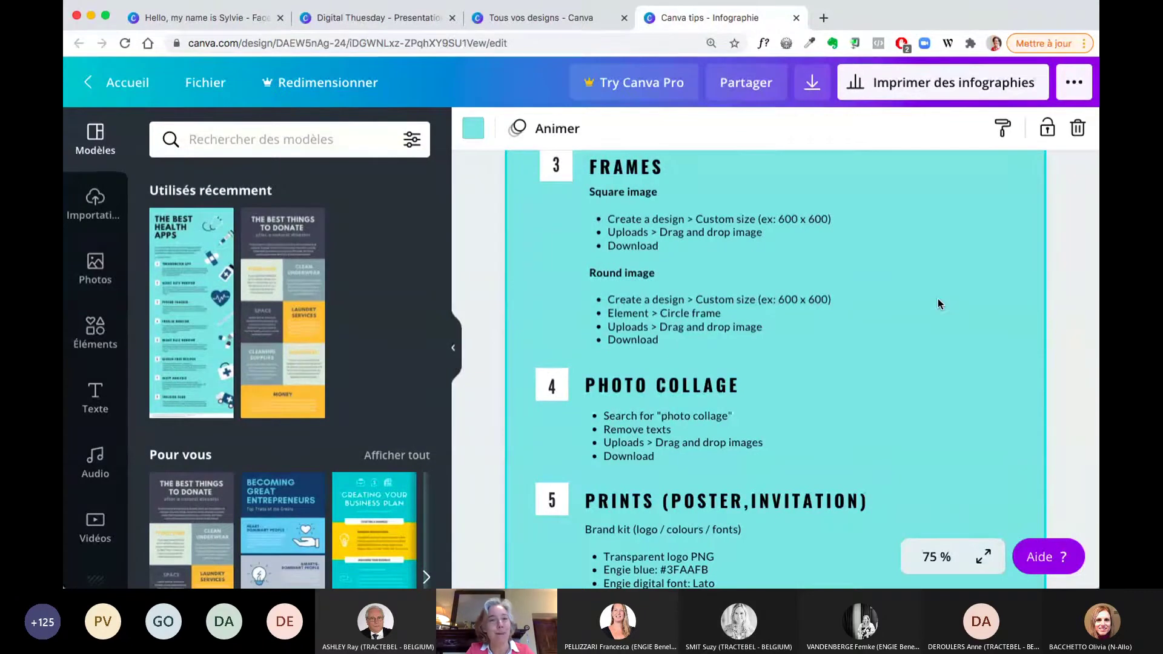
pyautogui.scroll(-5, 938, 300)
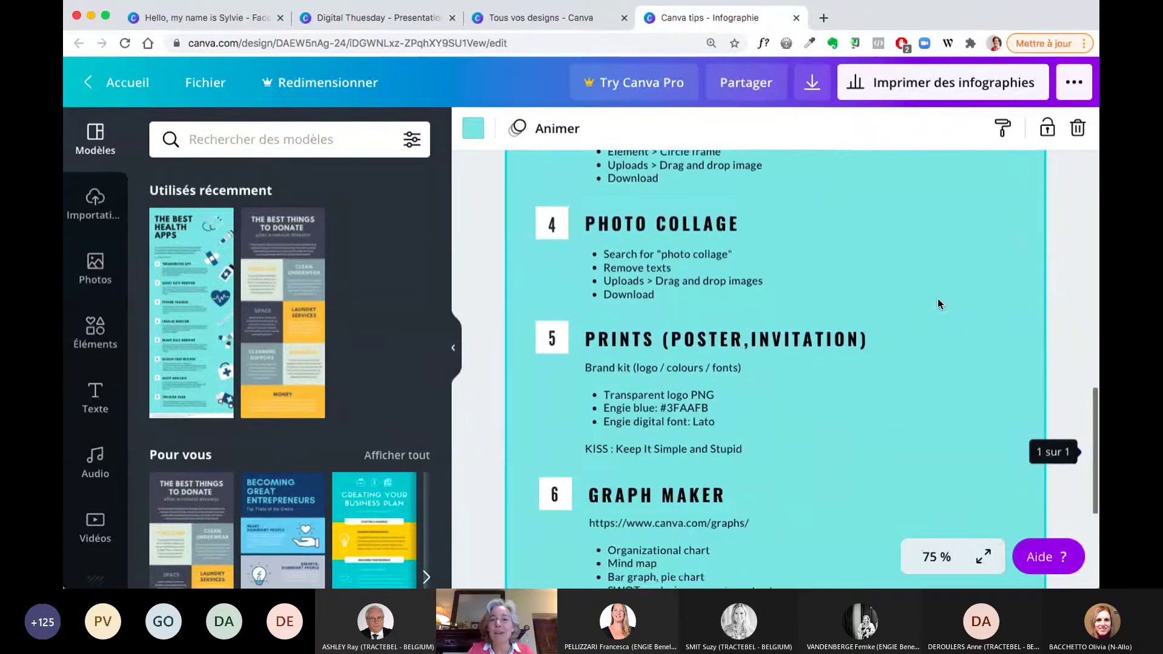
pyautogui.scroll(-1, 938, 299)
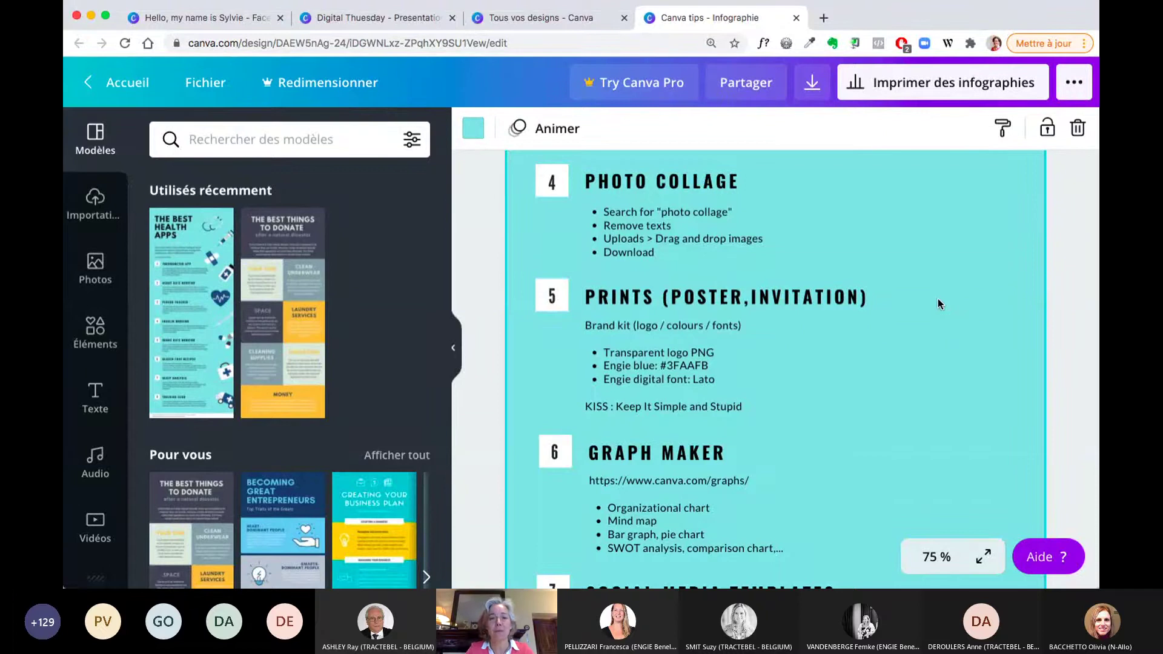
pyautogui.scroll(-3, 862, 290)
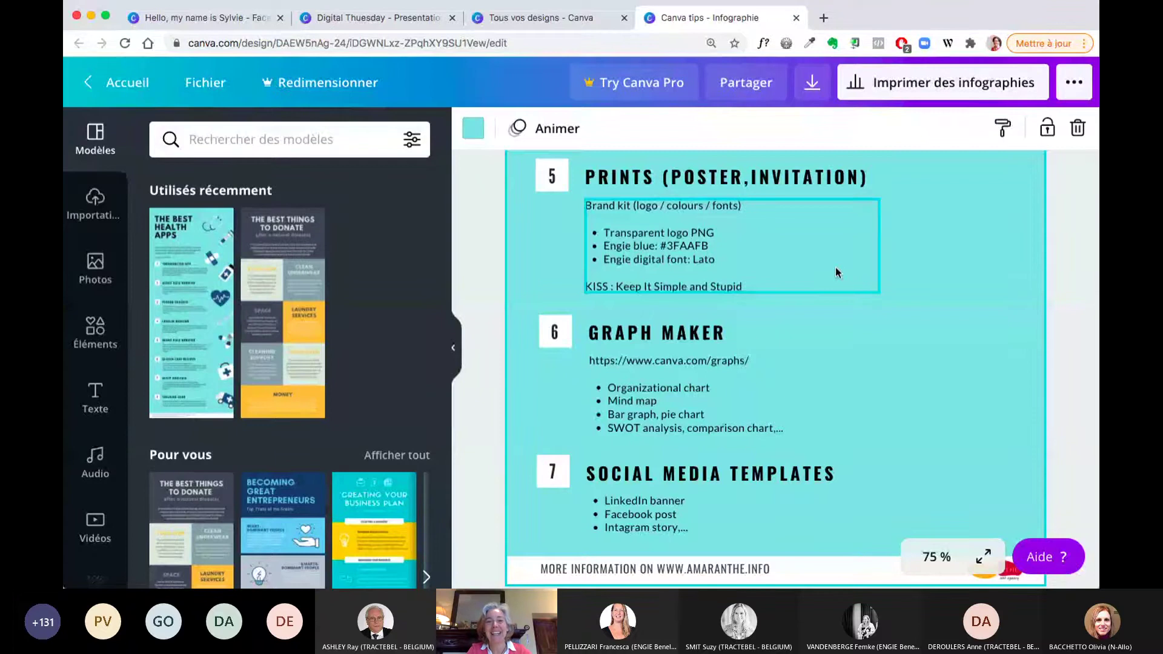
pyautogui.scroll(-2, 827, 357)
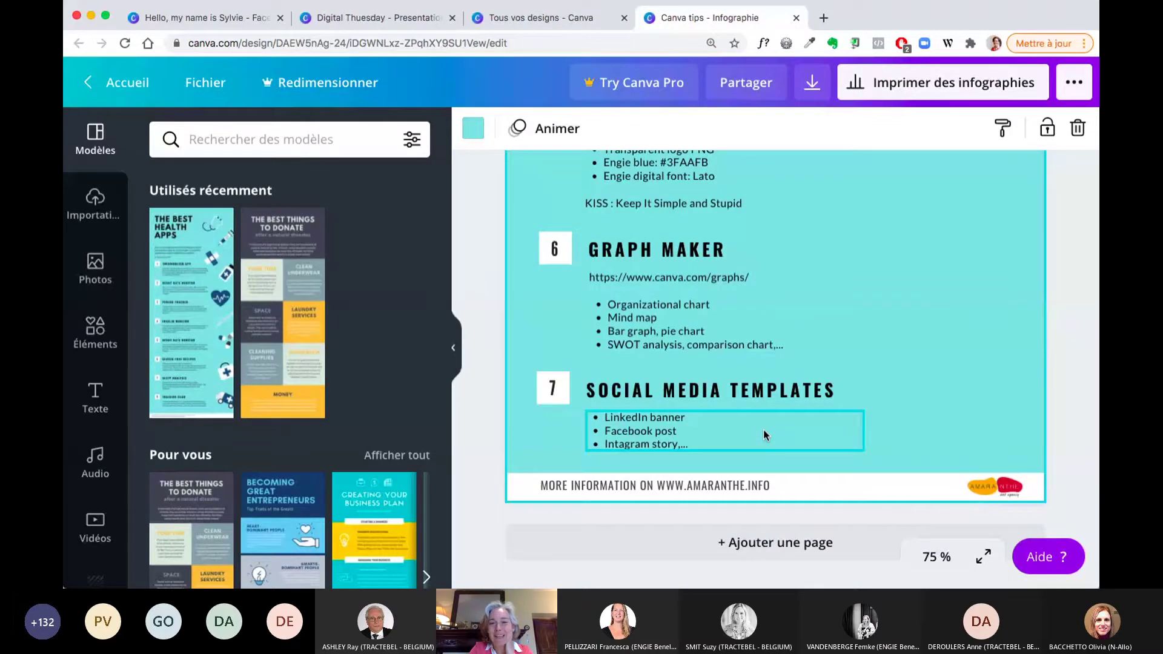
pyautogui.scroll(15, 857, 361)
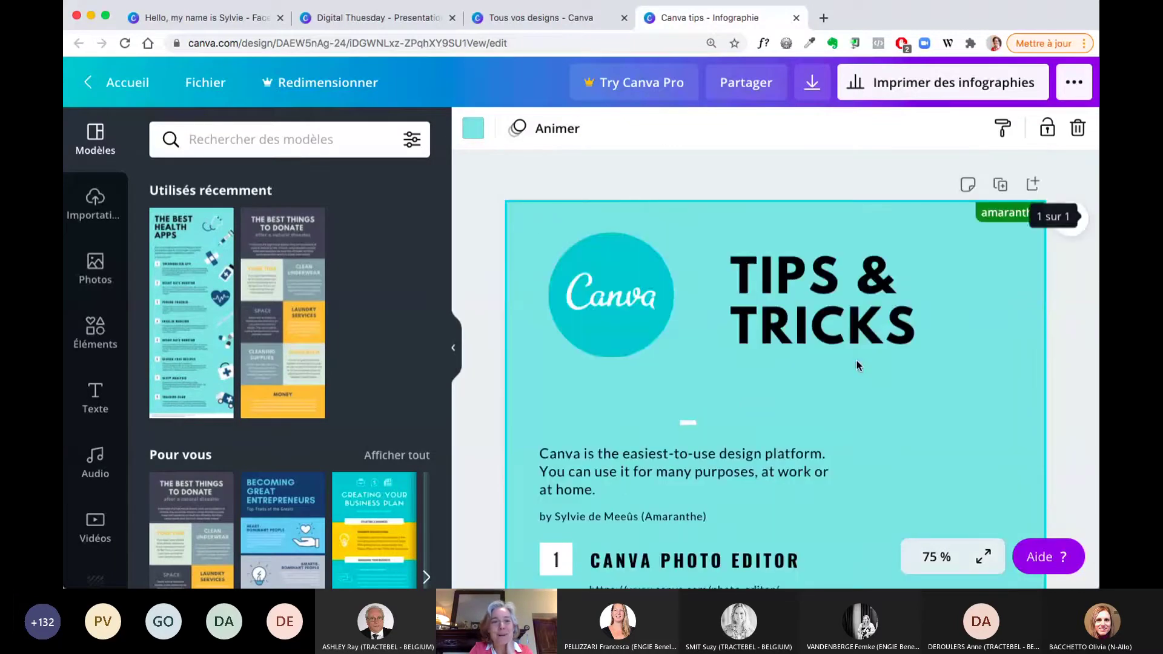
# Step: View the open Facebook post design and the Digital Thuesday presentation
pyautogui.click(212, 20)
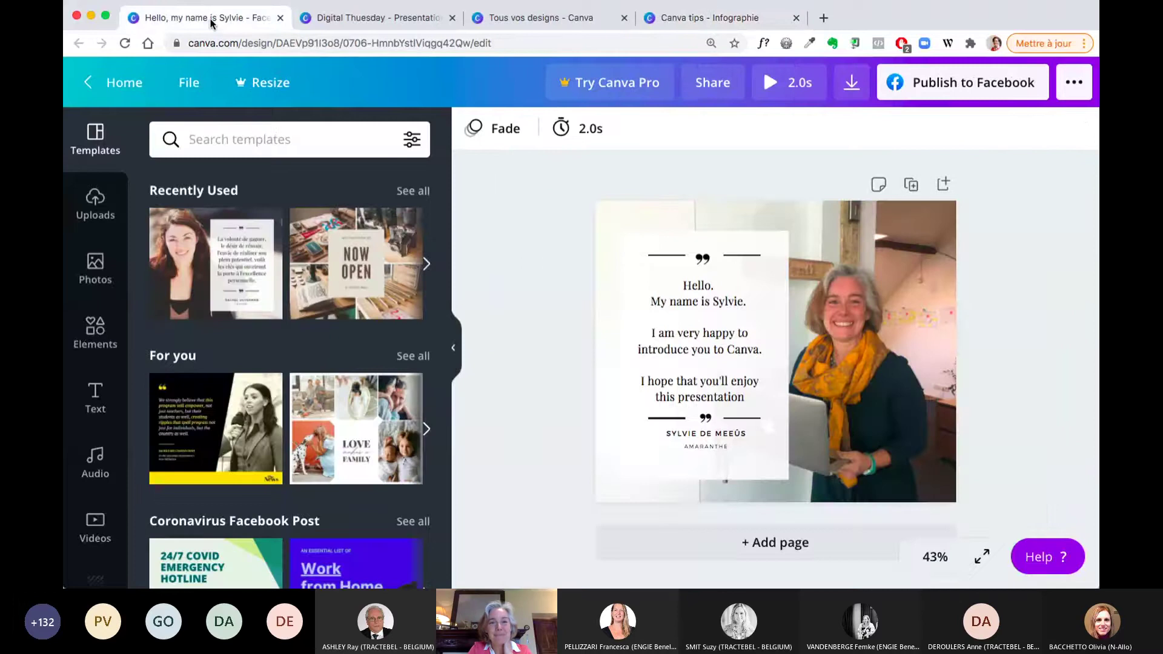
pyautogui.click(350, 24)
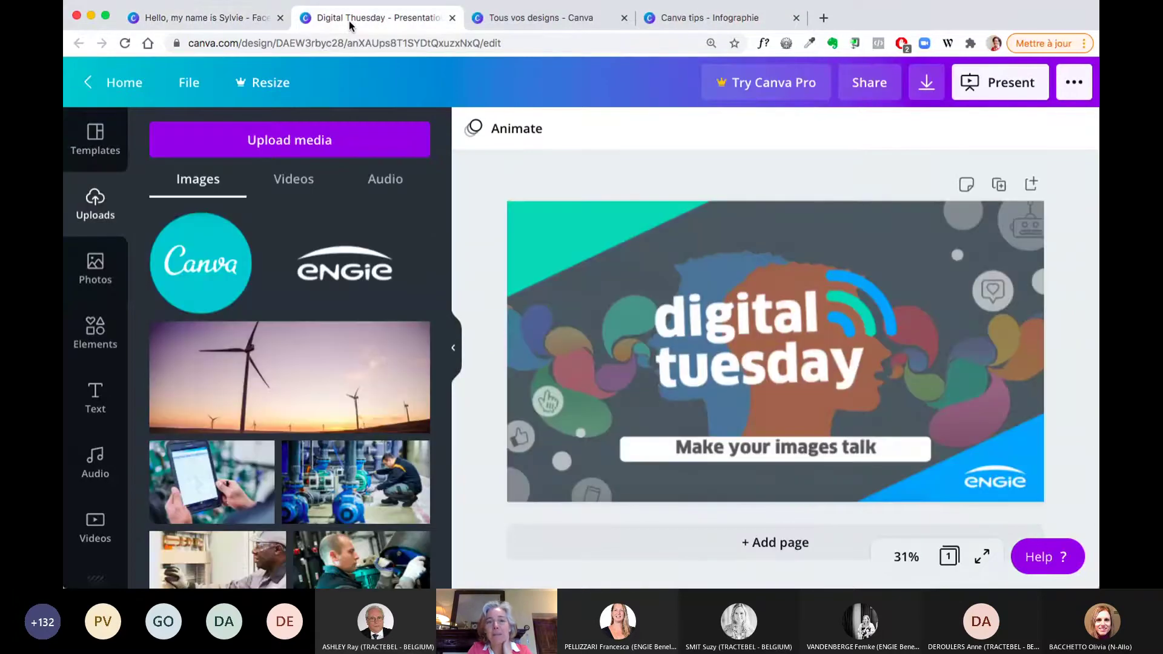
# Step: Search Google for "canva photo editor" on a new page and open Canva's online Photo Editor
pyautogui.click(824, 19)
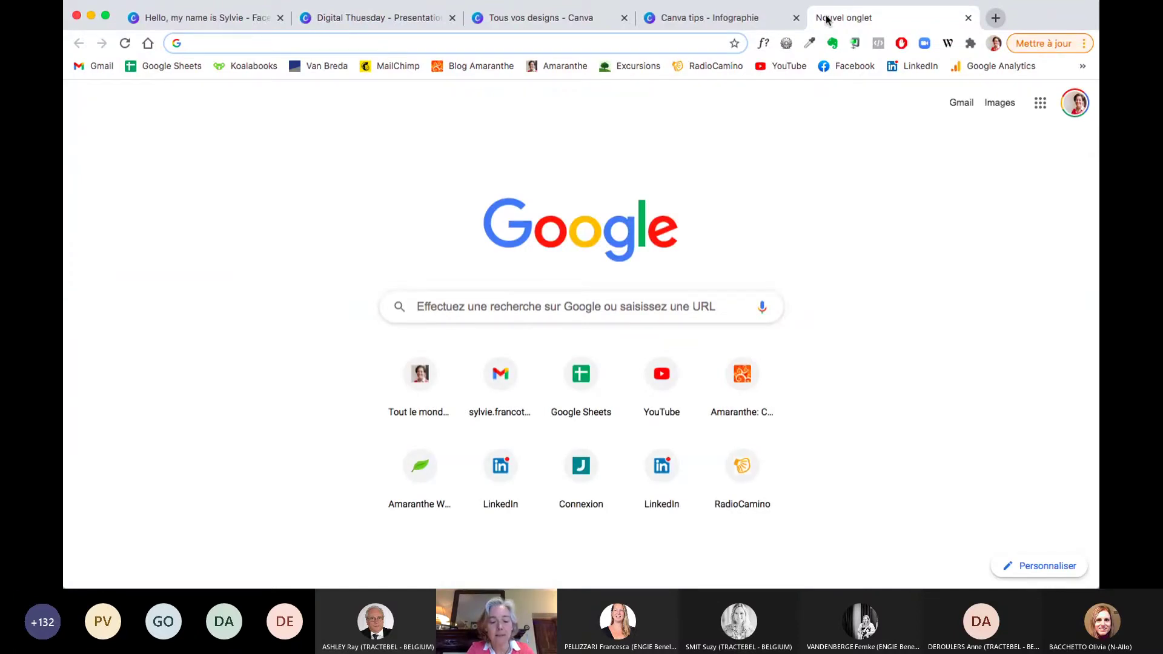
pyautogui.write('canva photo')
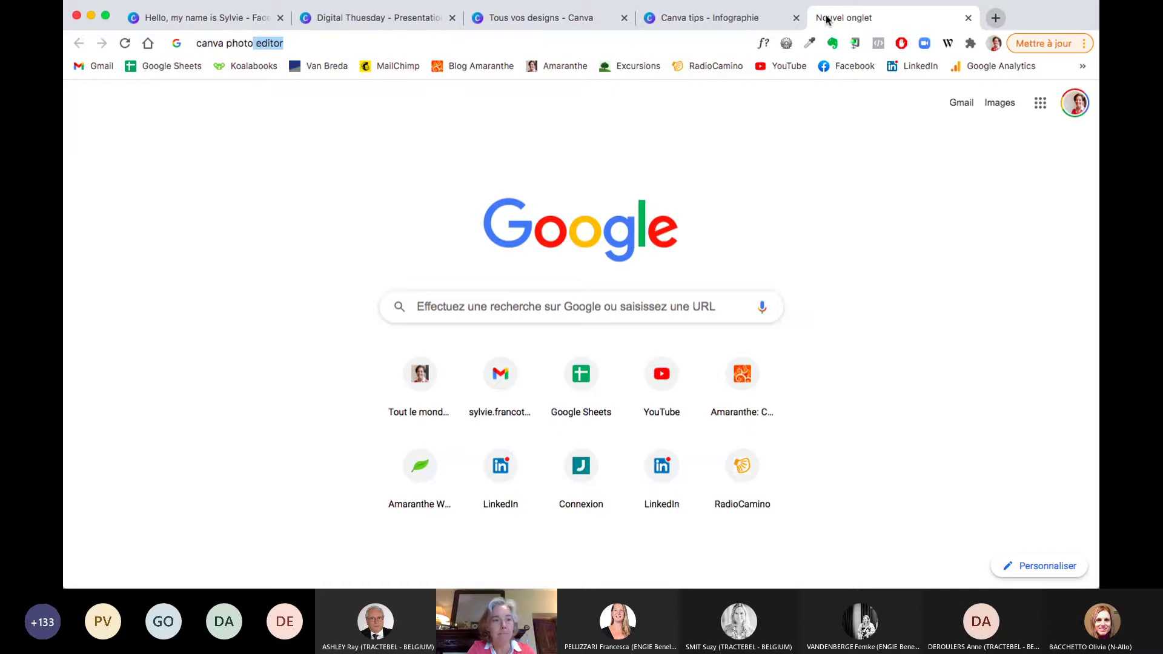
pyautogui.press('Return')
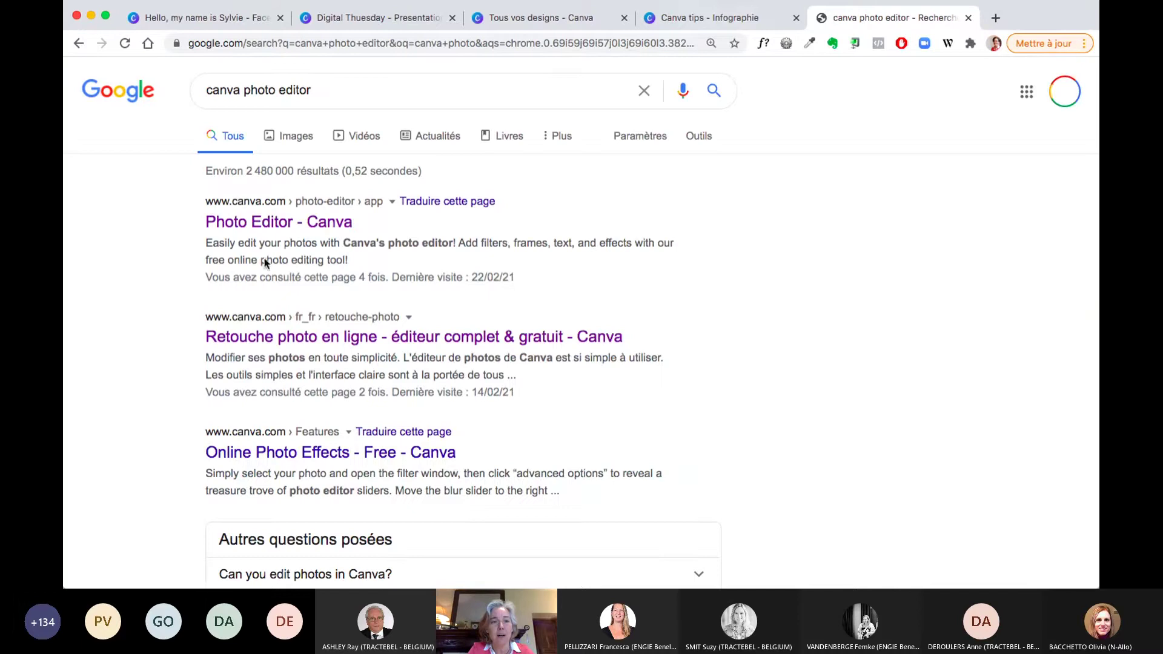
pyautogui.click(275, 226)
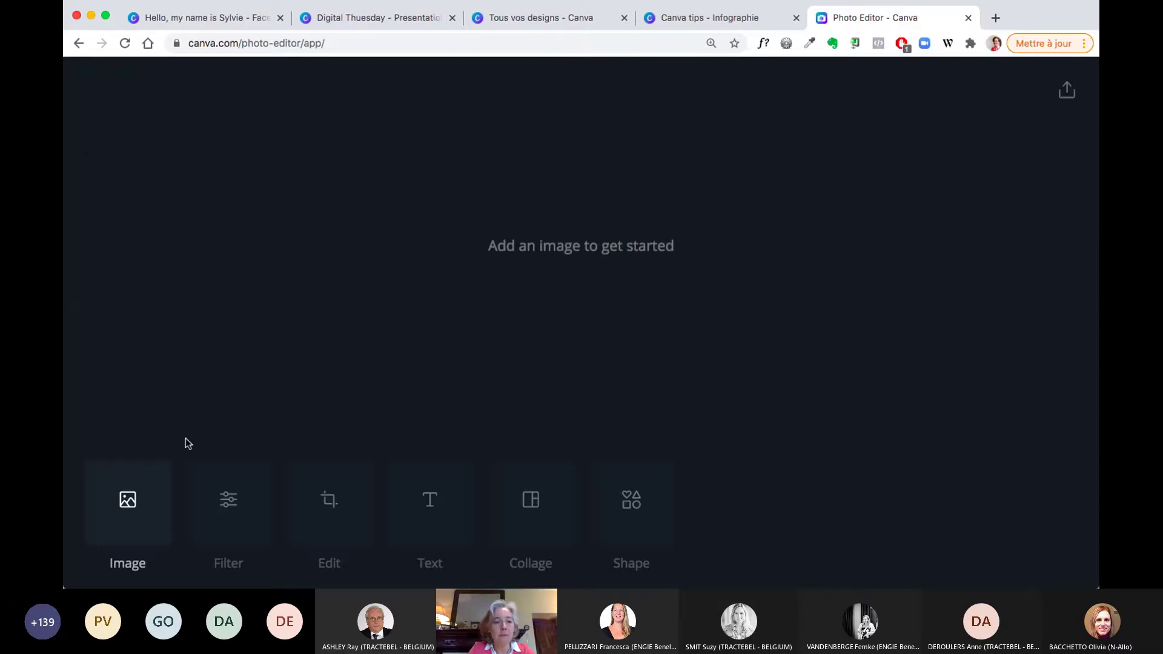
# Step: Upload the photo of the power plant with two cooling towers into the photo editor
pyautogui.click(127, 499)
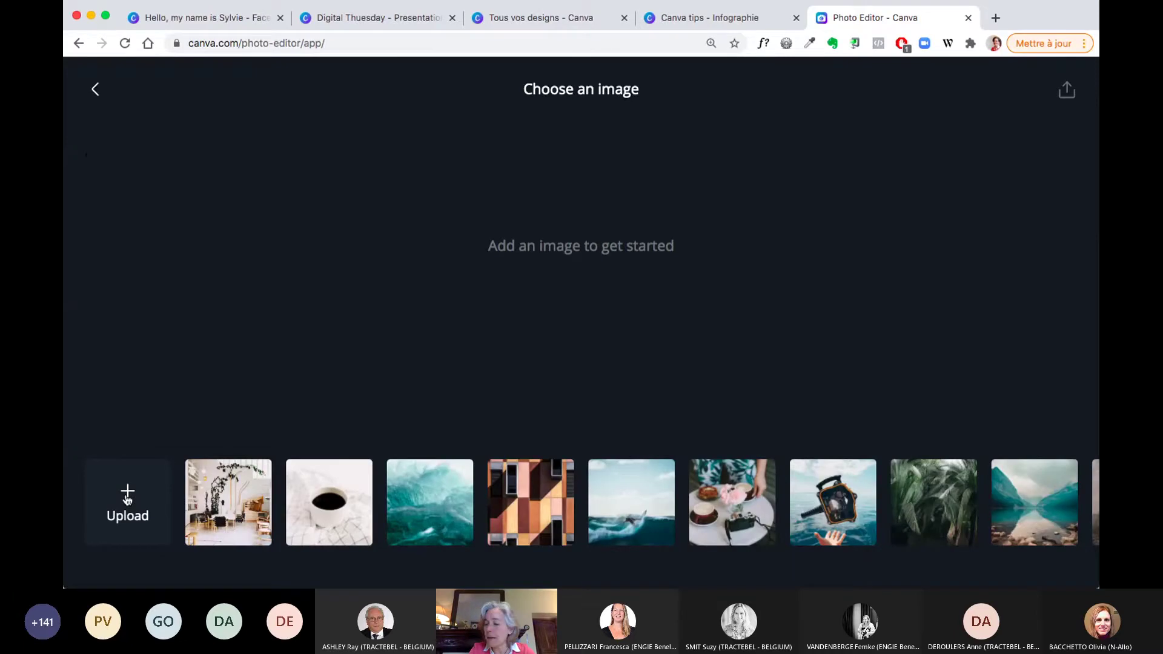
pyautogui.click(127, 499)
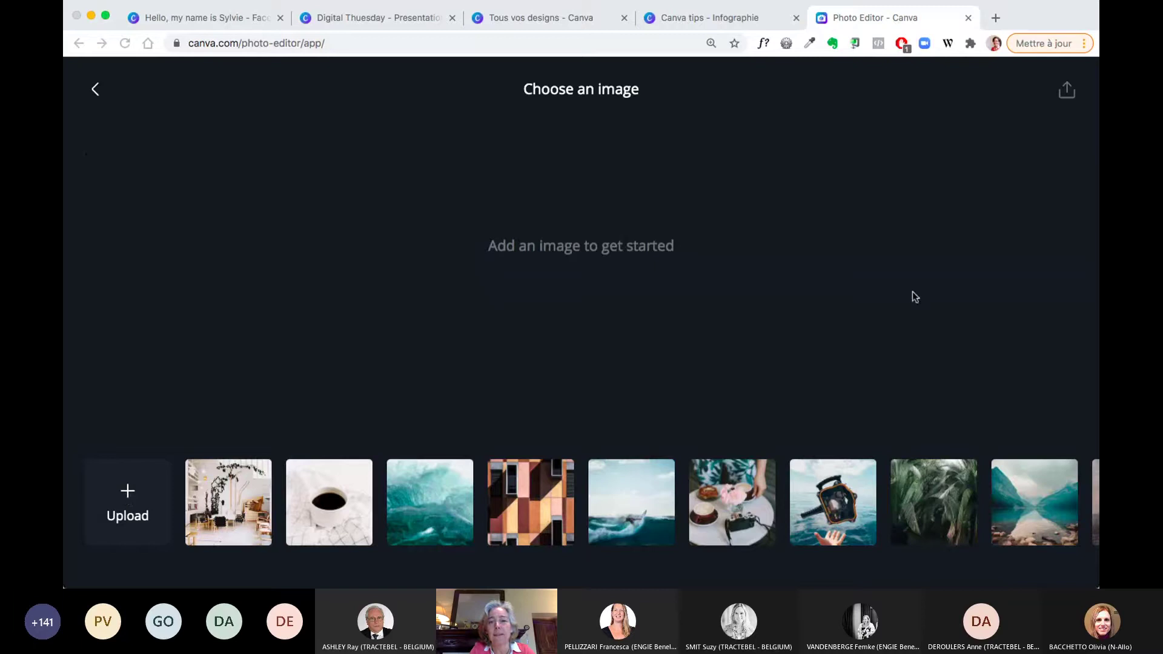
pyautogui.click(812, 359)
pyautogui.click(811, 358)
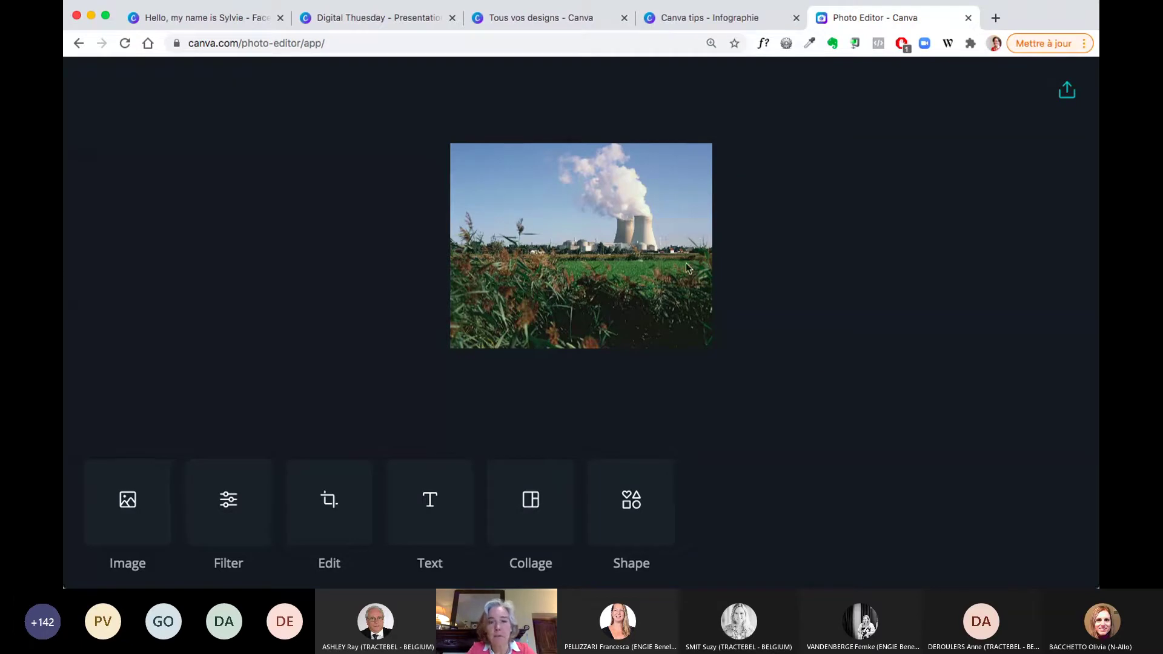
# Step: Open the photo's edit options and try resizing it freehand to about 4718 × 3706
pyautogui.click(330, 521)
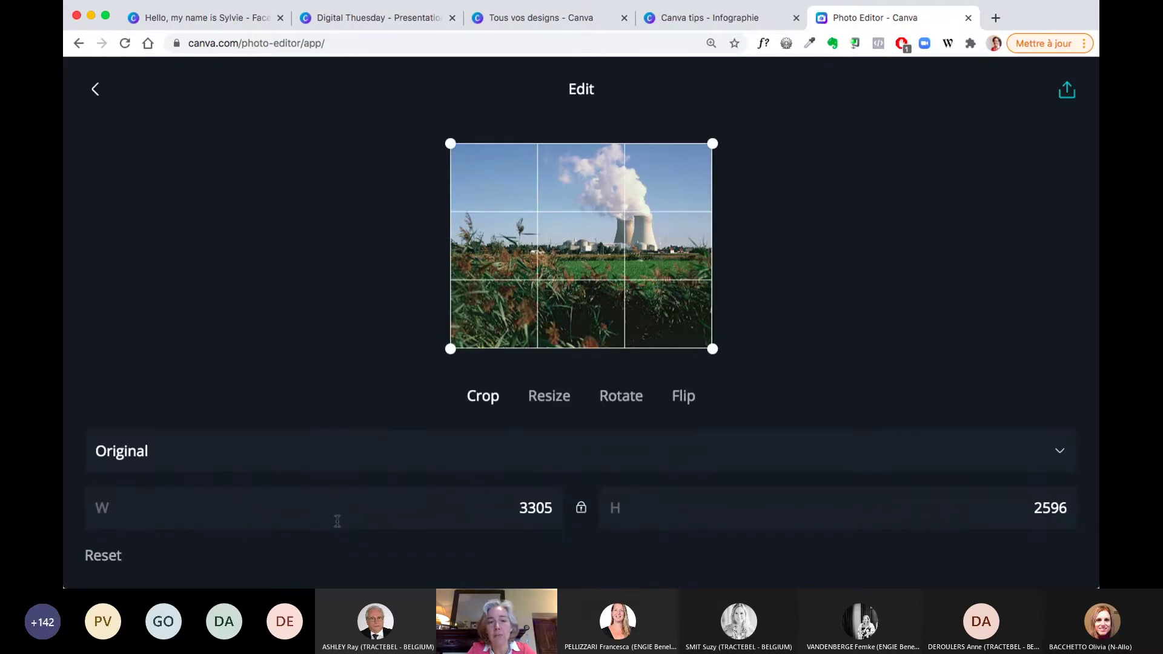
pyautogui.click(552, 397)
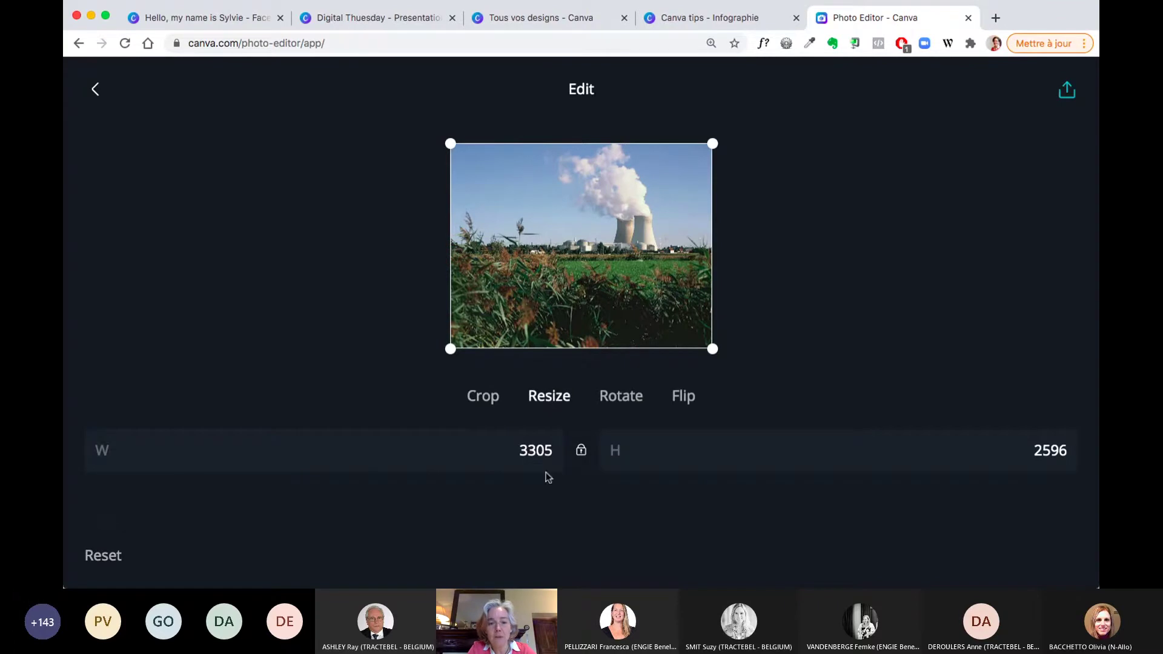
pyautogui.moveTo(450, 349); pyautogui.dragTo(501, 315)
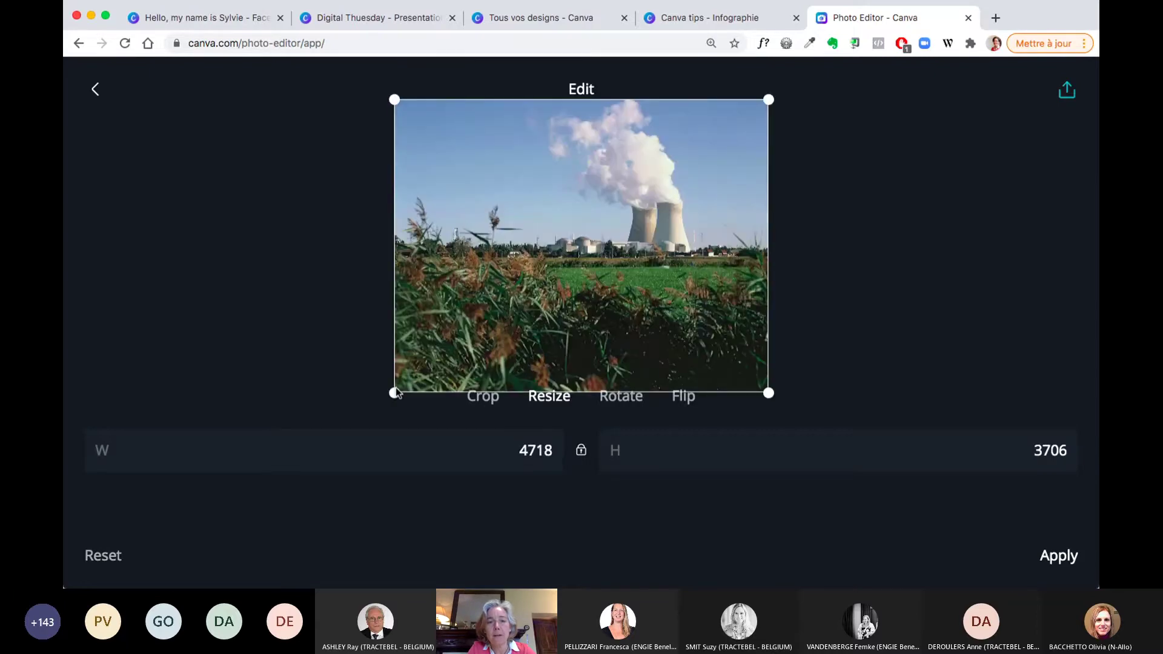
# Step: Set the photo's crop ratio to 1:1 and shift the square crop frame towards the cooling towers
pyautogui.click(492, 401)
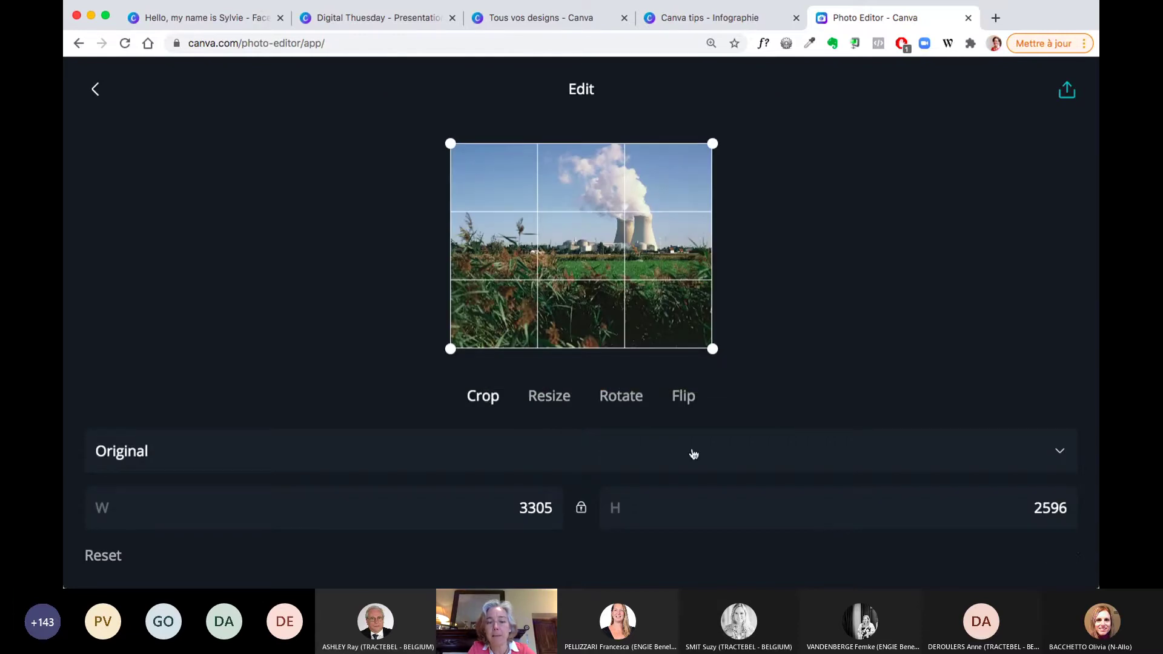
pyautogui.click(376, 474)
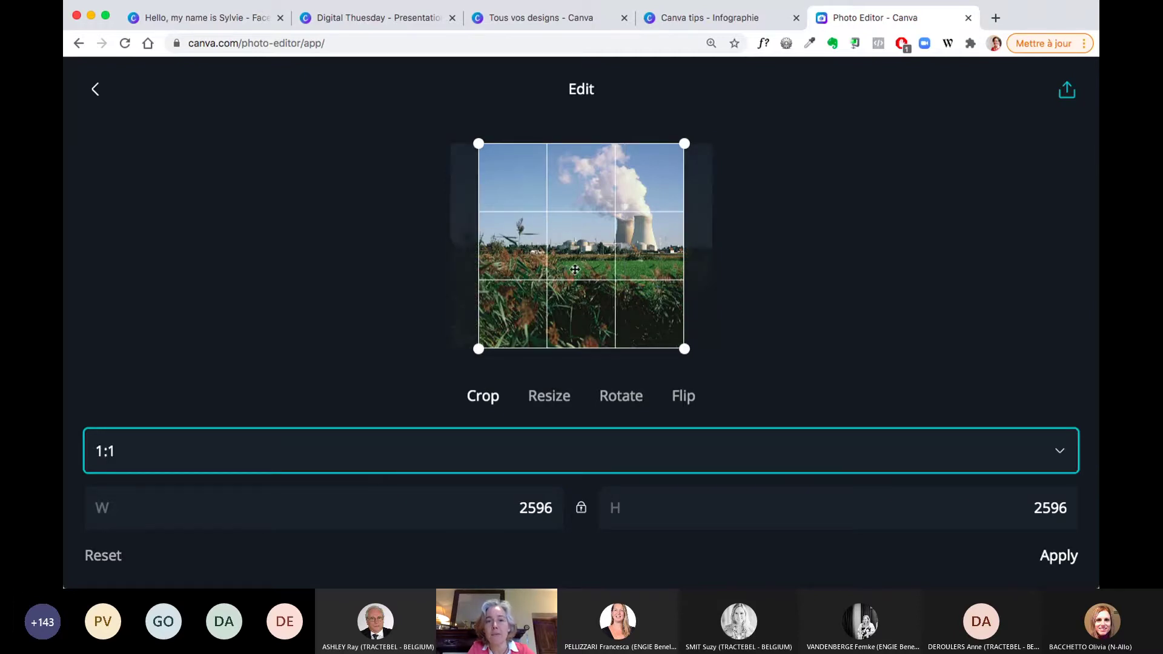
pyautogui.moveTo(575, 269); pyautogui.dragTo(589, 269)
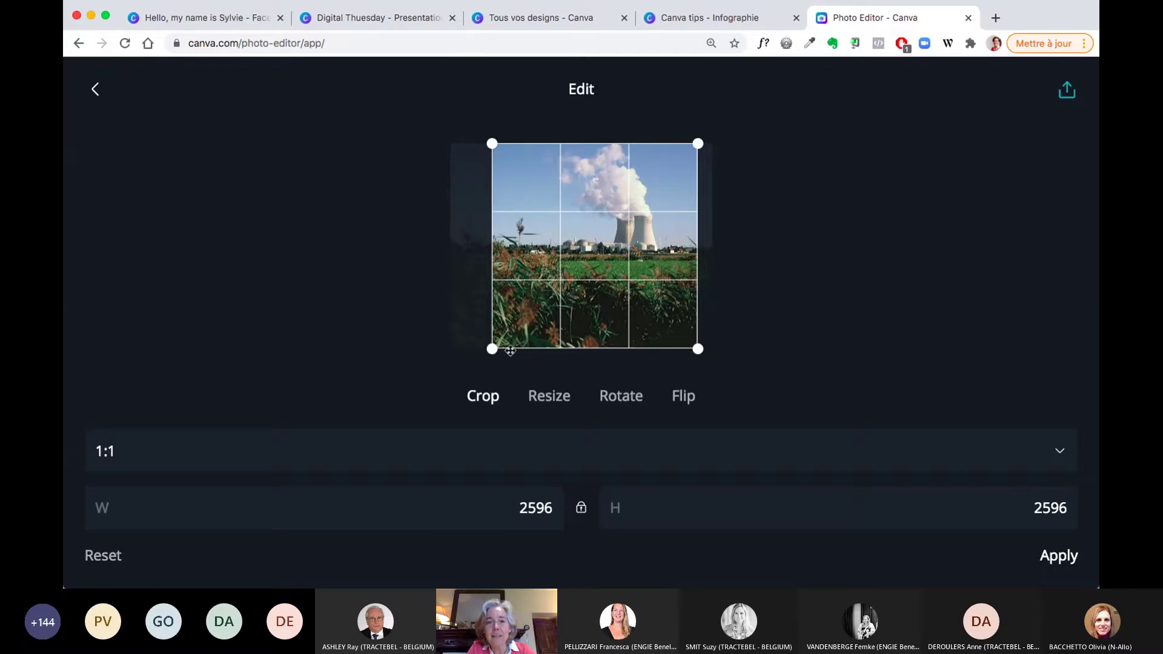
pyautogui.moveTo(492, 348)
pyautogui.mouseDown()
pyautogui.moveTo(528, 309)
pyautogui.moveTo(481, 350)
pyautogui.mouseUp()
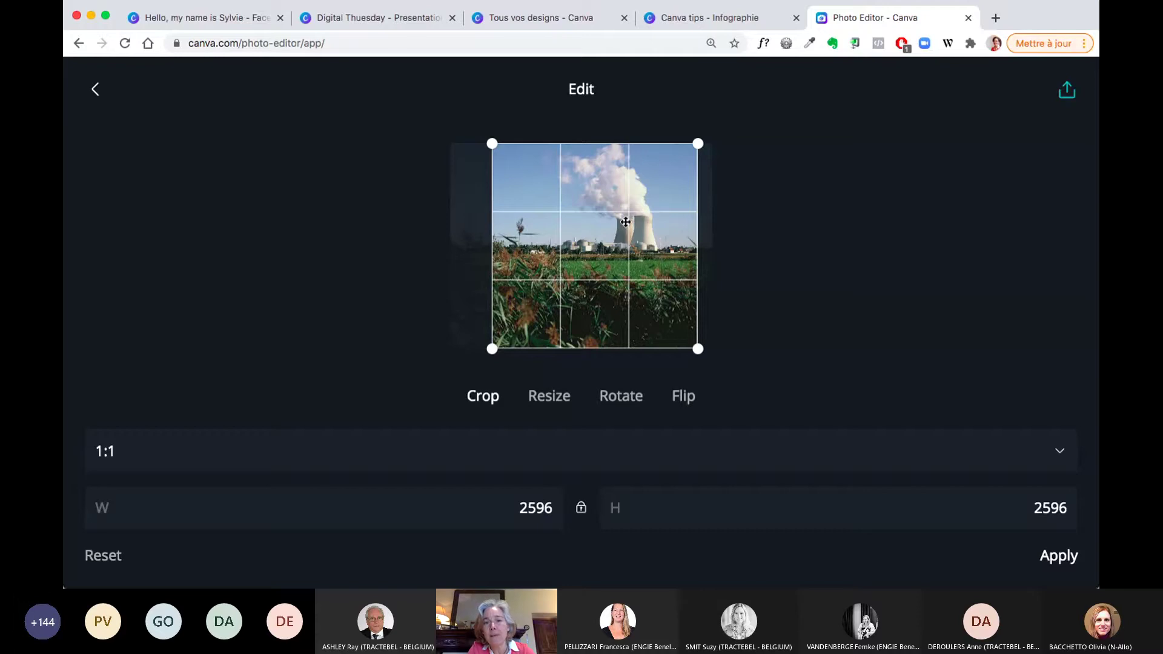
pyautogui.moveTo(621, 233); pyautogui.dragTo(623, 218)
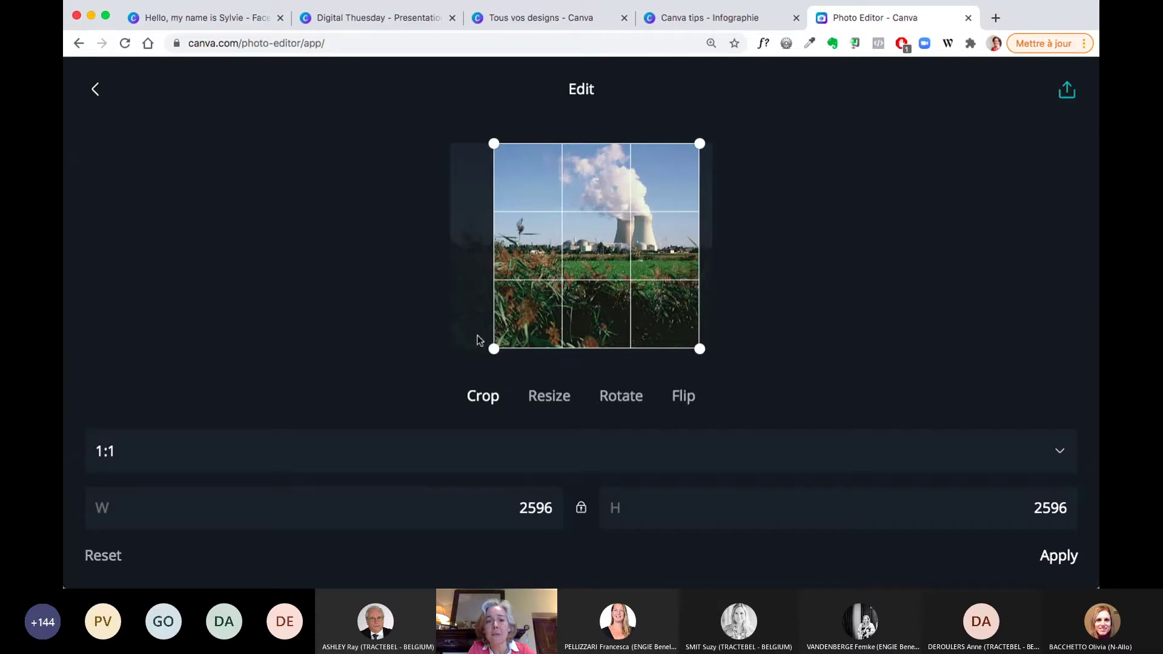
# Step: Shrink the square crop frame around the cooling towers to about 2116 × 2116, reposition it and apply the crop
pyautogui.moveTo(495, 344); pyautogui.dragTo(525, 319)
pyautogui.moveTo(628, 280)
pyautogui.mouseDown()
pyautogui.moveTo(607, 276)
pyautogui.moveTo(623, 267)
pyautogui.mouseUp()
pyautogui.moveTo(693, 316); pyautogui.dragTo(688, 307)
pyautogui.moveTo(618, 272); pyautogui.dragTo(624, 268)
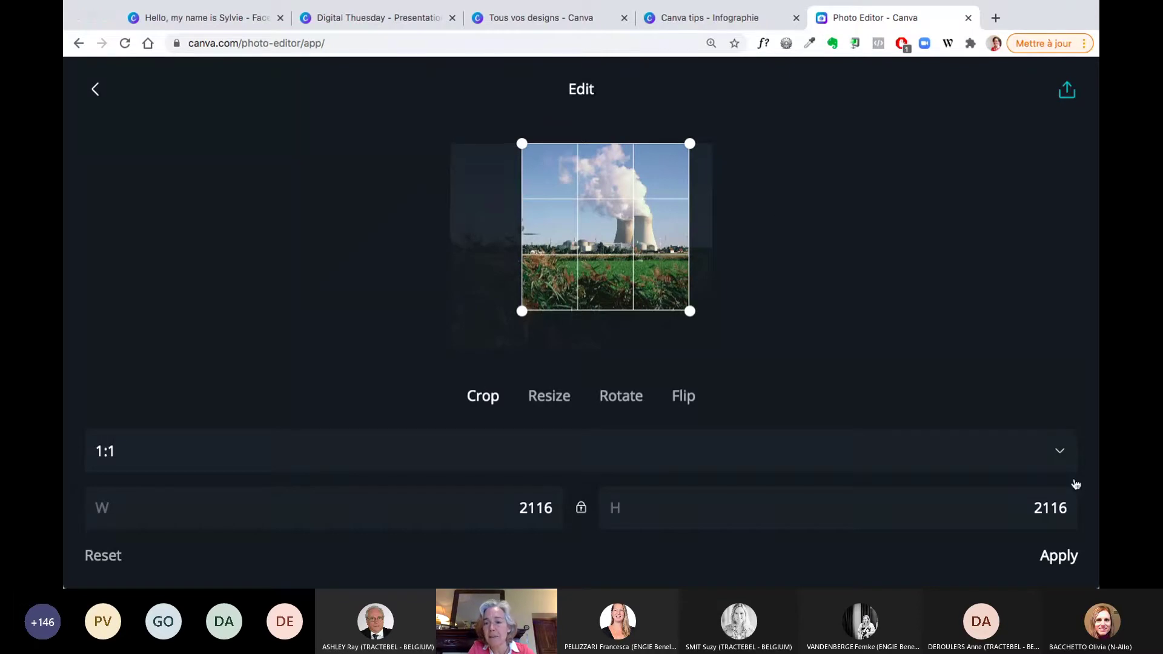
pyautogui.click(1054, 561)
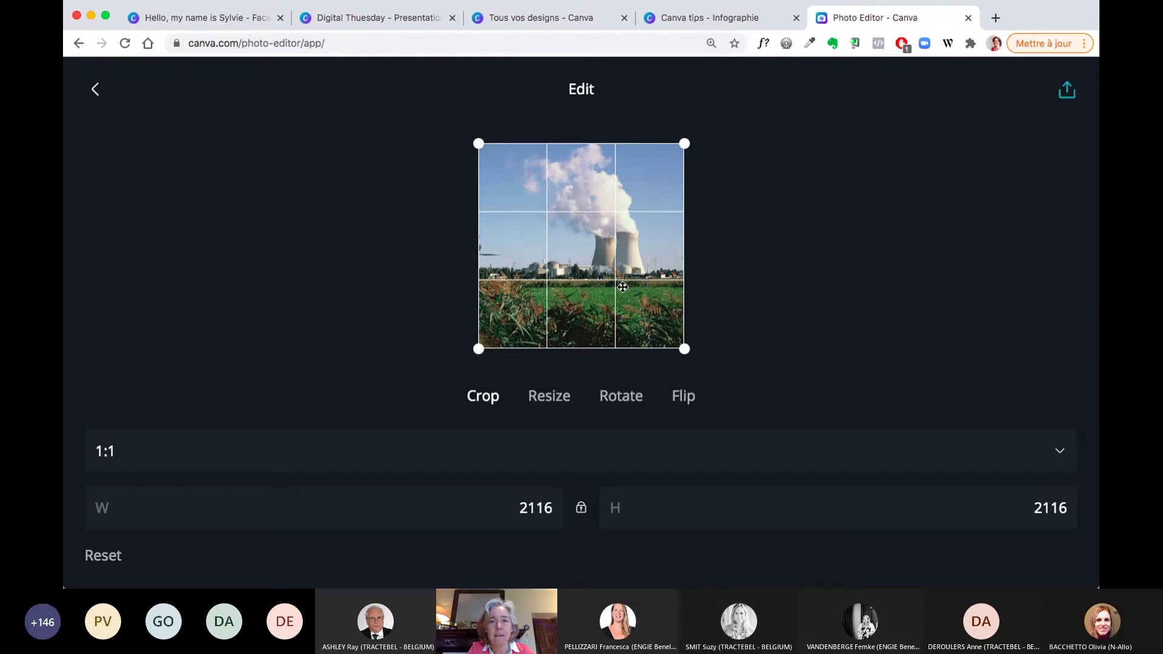
# Step: Download the cropped square photo and dismiss the promotional offer
pyautogui.click(1070, 90)
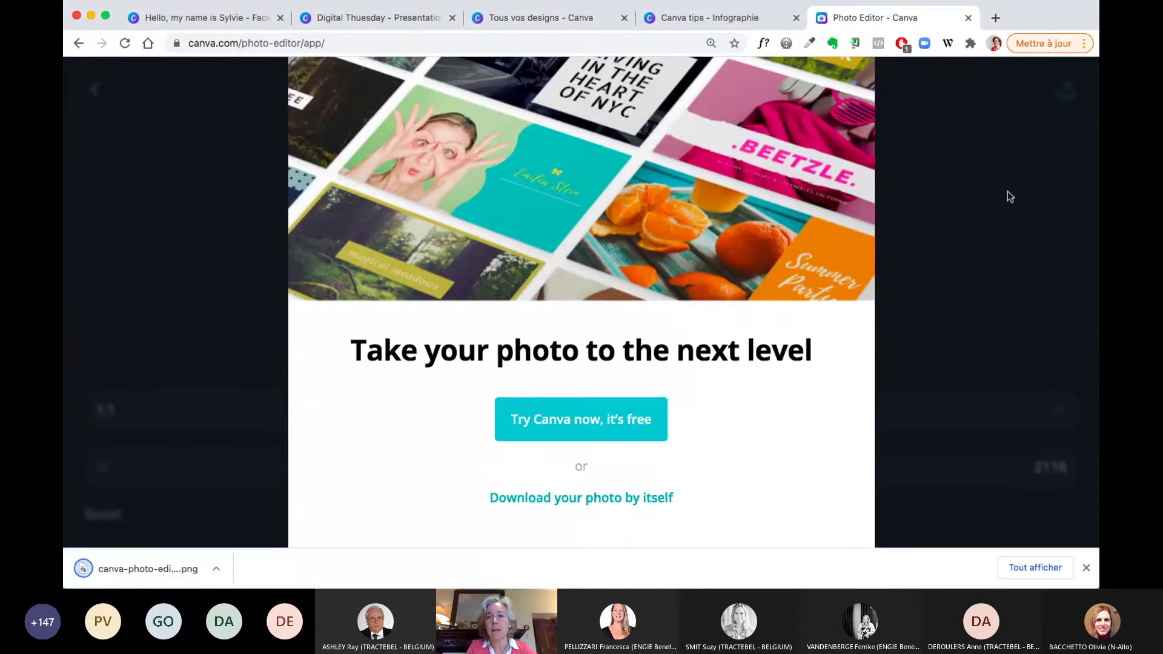
pyautogui.click(1008, 191)
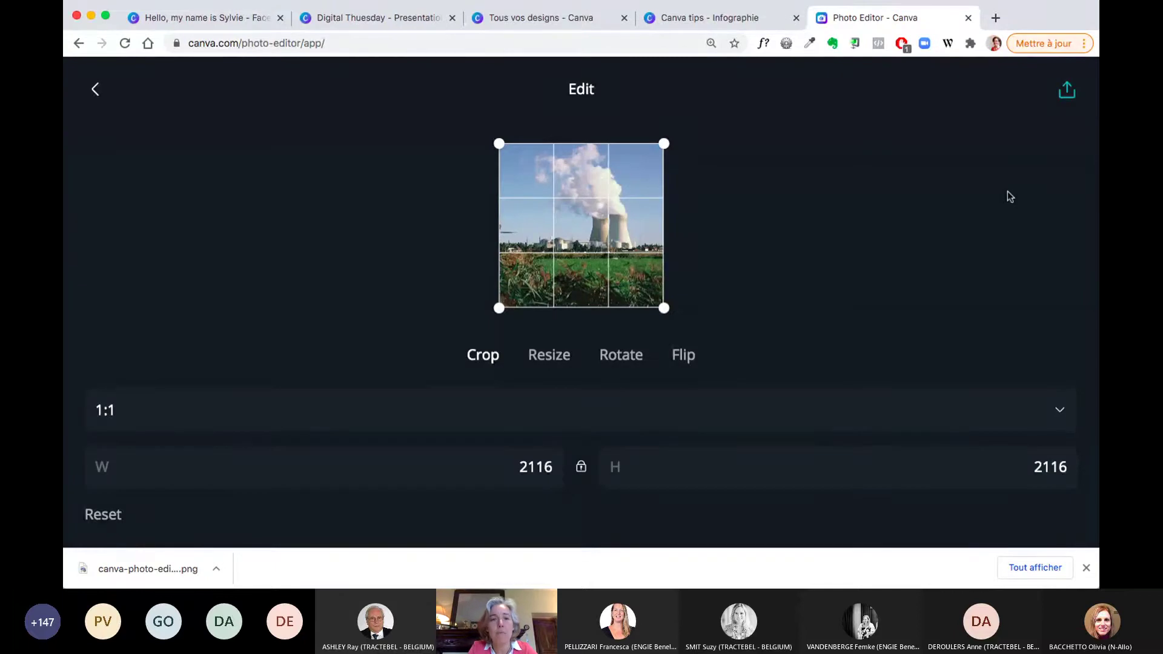
# Step: Rotate the square photo to the right and back to the left
pyautogui.click(1087, 567)
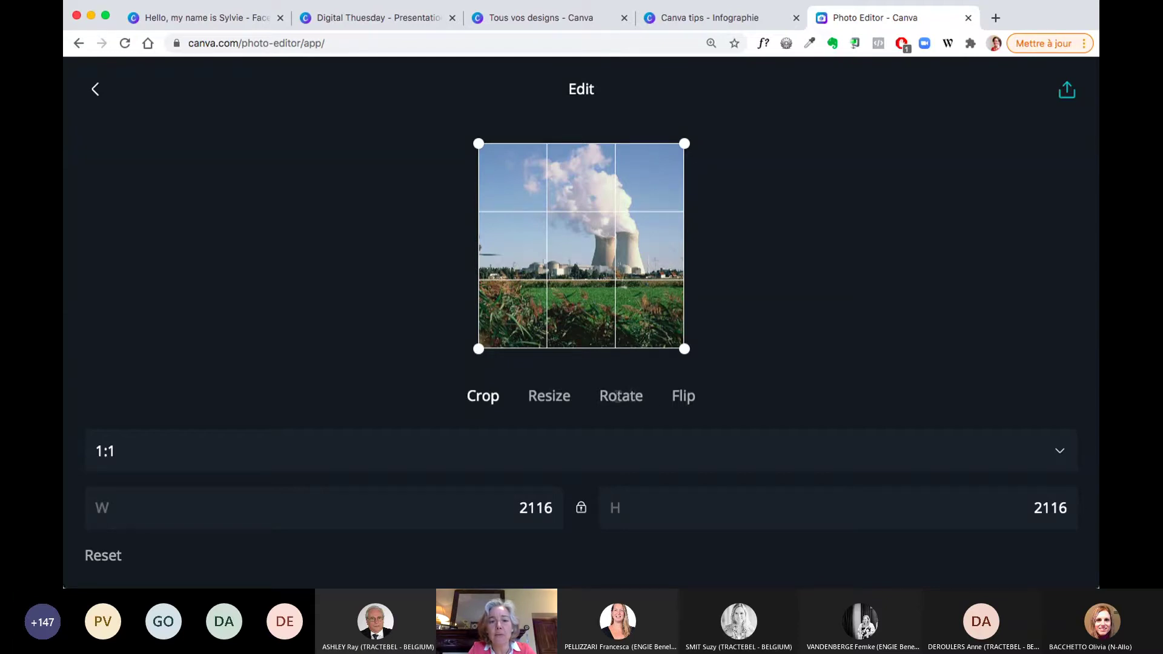
pyautogui.click(636, 396)
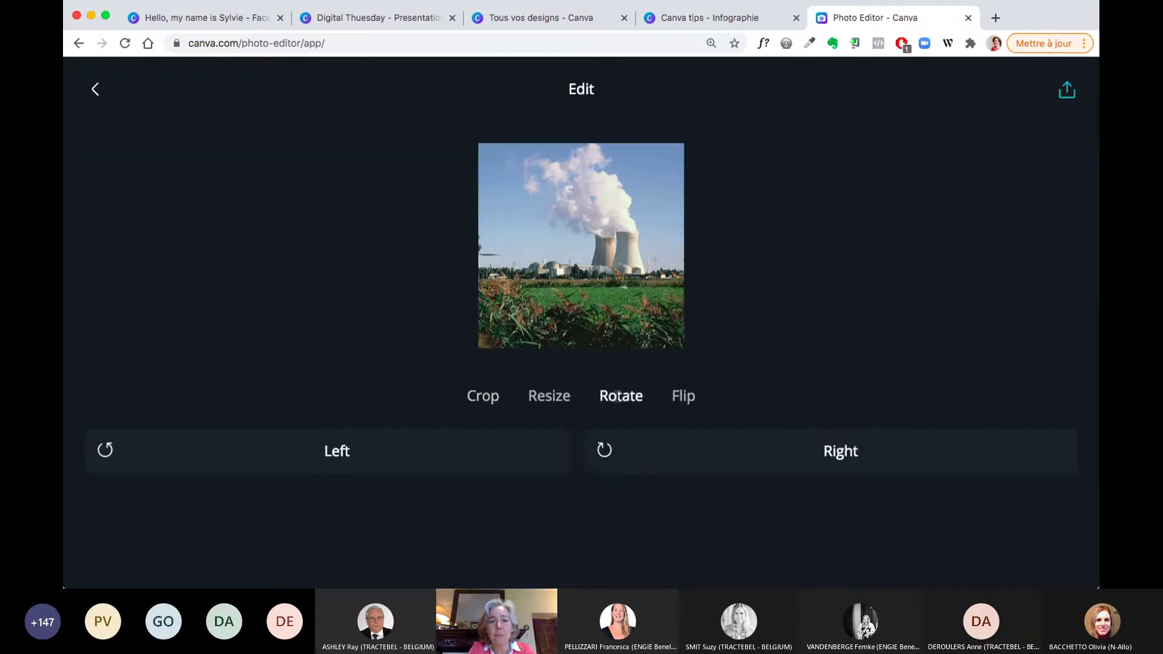
pyautogui.click(604, 459)
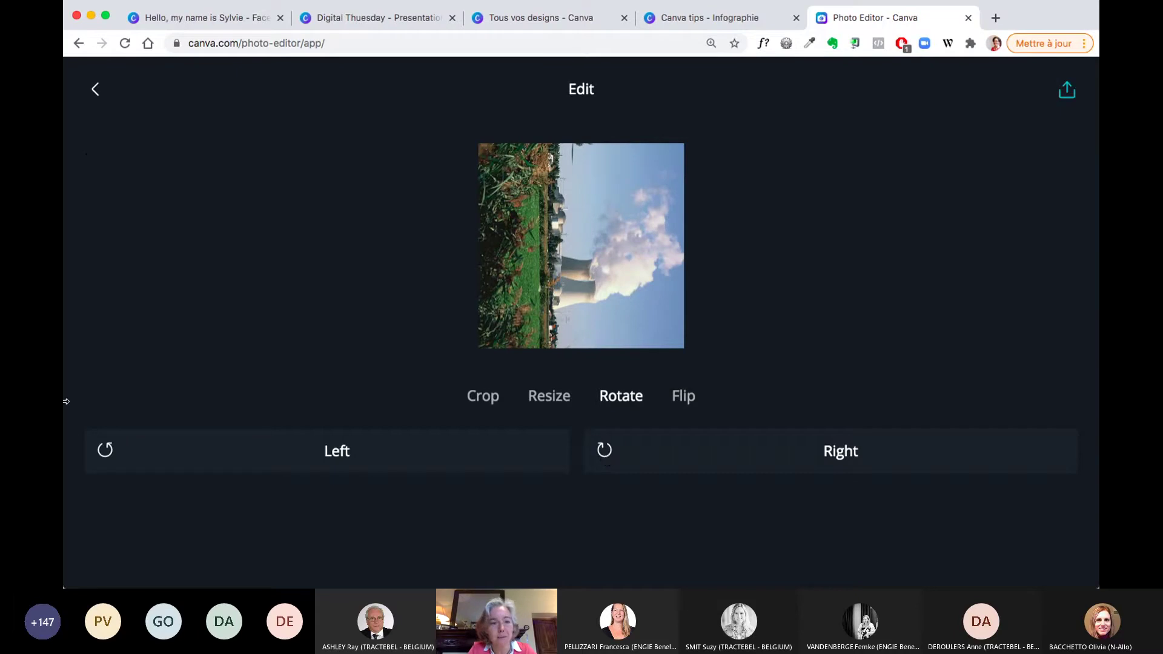
pyautogui.click(103, 458)
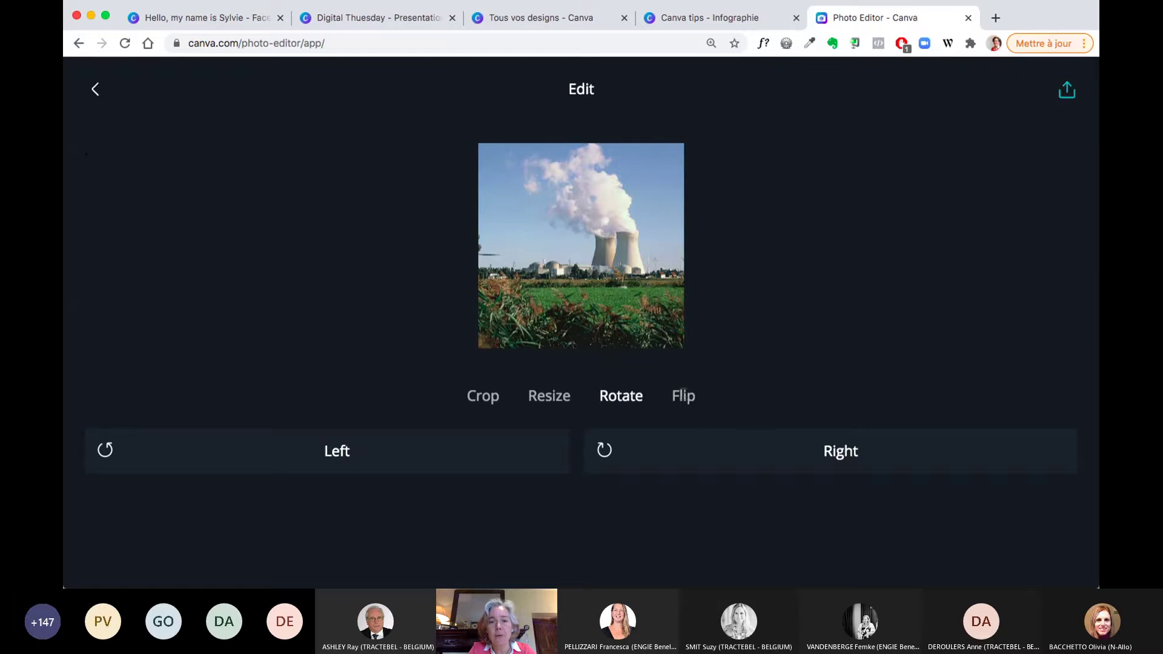
# Step: Flip the square photo horizontally and back twice, and flip it vertically
pyautogui.click(683, 395)
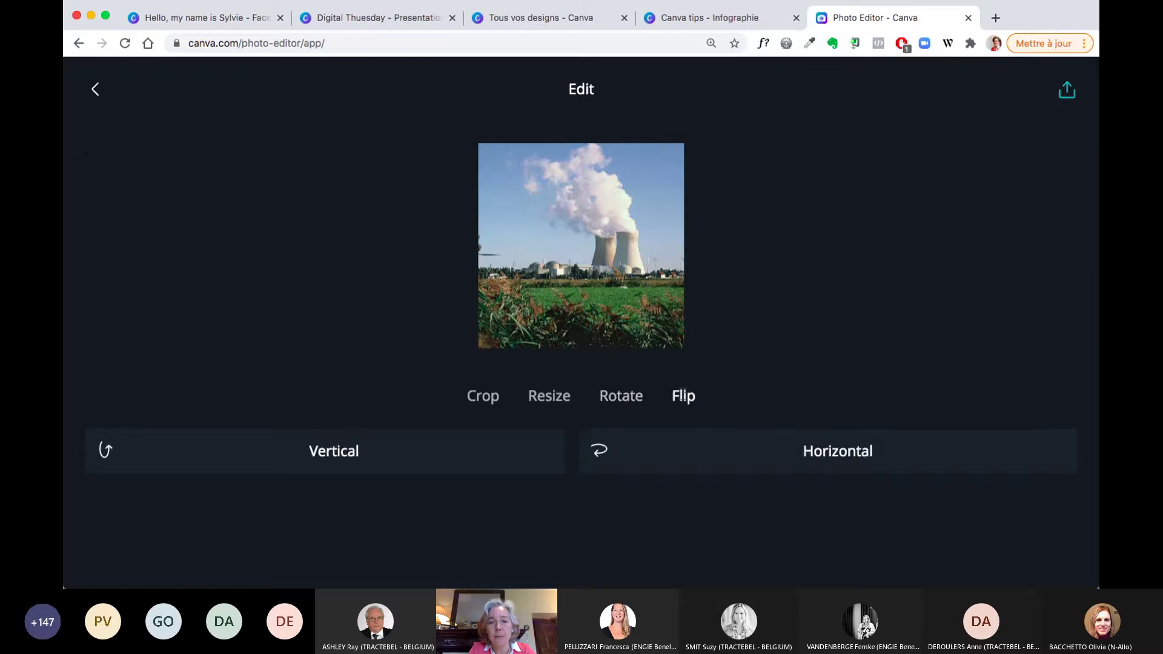
pyautogui.click(637, 458)
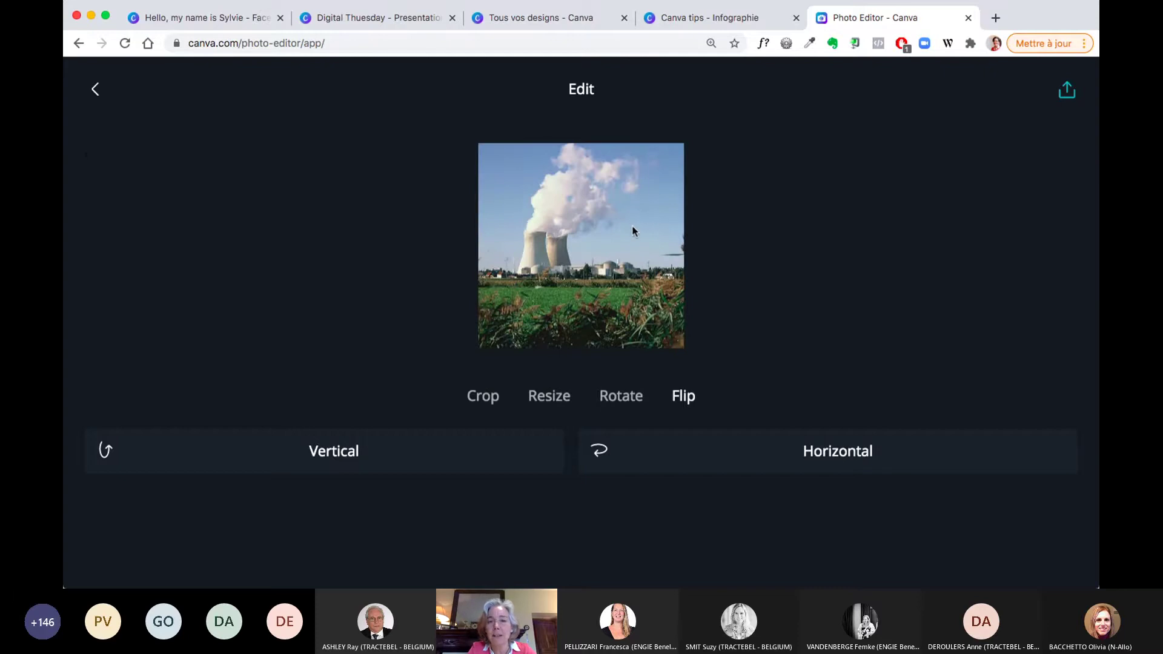
pyautogui.click(596, 459)
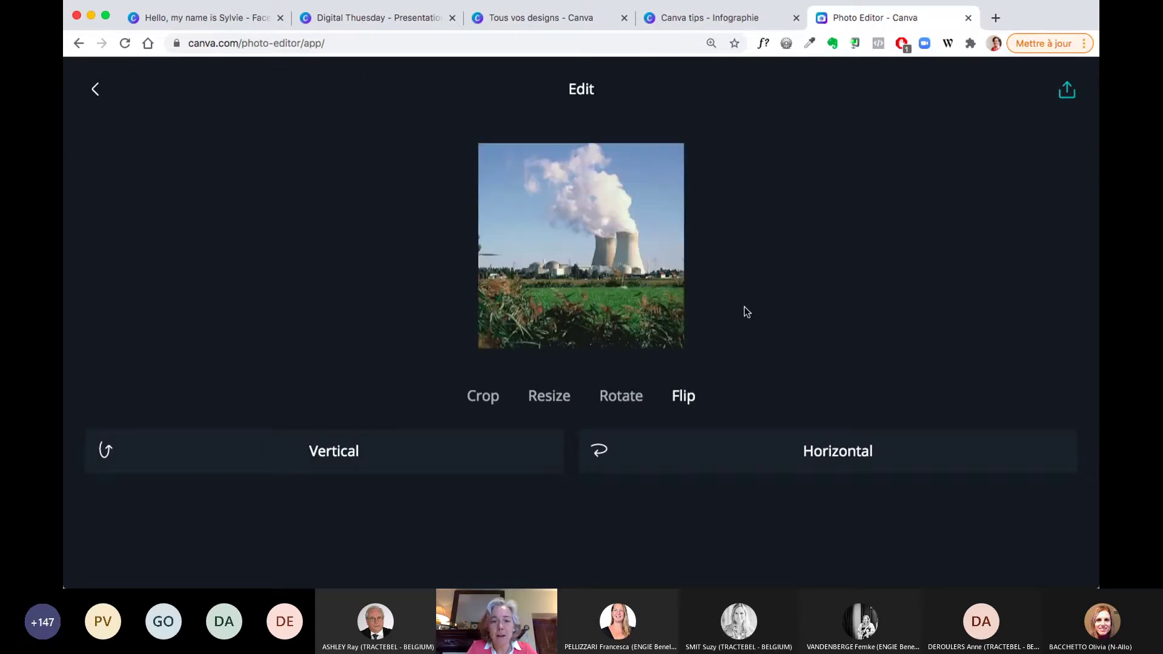
pyautogui.click(599, 451)
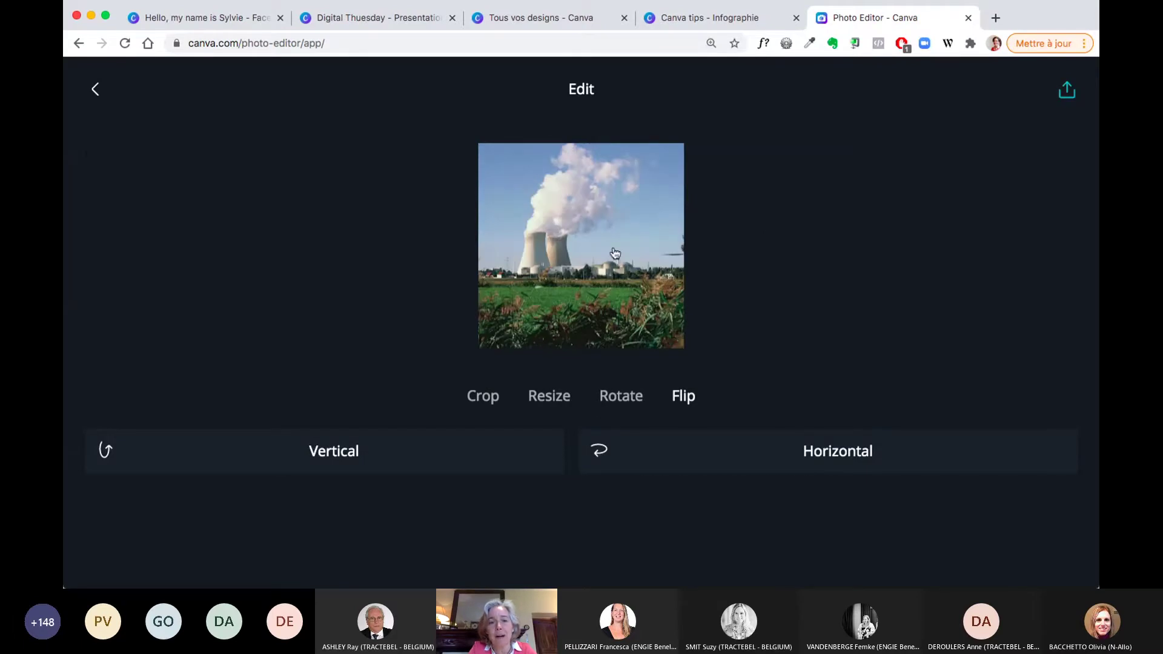
pyautogui.click(599, 451)
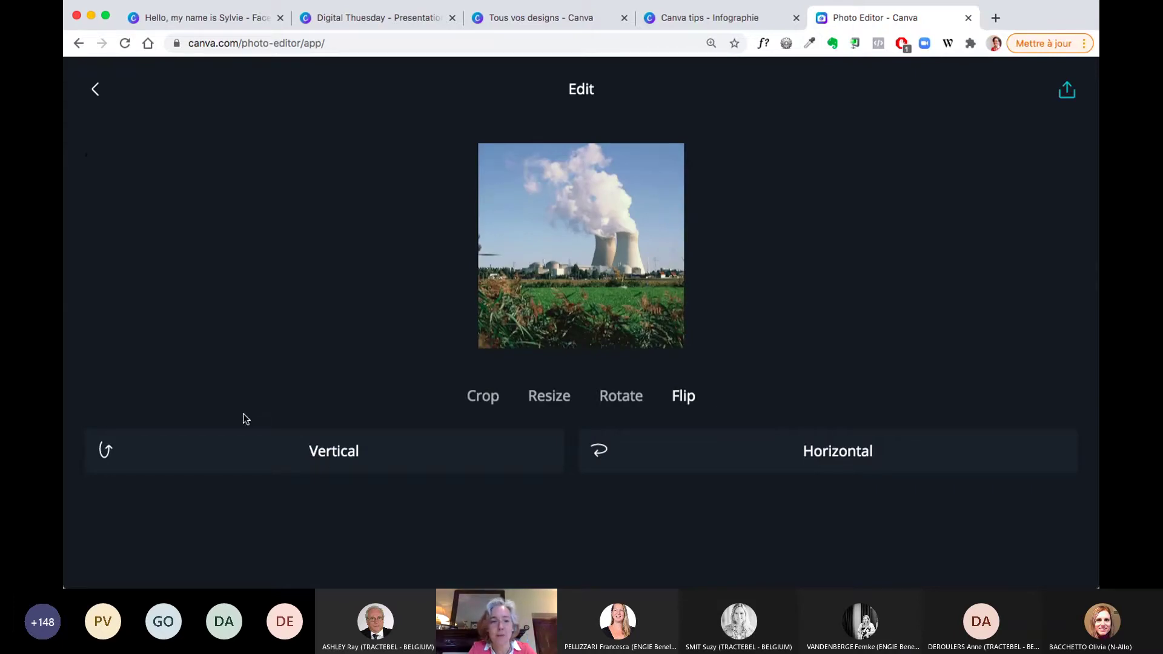
pyautogui.click(325, 469)
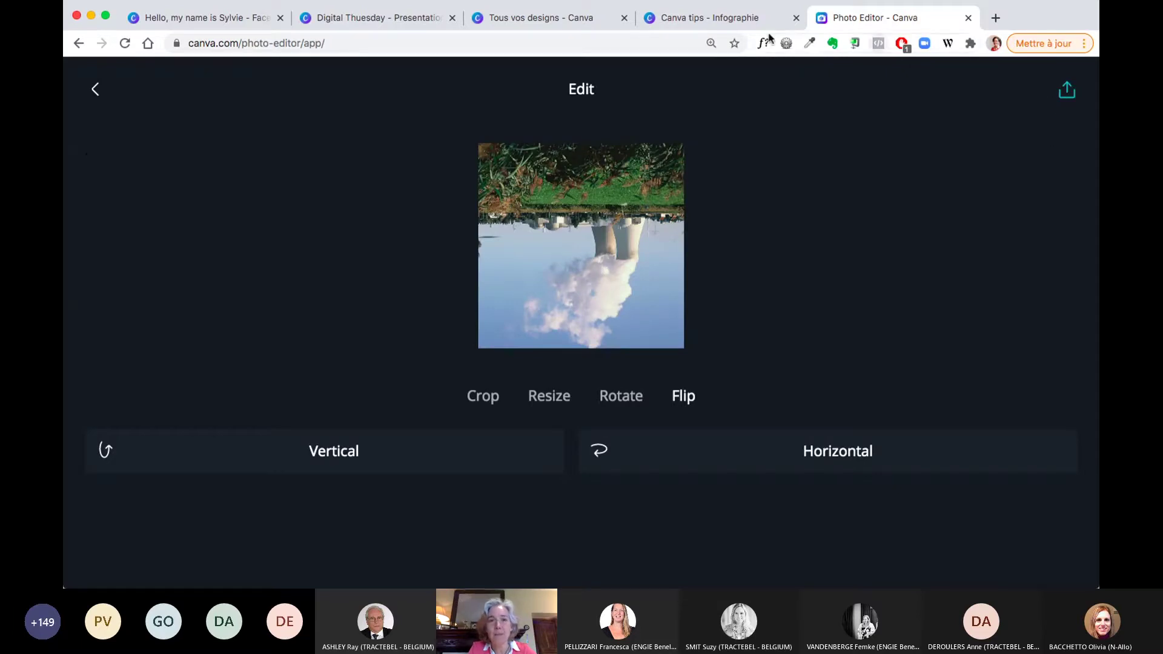
# Step: Switch to the Canva tips infographic and review its sections on creating an account and frames
pyautogui.click(689, 20)
pyautogui.scroll(-5, 670, 315)
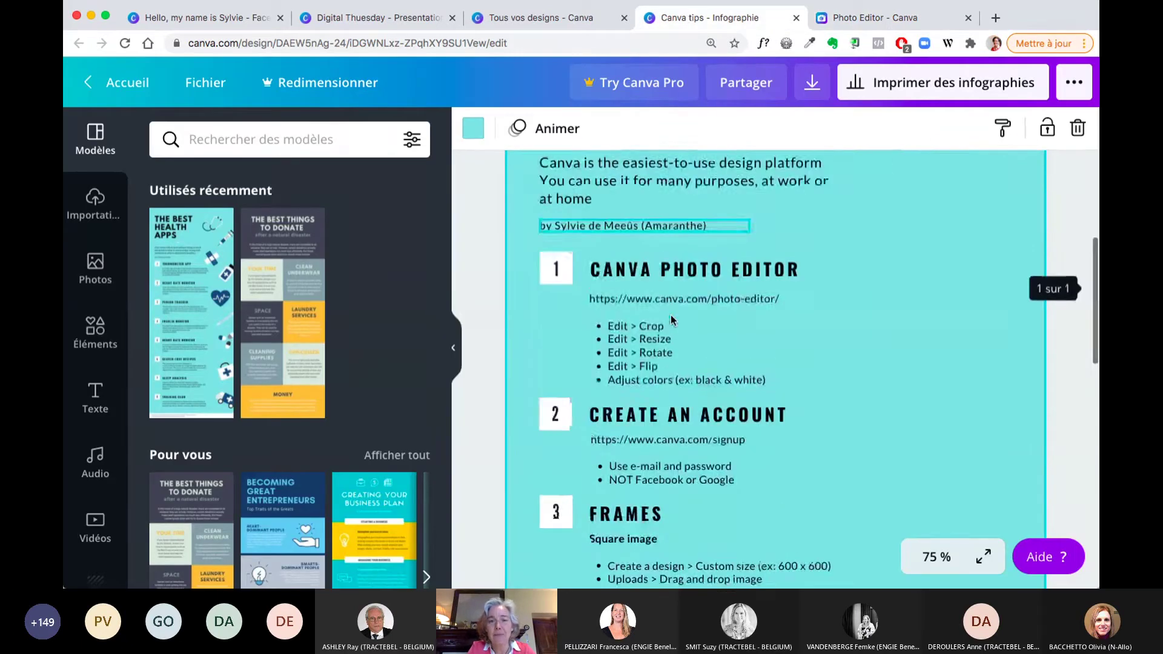
pyautogui.scroll(-1, 671, 315)
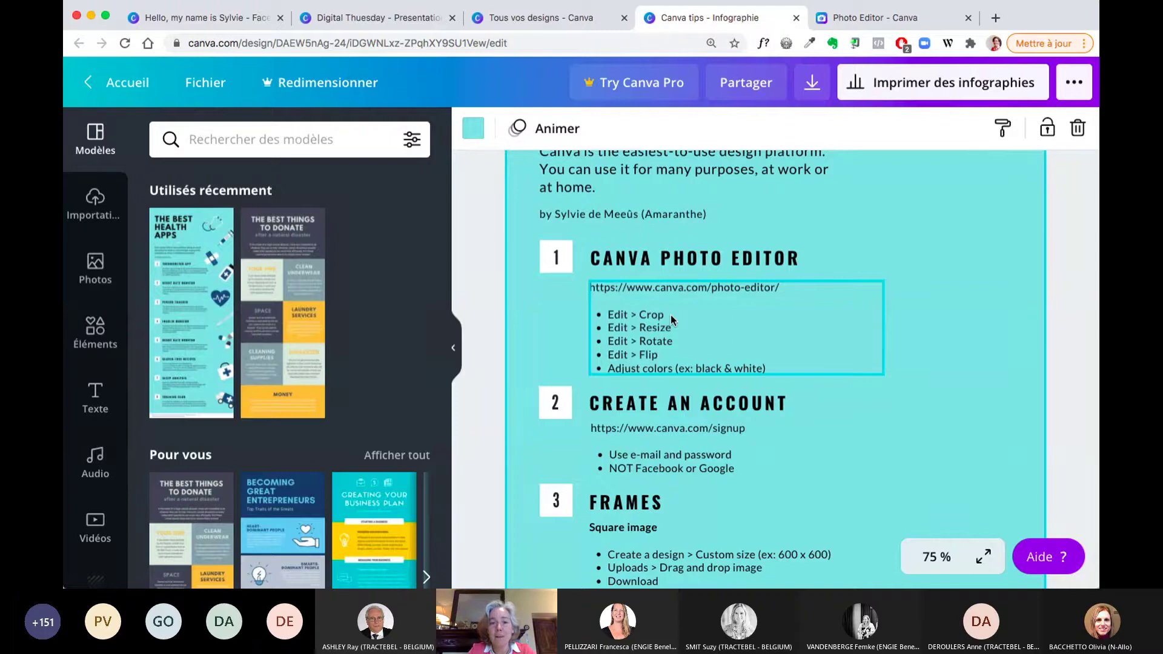
pyautogui.scroll(-5, 671, 315)
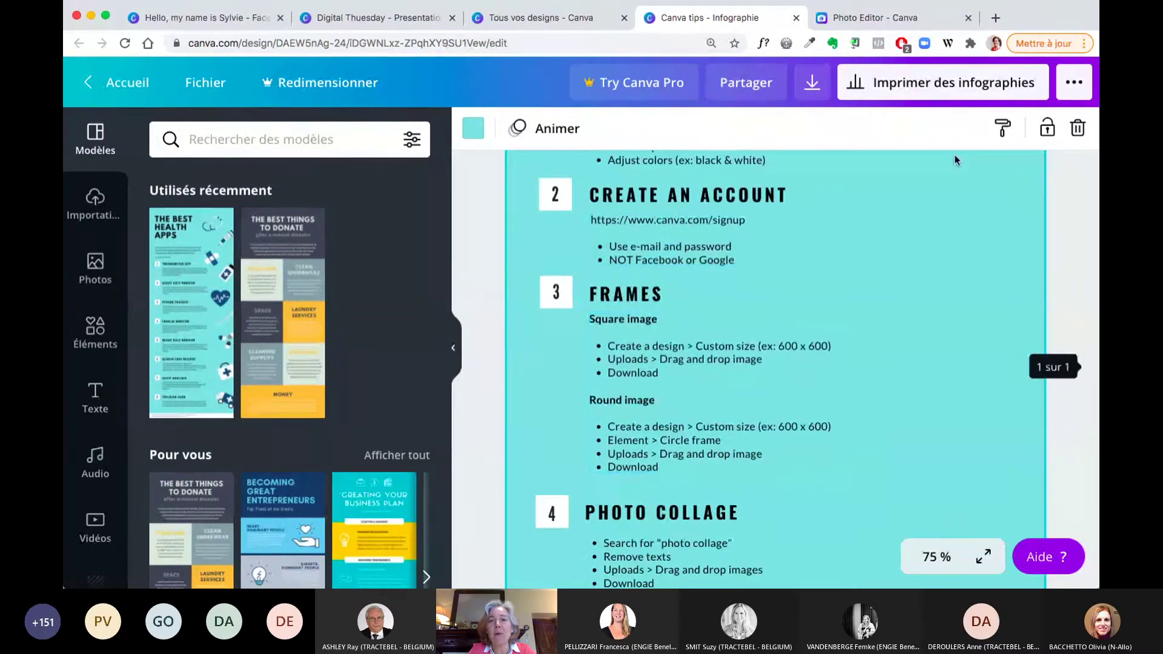
pyautogui.scroll(-2, 929, 231)
pyautogui.scroll(1, 928, 231)
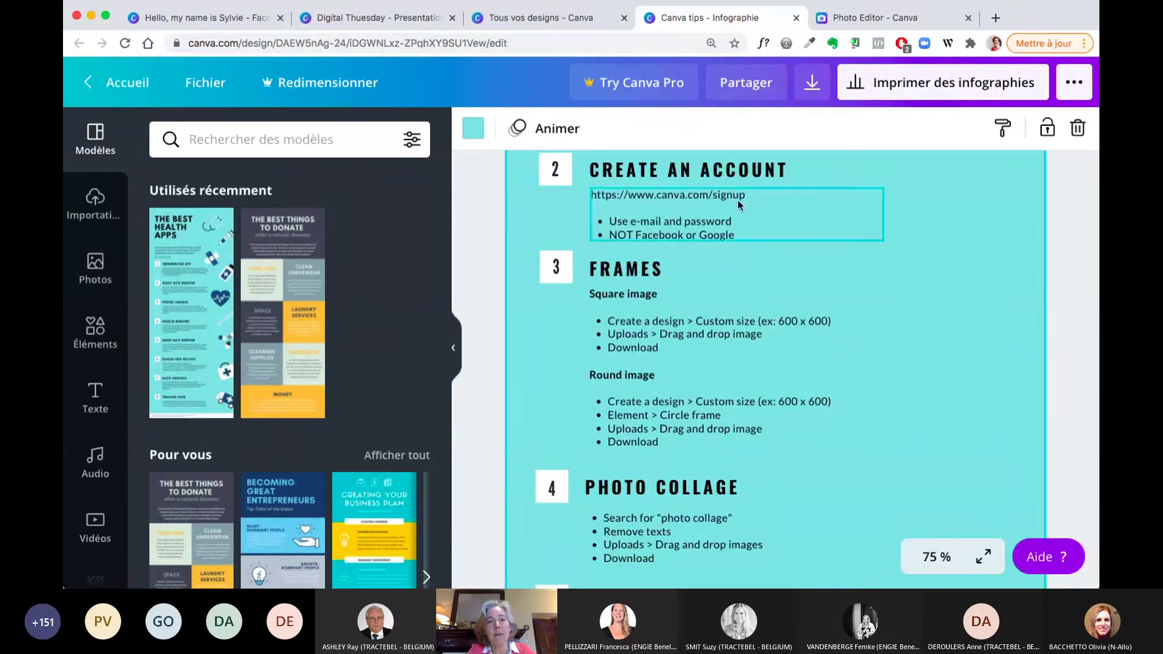
# Step: Sign out of the account to view the sign-up options, and sign back in with the saved e-mail and password
pyautogui.click(551, 23)
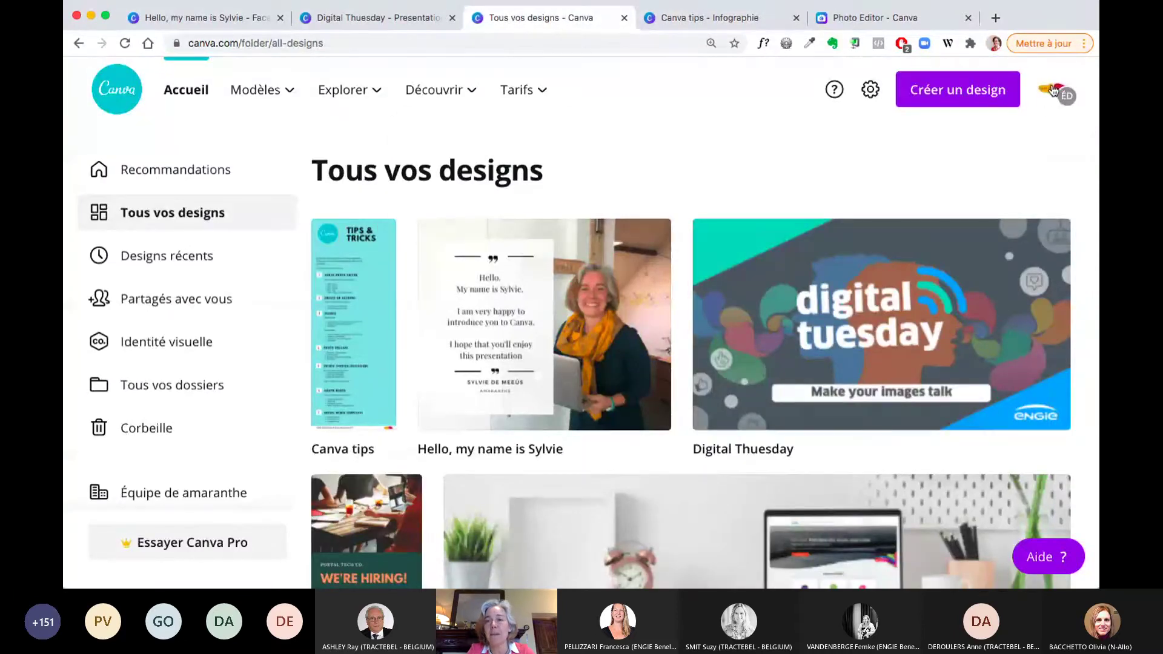
pyautogui.click(1055, 91)
pyautogui.click(859, 492)
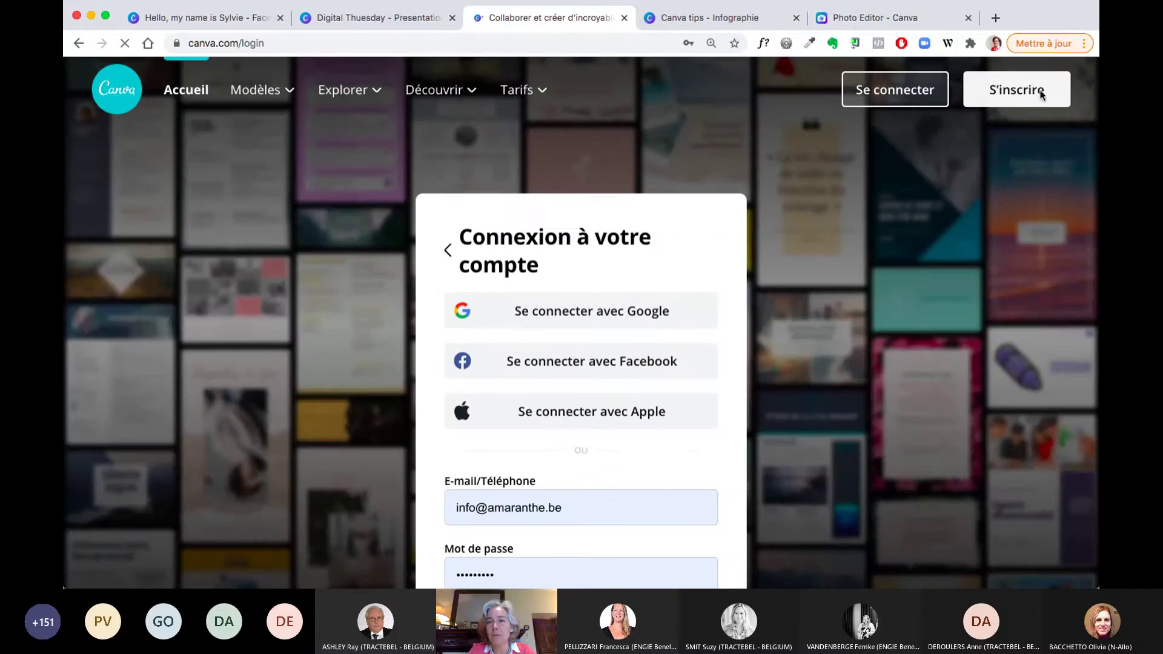
pyautogui.click(1028, 93)
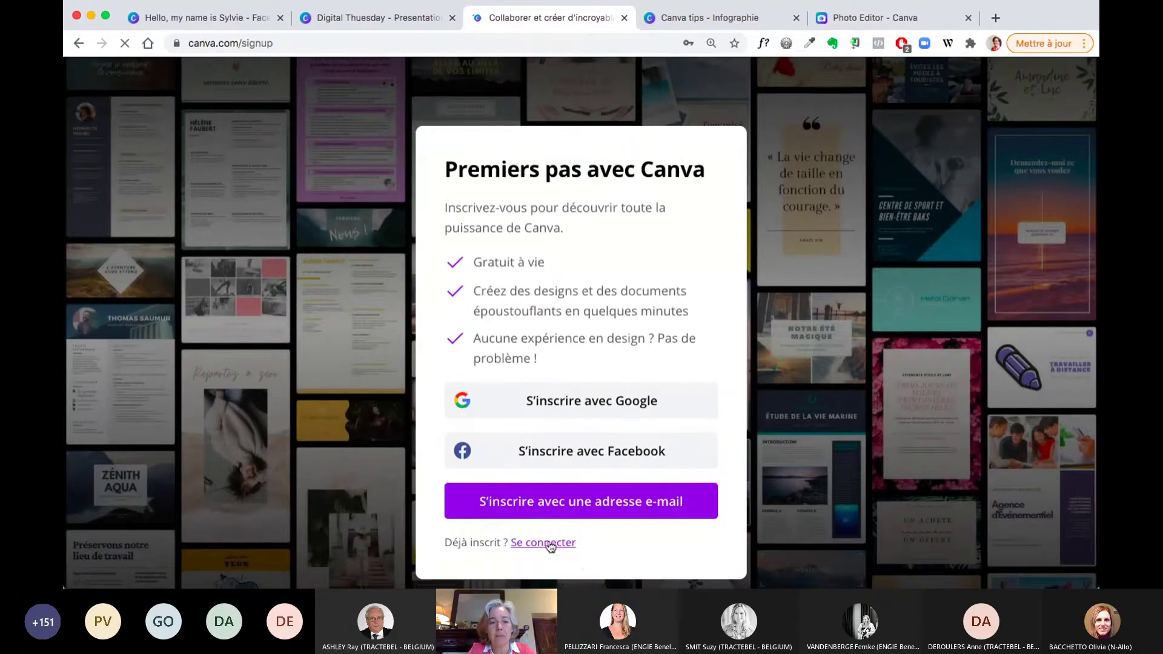
pyautogui.click(547, 544)
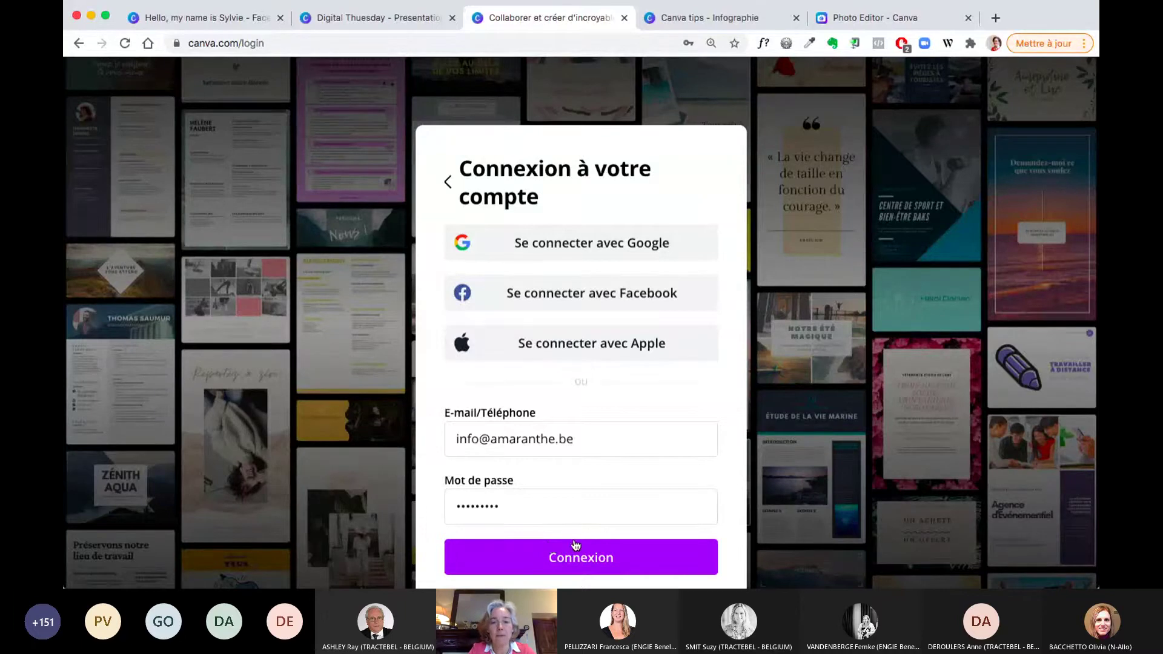
pyautogui.click(572, 552)
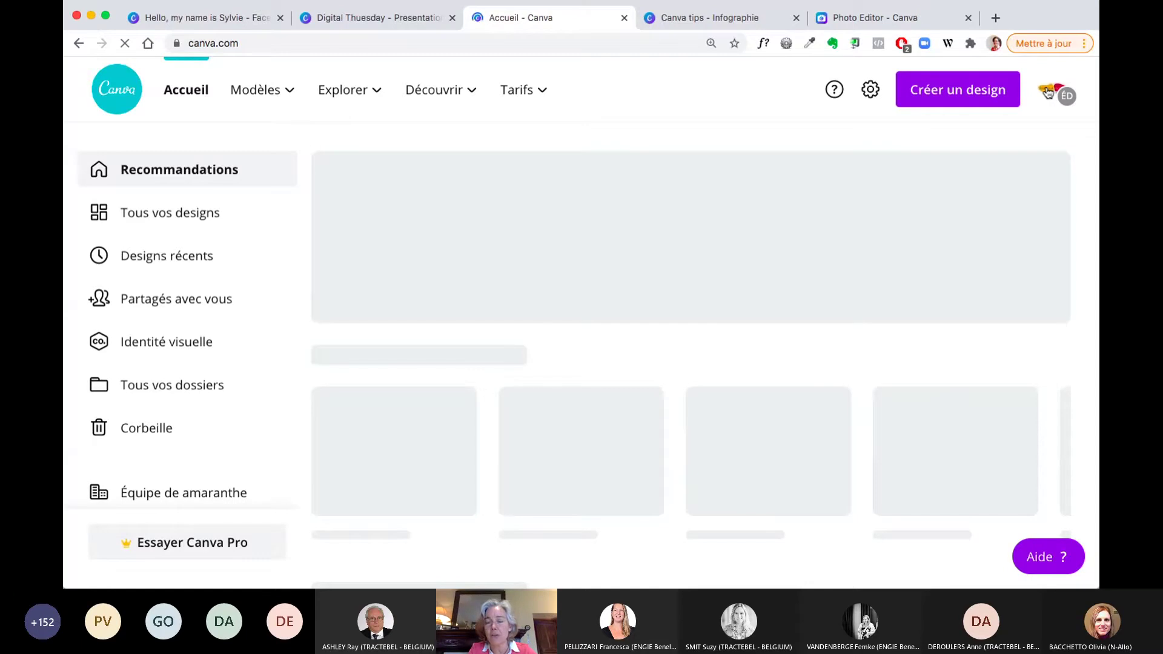
# Step: Examine the account settings, including the language option, and return to the home page
pyautogui.click(1048, 92)
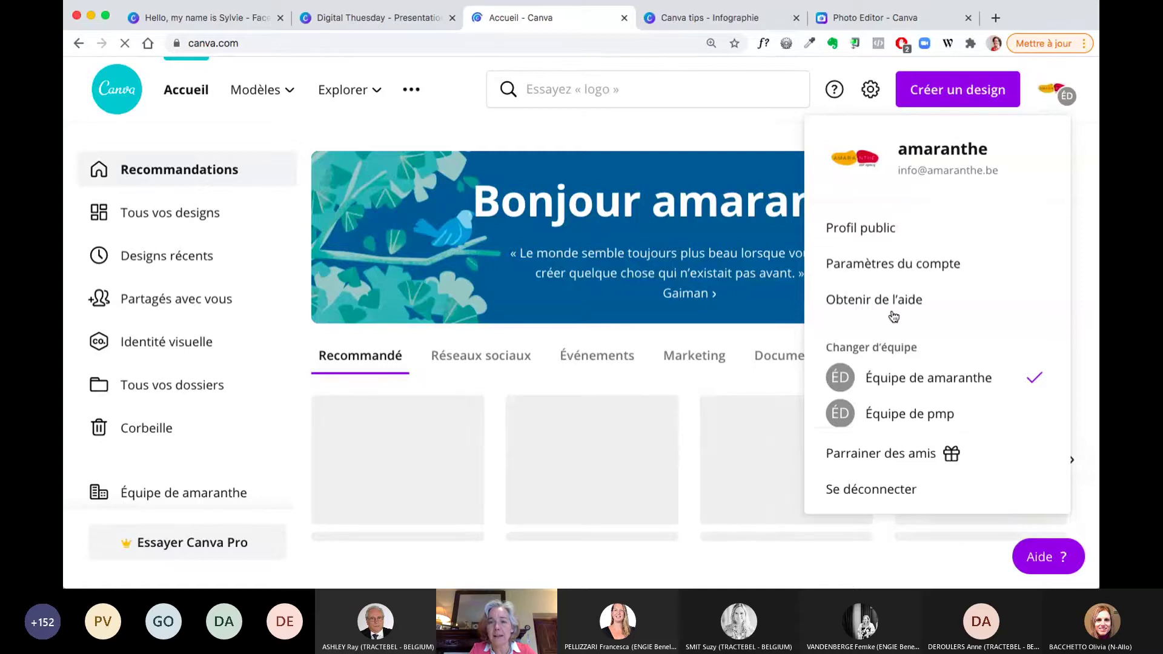
pyautogui.click(905, 268)
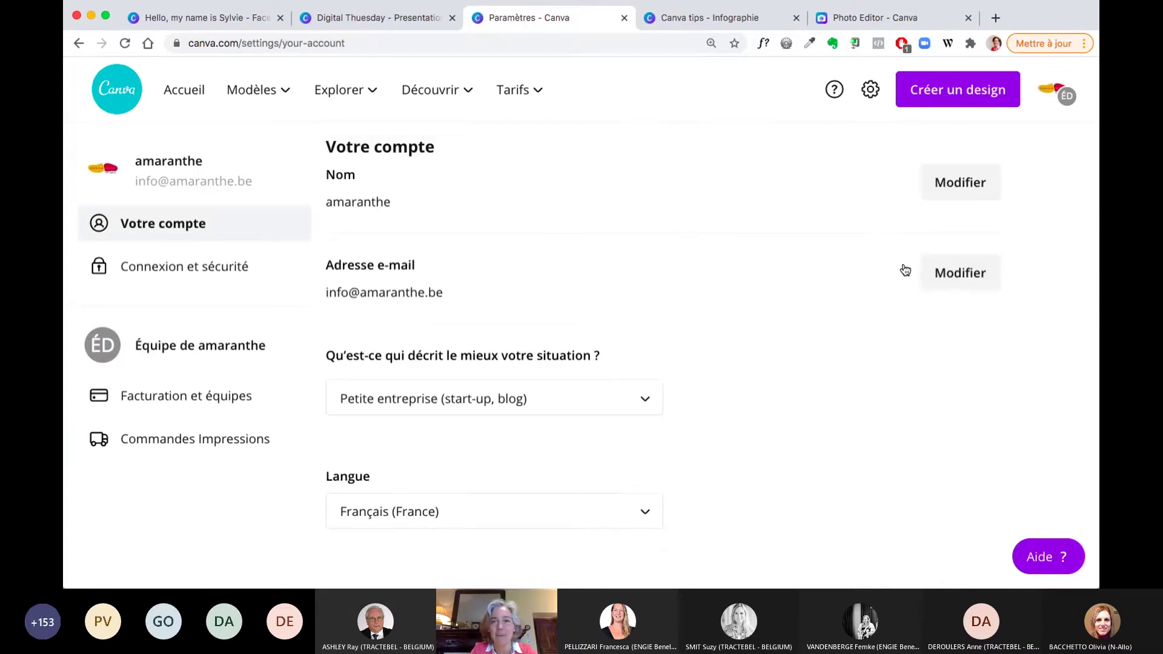
pyautogui.click(177, 96)
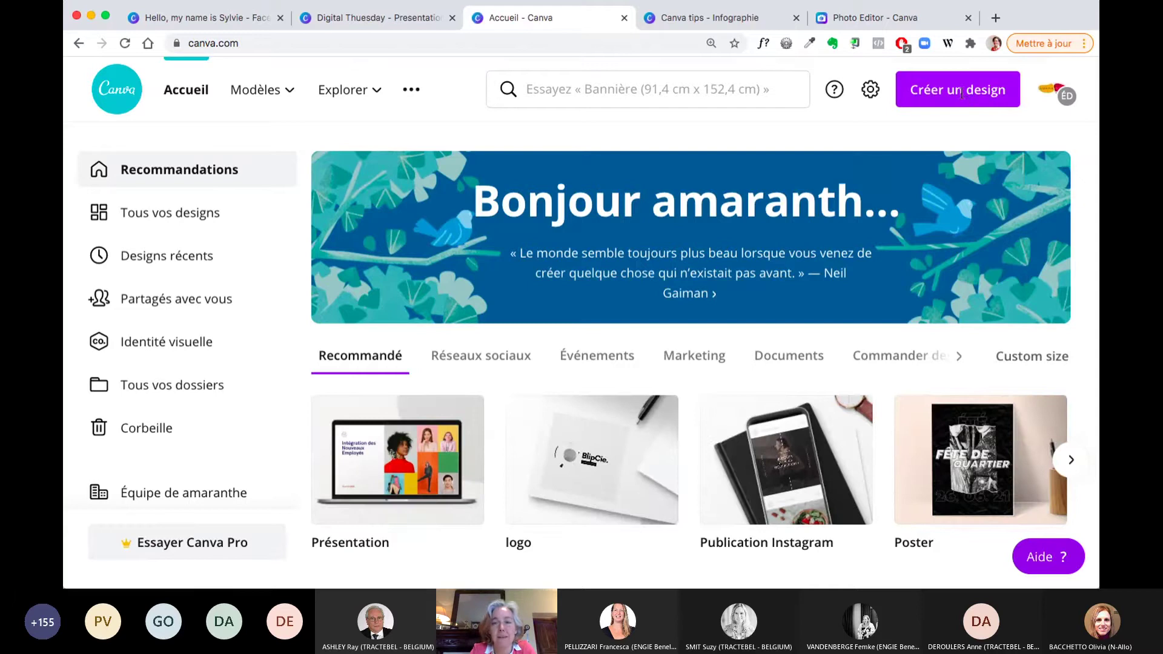
# Step: Create a new design with custom dimensions of 600 × 600 px
pyautogui.click(962, 97)
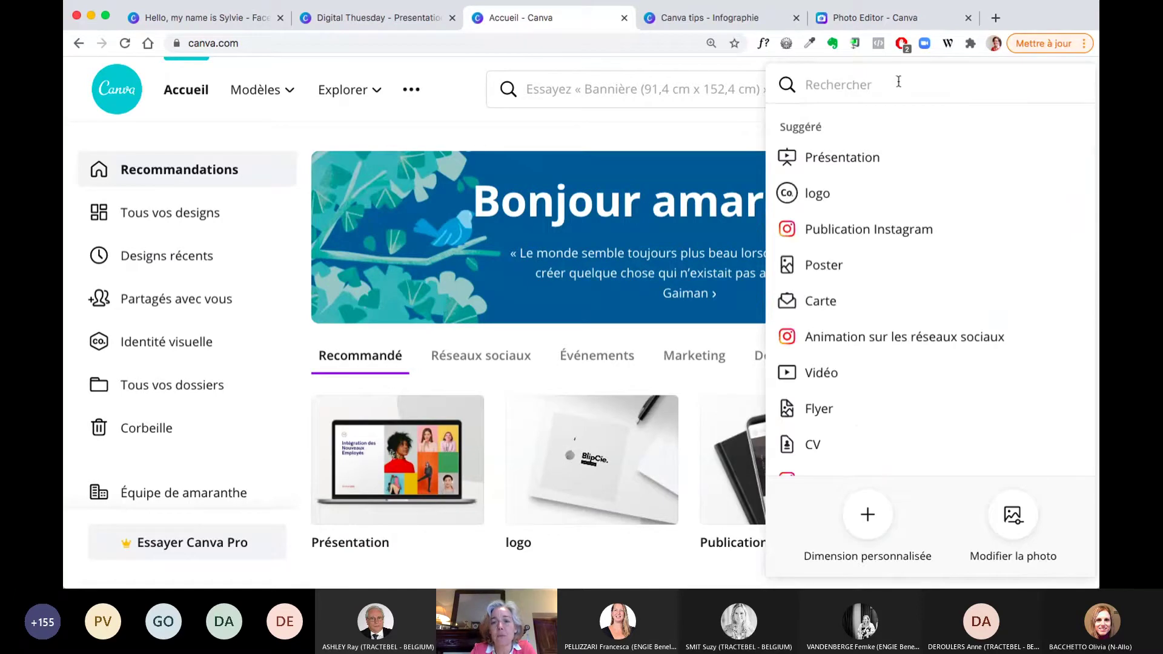
pyautogui.click(867, 517)
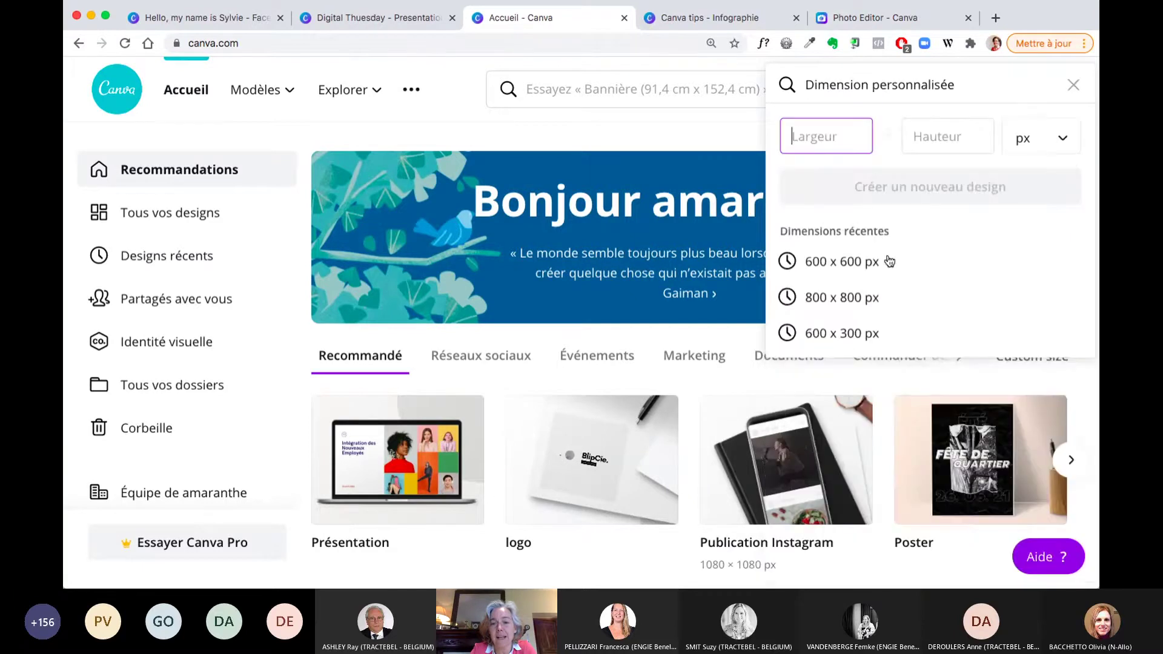
pyautogui.write('6')
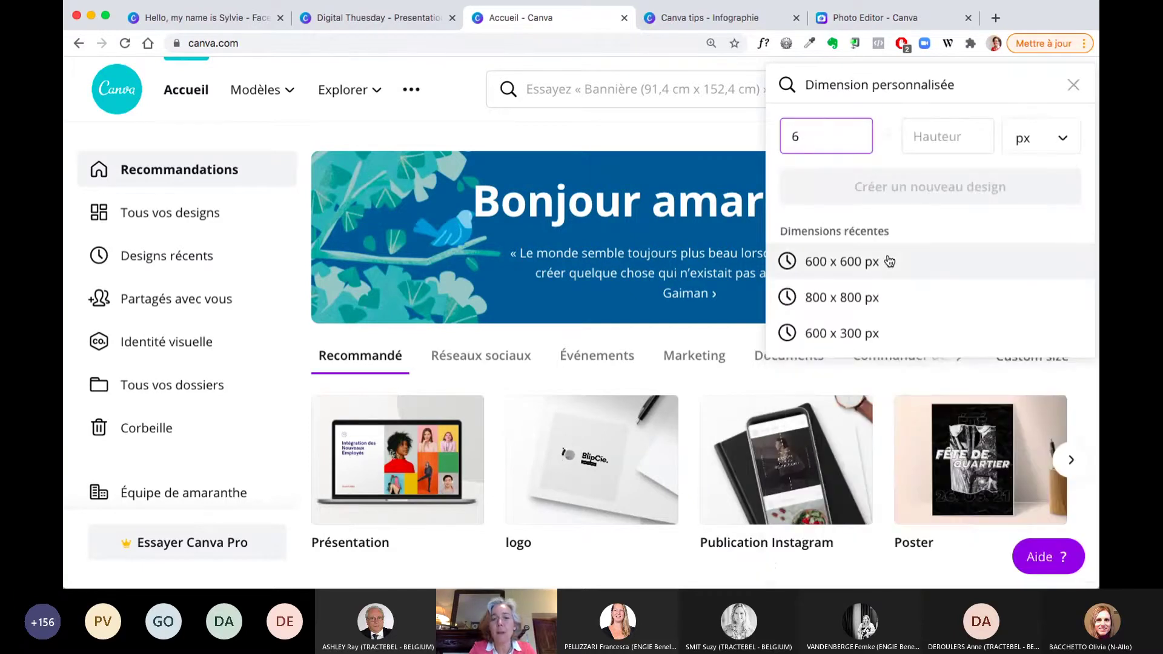
pyautogui.write('00')
pyautogui.click(944, 129)
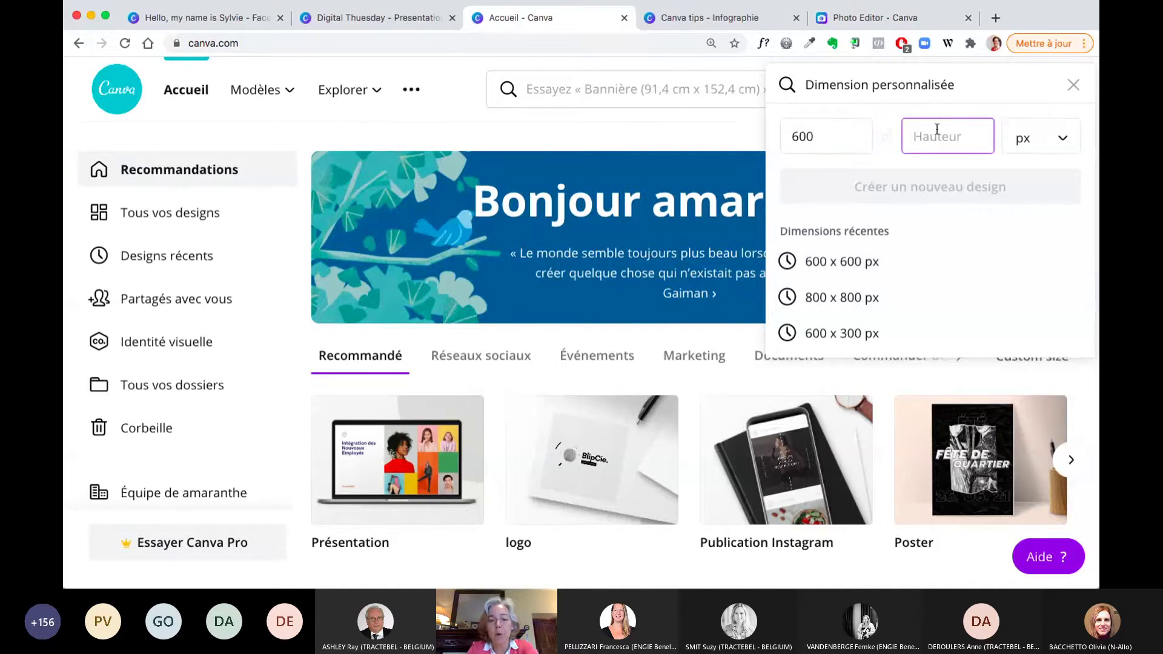
pyautogui.write('600')
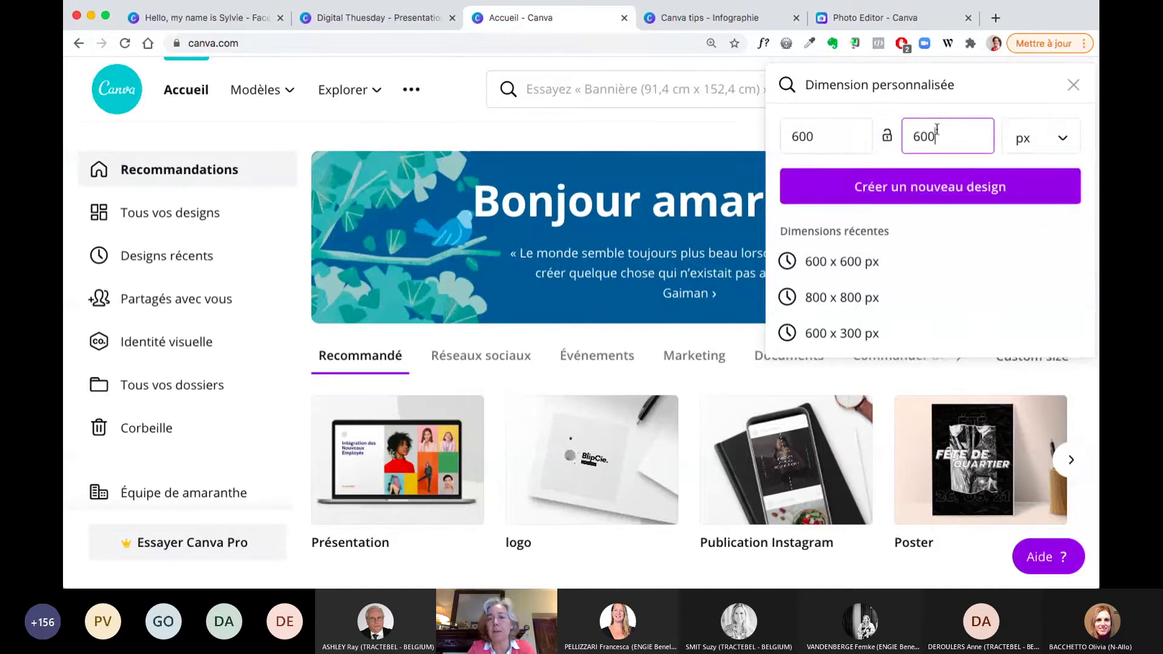
pyautogui.click(968, 189)
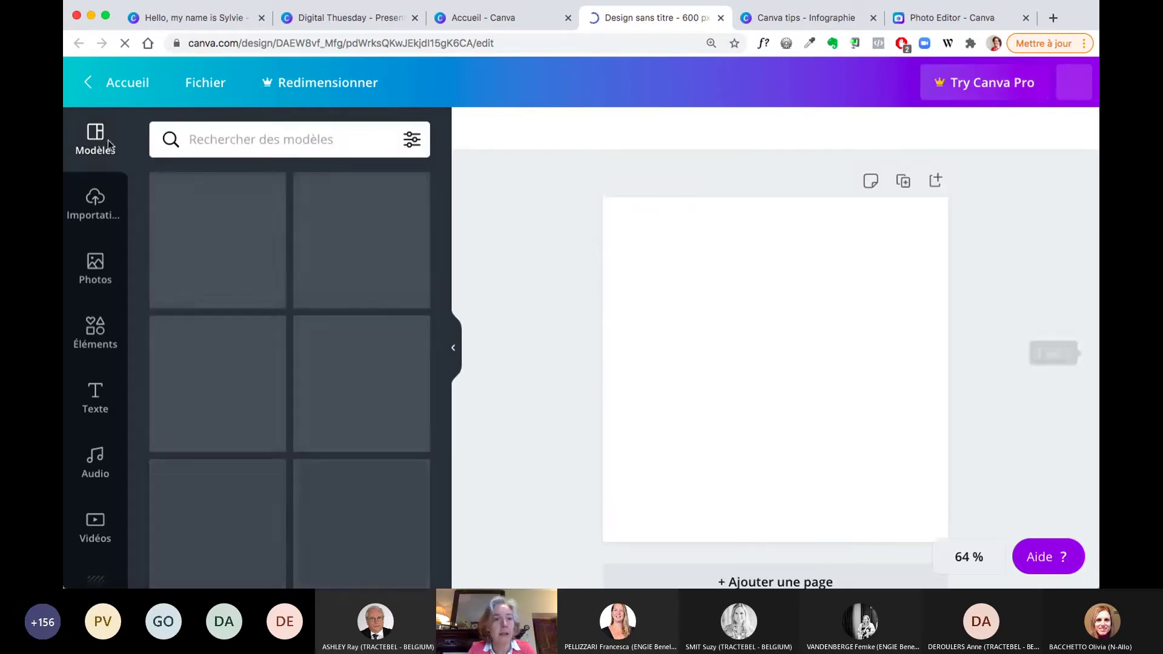
# Step: Open the uploads, view the sources for importing media including the device, and return to the uploaded images
pyautogui.click(95, 200)
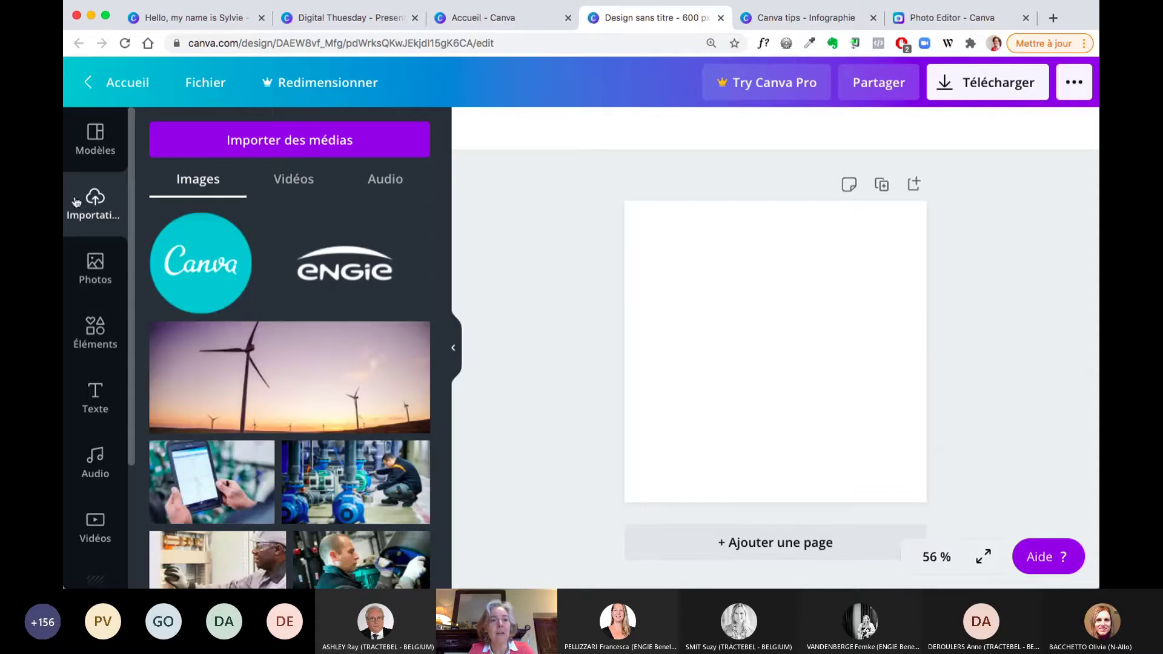
pyautogui.click(328, 152)
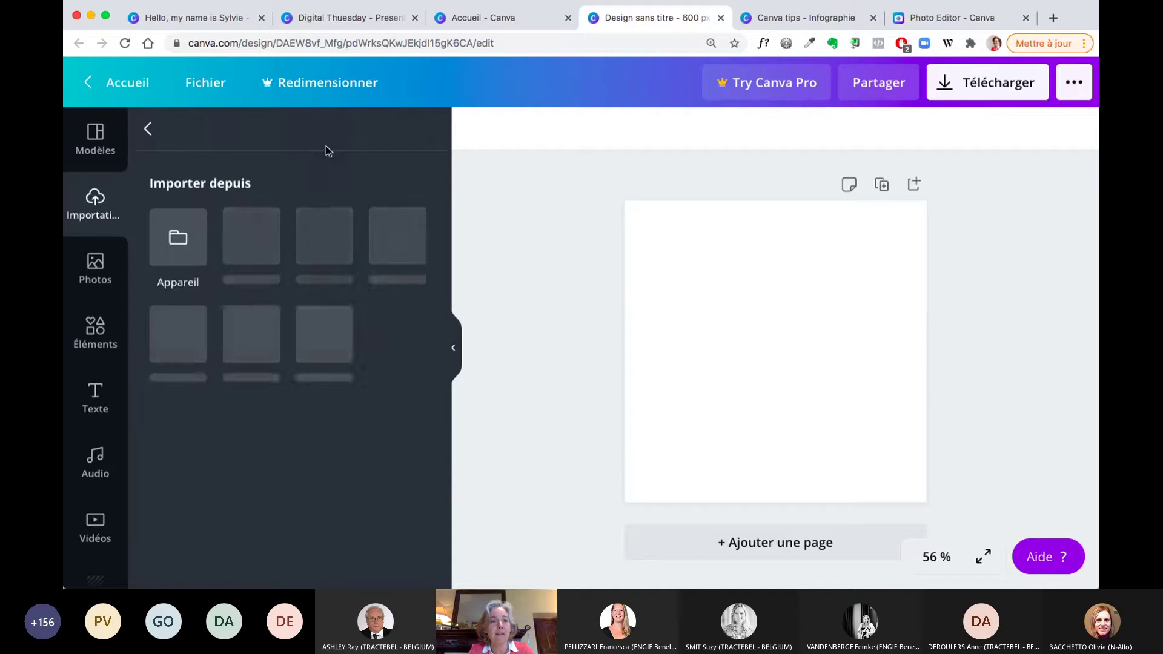
pyautogui.click(181, 240)
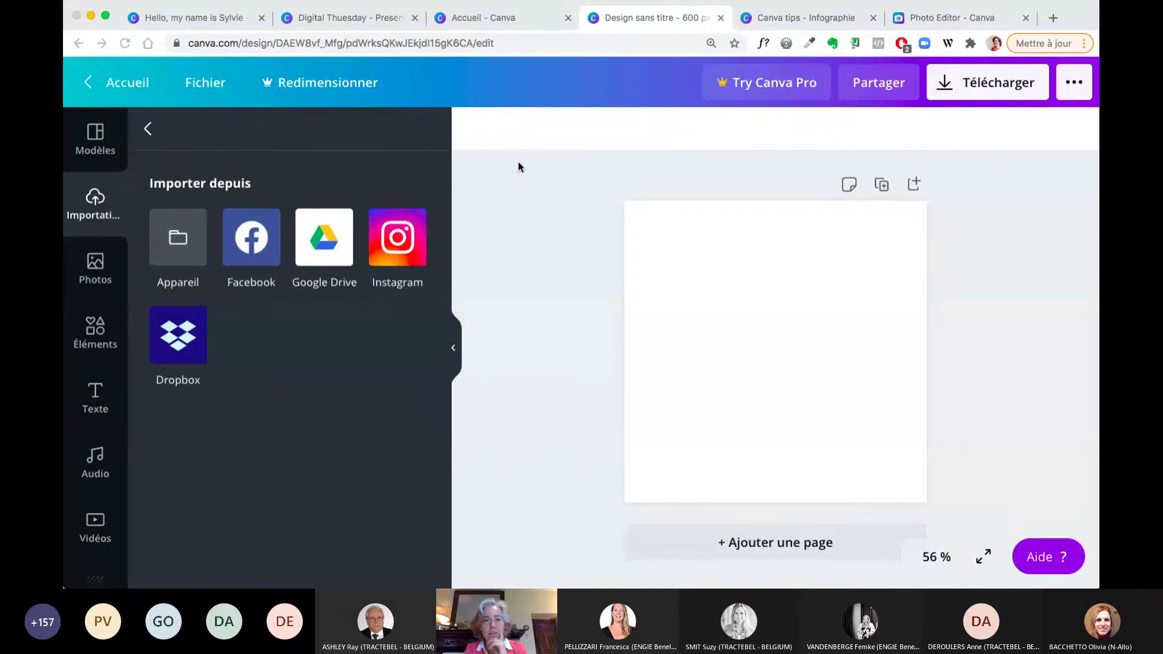
pyautogui.click(178, 317)
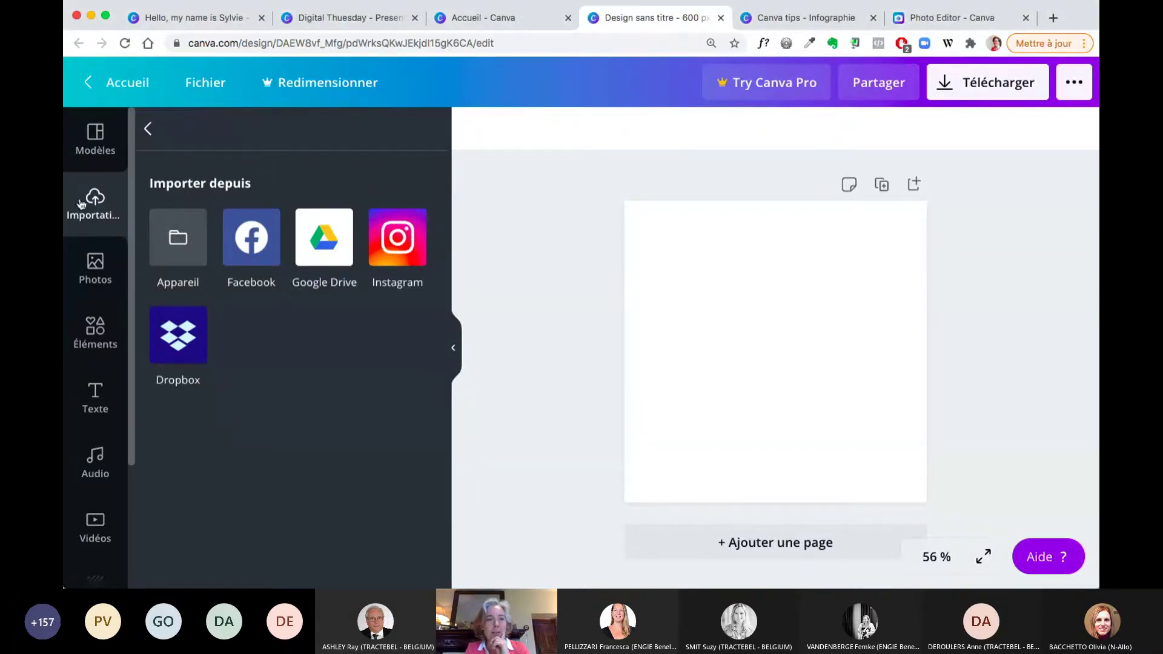
pyautogui.click(147, 129)
# Step: Add the blue ENGIE logo from the uploaded images and enlarge it on both sides to span the page's inner margins
pyautogui.scroll(-3, 343, 458)
pyautogui.scroll(-4, 343, 457)
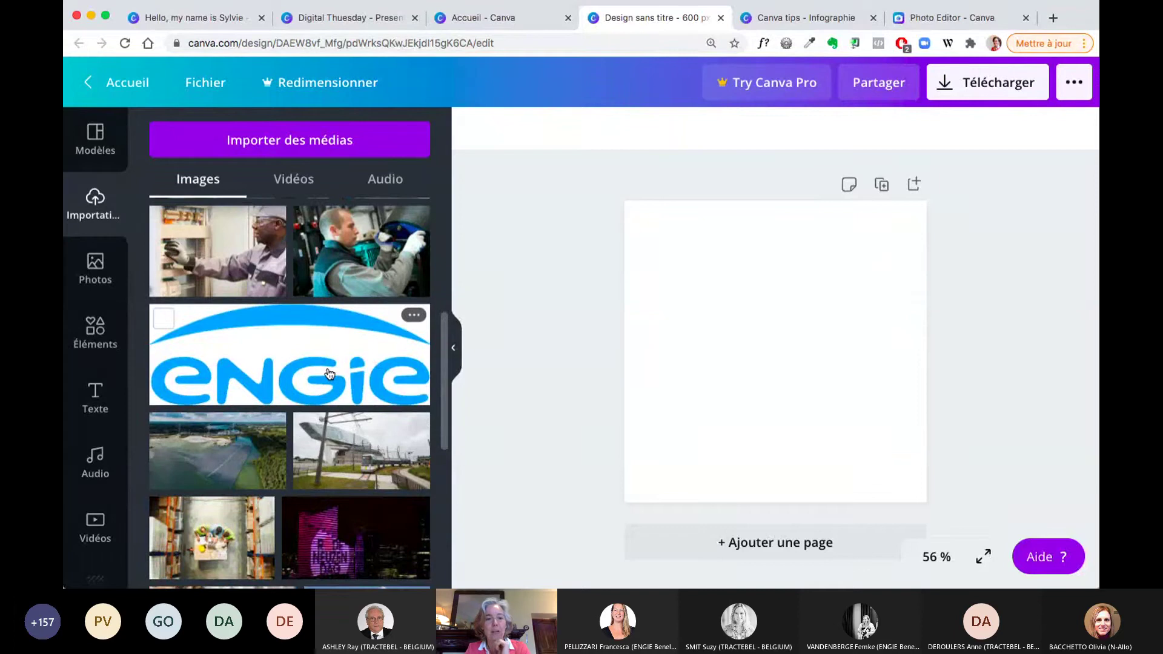
pyautogui.click(330, 374)
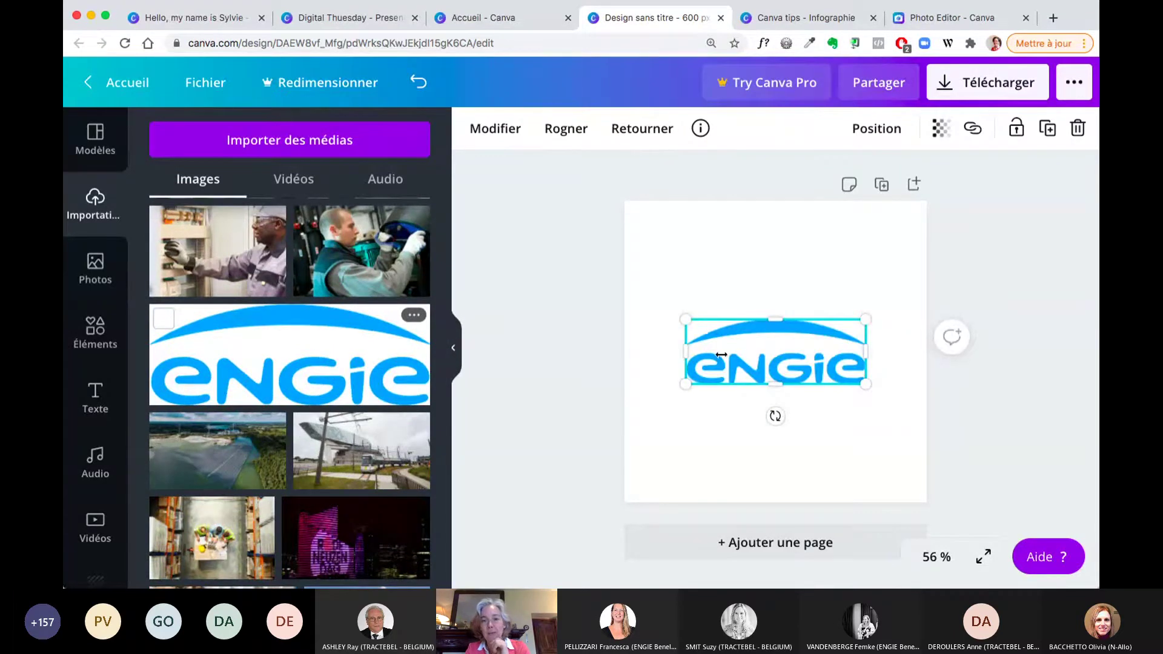
pyautogui.moveTo(685, 314); pyautogui.dragTo(644, 317)
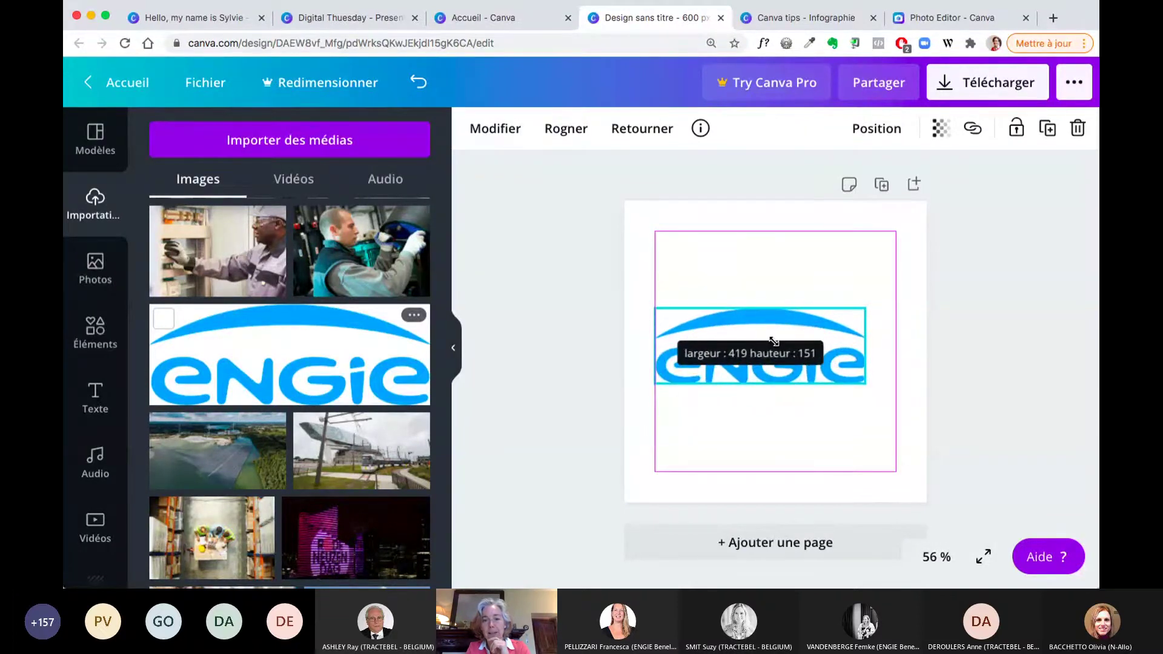
pyautogui.moveTo(866, 381); pyautogui.dragTo(911, 408)
pyautogui.click(912, 407)
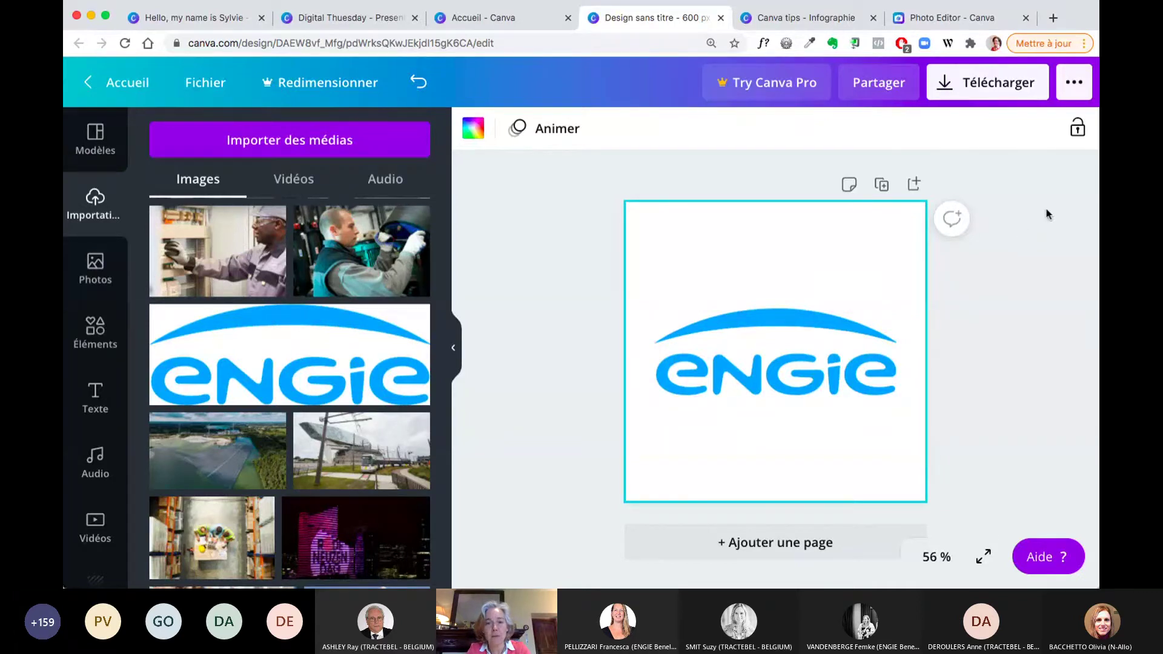
# Step: View the download options for the logo design, including the file type, and close them without exporting
pyautogui.click(971, 87)
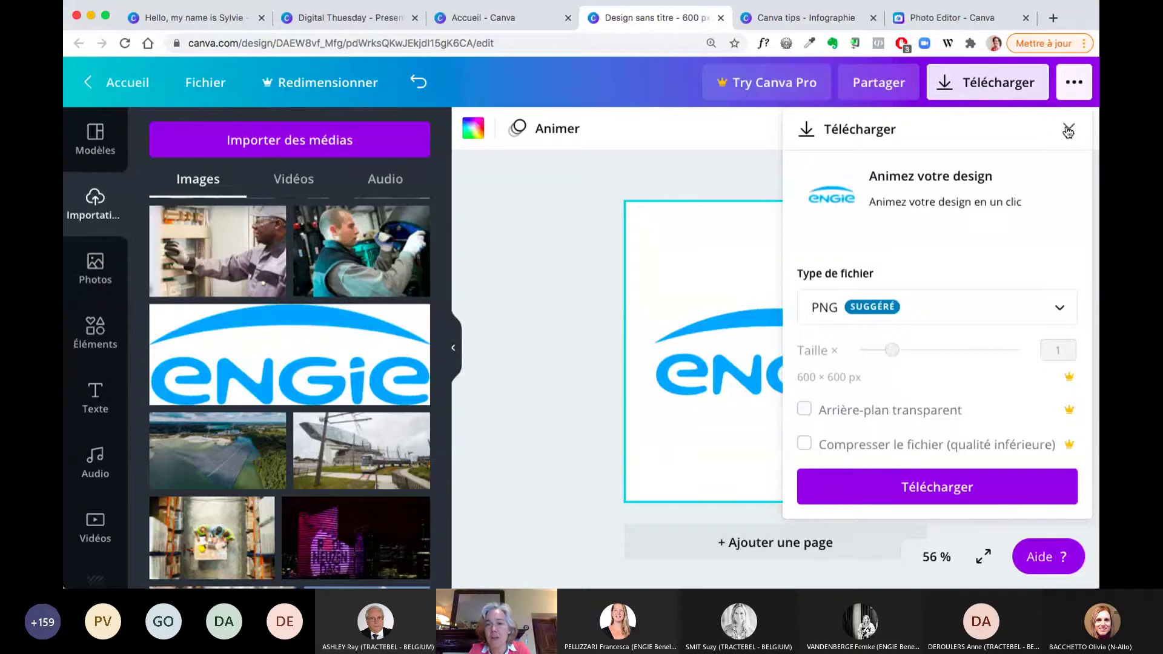
pyautogui.click(1068, 131)
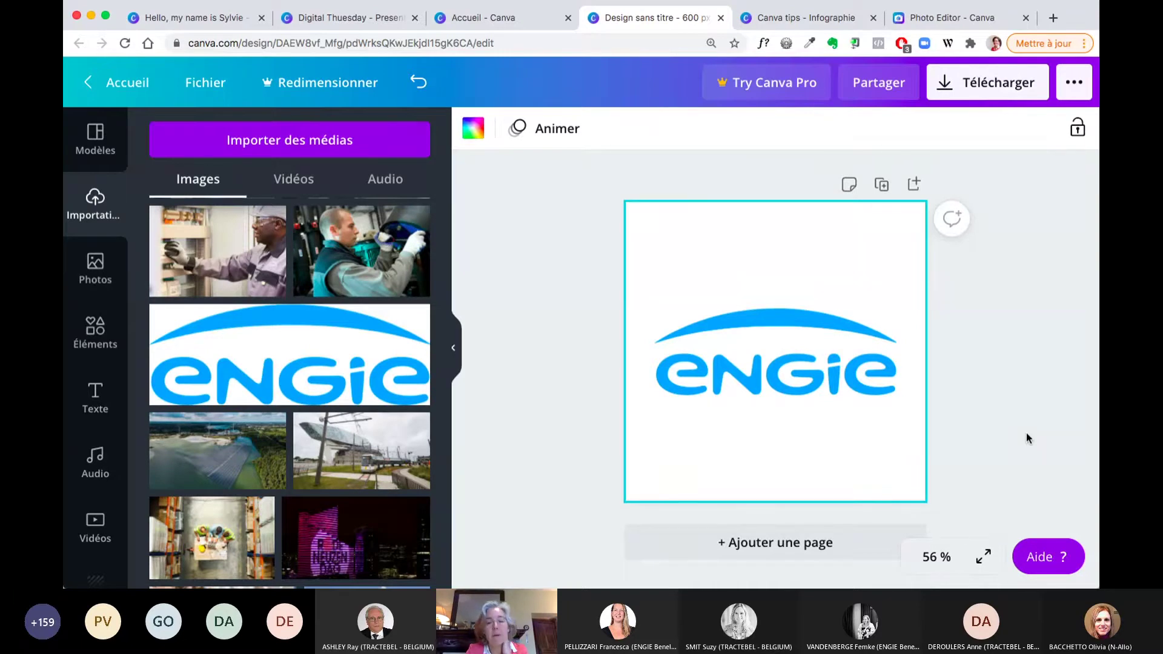
pyautogui.click(1000, 389)
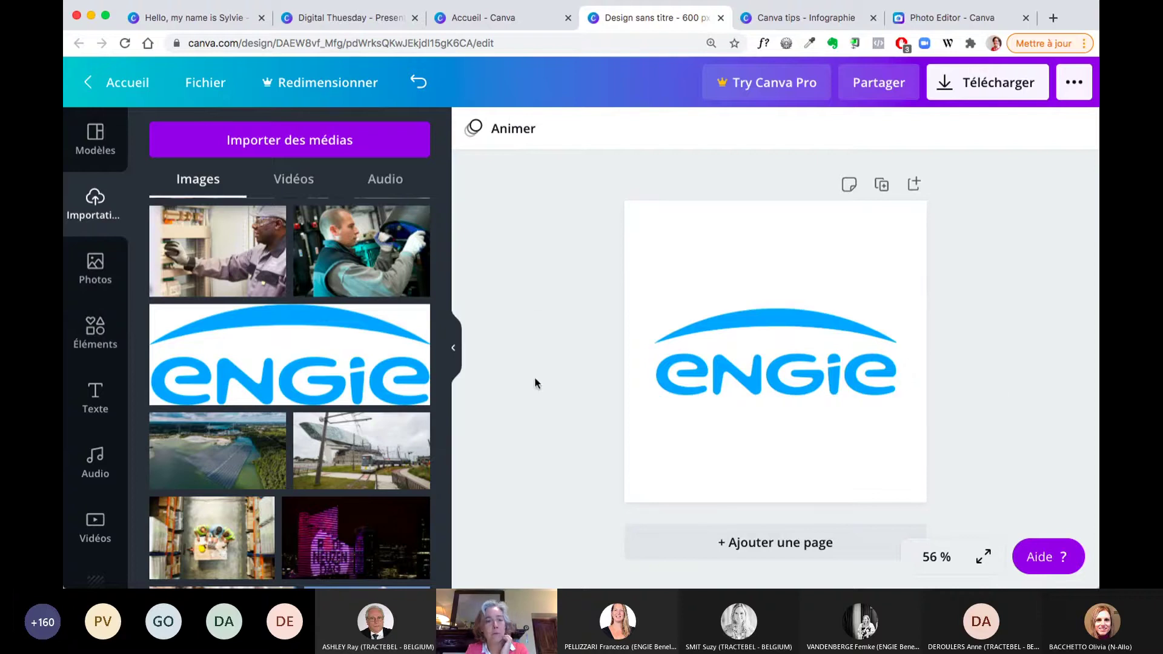
# Step: Delete the ENGIE logo from the page
pyautogui.click(790, 378)
pyautogui.press('Delete')
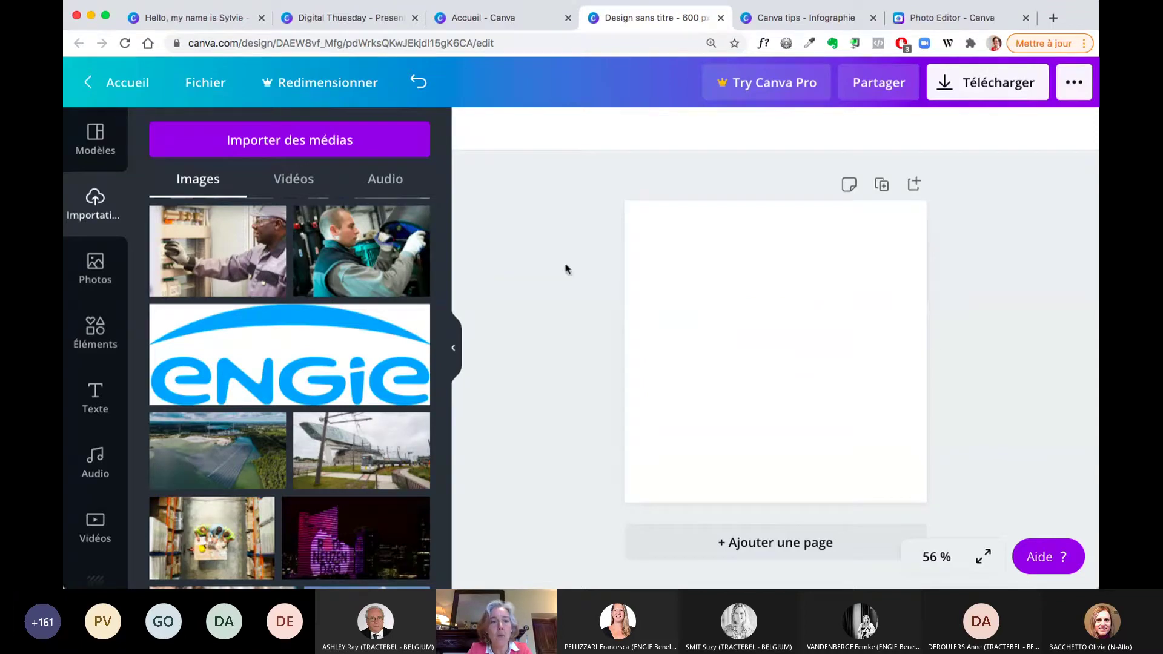
# Step: View how to import media from the device, cancel the file selection and return to the uploaded images
pyautogui.click(277, 146)
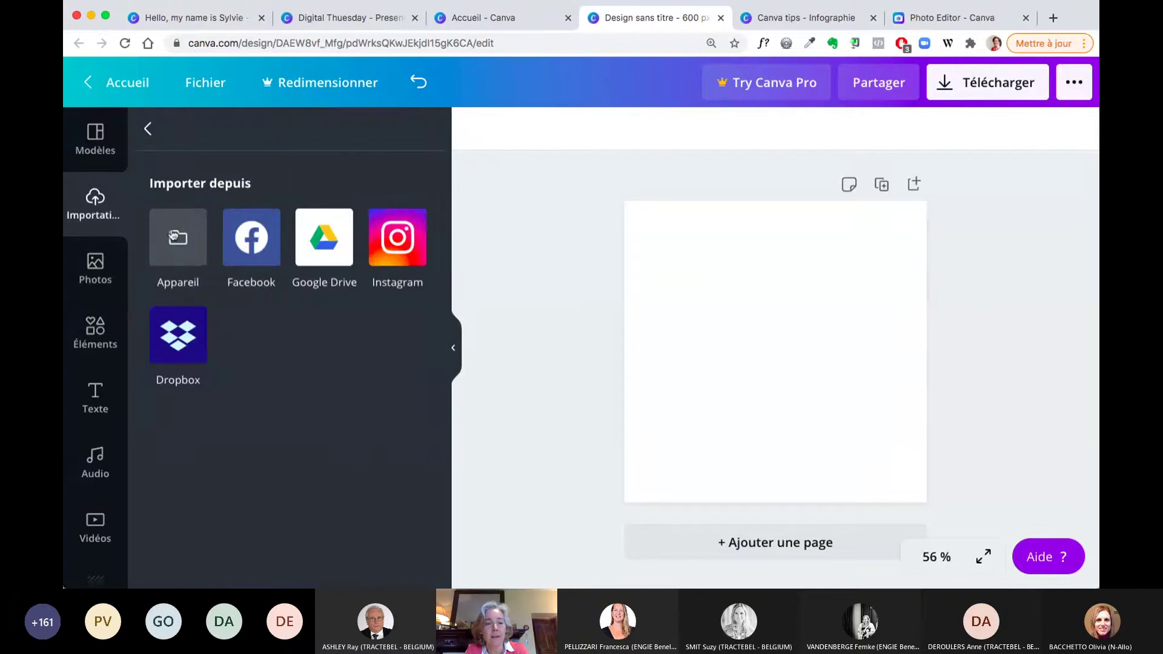
pyautogui.click(176, 236)
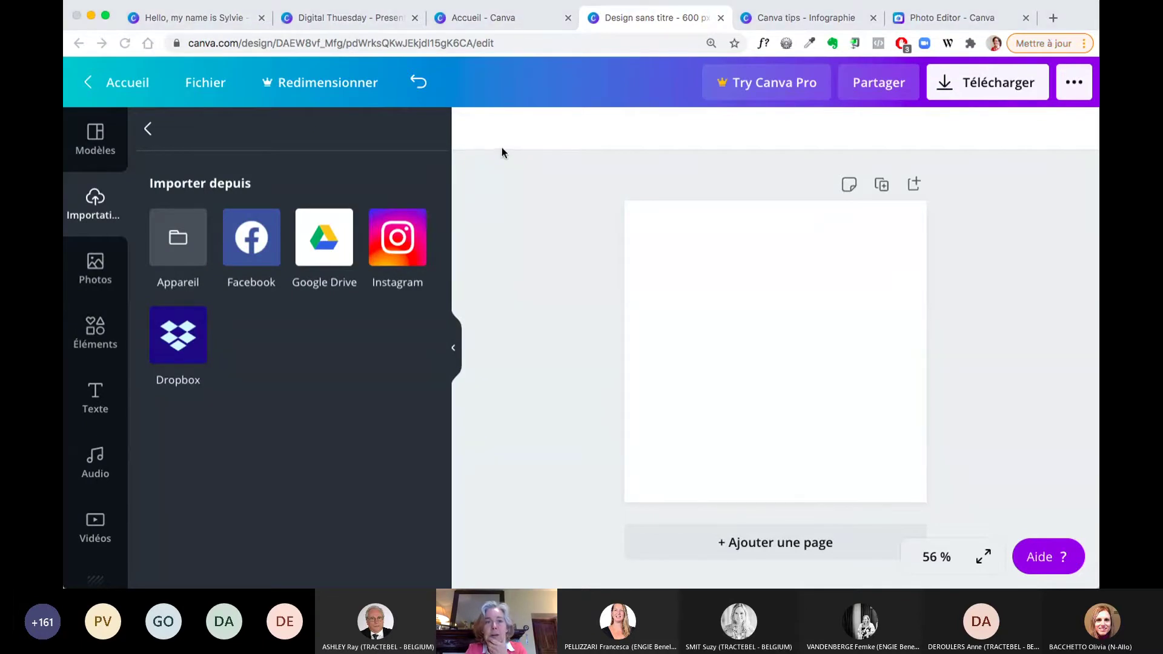
pyautogui.press('Escape')
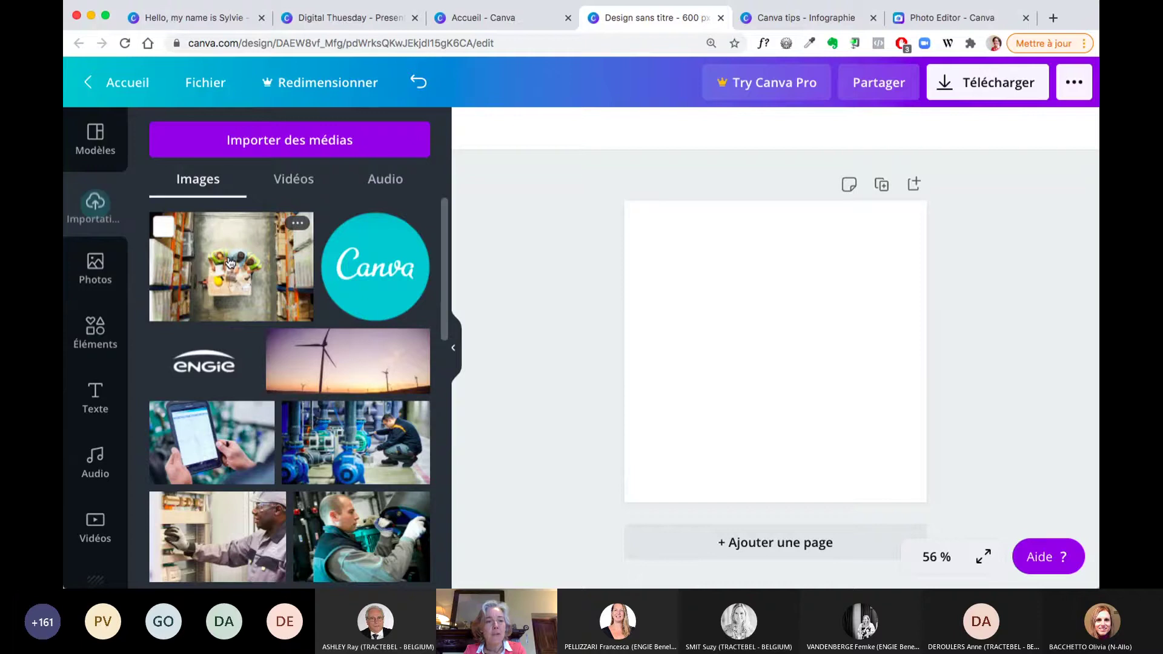
# Step: Set the uploaded warehouse photo as the page background and enlarge it slightly within its crop
pyautogui.moveTo(230, 262); pyautogui.dragTo(867, 495)
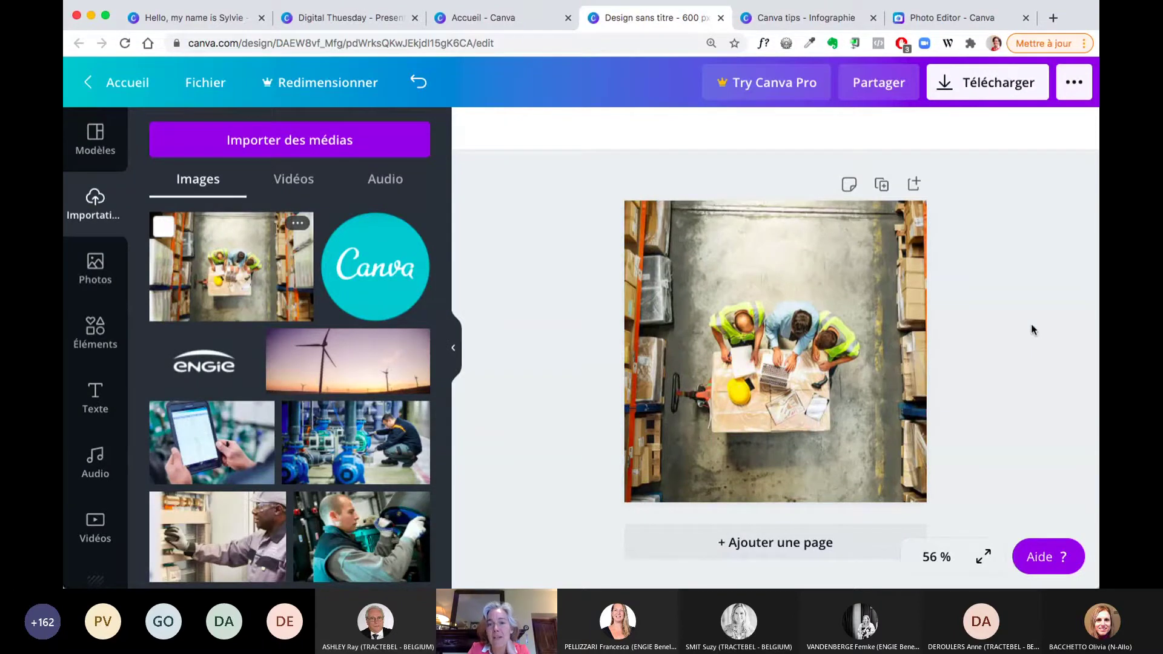
pyautogui.doubleClick(753, 373)
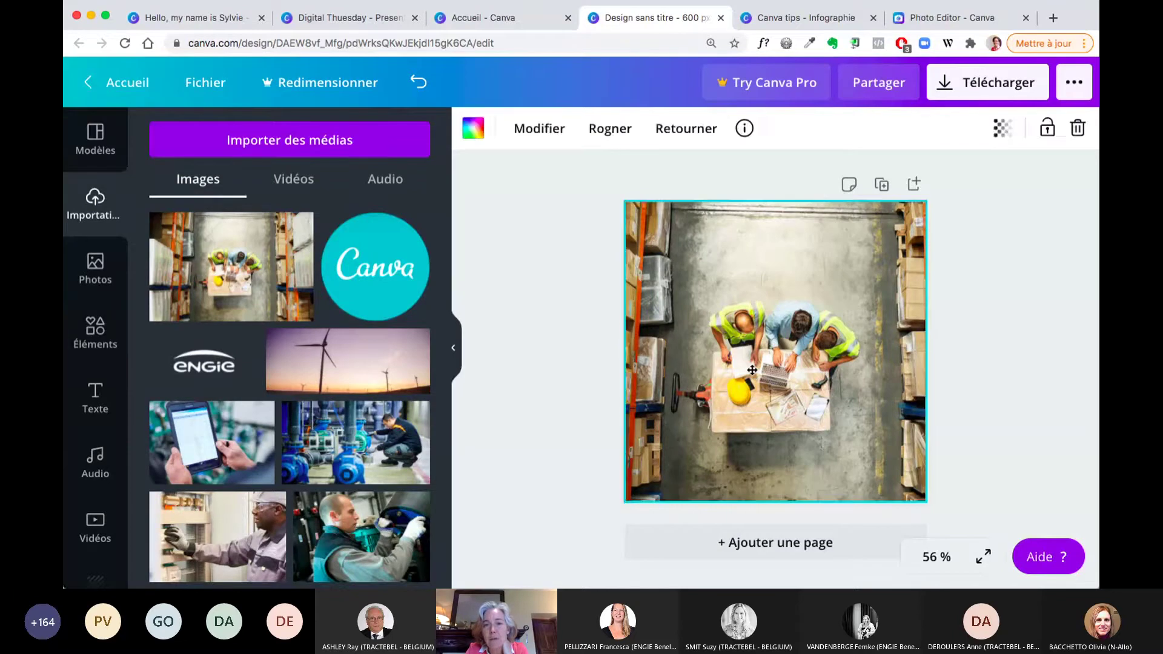
pyautogui.moveTo(547, 200); pyautogui.dragTo(522, 190)
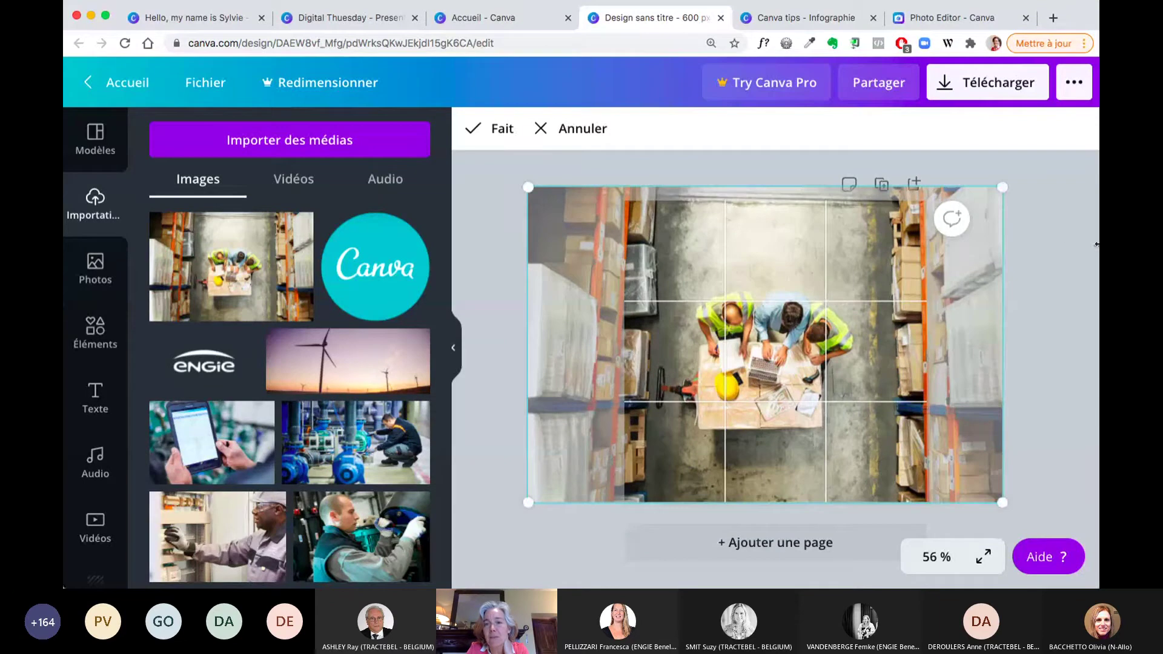
pyautogui.click(1029, 247)
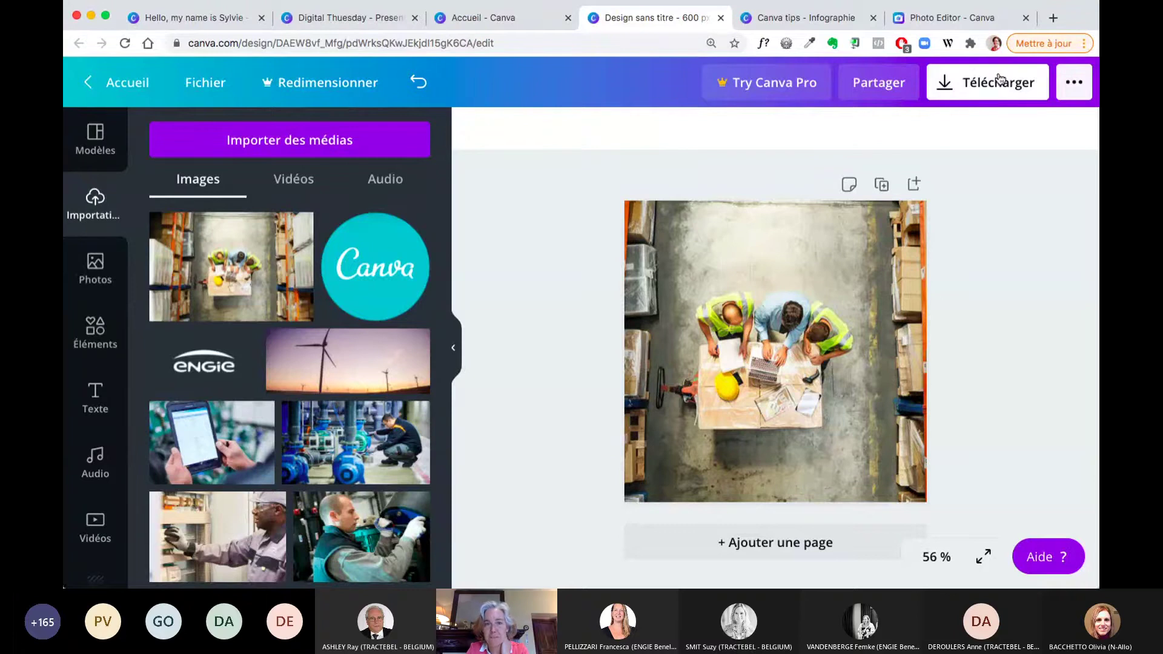
# Step: Delete the warehouse photo from the page background
pyautogui.click(803, 309)
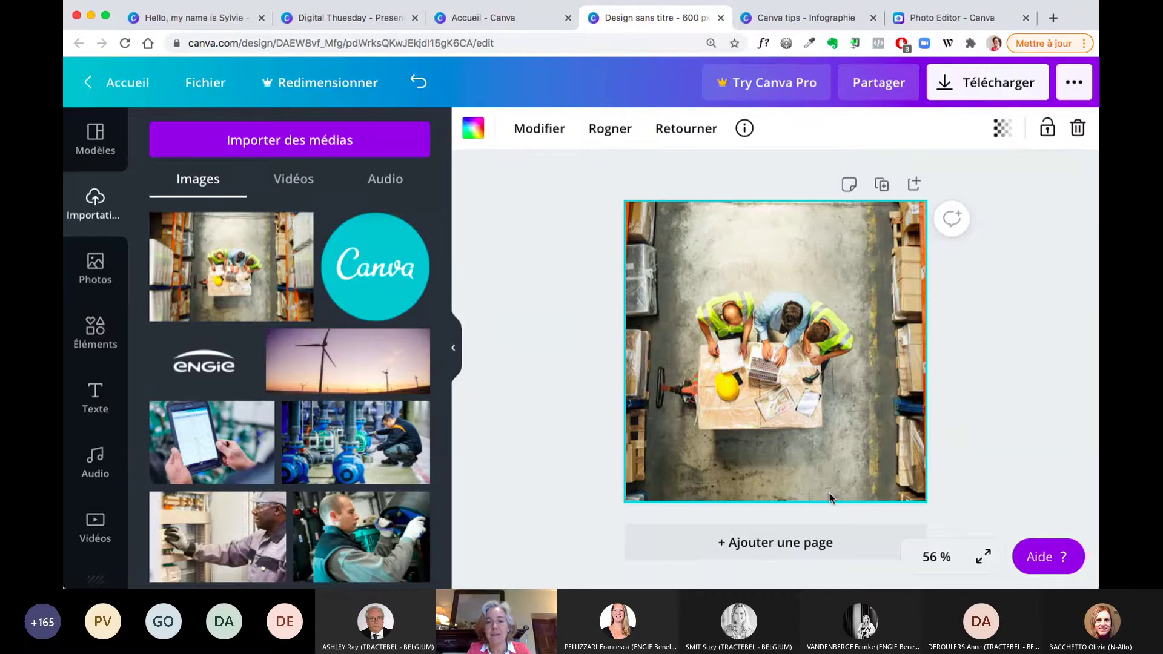
pyautogui.press('Delete')
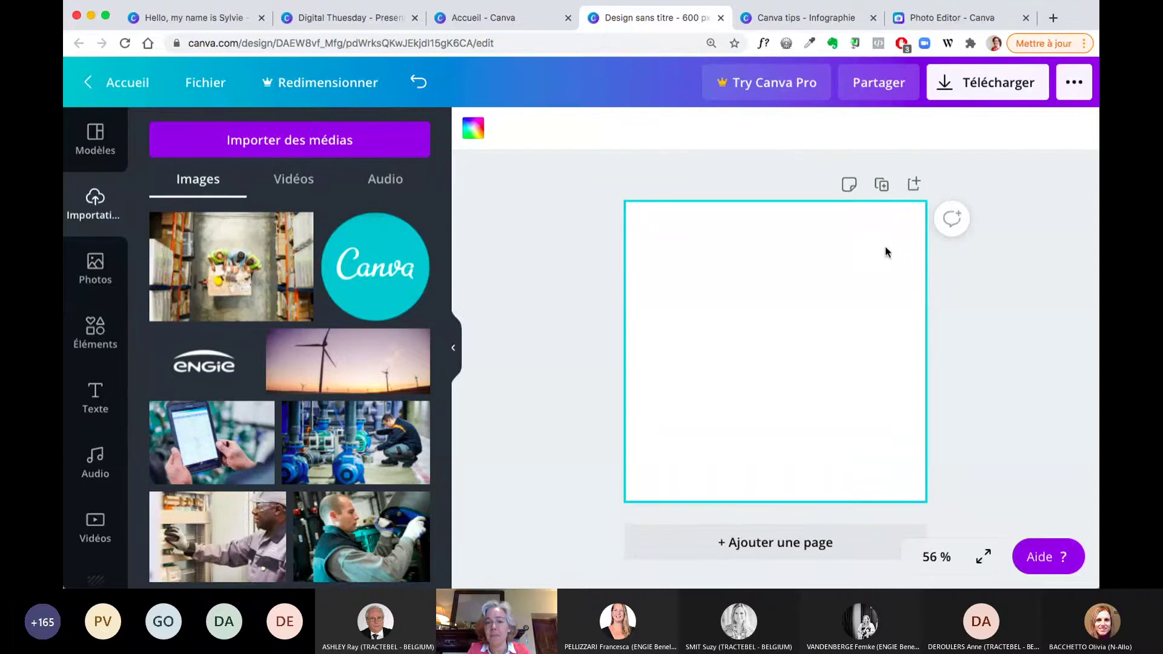
# Step: Search the elements library for "frames"
pyautogui.click(96, 341)
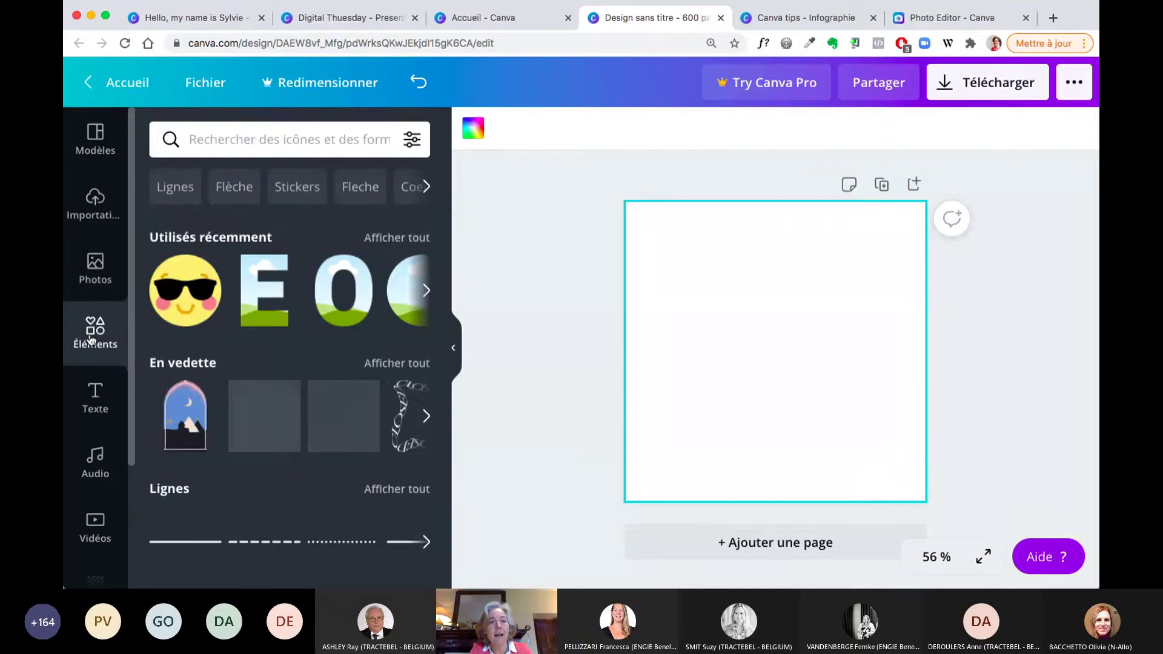
pyautogui.click(214, 139)
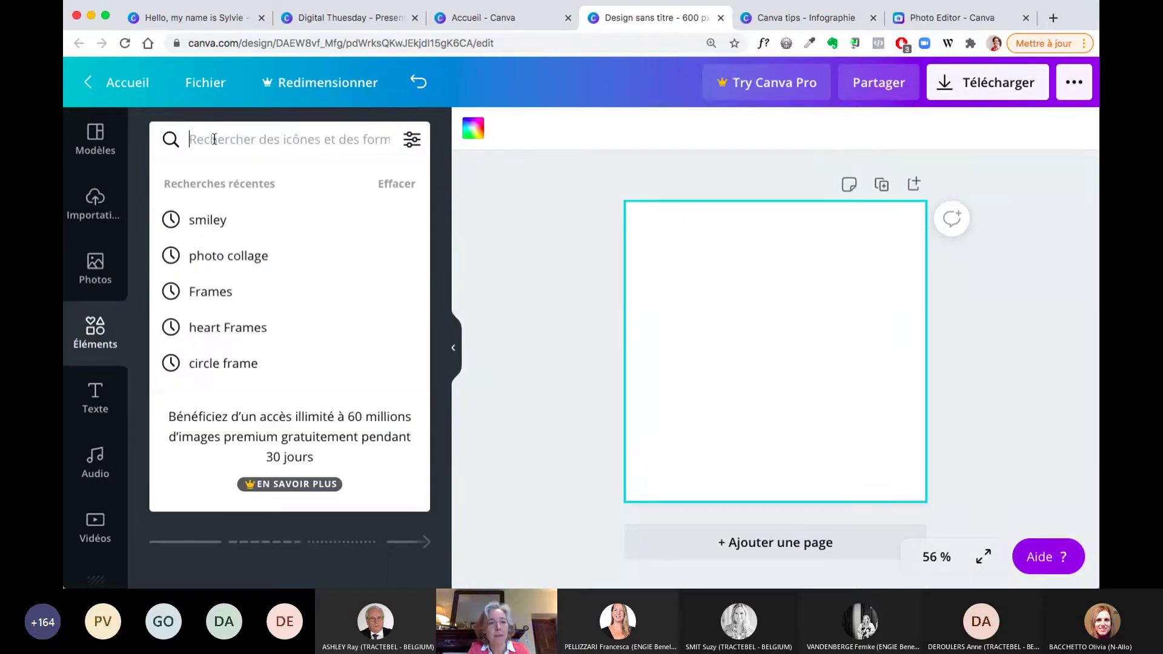
pyautogui.write('franes')
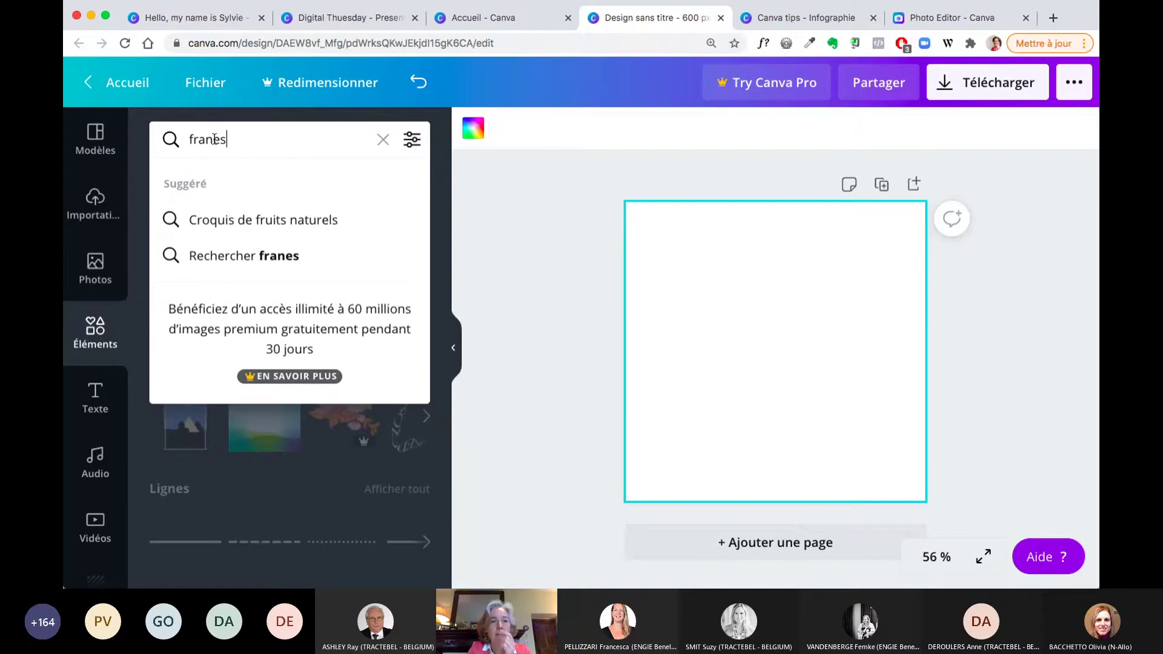
pyautogui.press('BackSpace')
pyautogui.press('BackSpace')
pyautogui.press('BackSpace')
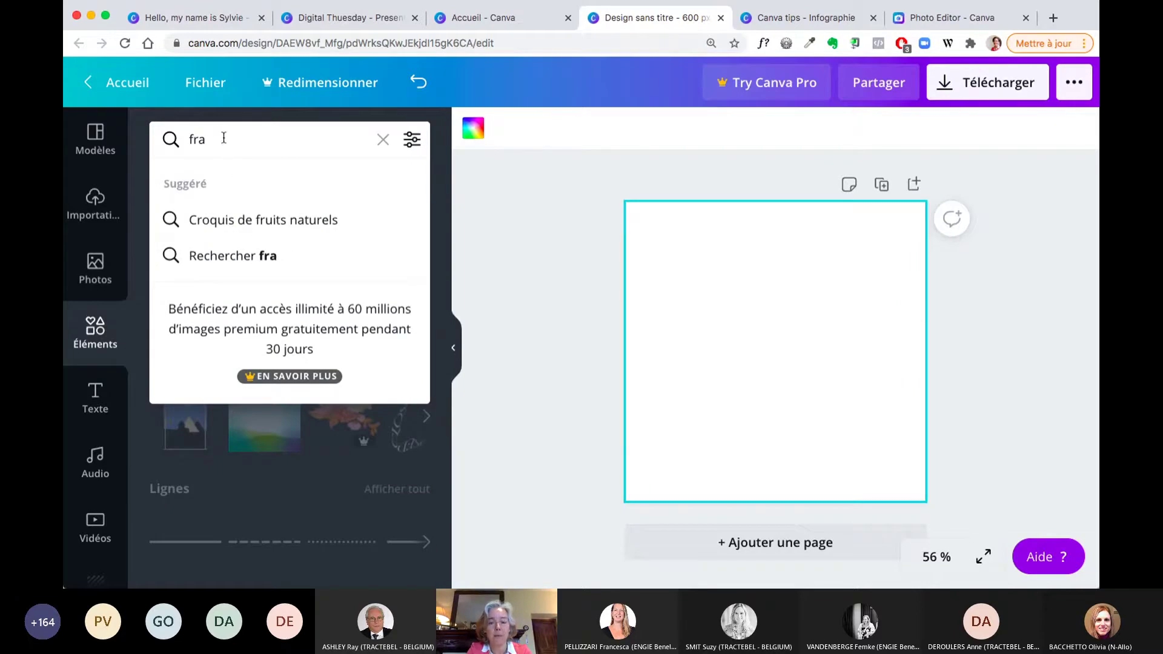
pyautogui.write('mes')
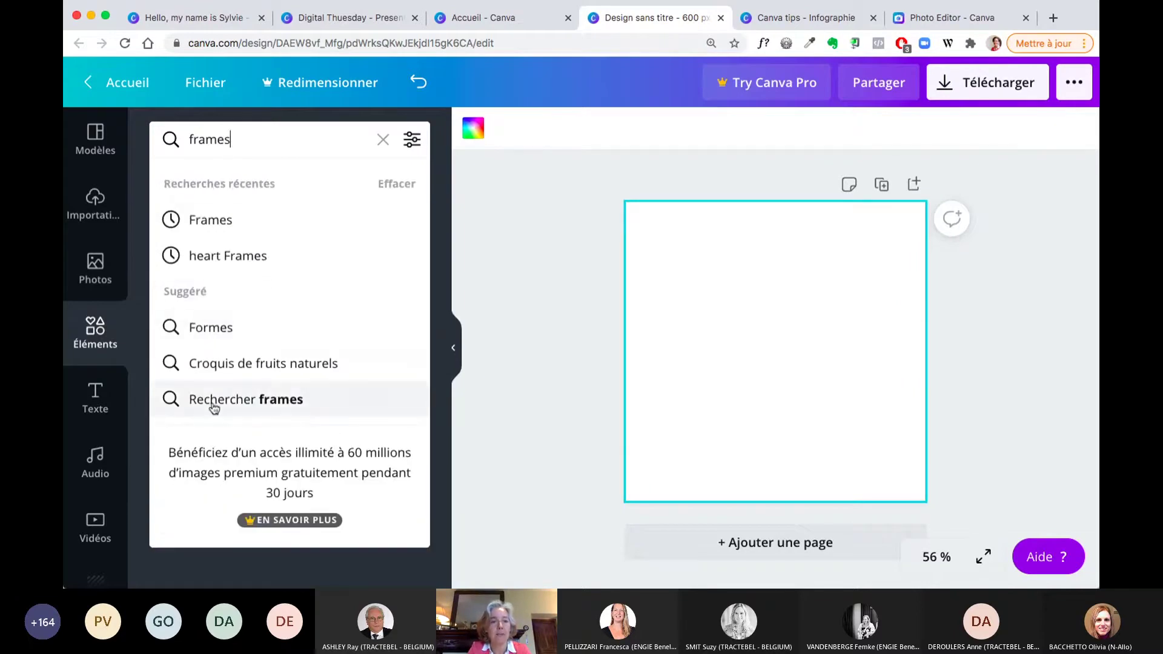
pyautogui.click(213, 401)
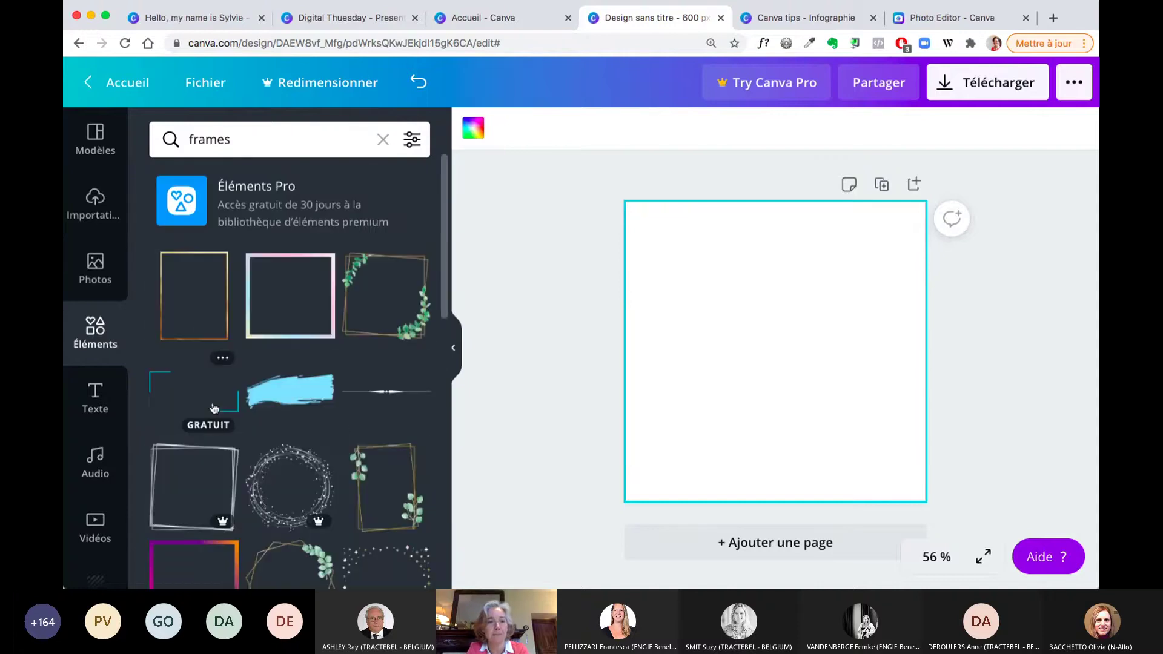
# Step: Search the elements for "circle frame", add the free circular photo frame and enlarge it to fill the whole page
pyautogui.moveTo(237, 145); pyautogui.dragTo(177, 145)
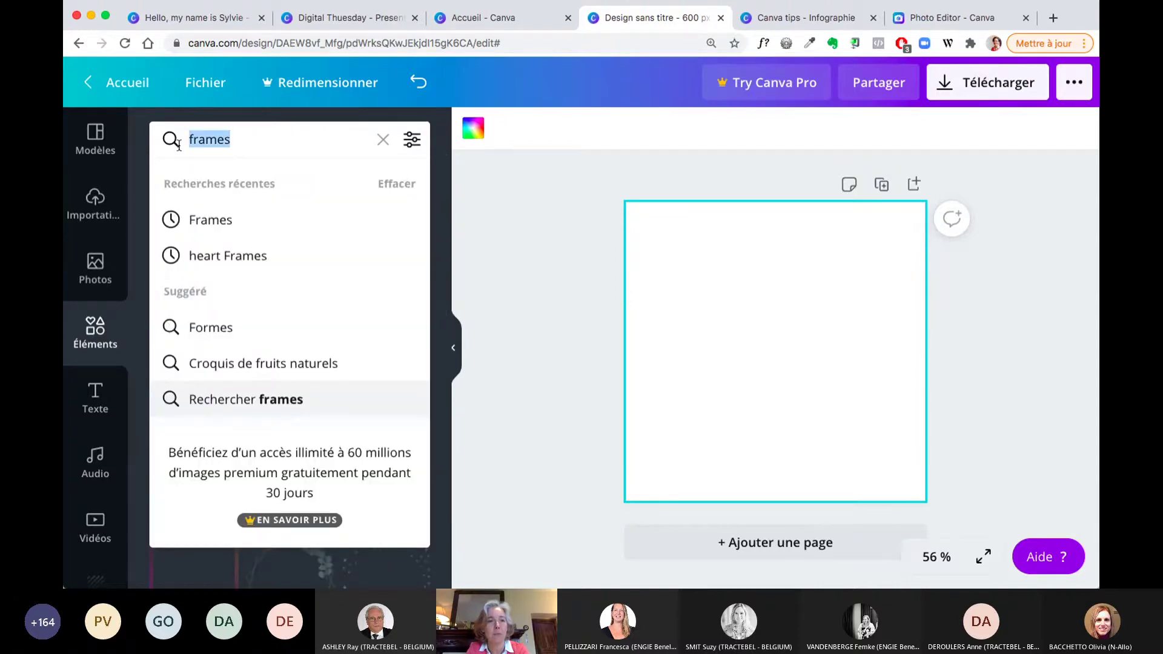
pyautogui.write('circle')
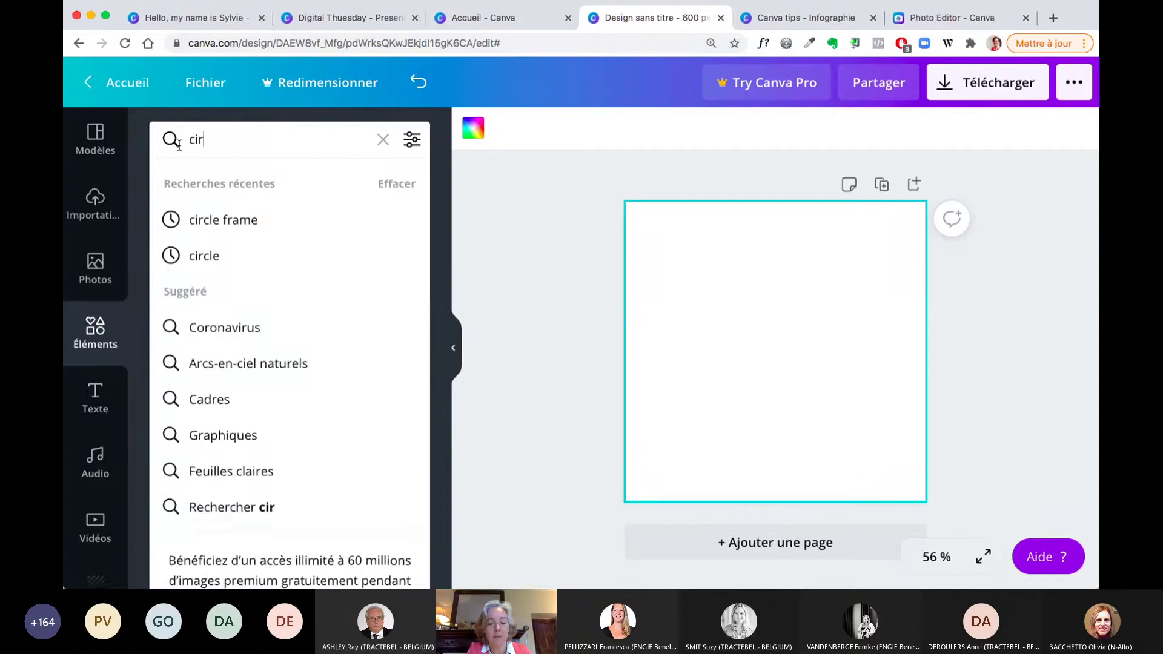
pyautogui.click(247, 224)
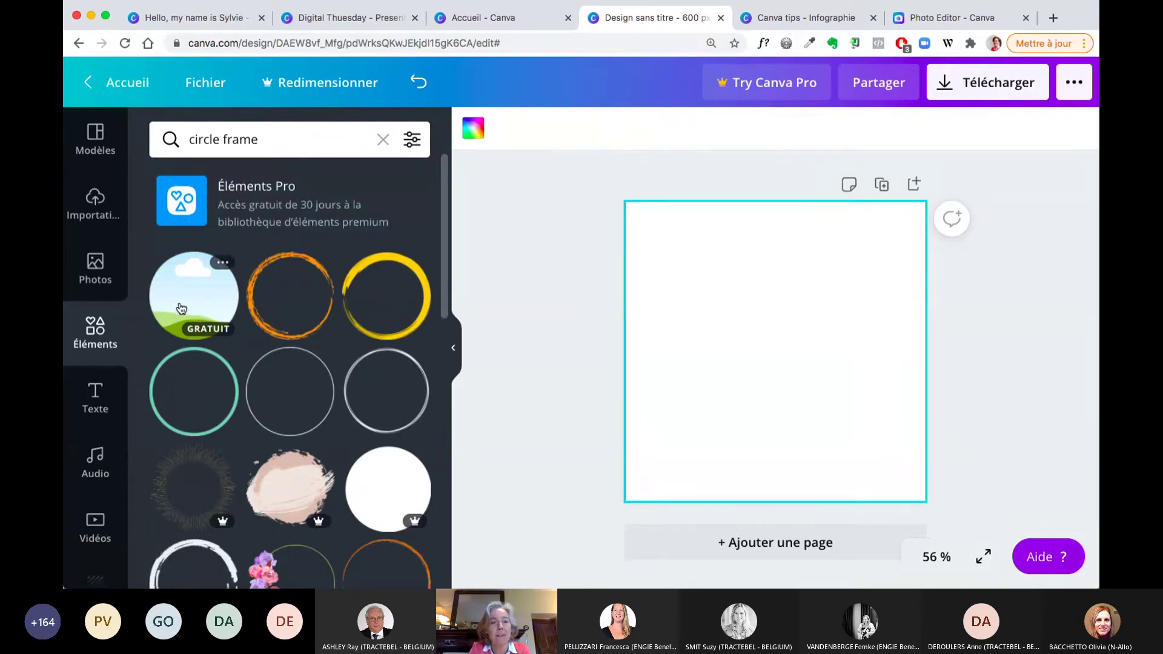
pyautogui.moveTo(180, 302); pyautogui.dragTo(720, 252)
pyautogui.moveTo(793, 366); pyautogui.dragTo(946, 490)
pyautogui.click(968, 461)
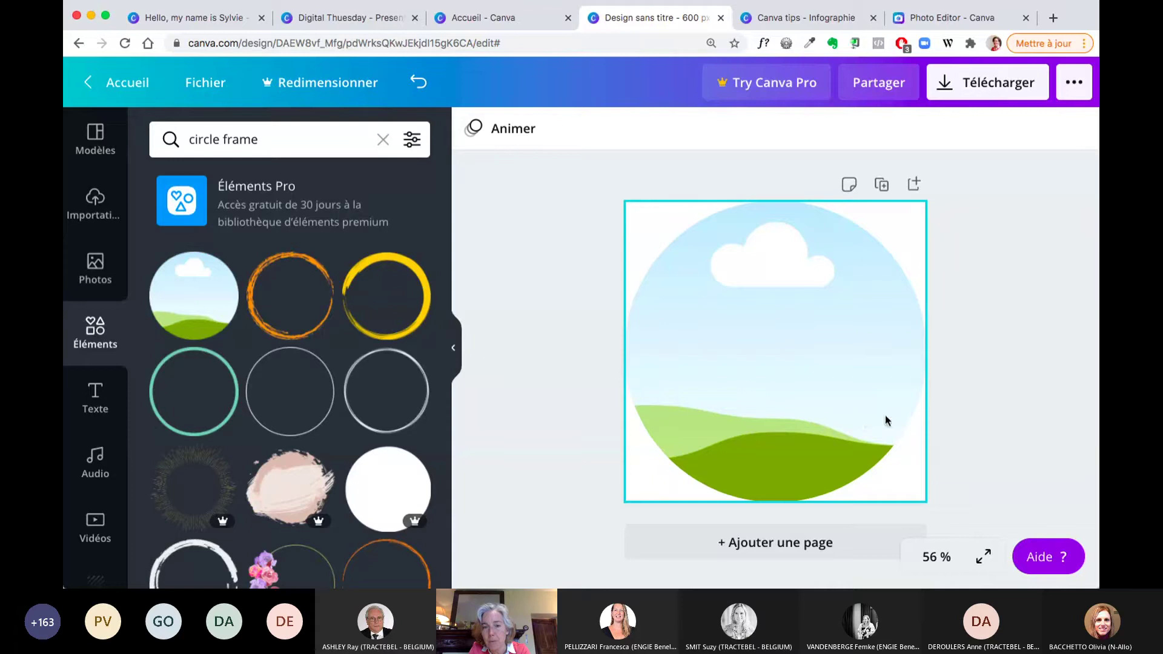
# Step: Fill the circular frame with the uploaded warehouse photo, then enlarge and reposition the photo to centre the three workers
pyautogui.click(99, 217)
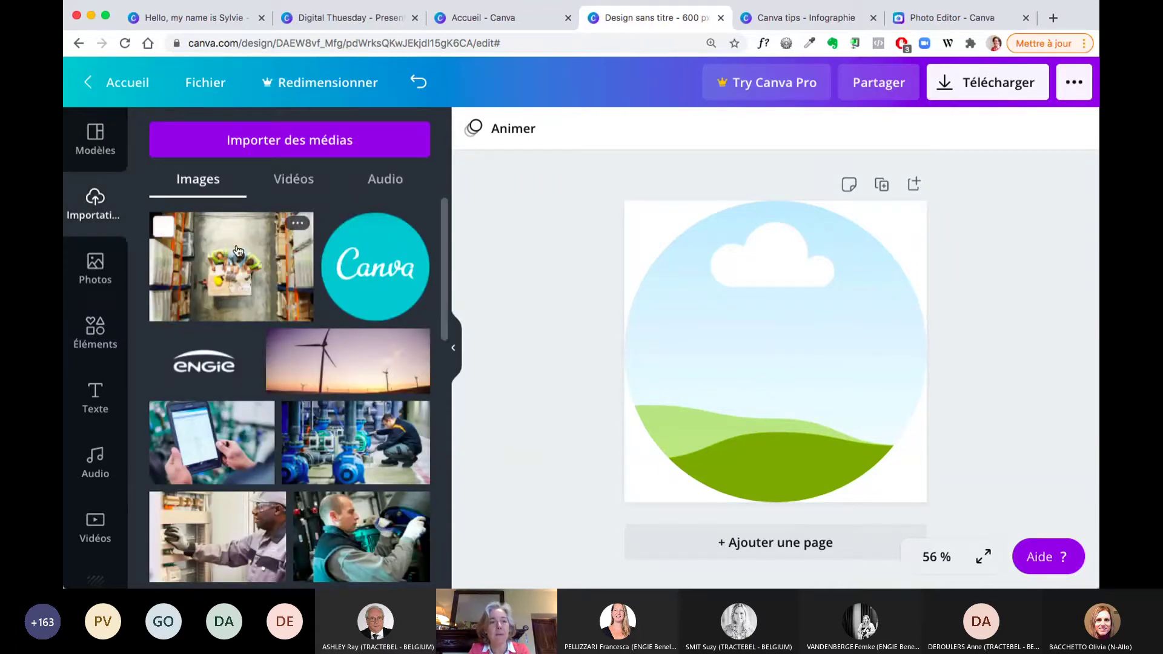
pyautogui.moveTo(241, 243); pyautogui.dragTo(640, 302)
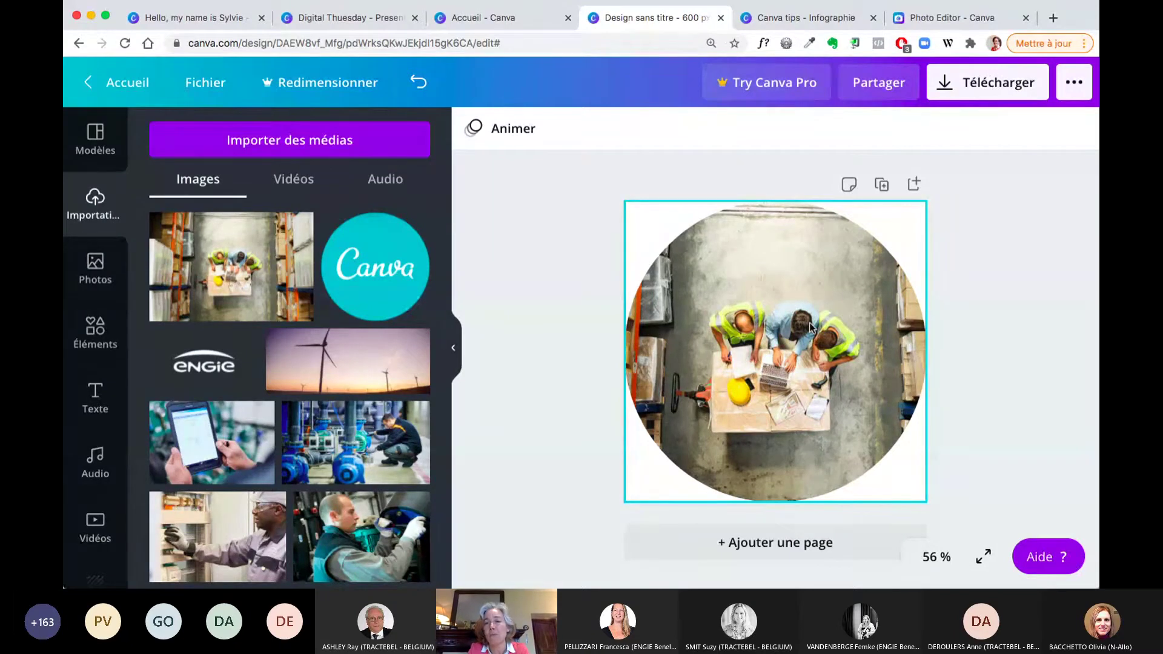
pyautogui.doubleClick(773, 357)
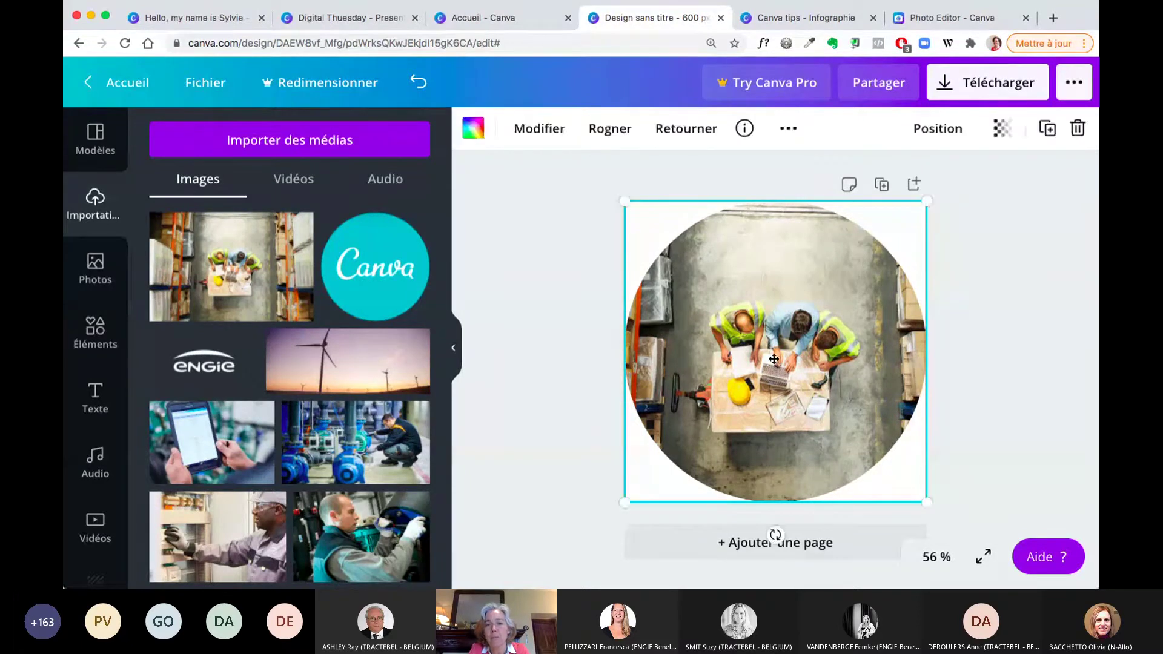
pyautogui.moveTo(548, 200); pyautogui.dragTo(491, 166)
pyautogui.moveTo(838, 340); pyautogui.dragTo(872, 335)
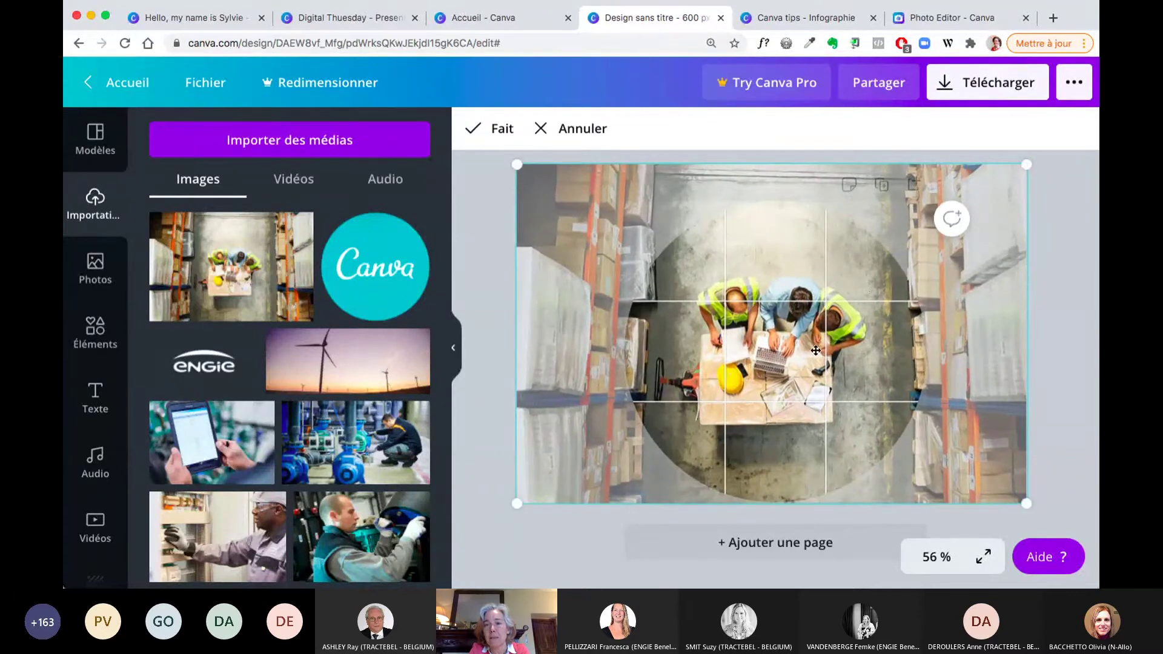
pyautogui.click(1056, 226)
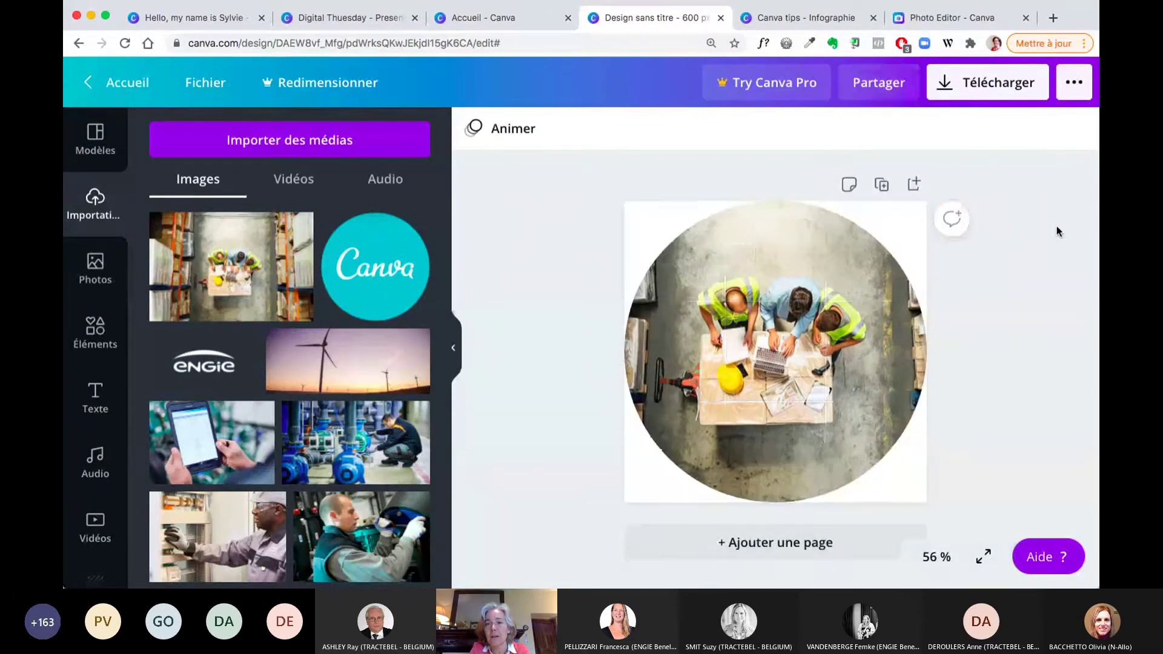
# Step: View the download options for the circular photo design and close them without exporting
pyautogui.click(972, 85)
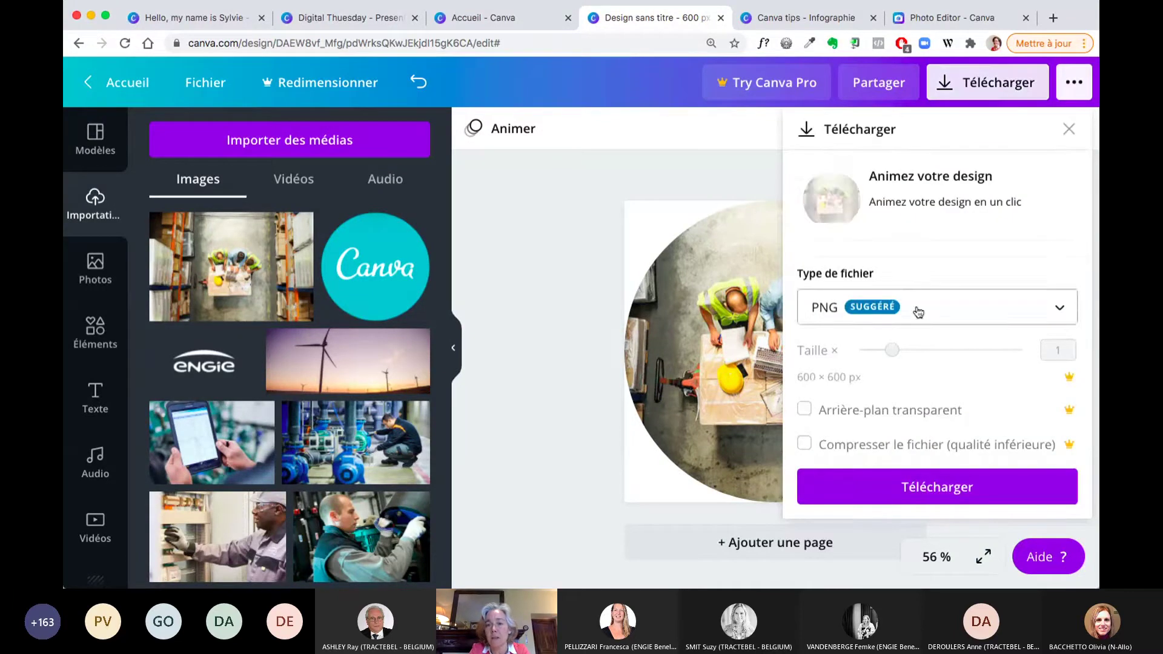
pyautogui.click(1068, 128)
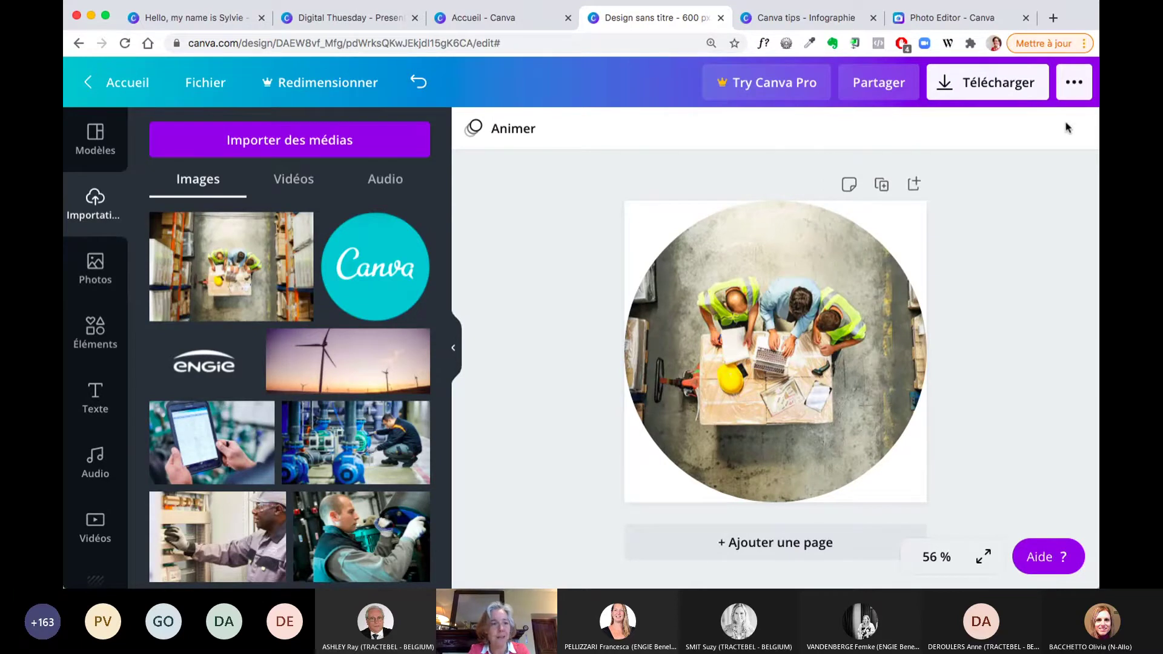
# Step: Browse the "circle frame" results in the elements library
pyautogui.click(94, 331)
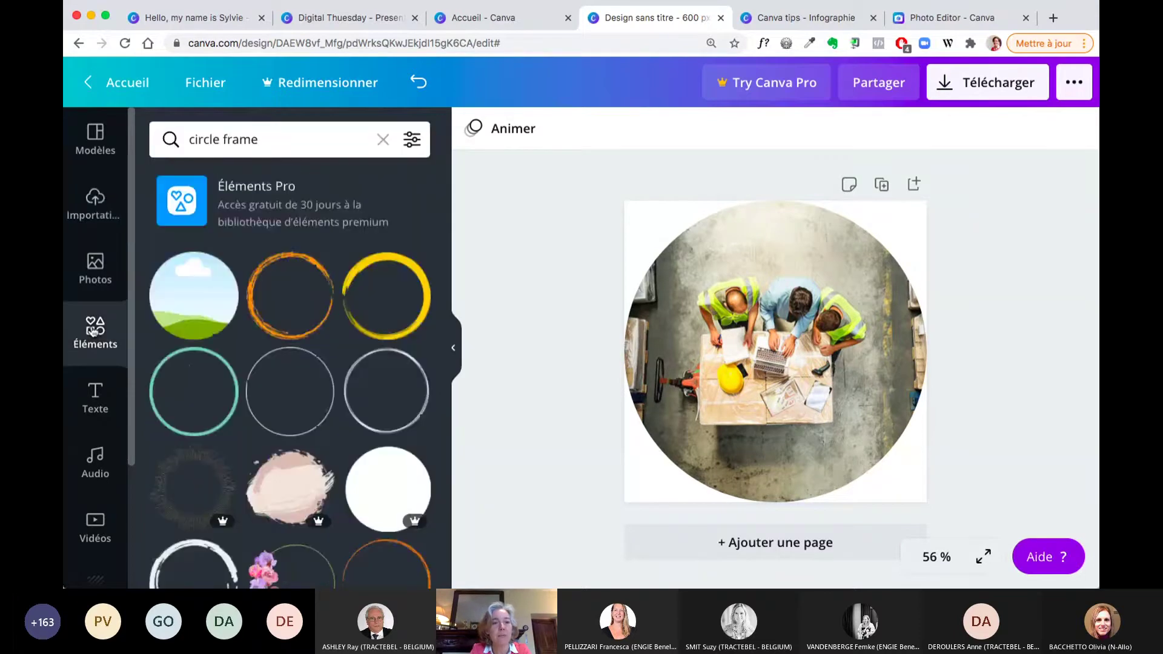
pyautogui.scroll(-3, 277, 267)
pyautogui.scroll(-6, 277, 266)
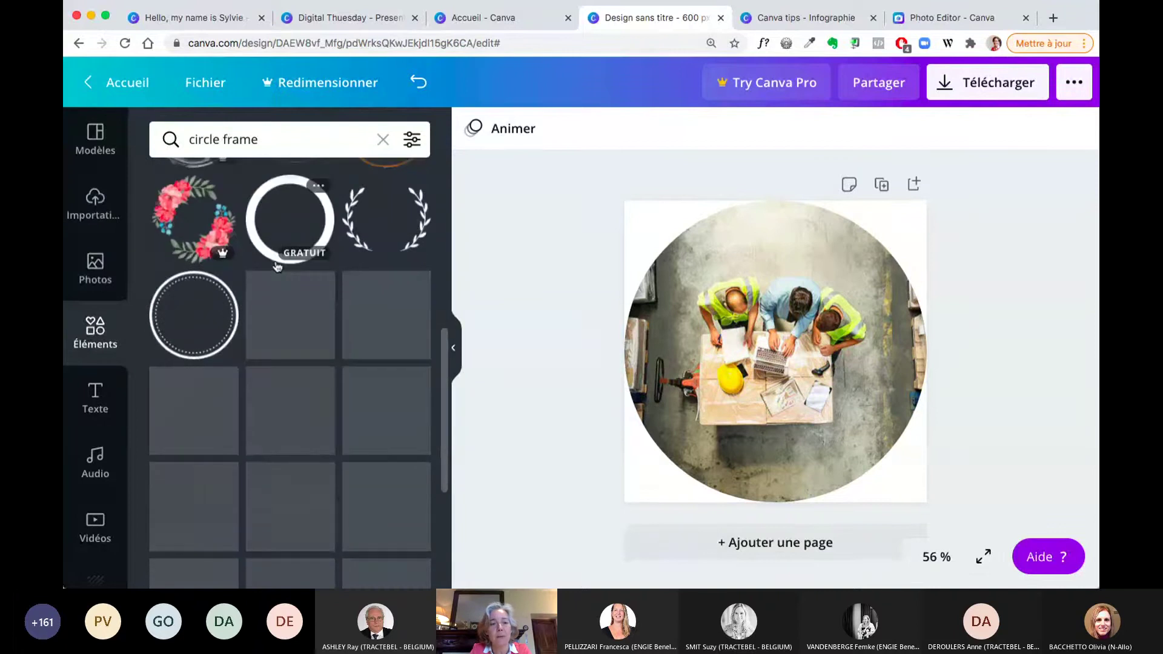
pyautogui.scroll(10, 277, 267)
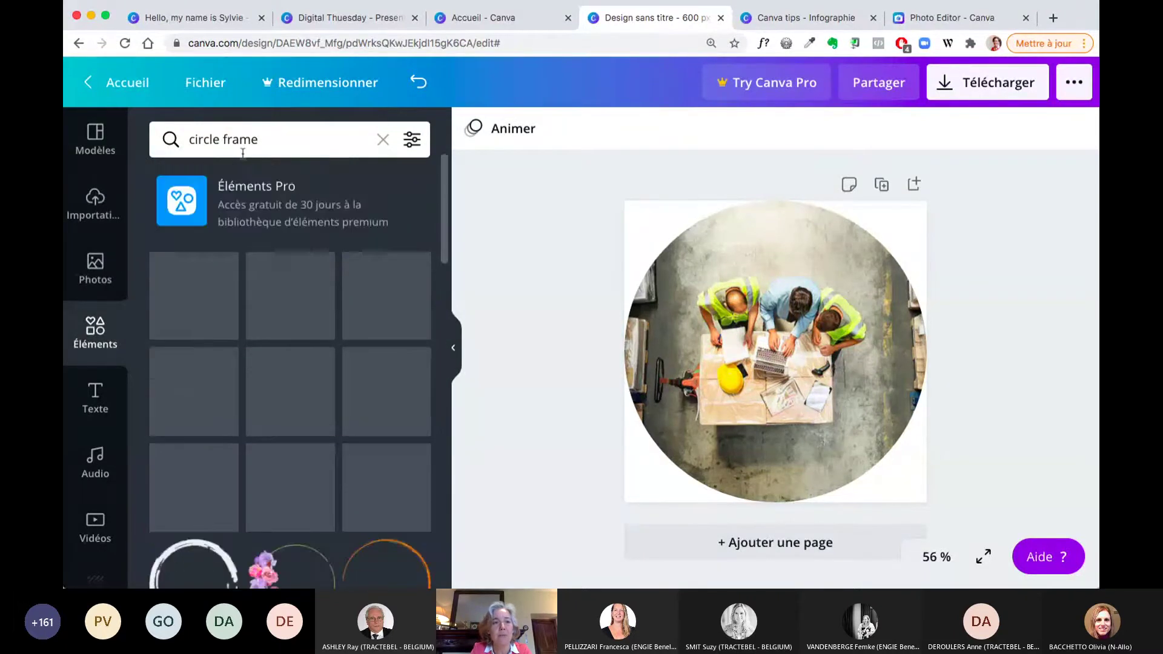
# Step: Search the elements for "heart Frames" and look through the heart-shaped results
pyautogui.doubleClick(182, 140)
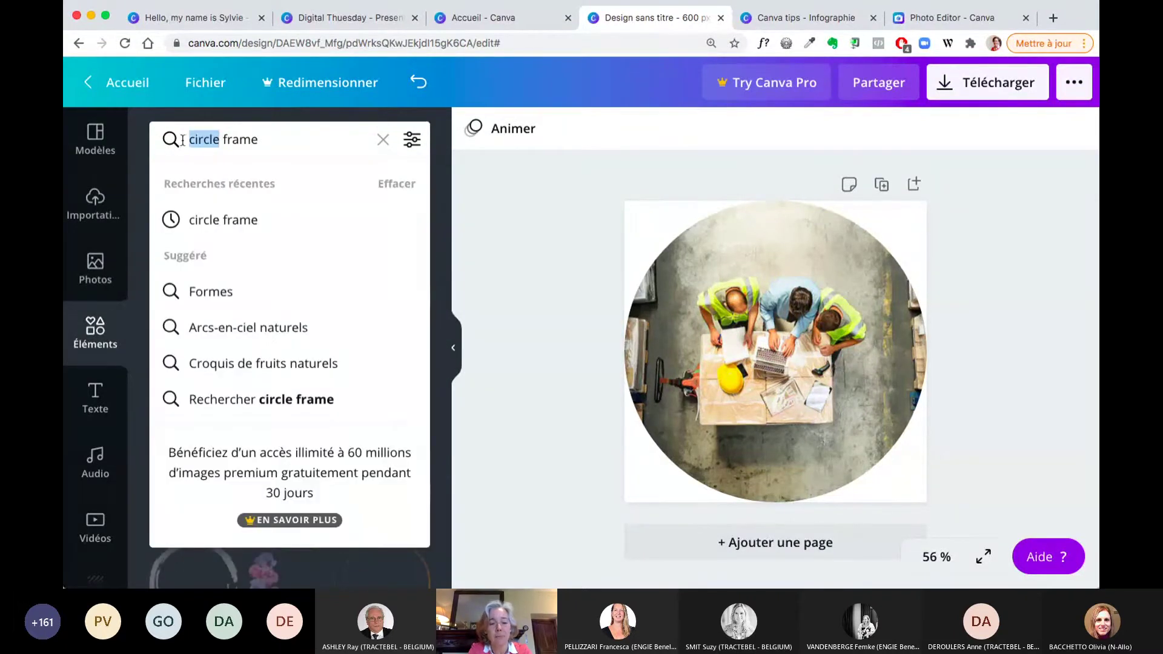
pyautogui.write('heart')
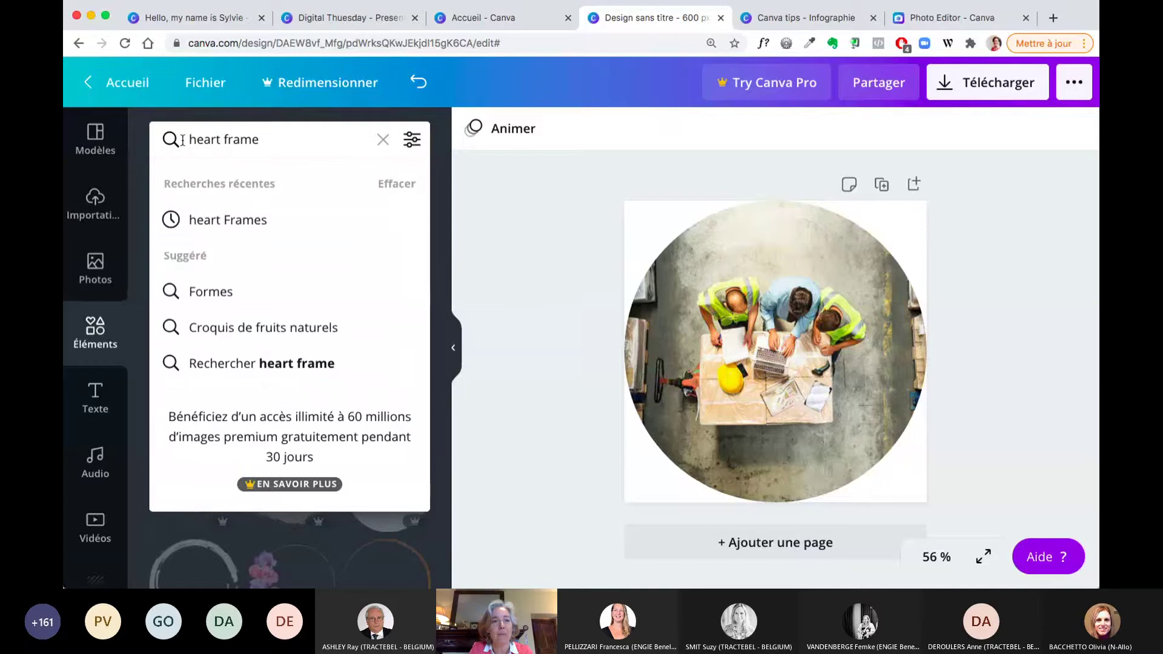
pyautogui.click(257, 223)
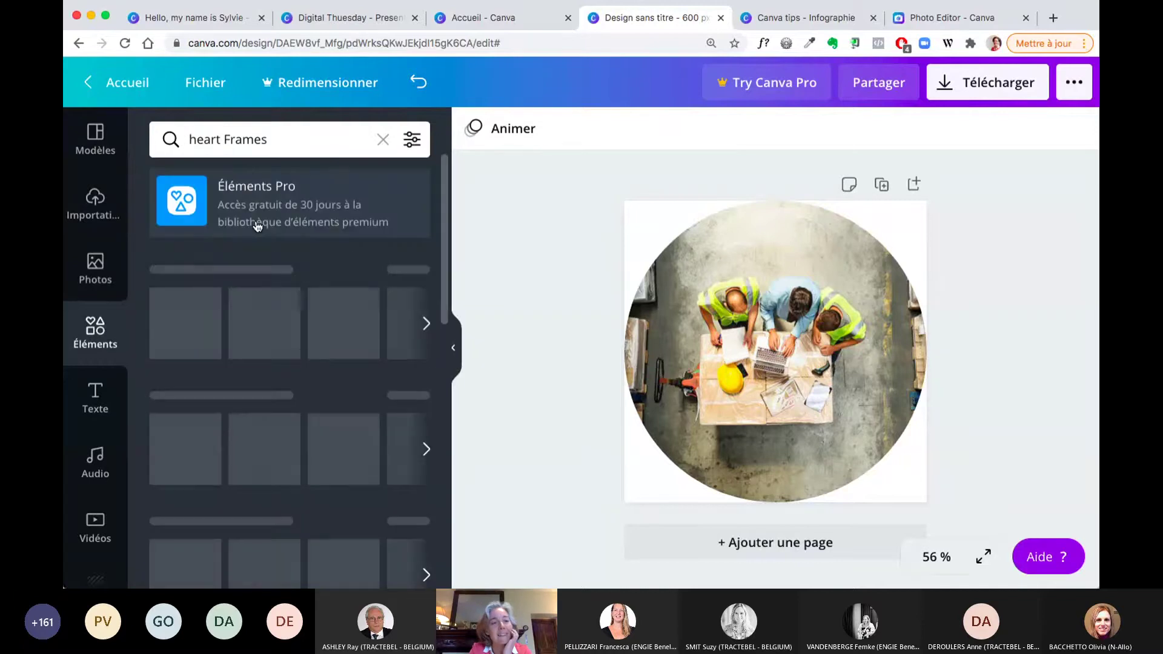
pyautogui.scroll(-10, 257, 226)
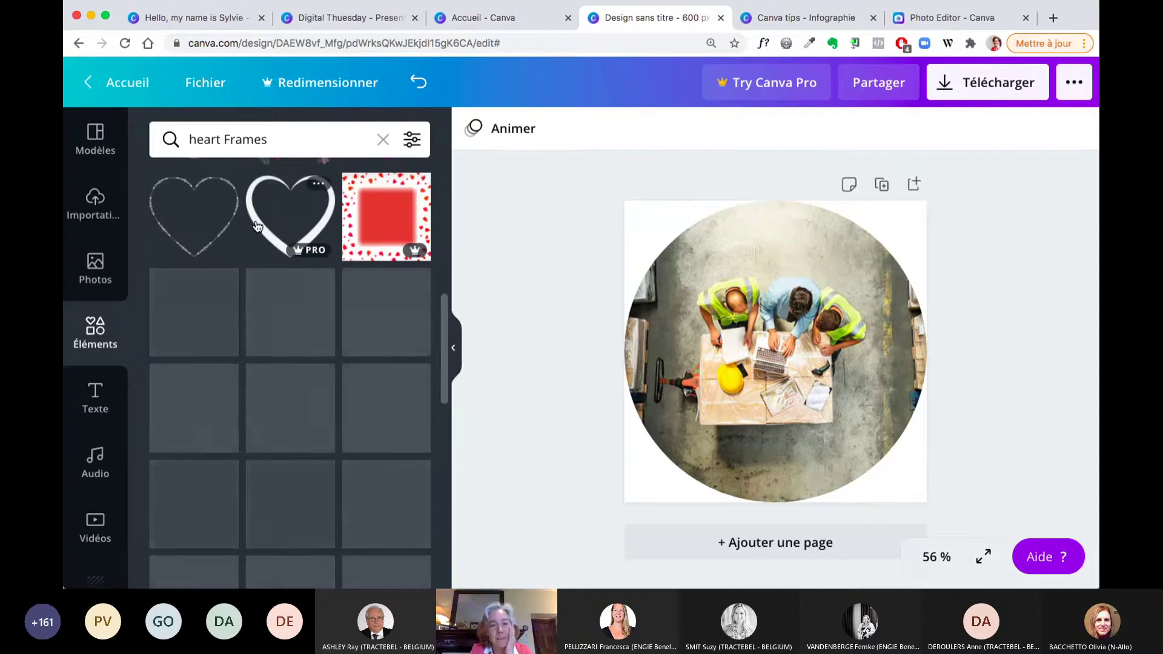
pyautogui.scroll(-6, 257, 225)
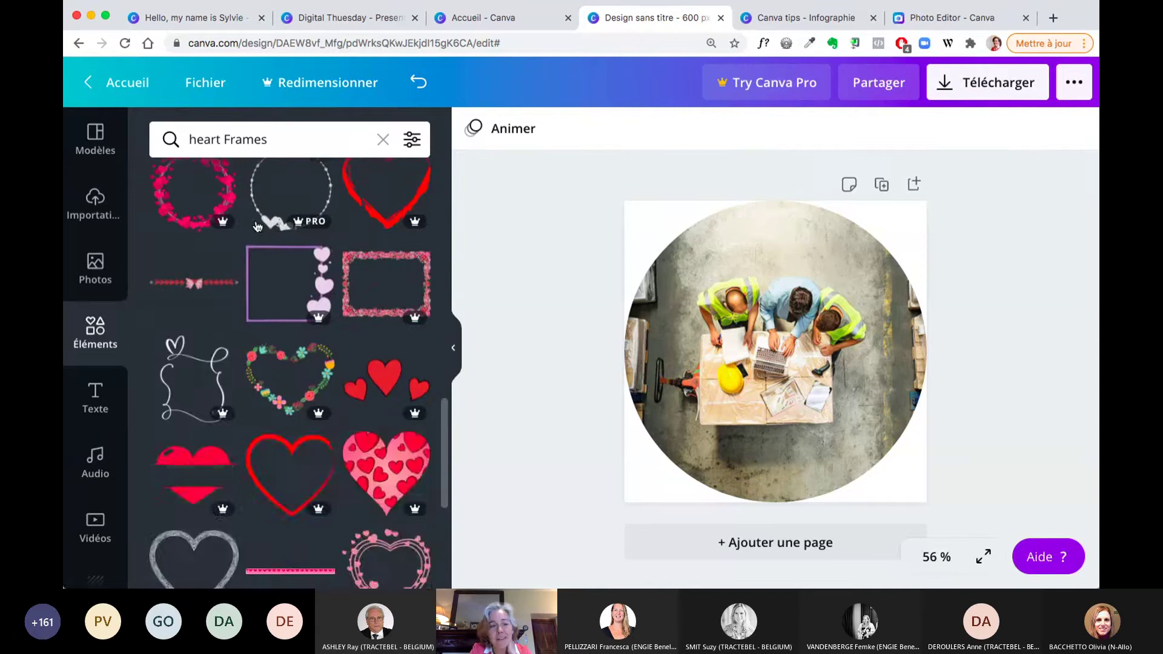
pyautogui.scroll(-5, 257, 225)
pyautogui.scroll(6, 259, 225)
pyautogui.scroll(10, 257, 225)
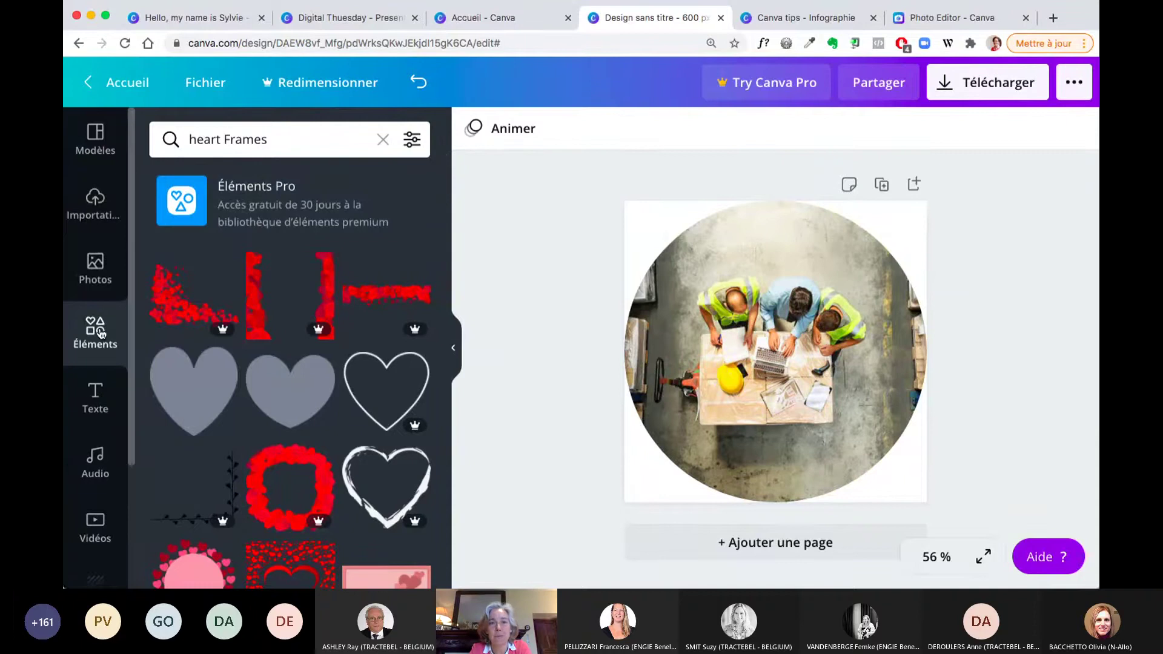
# Step: Switch to the Canva tips infographic and review its frames and photo collage sections
pyautogui.click(508, 16)
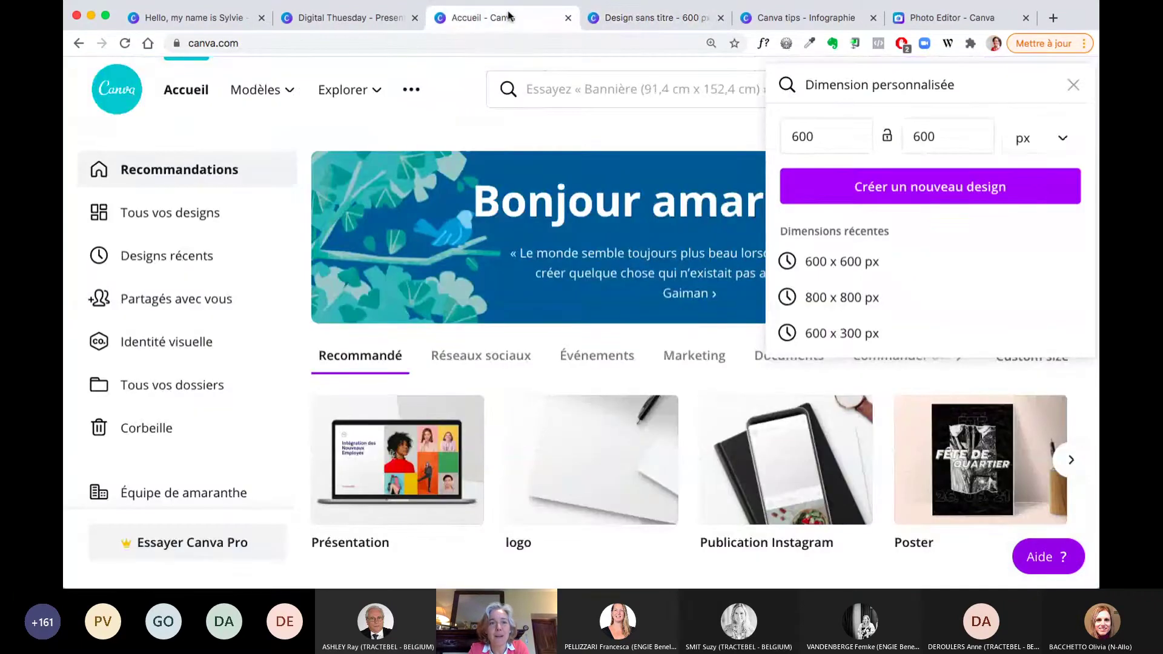
pyautogui.click(341, 23)
pyautogui.click(781, 21)
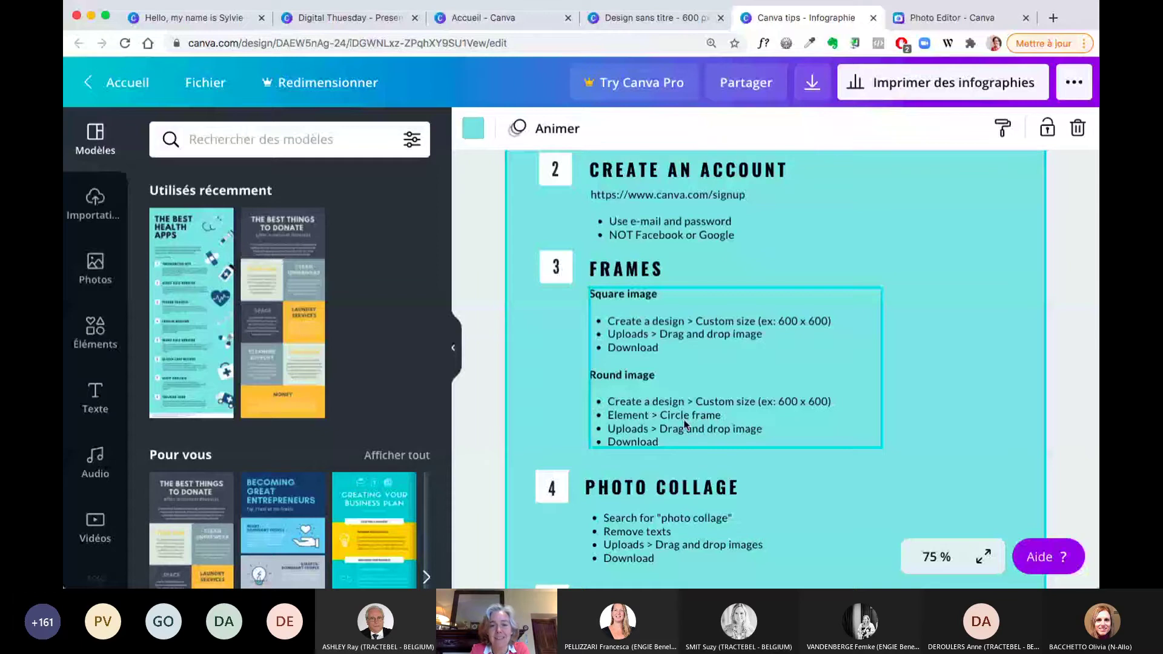
pyautogui.click(963, 323)
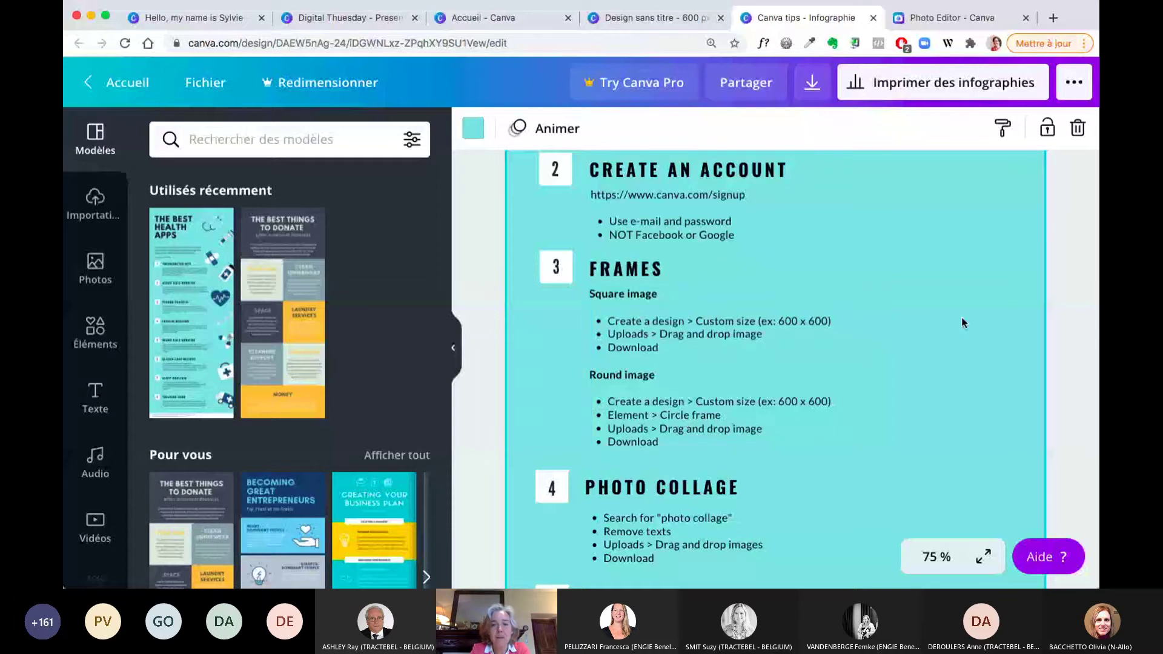
pyautogui.scroll(-5, 963, 323)
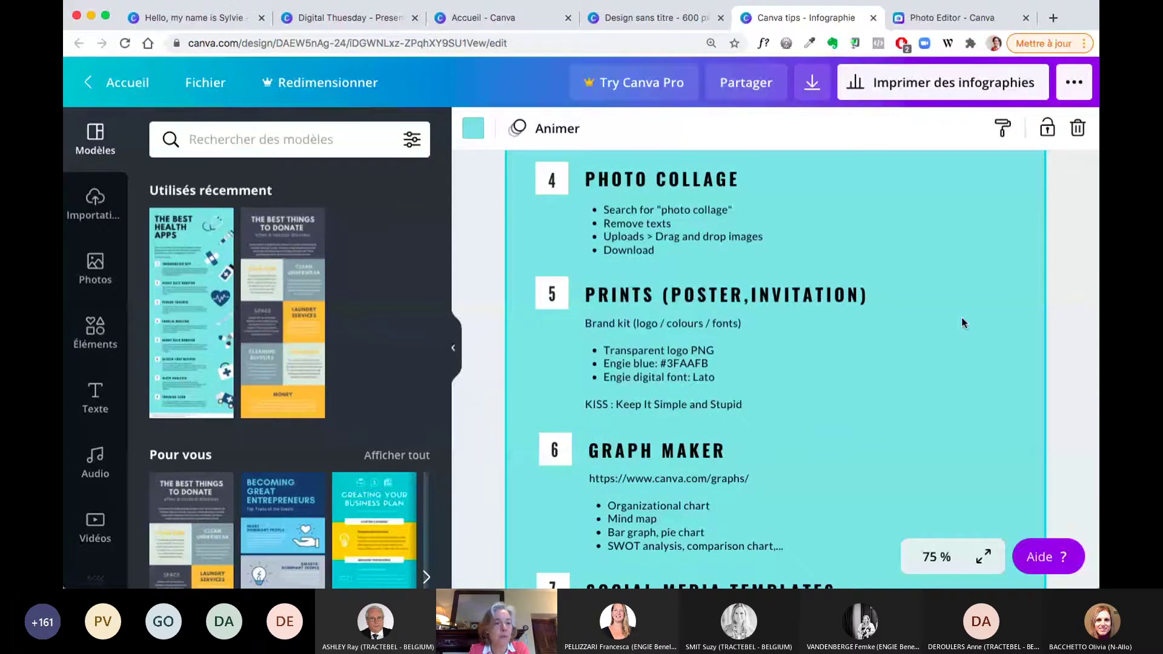
# Step: Search for "photo collages" from the Canva home page and open the suggested "Montage photo d'animal de compagnie" templates
pyautogui.click(193, 129)
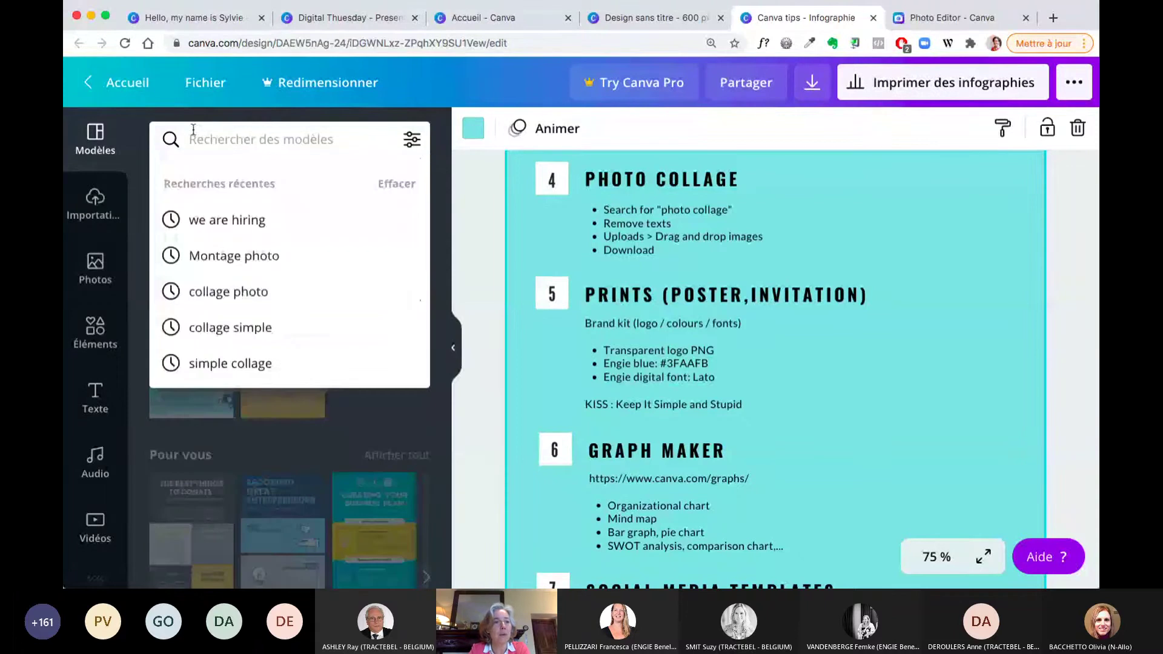
pyautogui.click(200, 17)
pyautogui.click(351, 21)
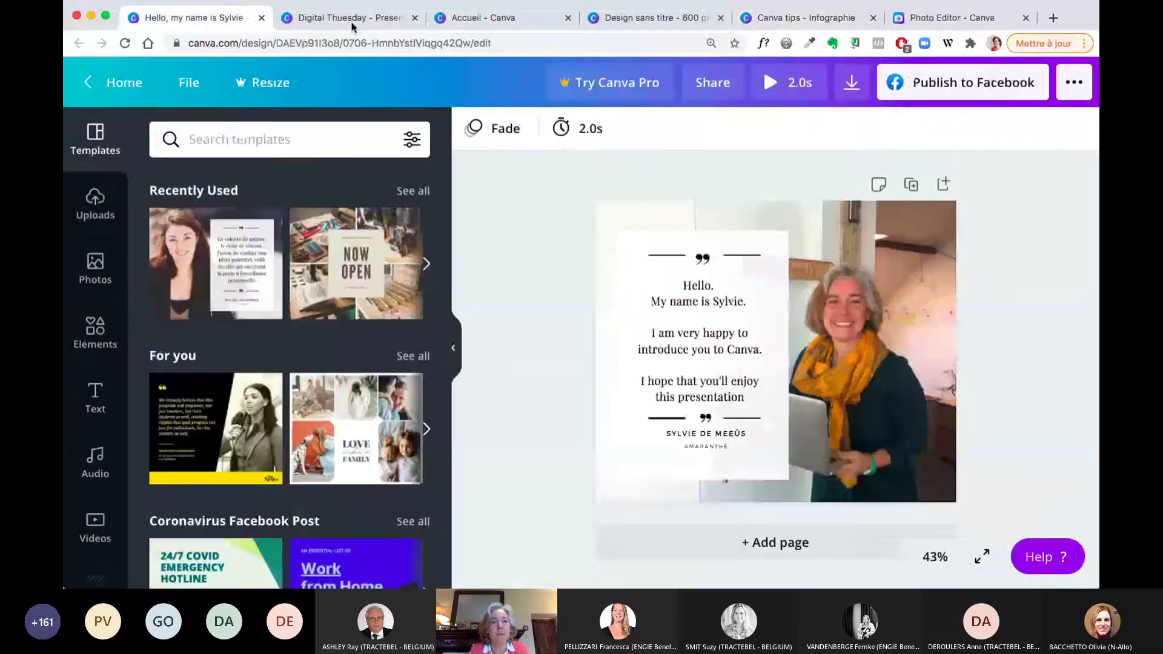
pyautogui.click(476, 21)
pyautogui.click(563, 91)
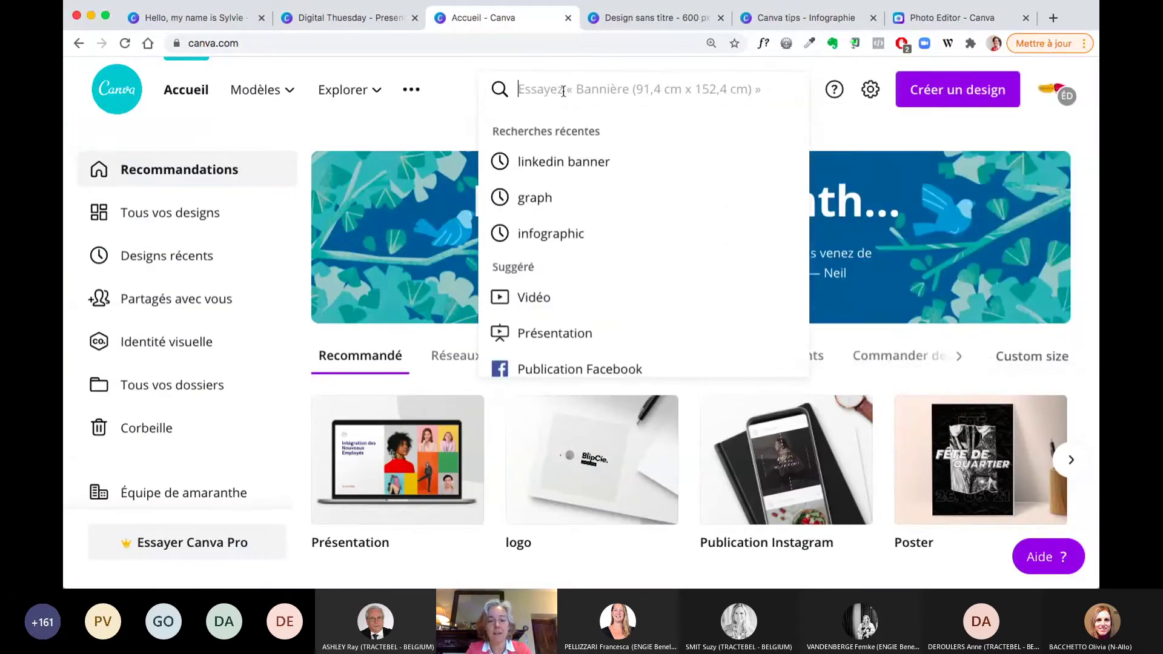
pyautogui.write('photo collages')
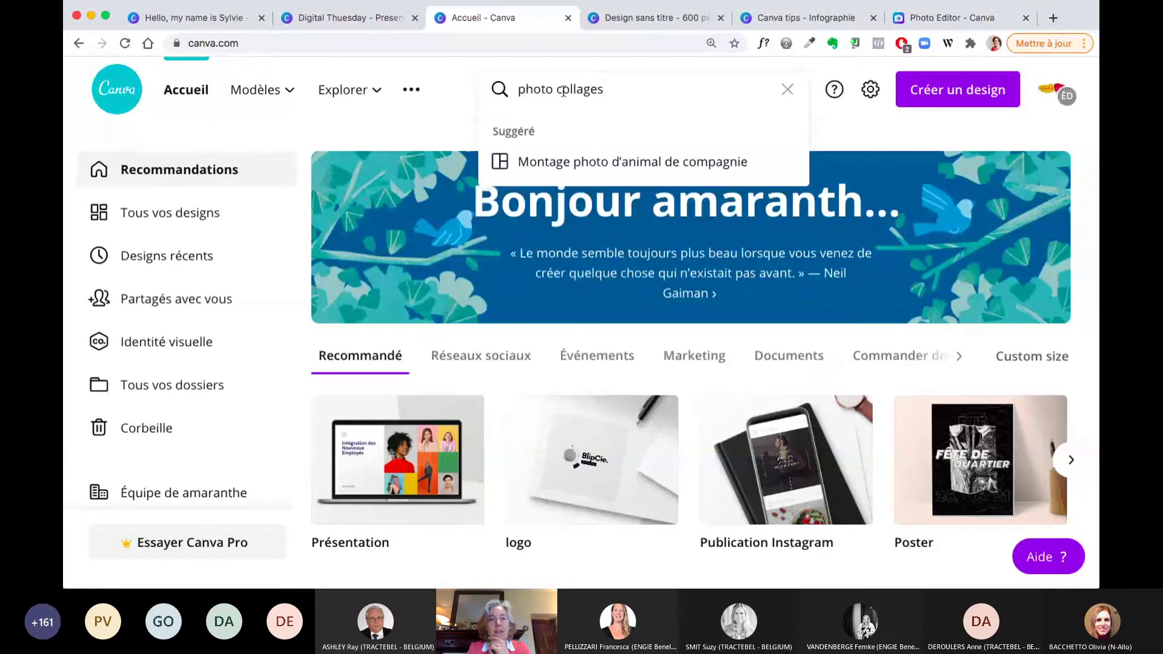
pyautogui.click(553, 162)
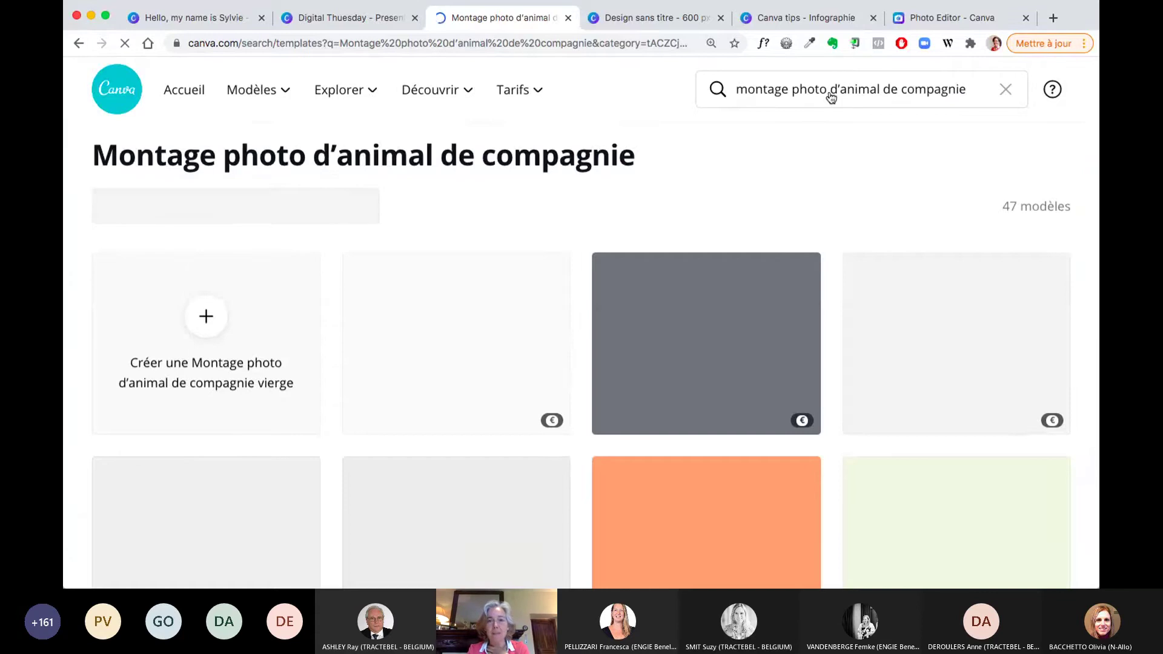
# Step: Try to shorten the template search to "montage photo"
pyautogui.moveTo(831, 95); pyautogui.dragTo(977, 96)
pyautogui.press('BackSpace')
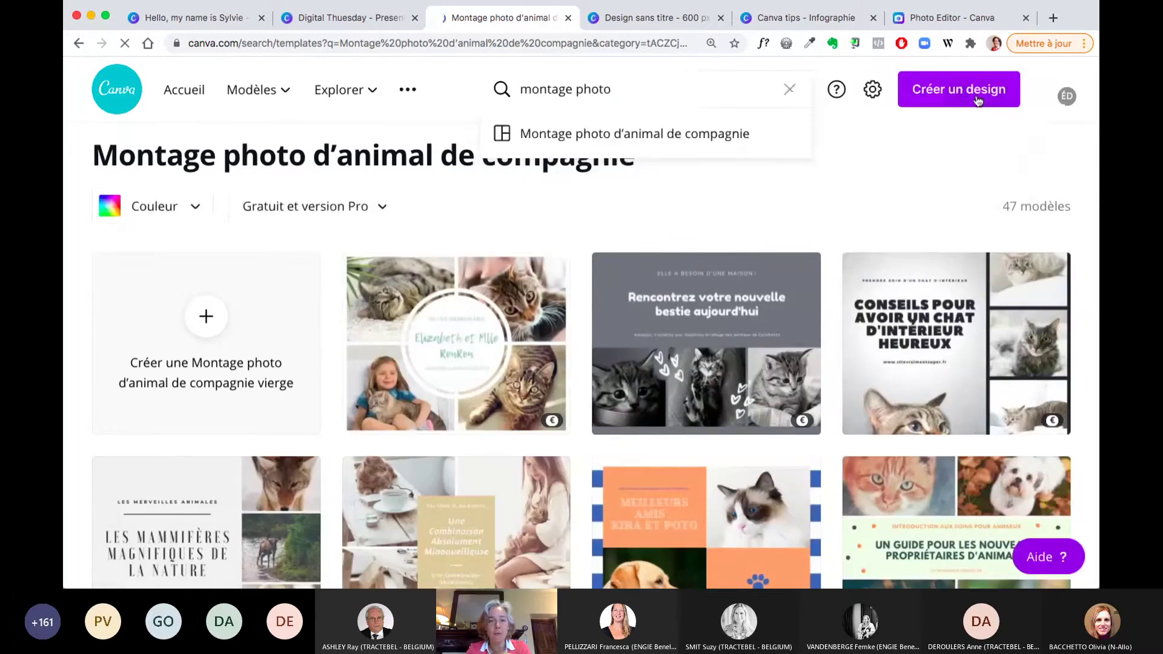
pyautogui.click(332, 241)
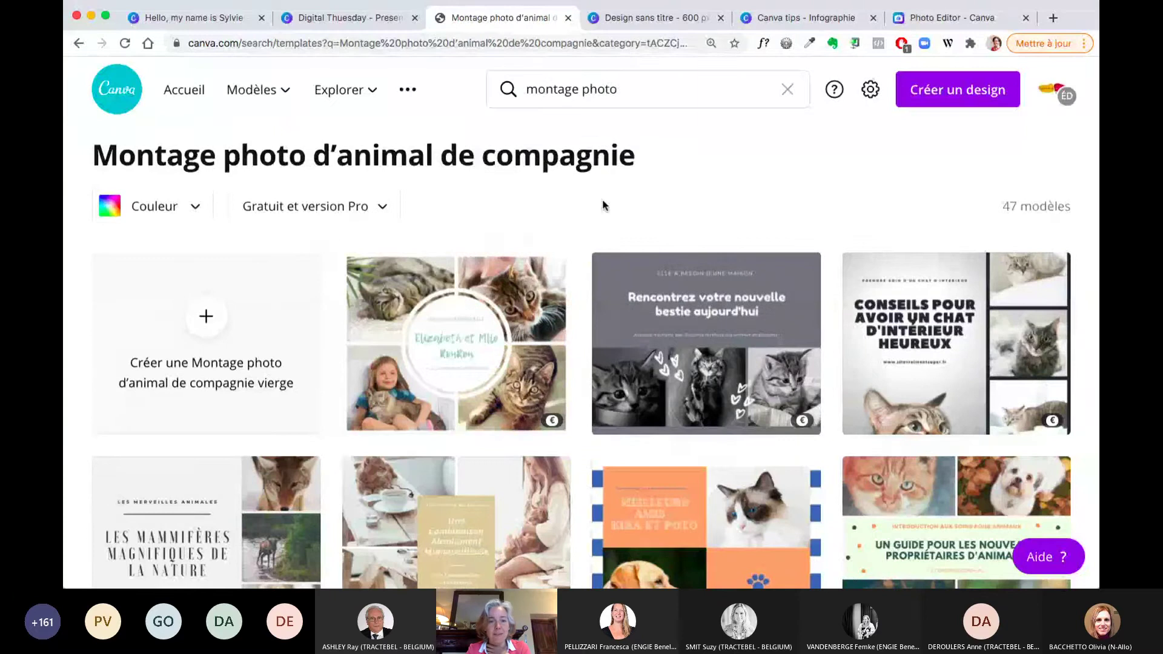
pyautogui.scroll(-2, 602, 203)
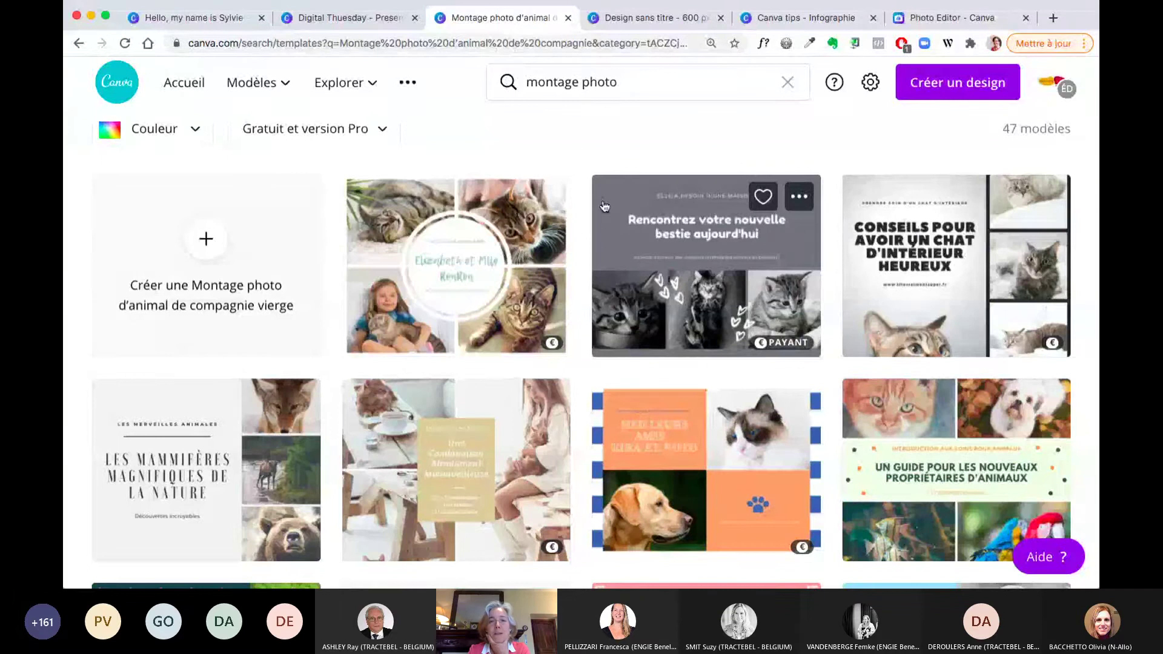
pyautogui.moveTo(545, 200)
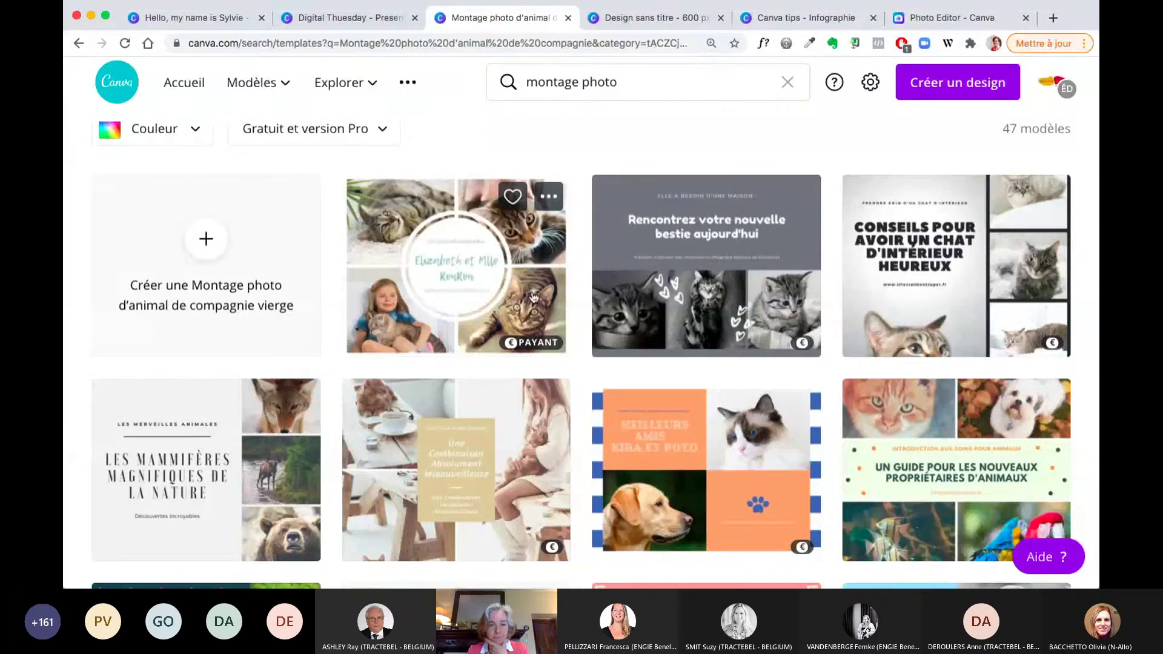
pyautogui.click(532, 297)
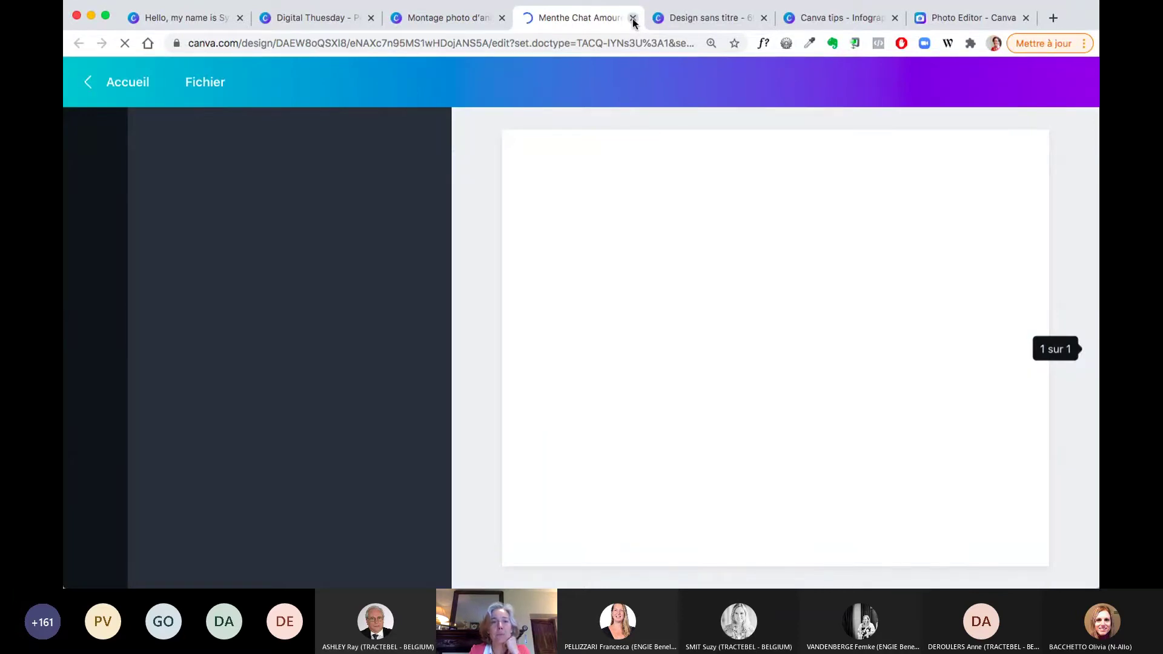
pyautogui.click(634, 19)
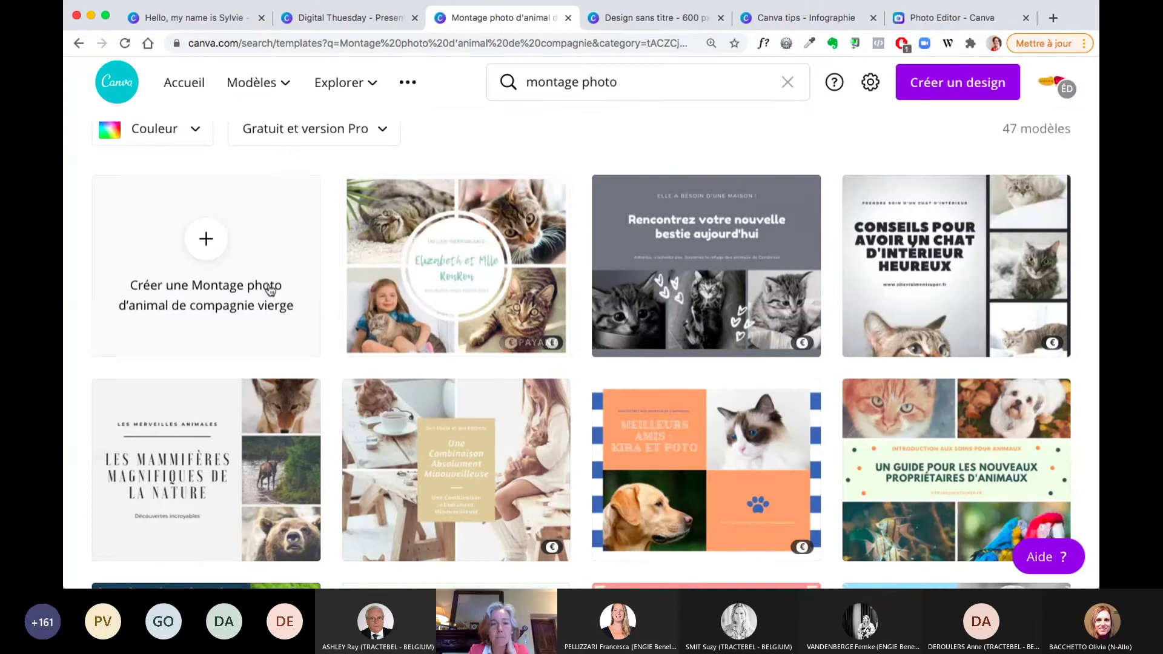
# Step: Open the free "Les mammifères magnifiques de la nature" collage template and delete its heading, title and subtitle texts
pyautogui.scroll(-3, 270, 289)
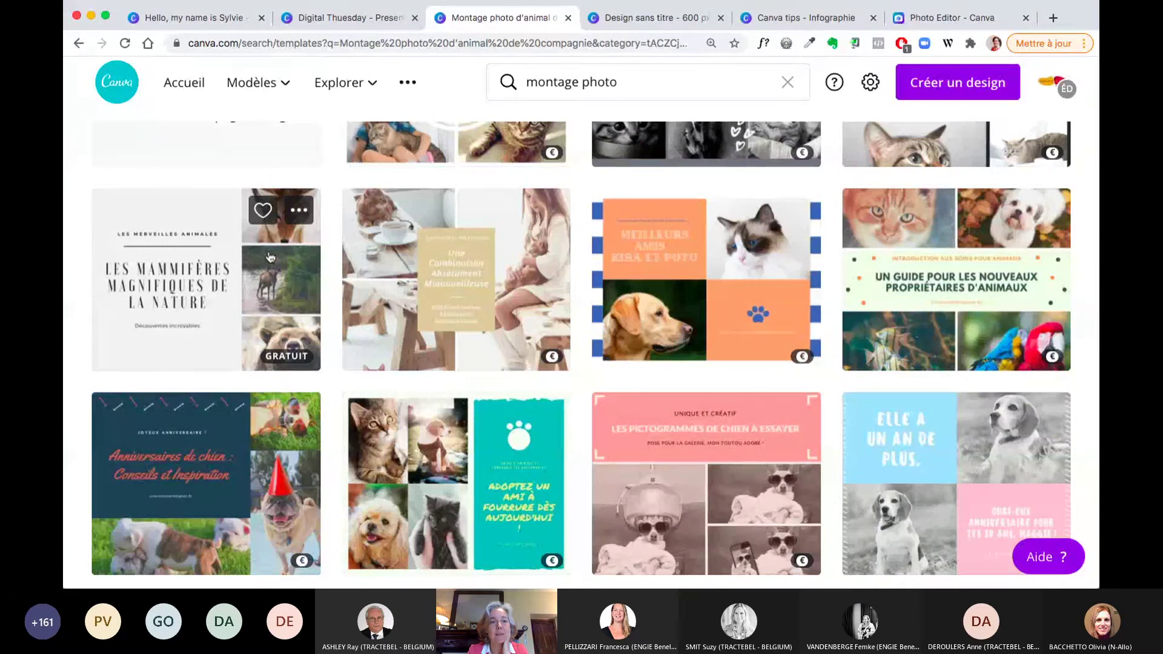
pyautogui.click(271, 256)
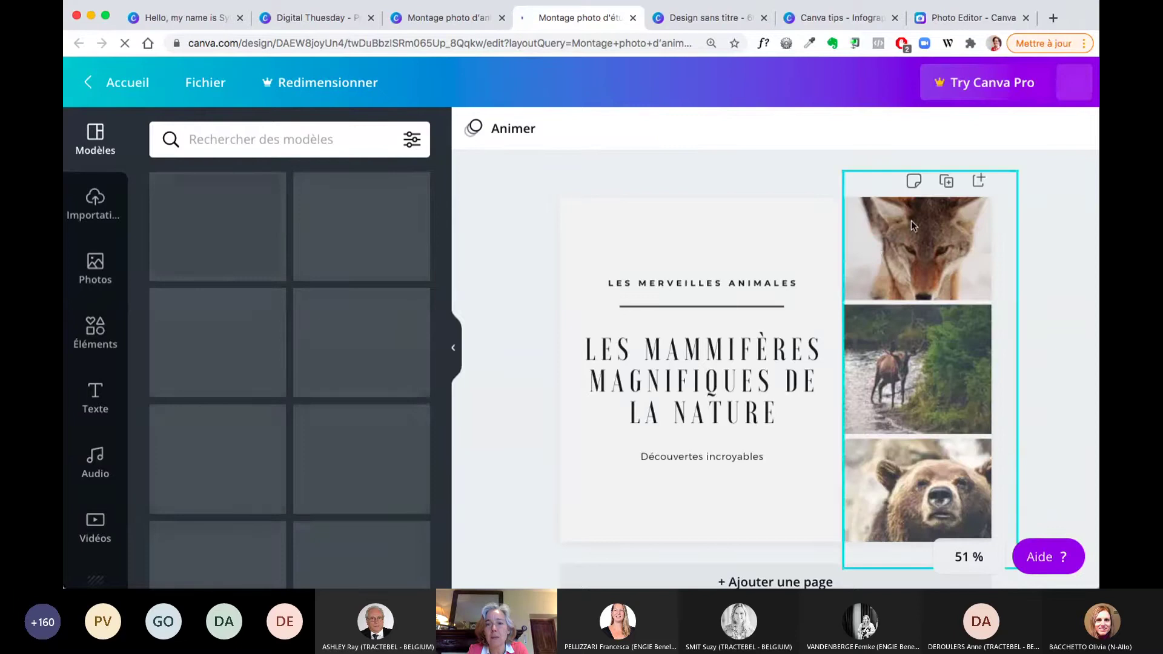
pyautogui.click(710, 385)
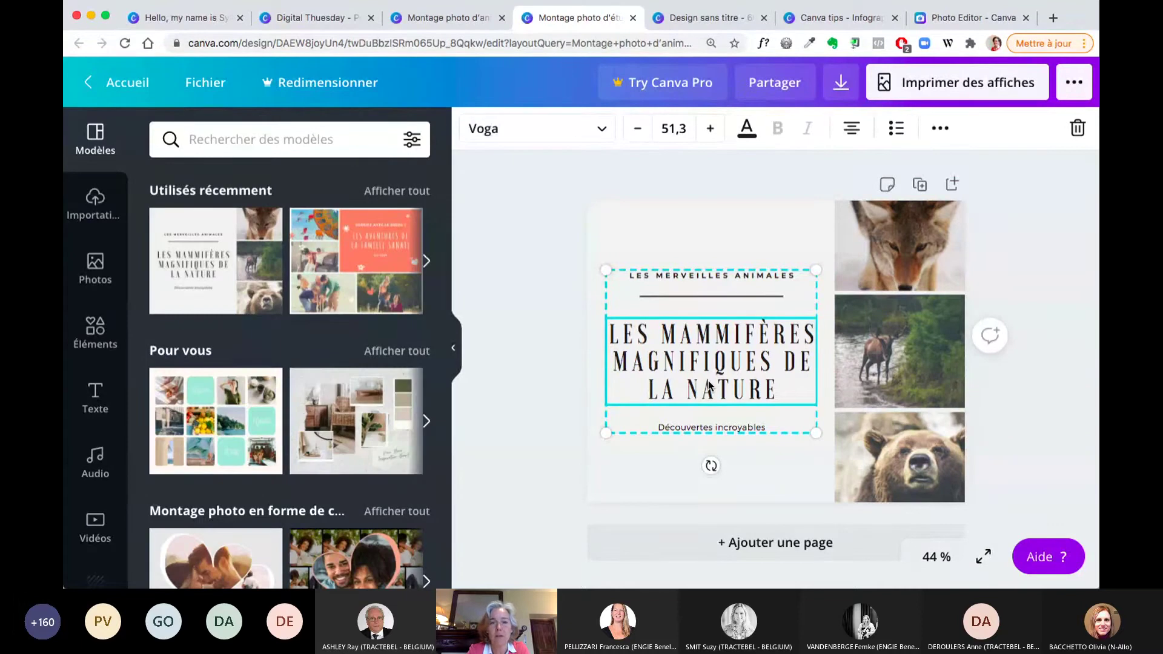
pyautogui.press('Delete')
pyautogui.click(636, 276)
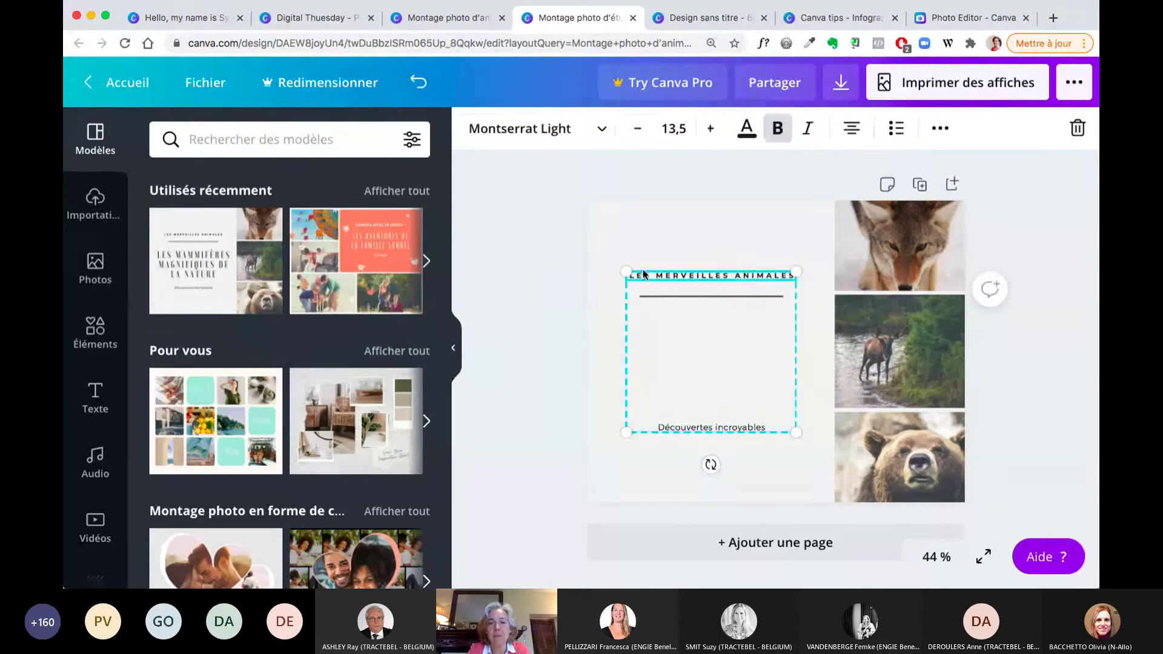
pyautogui.press('Delete')
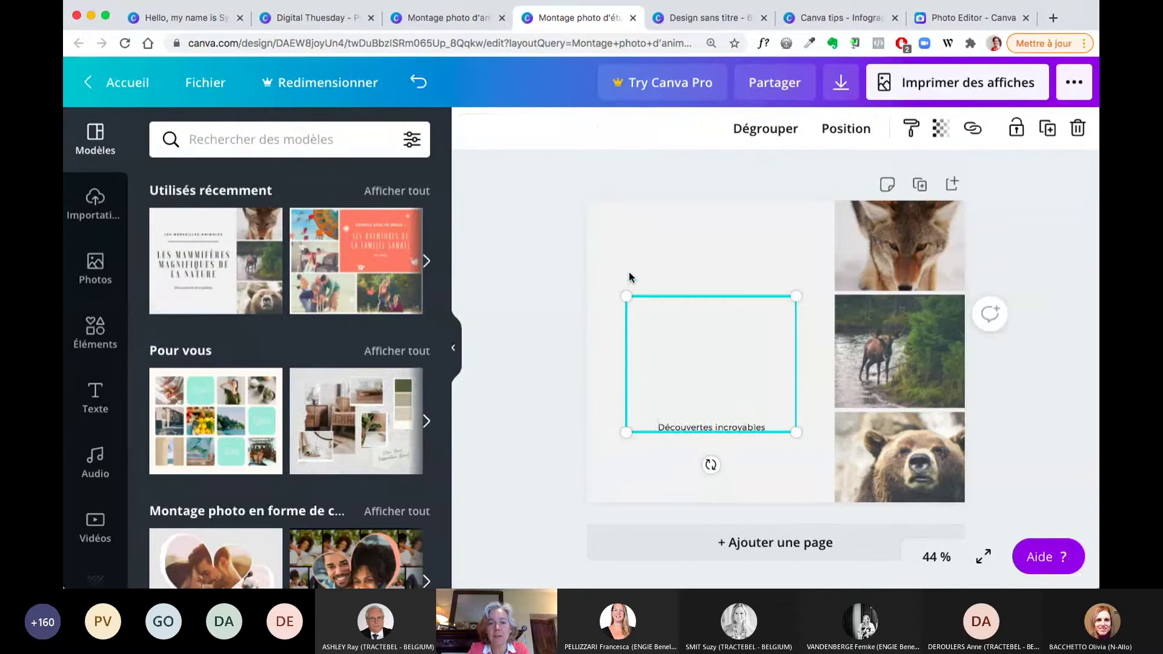
pyautogui.click(643, 430)
pyautogui.press('Delete')
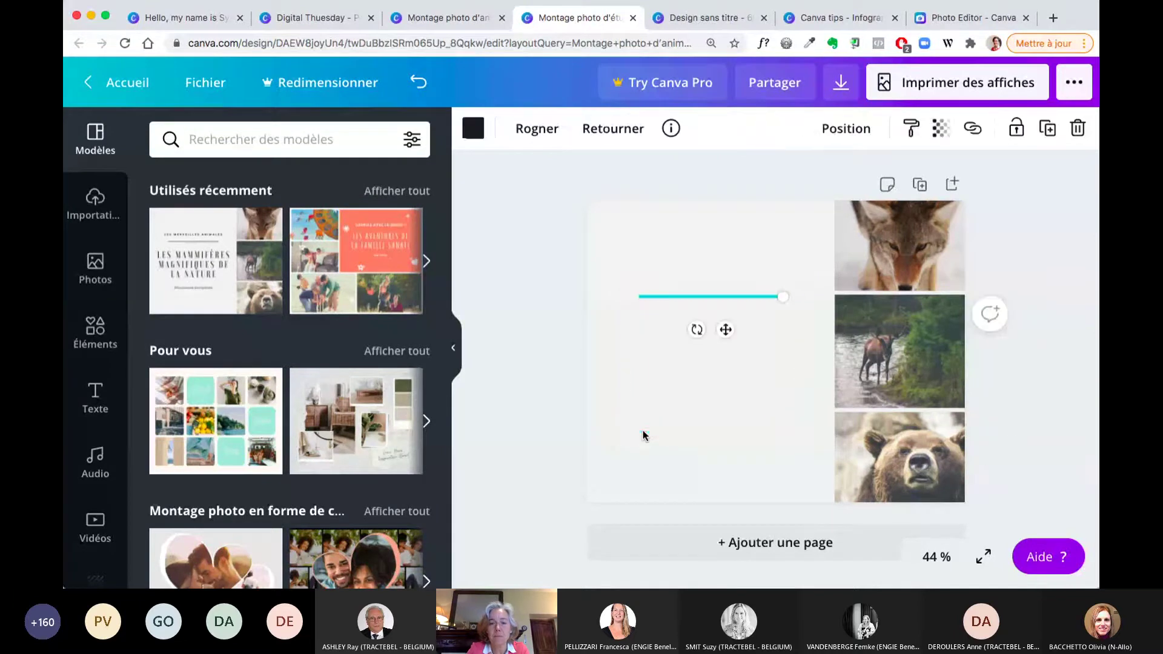
# Step: Upload the photos of the technicians at work and the tablet from the device
pyautogui.click(94, 206)
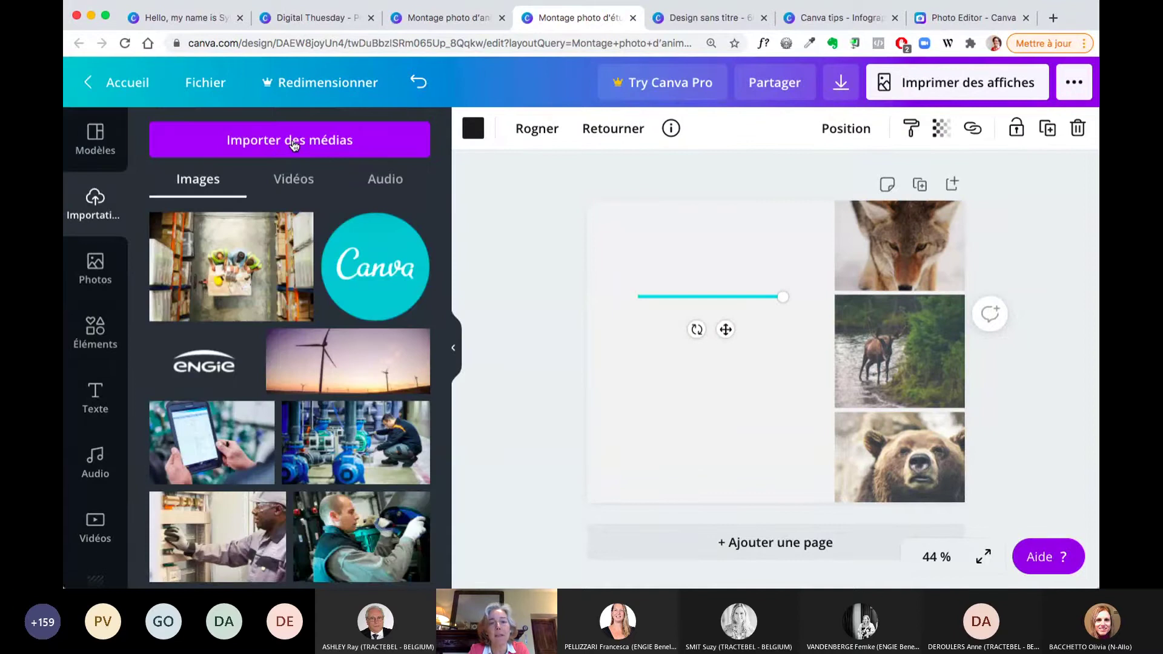
pyautogui.click(292, 140)
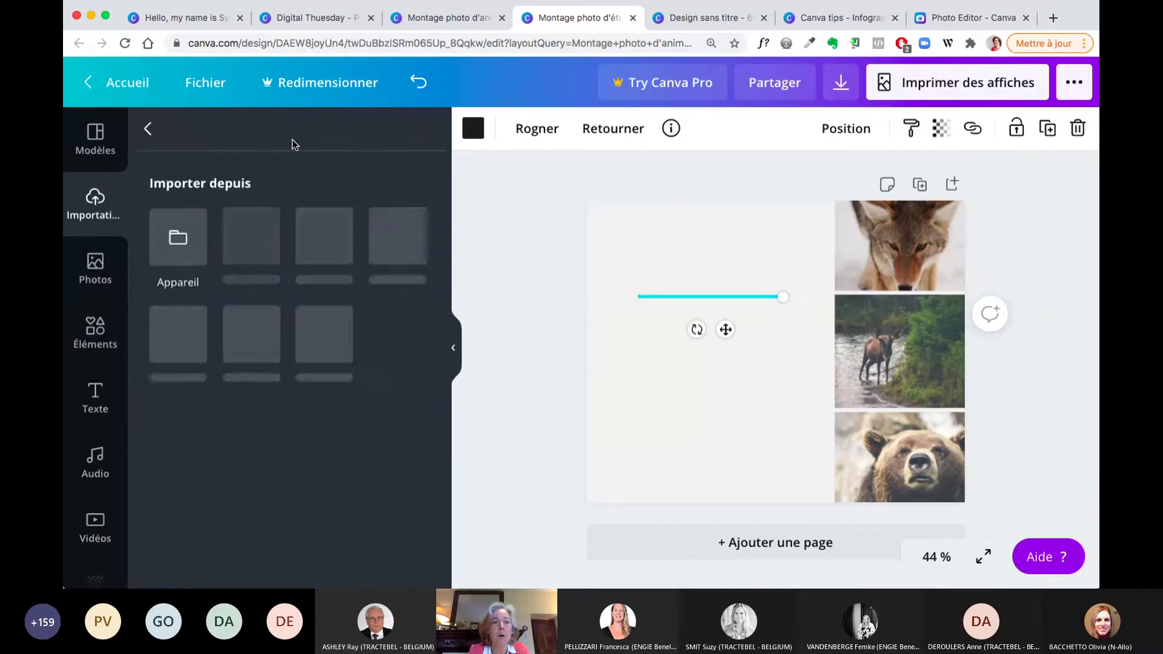
pyautogui.click(178, 239)
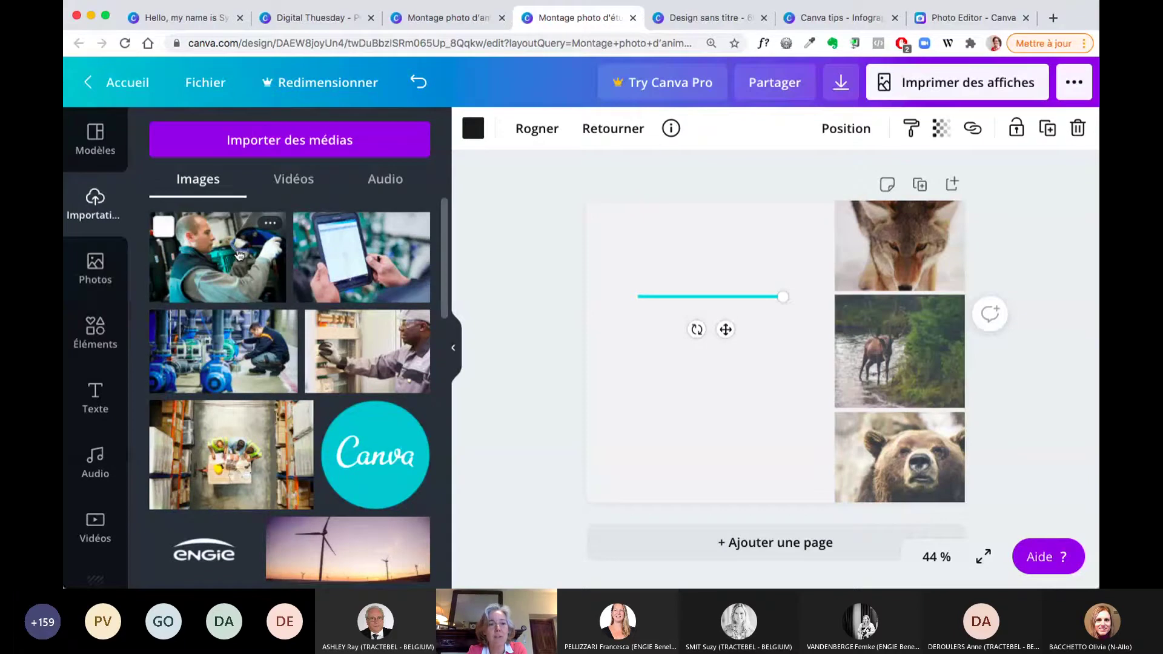
# Step: Replace the collage's upper animal photo with the uploaded masked technician photo and remove the moose photo from the middle frame
pyautogui.moveTo(240, 255); pyautogui.dragTo(824, 242)
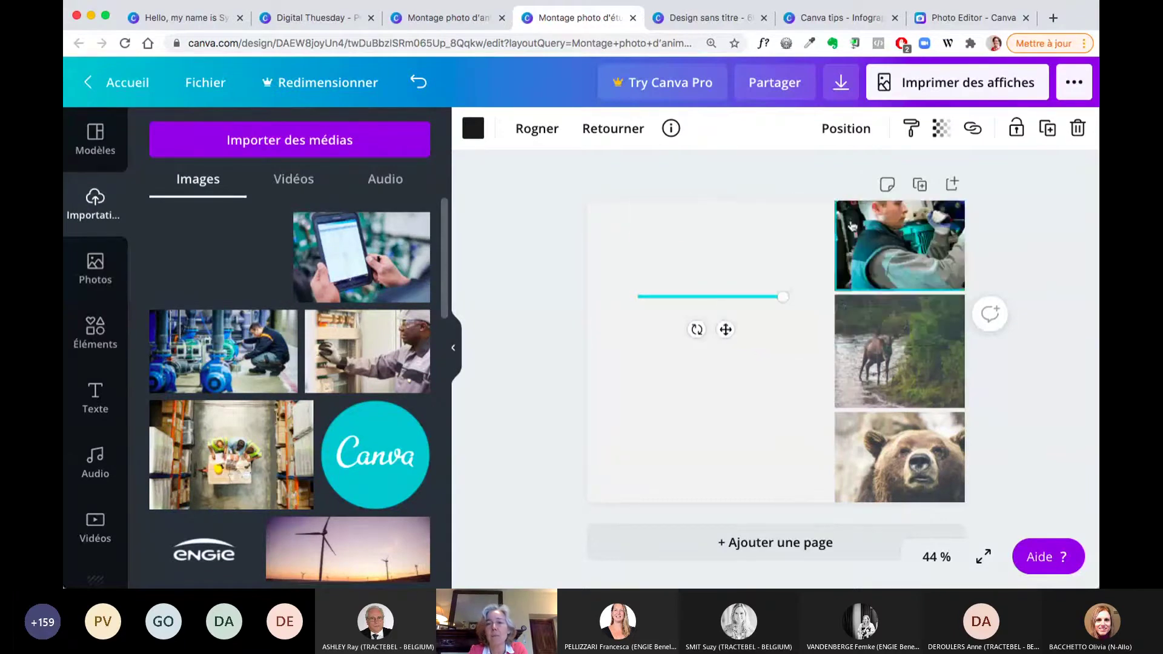
pyautogui.click(868, 386)
pyautogui.press('Delete')
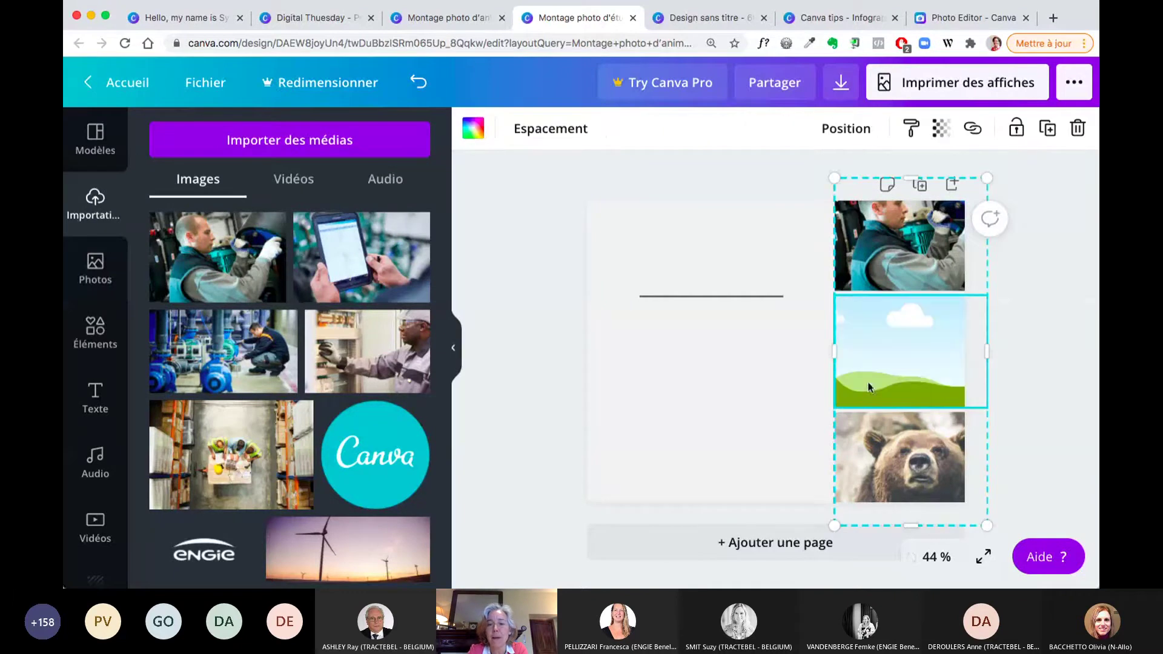
# Step: Remove the bear photo from the collage's lower frame and the technician photo from its upper frame
pyautogui.click(936, 470)
pyautogui.press('Delete')
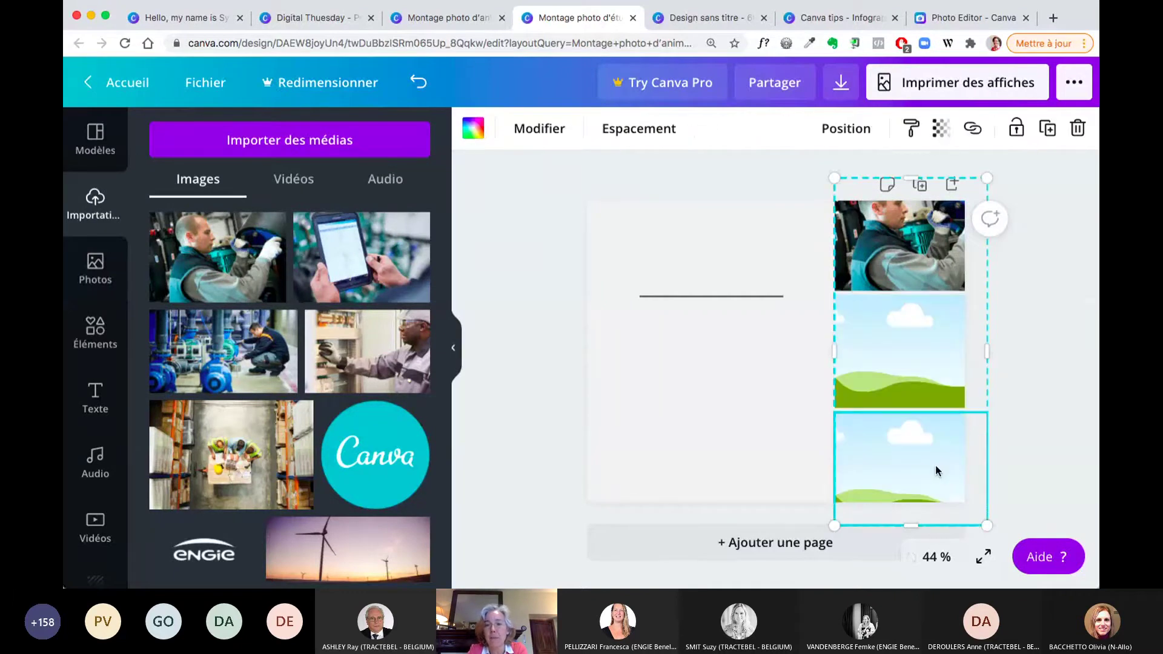
pyautogui.click(873, 234)
pyautogui.doubleClick(874, 233)
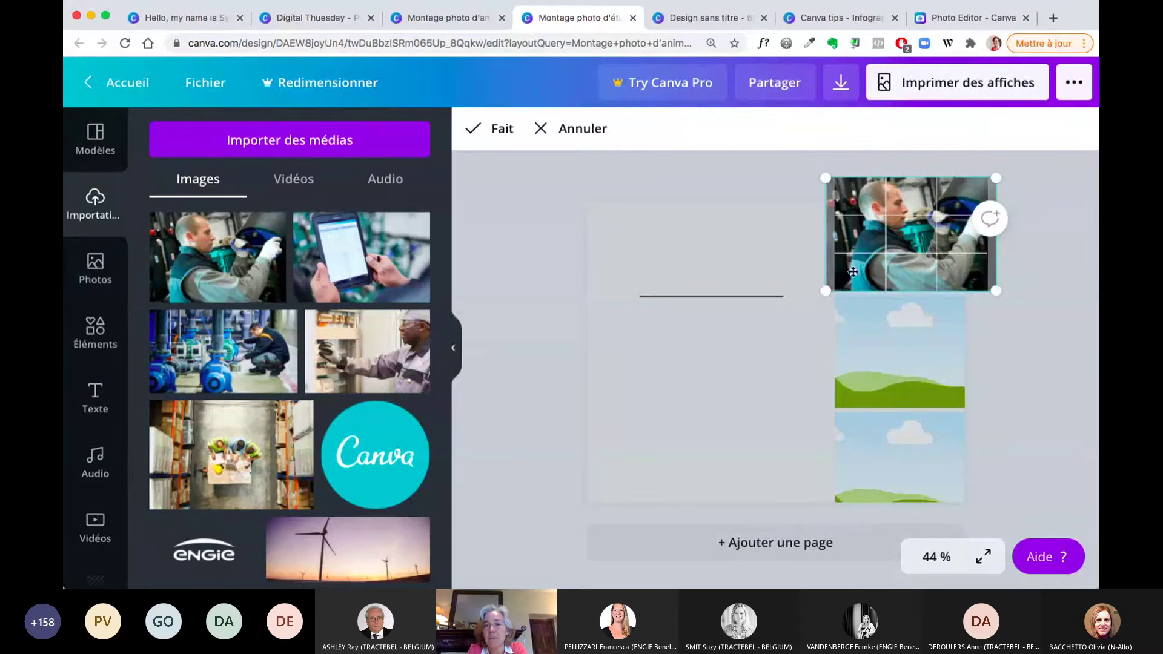
pyautogui.click(681, 352)
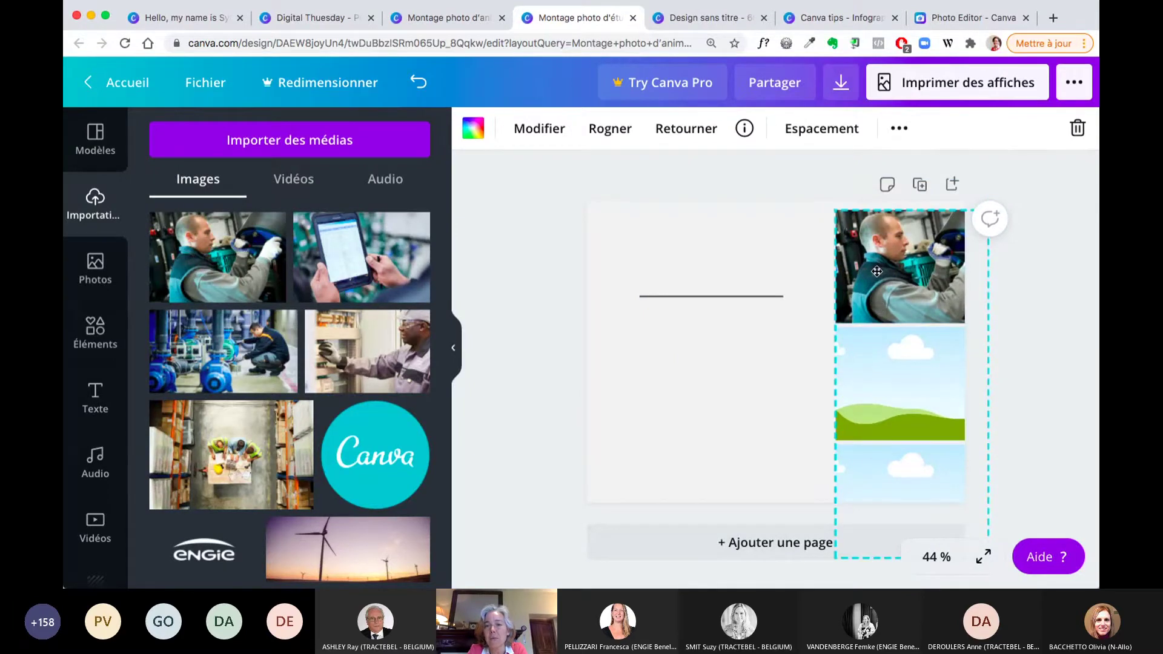
pyautogui.press('super+z')
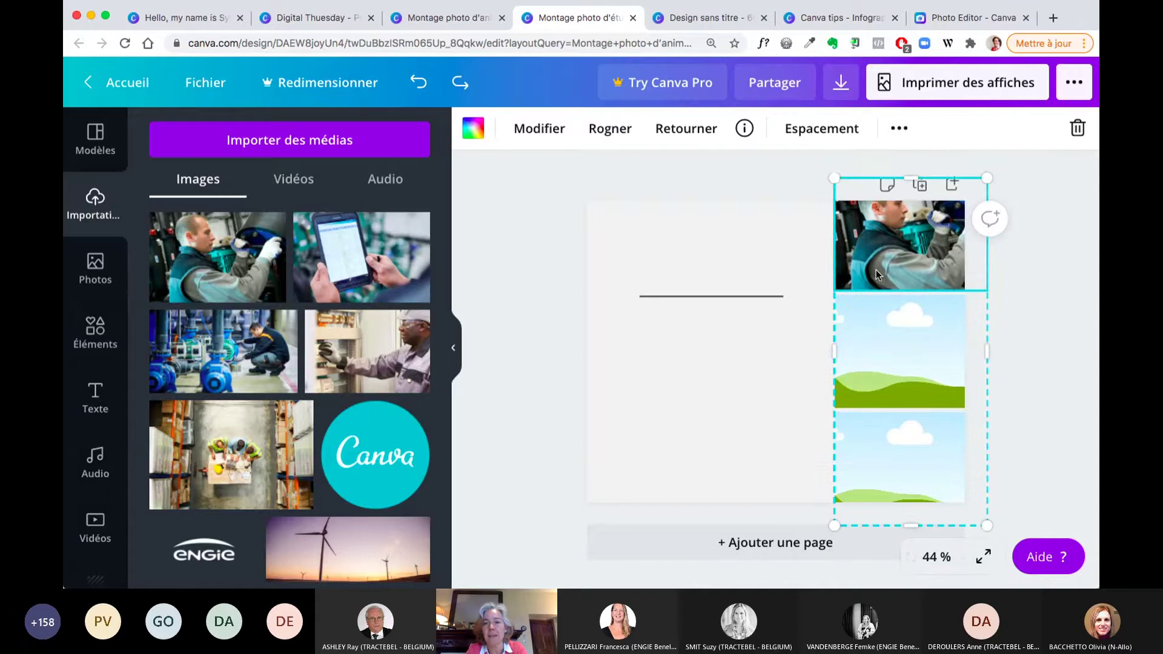
pyautogui.press('Delete')
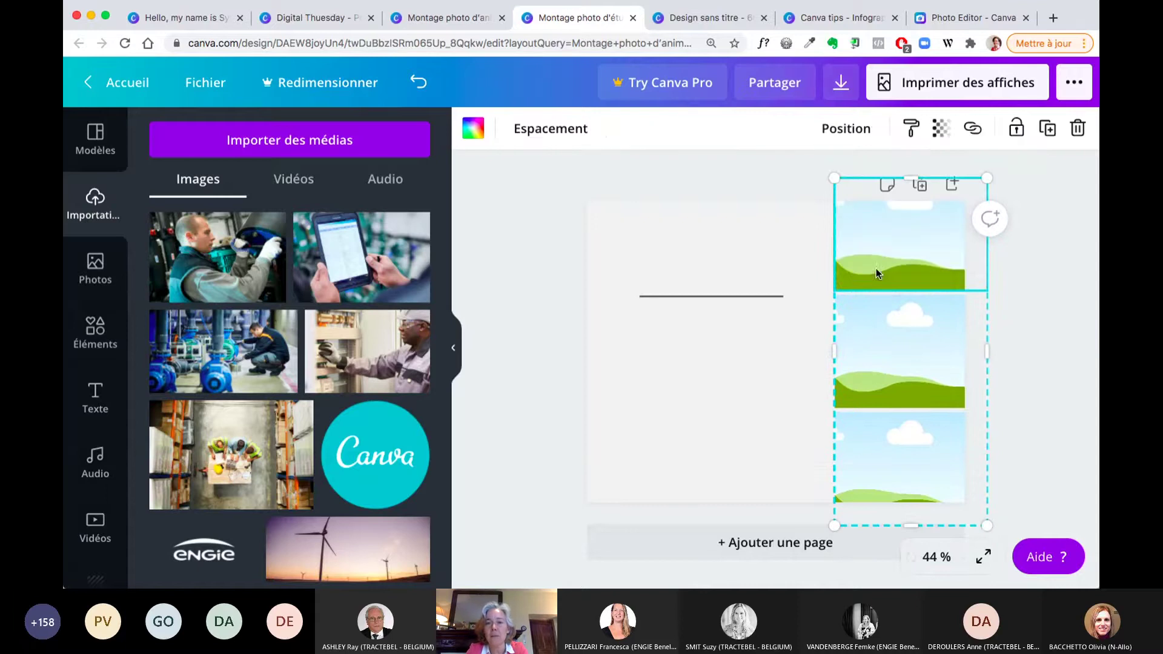
# Step: Place the uploaded masked technician photo in the middle frame and the blue pump technician photo in the upper frame
pyautogui.click(211, 264)
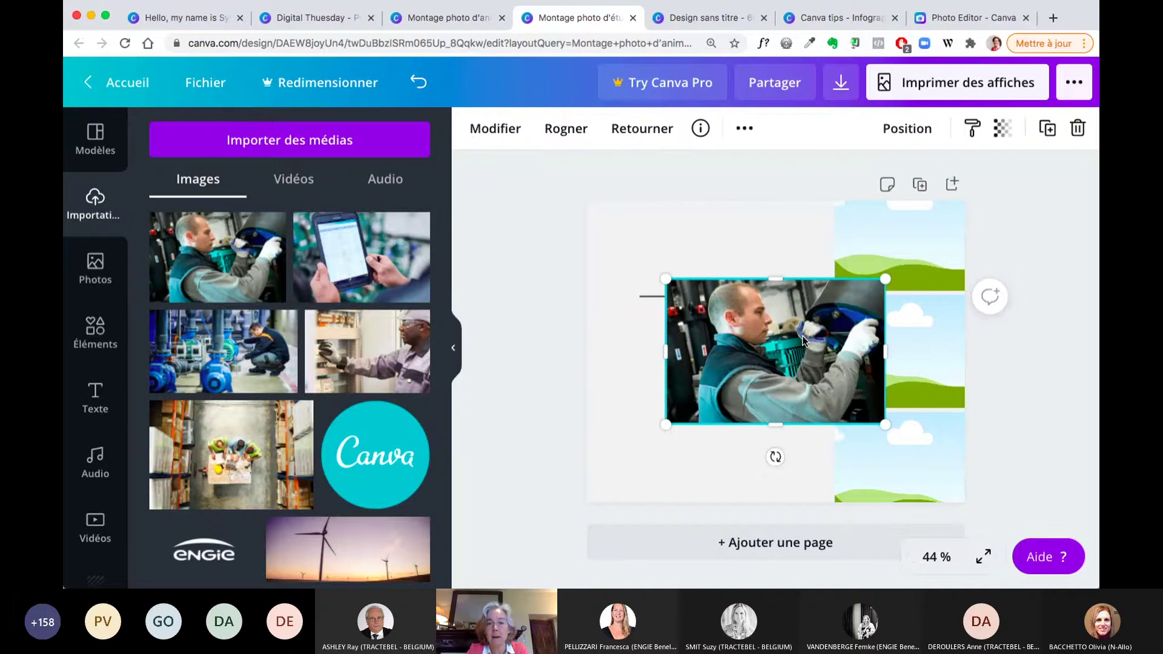
pyautogui.press('Delete')
pyautogui.moveTo(249, 243); pyautogui.dragTo(842, 315)
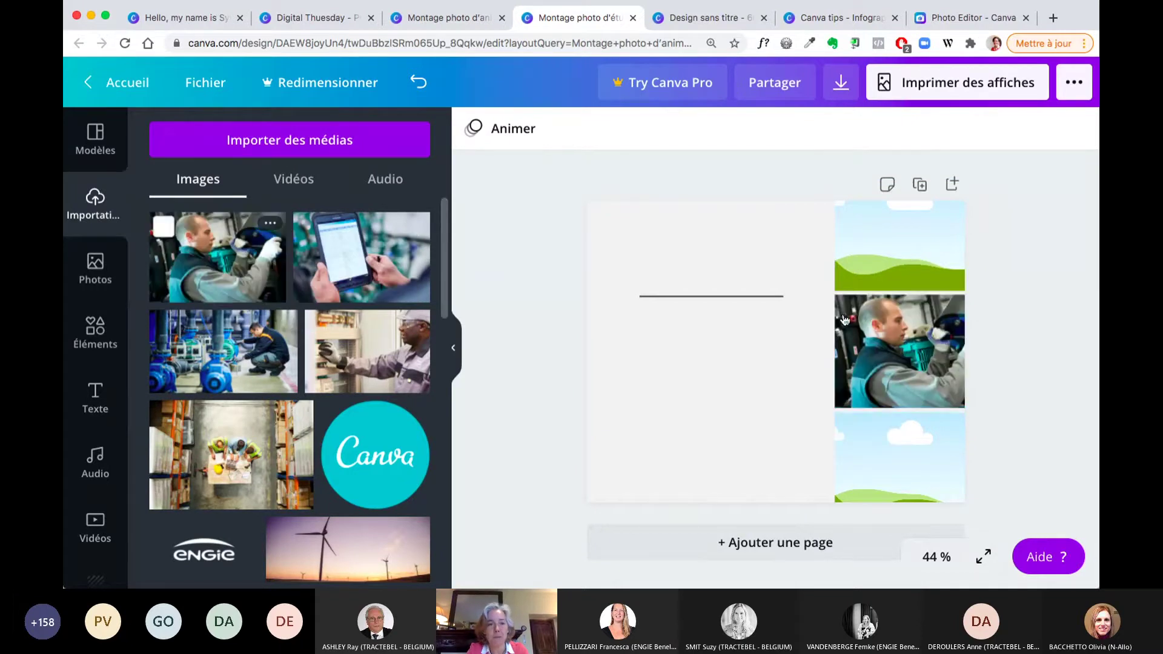
pyautogui.moveTo(261, 355); pyautogui.dragTo(866, 235)
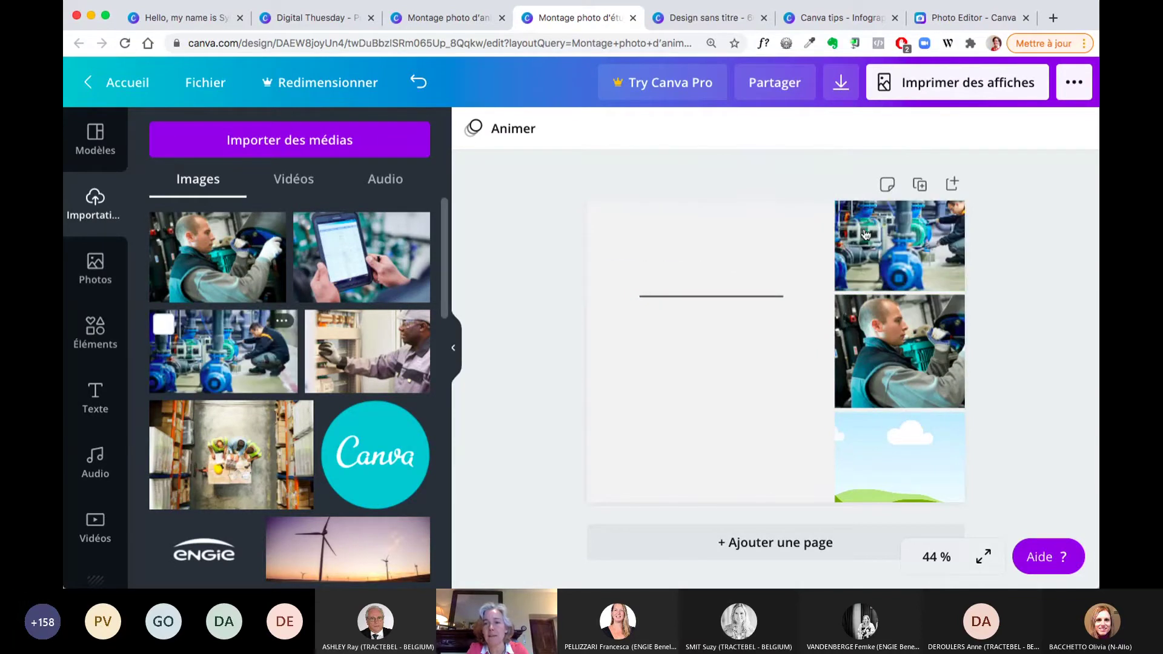
# Step: Shift and enlarge the blue pump photo inside the upper frame so the crouching technician fills the visible area
pyautogui.doubleClick(921, 226)
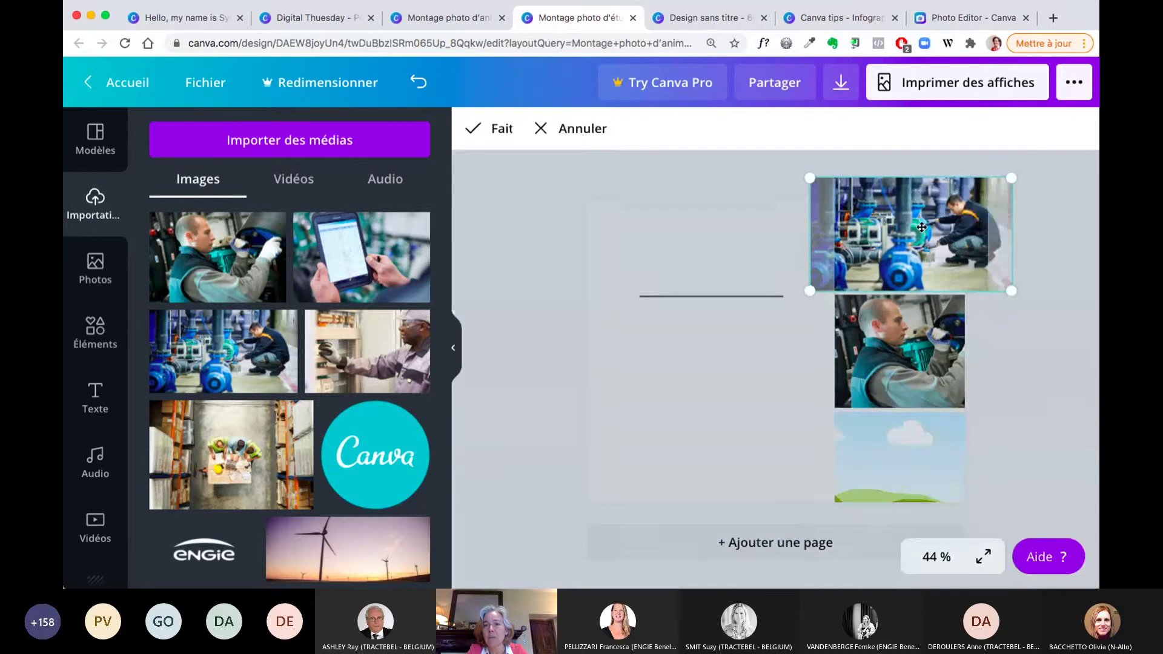
pyautogui.moveTo(922, 228); pyautogui.dragTo(857, 231)
pyautogui.click(1061, 337)
pyautogui.click(903, 260)
pyautogui.doubleClick(899, 251)
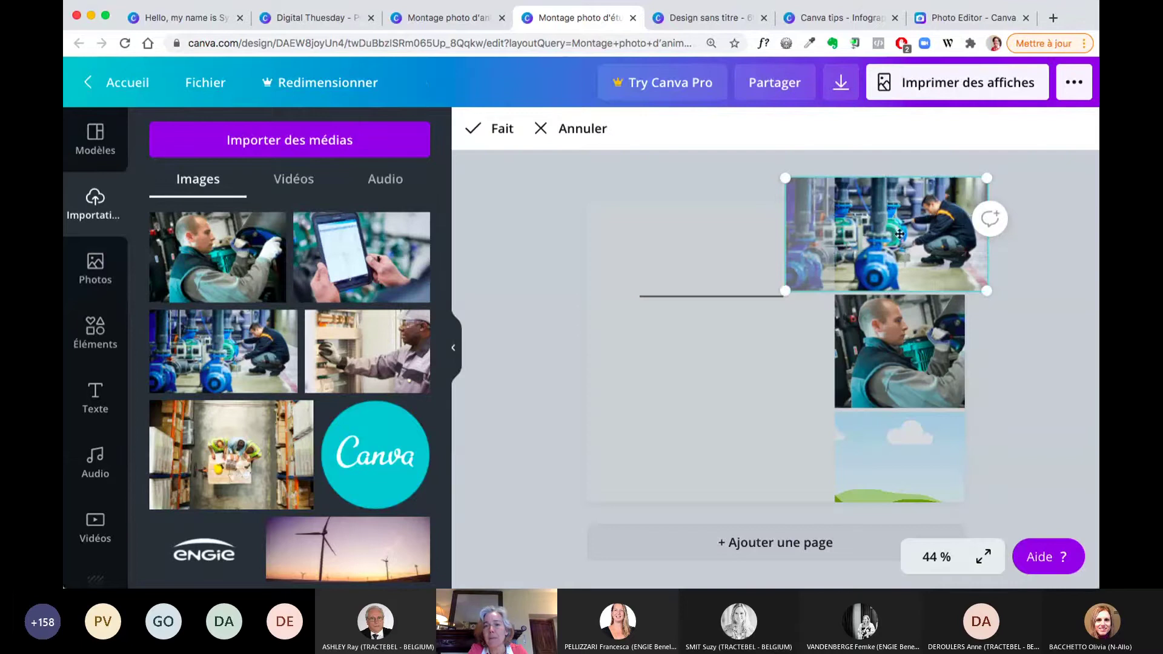
pyautogui.moveTo(785, 291); pyautogui.dragTo(722, 349)
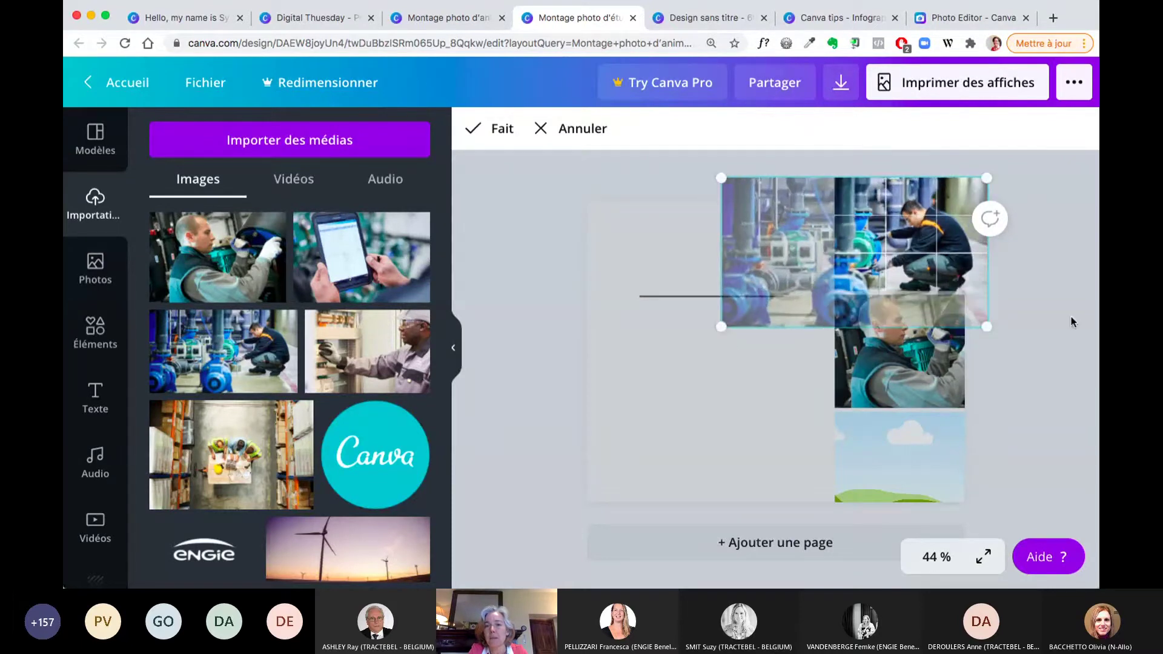
pyautogui.click(1071, 317)
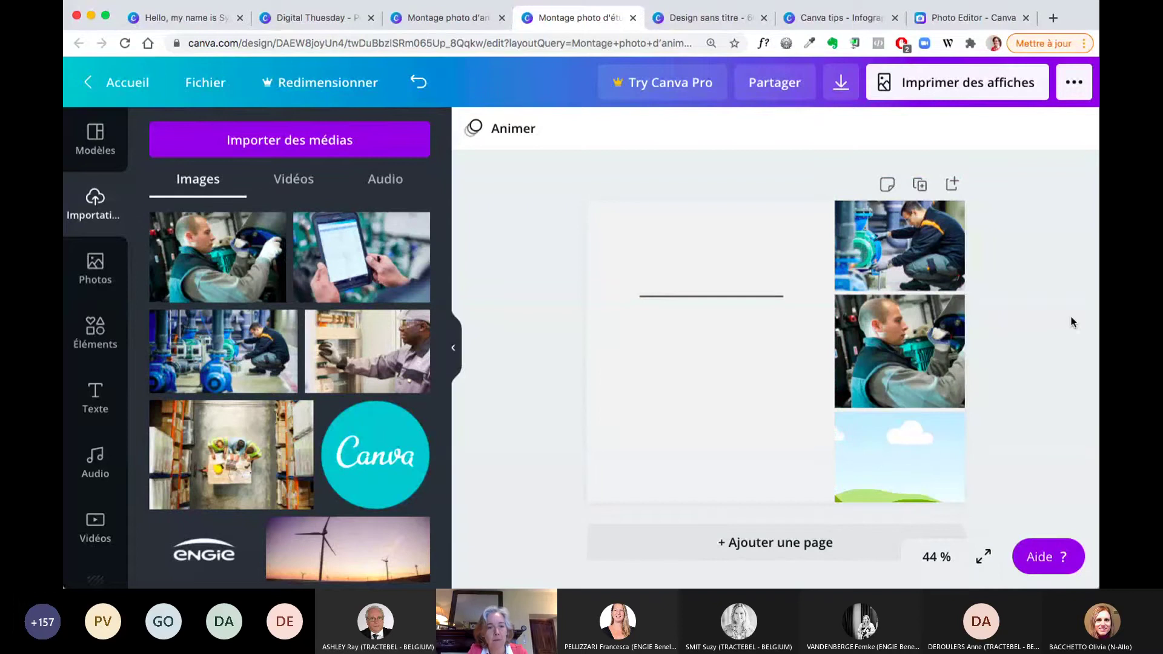
# Step: Fill the lower frame with the uploaded photo of the technician wearing a cap and grey gloves
pyautogui.moveTo(388, 338); pyautogui.dragTo(842, 438)
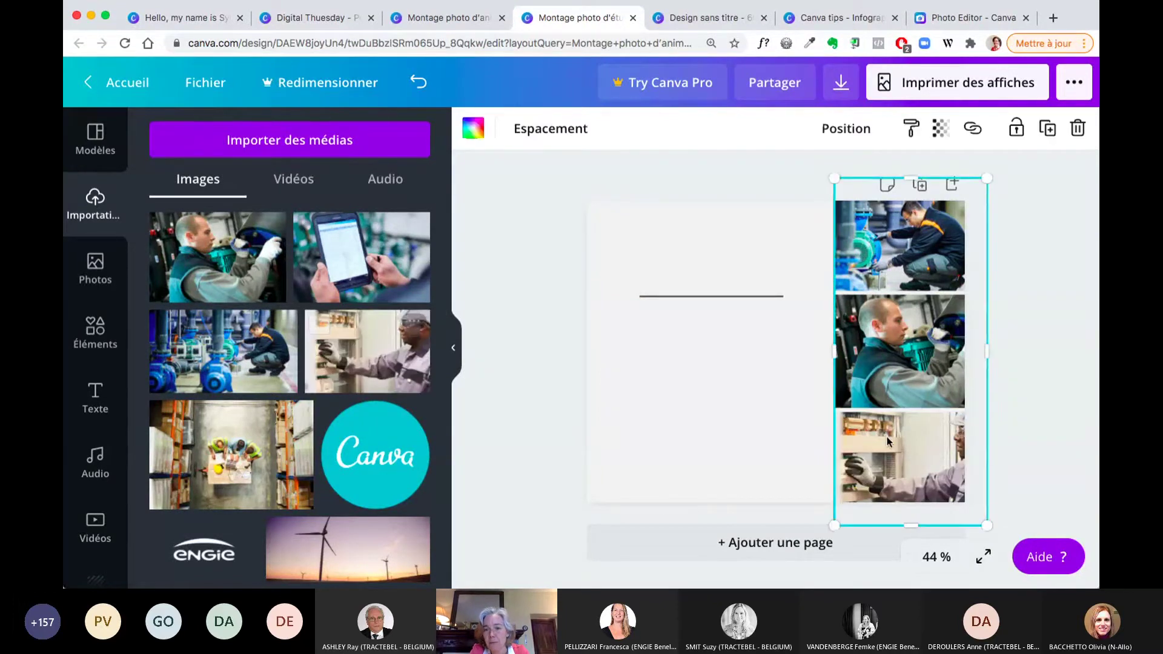
pyautogui.doubleClick(887, 441)
pyautogui.press('Escape')
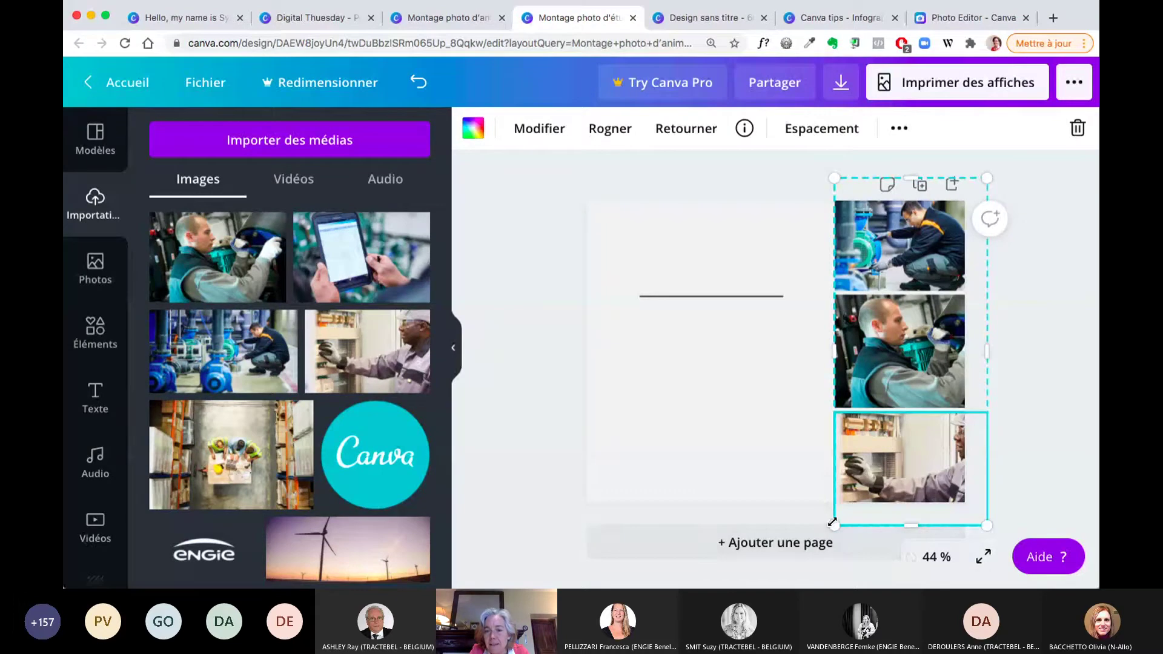
# Step: Try to enlarge the column of three framed photos to about 14 by 25.6
pyautogui.moveTo(834, 525); pyautogui.dragTo(773, 564)
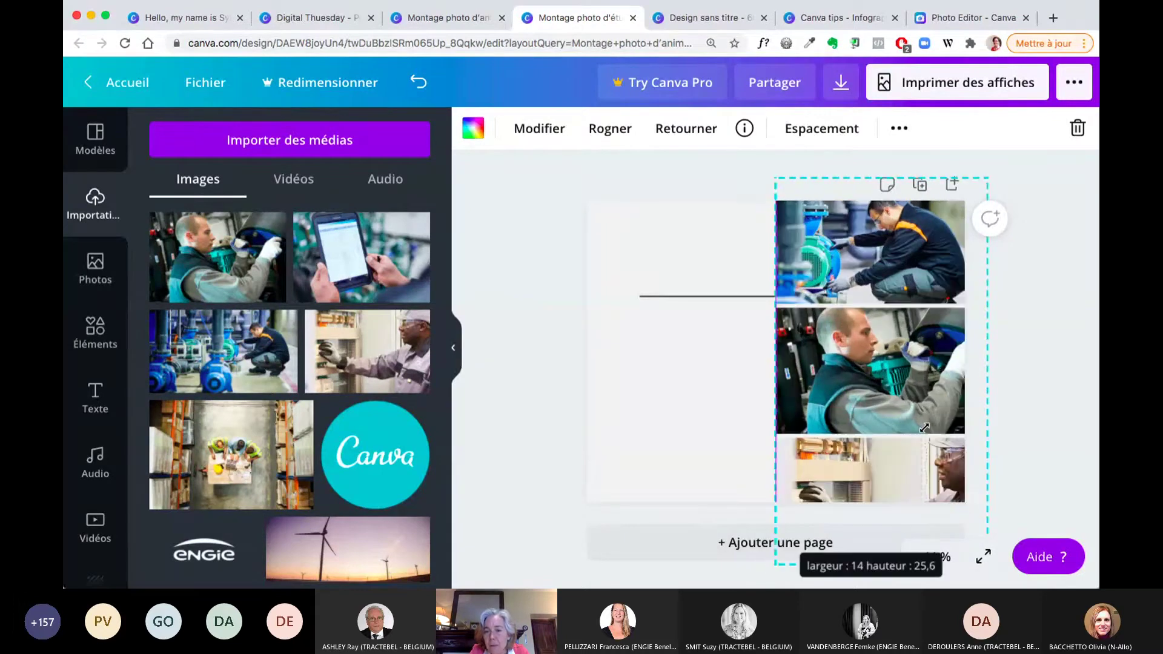
pyautogui.moveTo(924, 429); pyautogui.dragTo(924, 430)
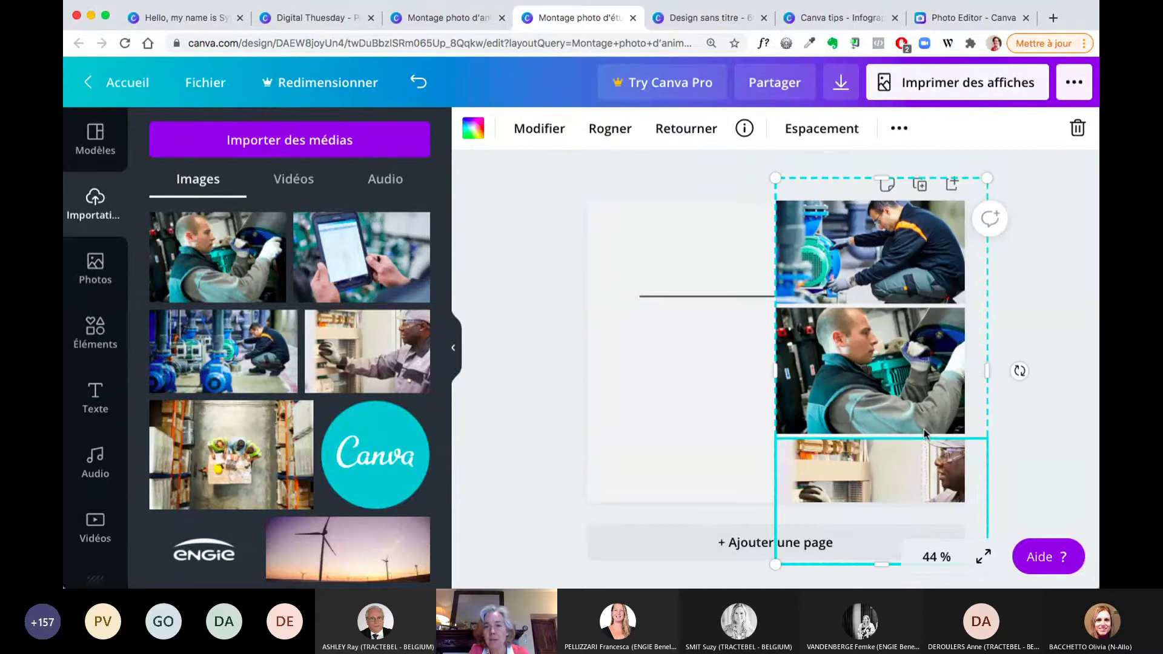
pyautogui.click(419, 83)
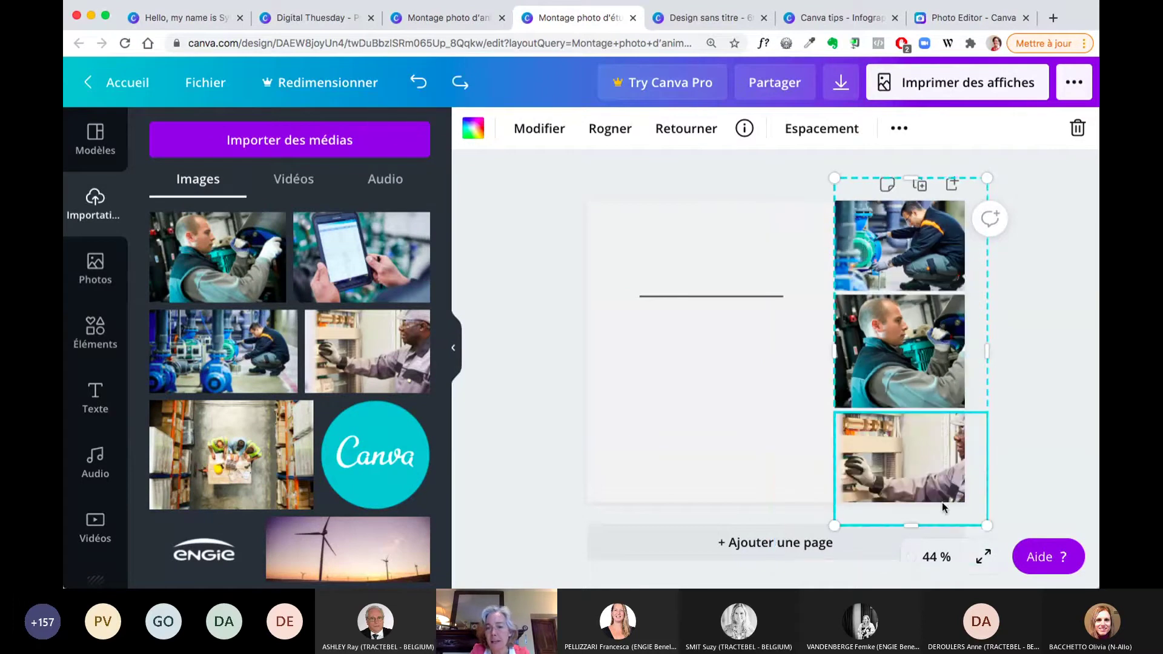
pyautogui.click(1038, 431)
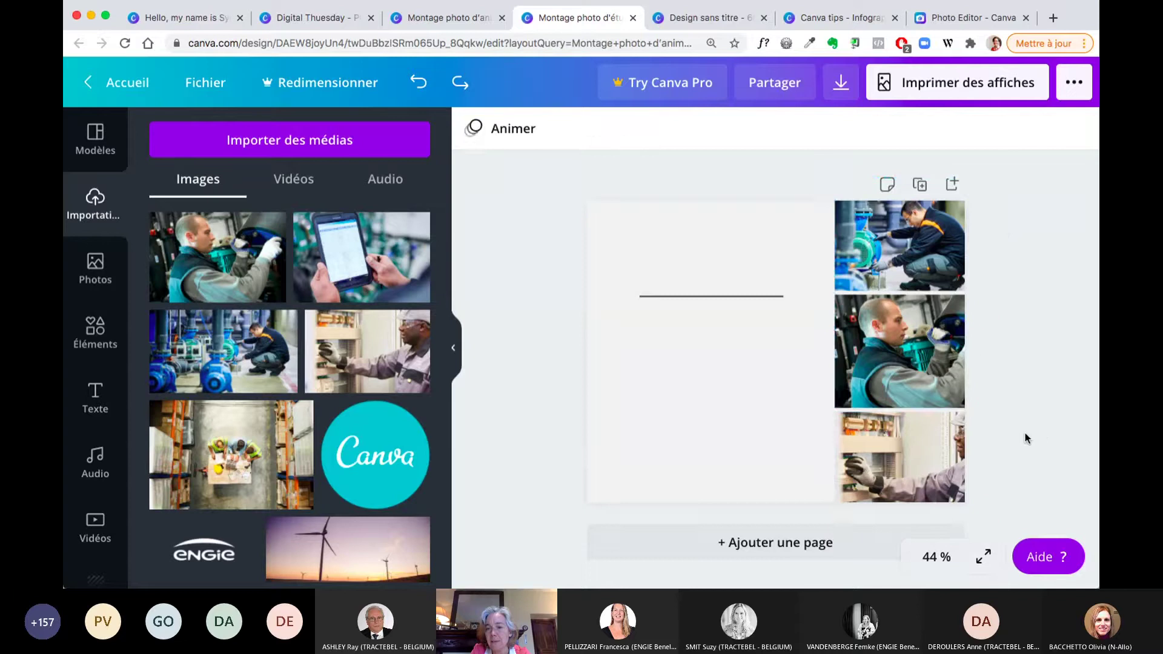
# Step: Reposition the gloved technician's photo inside the lower frame so his face is included in the visible area
pyautogui.doubleClick(898, 445)
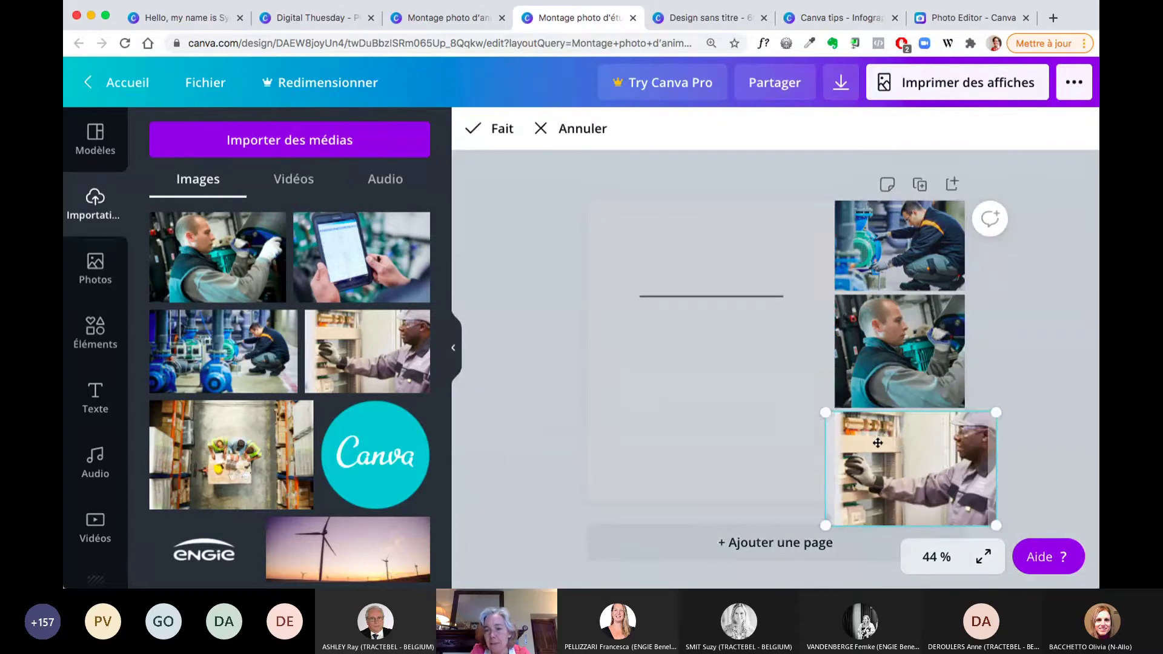
pyautogui.moveTo(878, 443); pyautogui.dragTo(851, 444)
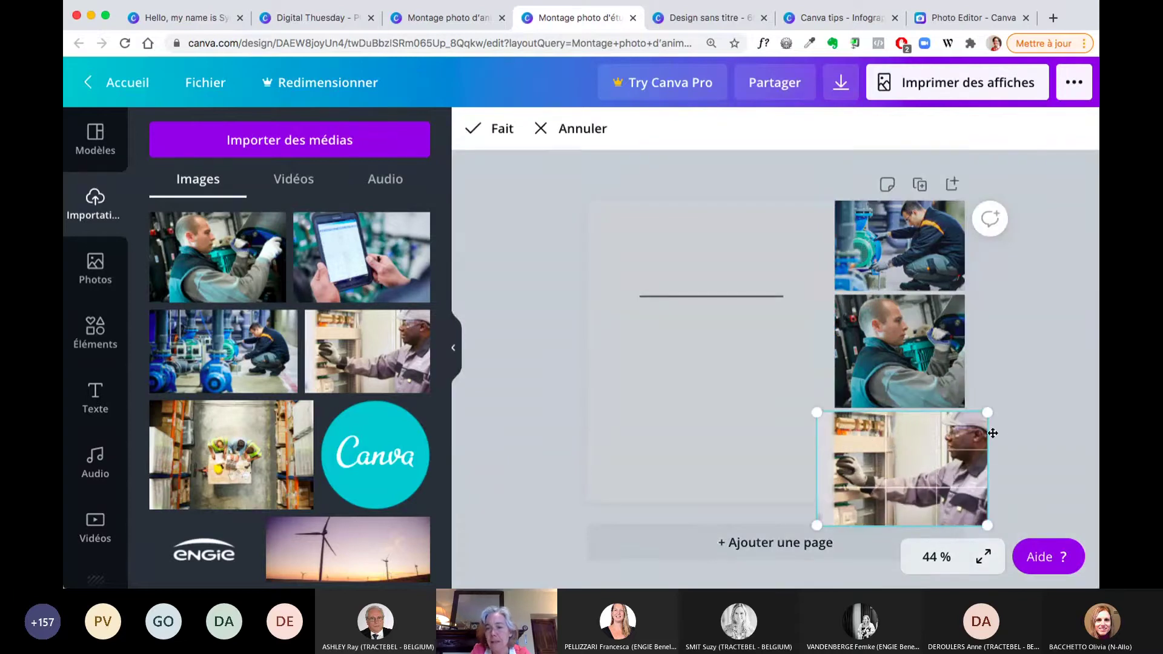
pyautogui.click(1029, 442)
pyautogui.click(904, 430)
pyautogui.doubleClick(903, 430)
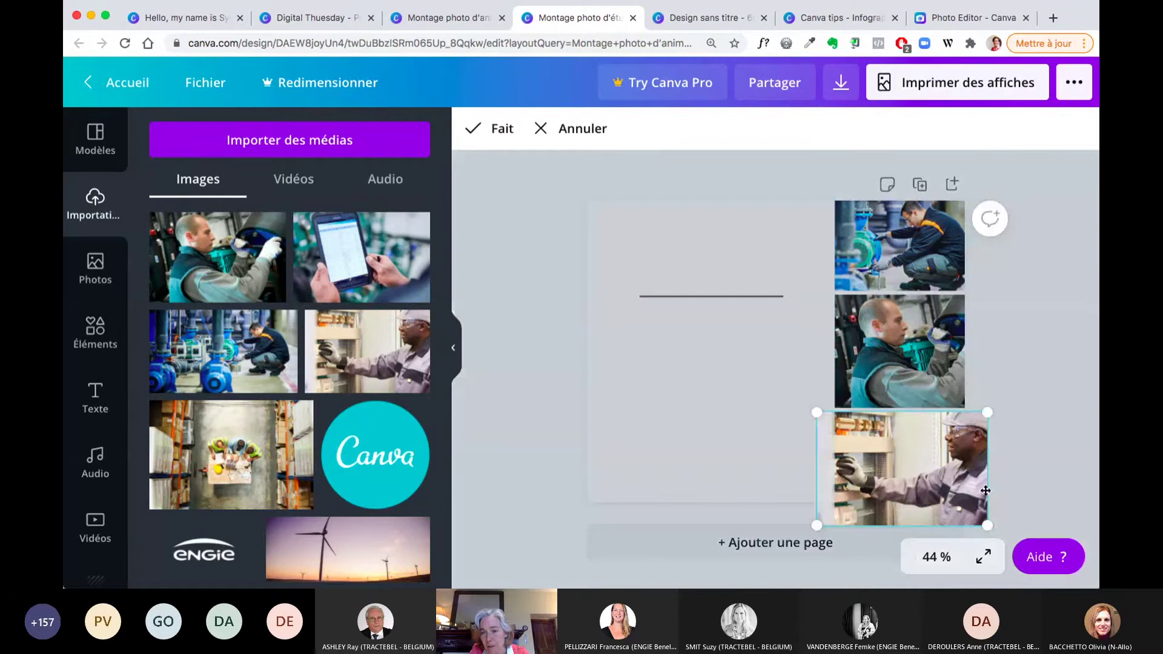
pyautogui.moveTo(951, 516); pyautogui.dragTo(942, 510)
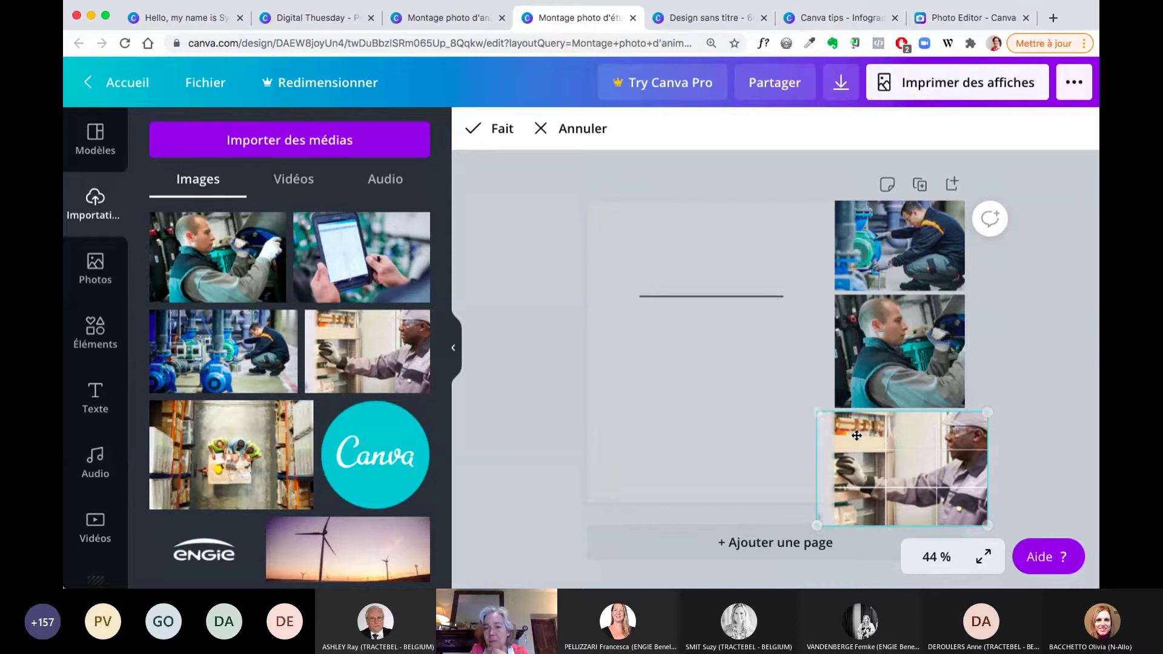
pyautogui.click(1041, 388)
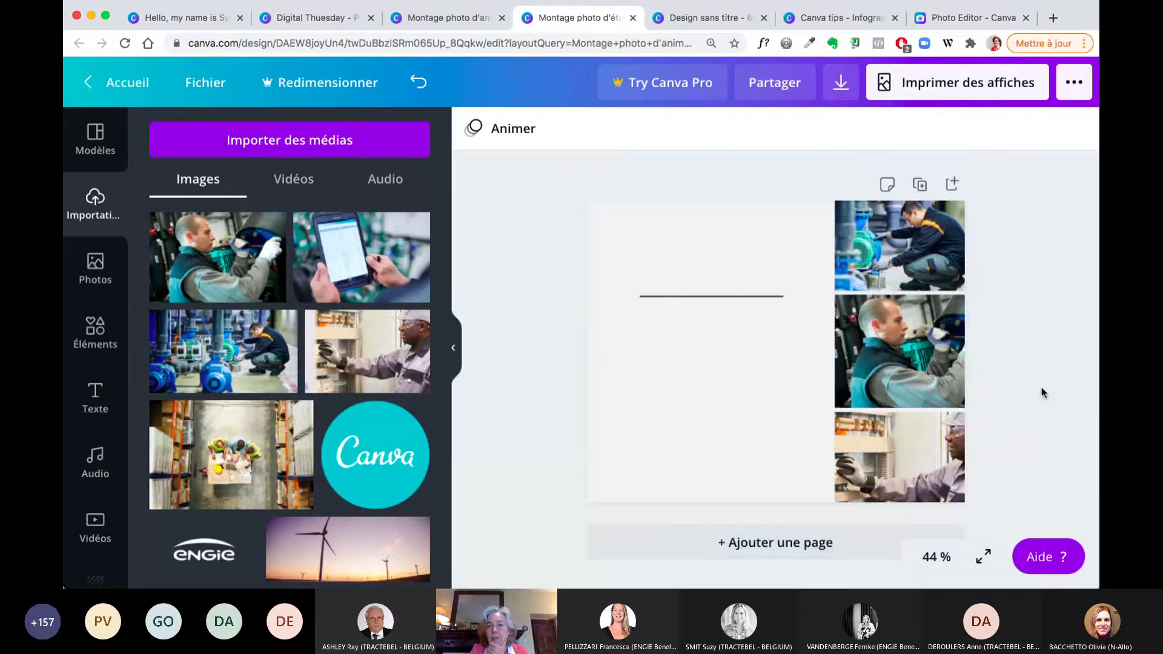
# Step: Add the uploaded tablet photo beside the photo column and enlarge it to fill the upper empty area
pyautogui.moveTo(352, 267); pyautogui.dragTo(667, 296)
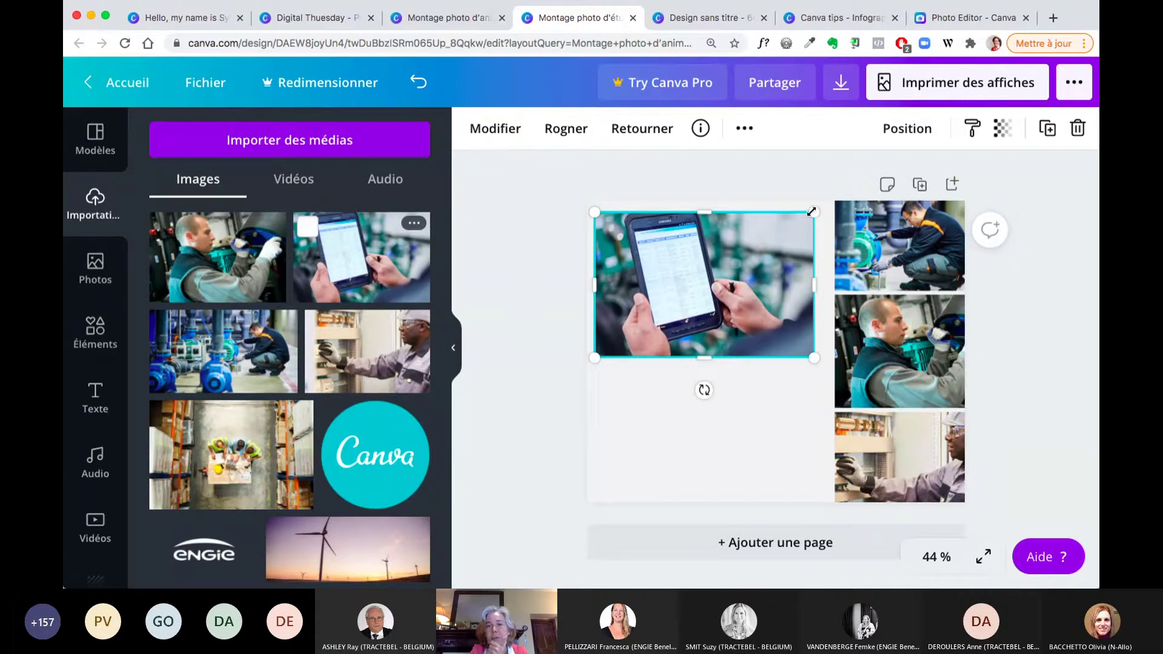
pyautogui.moveTo(814, 210); pyautogui.dragTo(831, 200)
pyautogui.moveTo(593, 358); pyautogui.dragTo(576, 363)
pyautogui.click(718, 453)
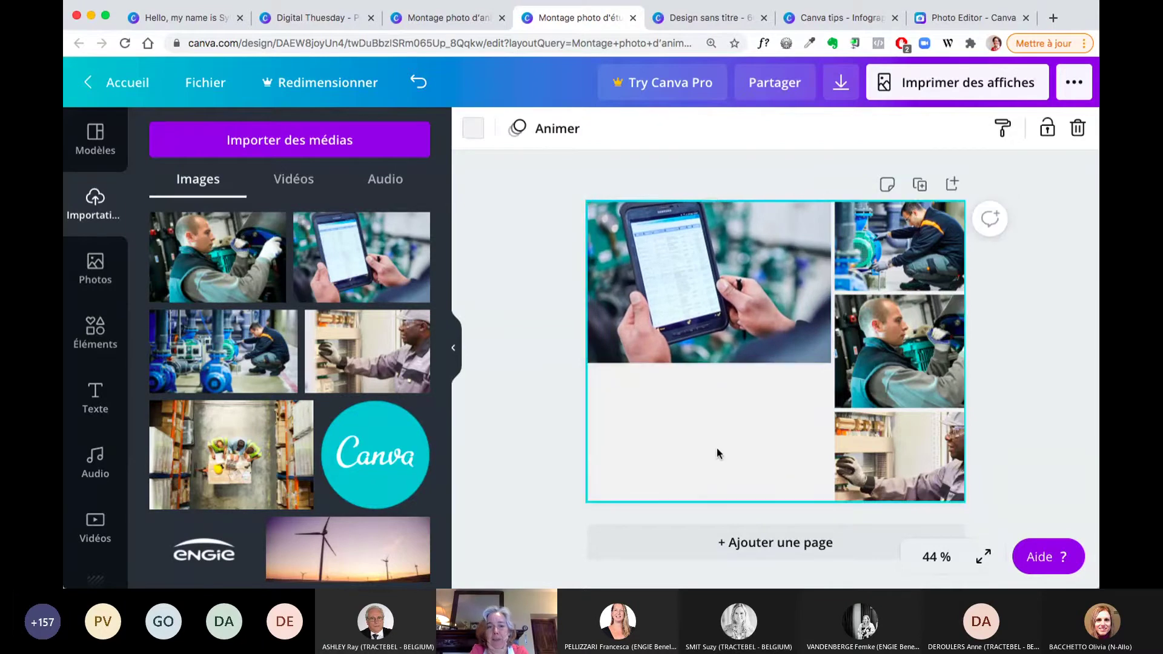
# Step: Add the overhead warehouse meeting photo below the tablet photo, matching its width and closing the gap between them
pyautogui.moveTo(253, 467); pyautogui.dragTo(781, 357)
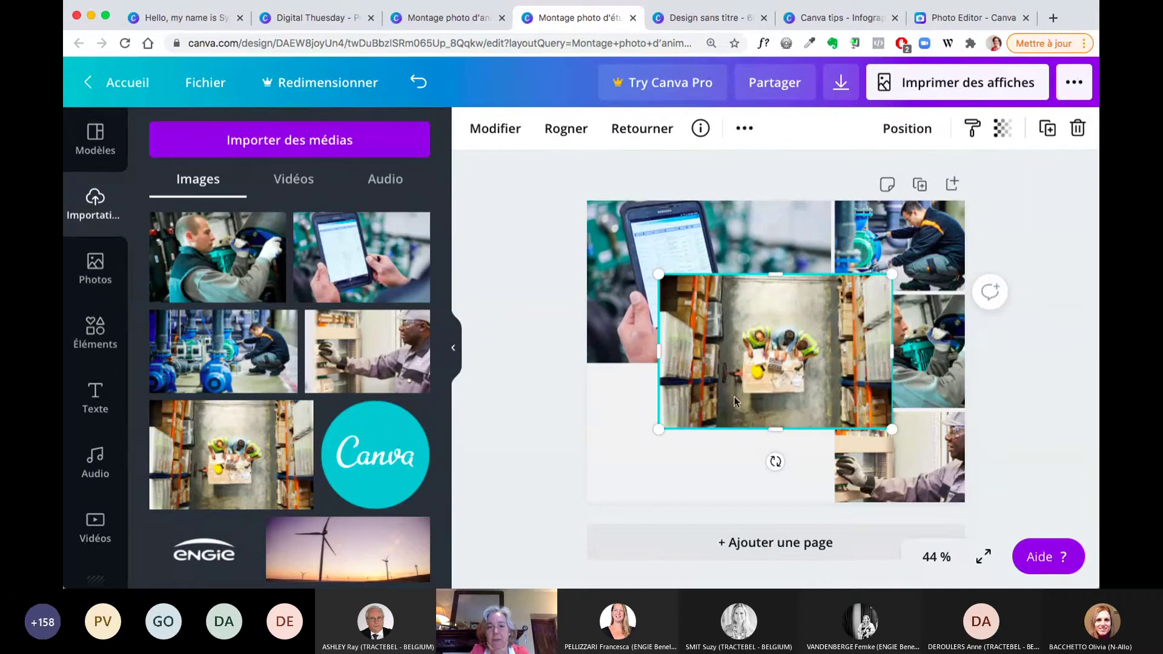
pyautogui.moveTo(696, 432); pyautogui.dragTo(766, 426)
pyautogui.click(682, 388)
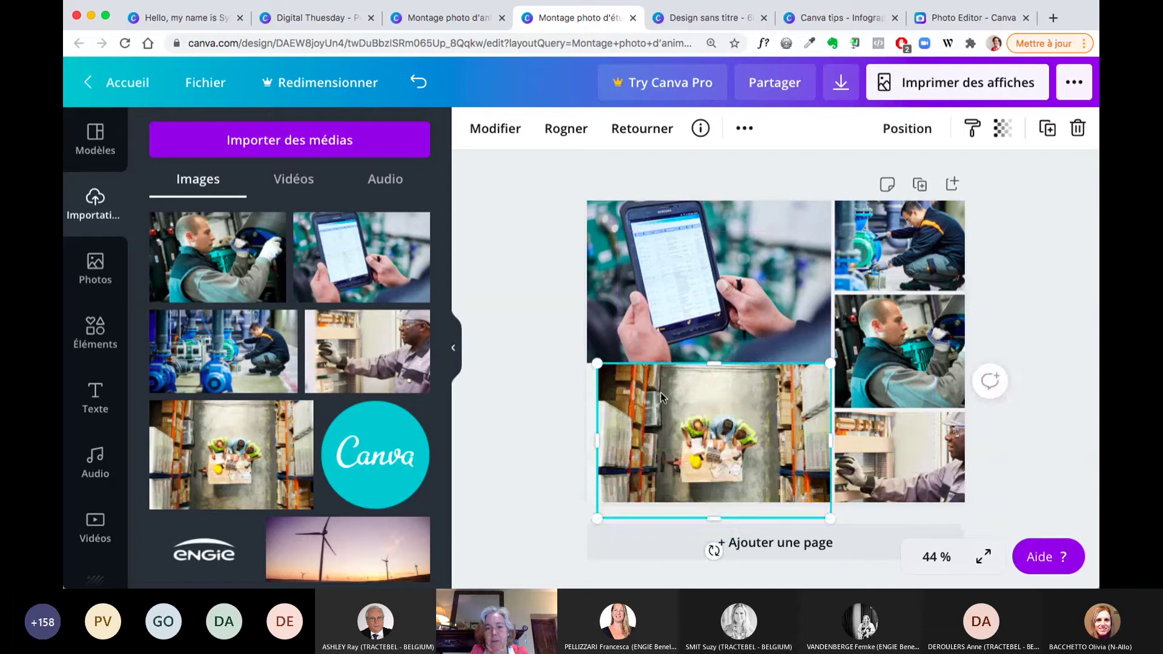
pyautogui.moveTo(628, 440); pyautogui.dragTo(618, 451)
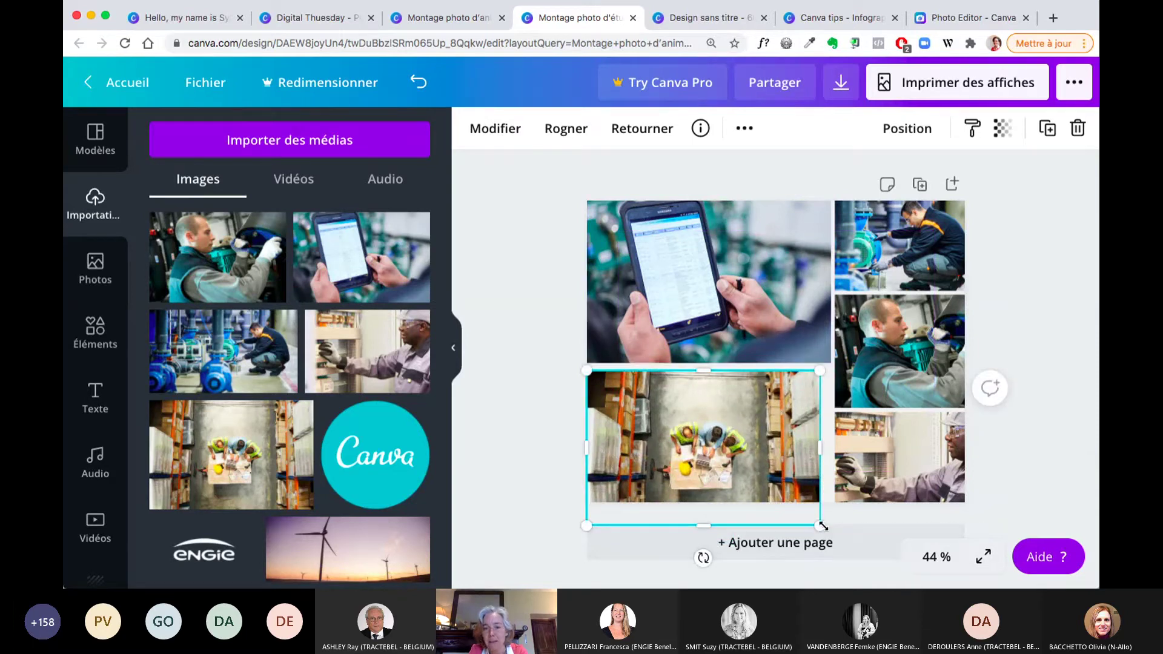
pyautogui.moveTo(834, 529); pyautogui.dragTo(834, 533)
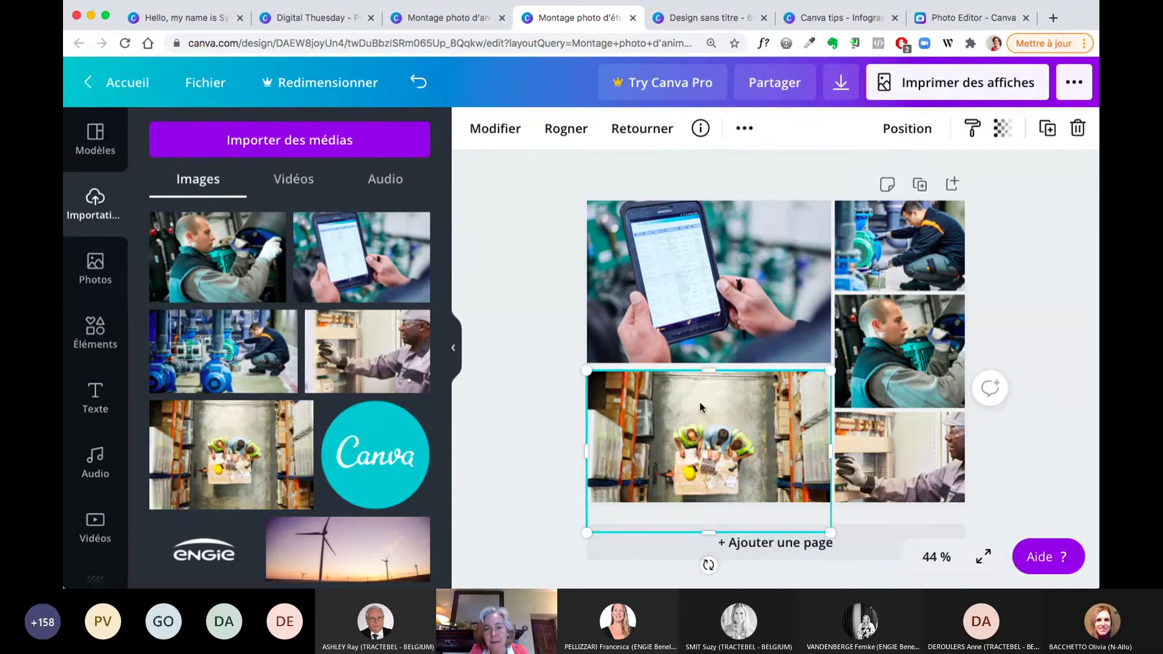
pyautogui.moveTo(701, 395); pyautogui.dragTo(699, 402)
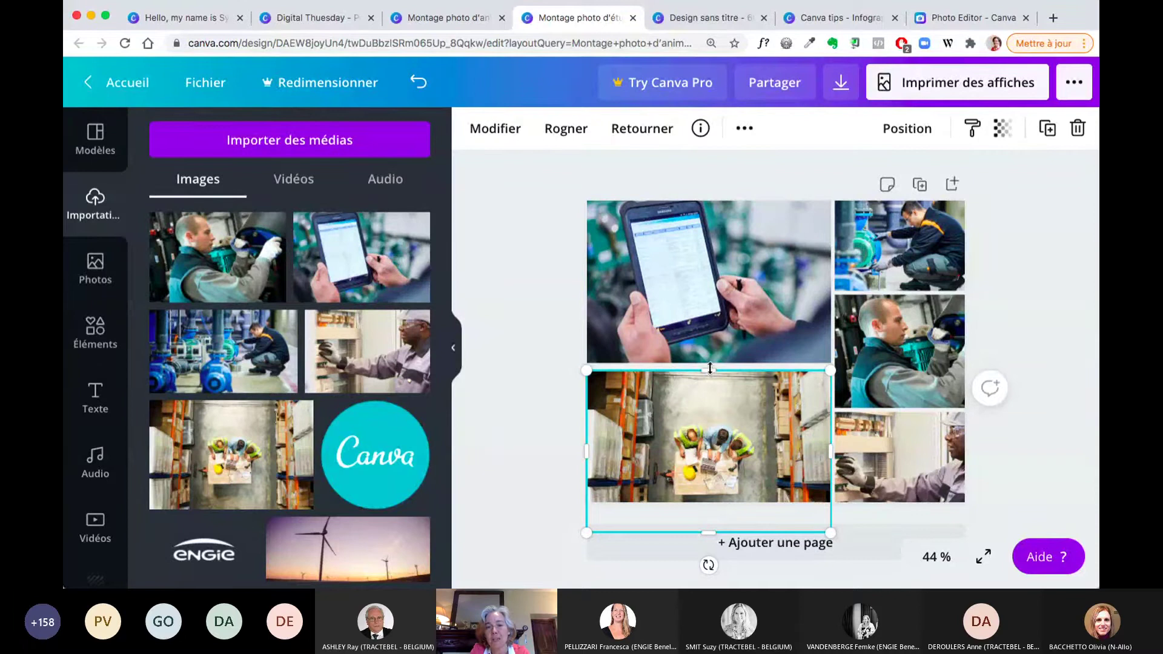
pyautogui.moveTo(709, 366); pyautogui.dragTo(697, 362)
pyautogui.click(542, 332)
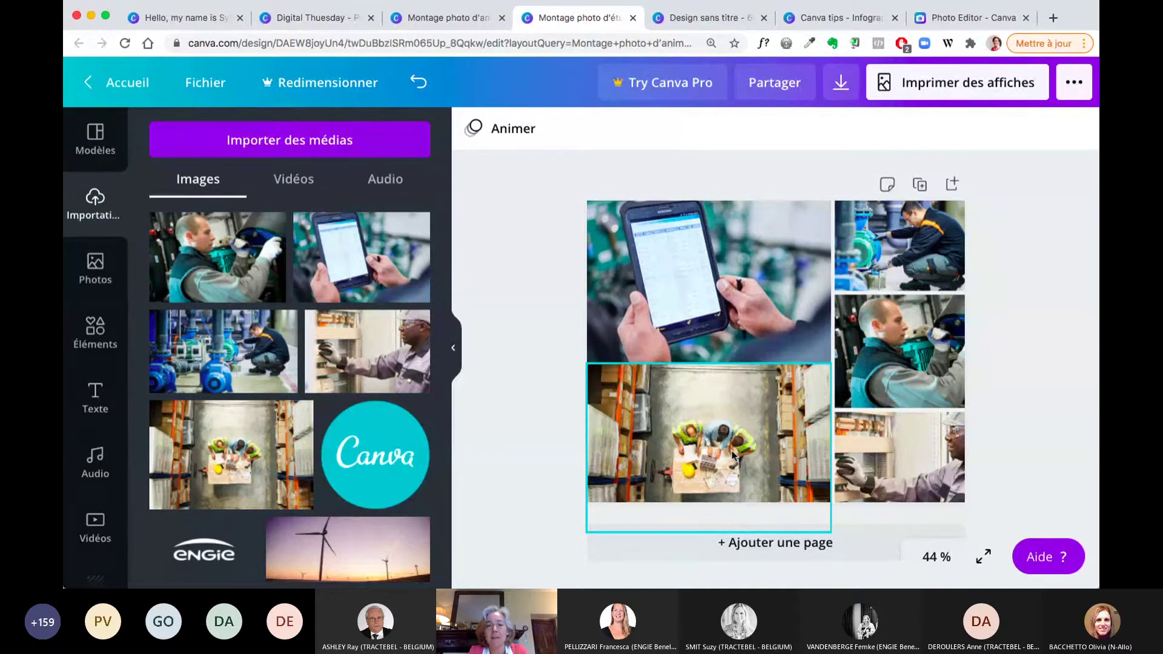
pyautogui.click(499, 328)
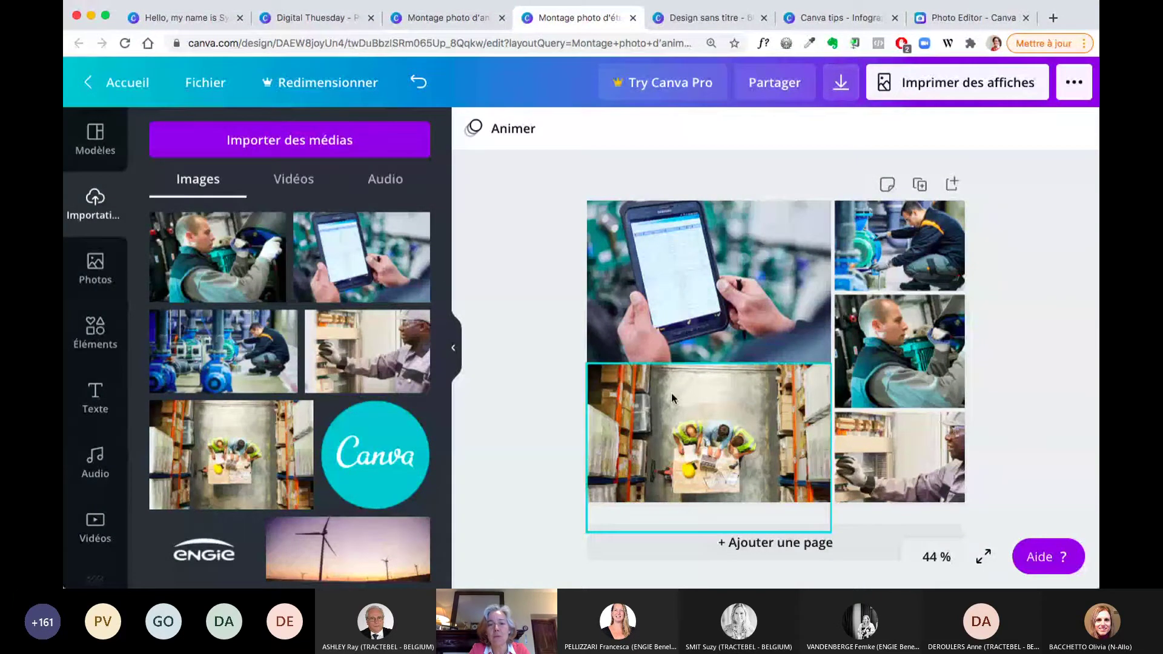
pyautogui.moveTo(673, 312); pyautogui.dragTo(674, 391)
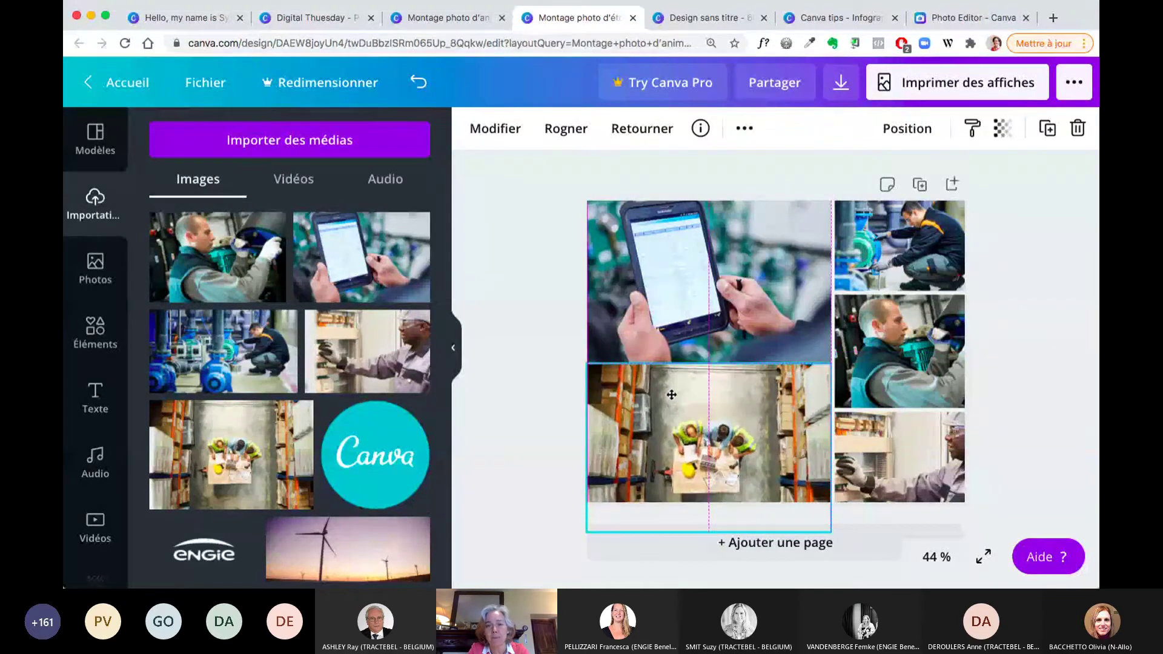
pyautogui.click(1027, 238)
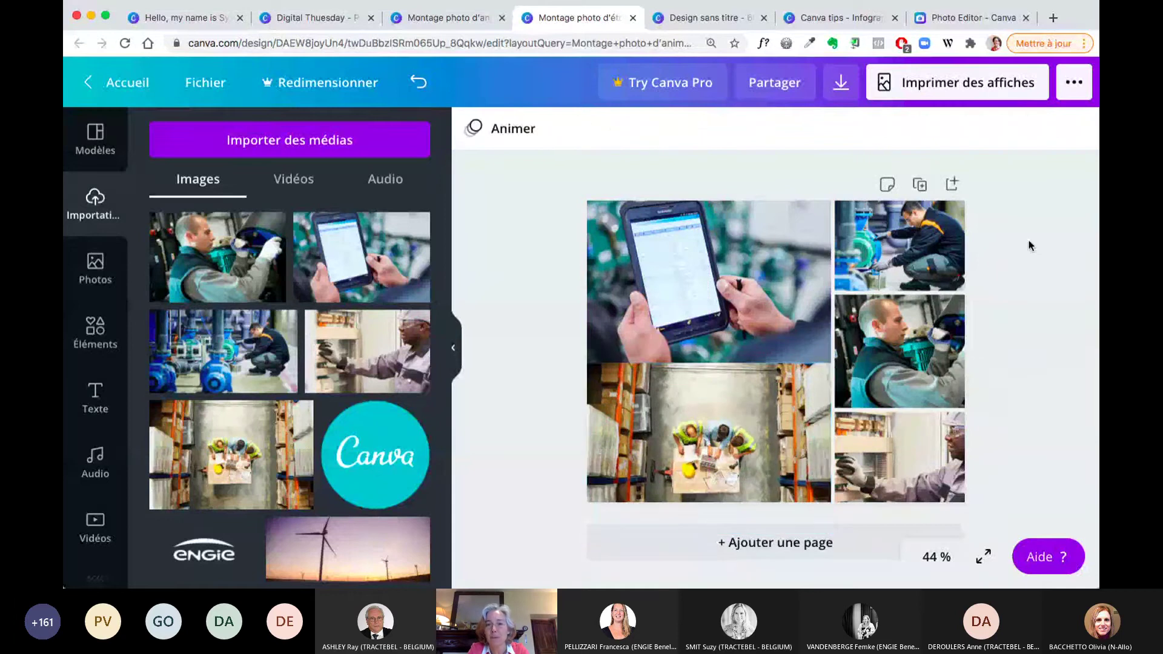
# Step: Open the photo collage's download options to view the file type setting, and close them without downloading
pyautogui.click(834, 85)
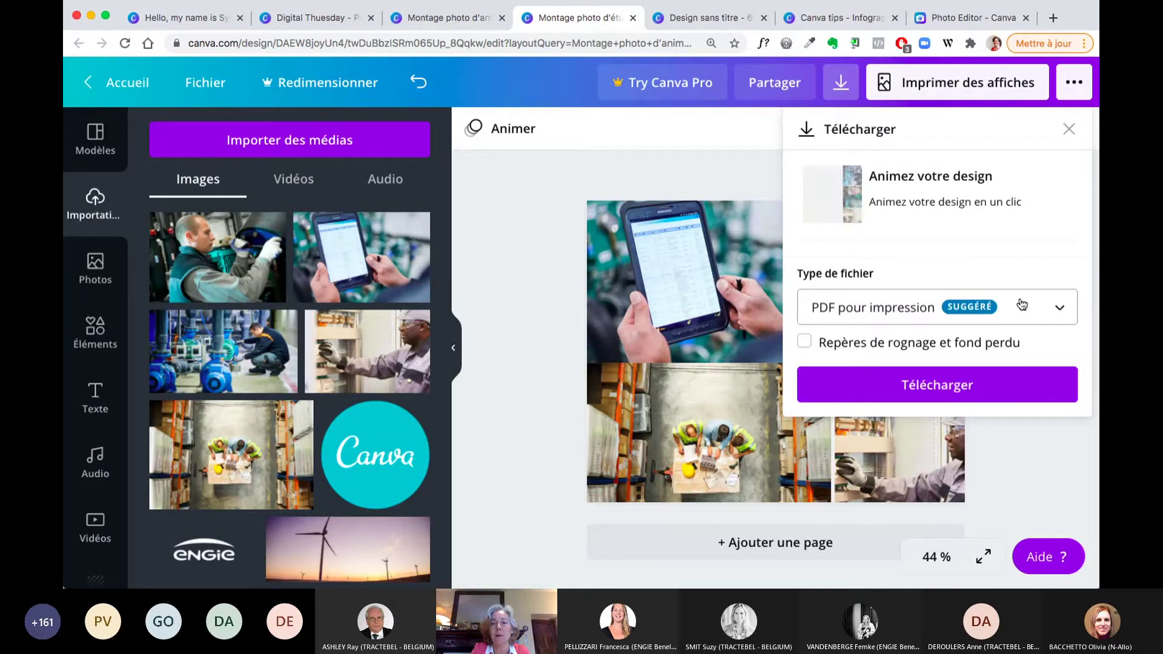
pyautogui.click(705, 136)
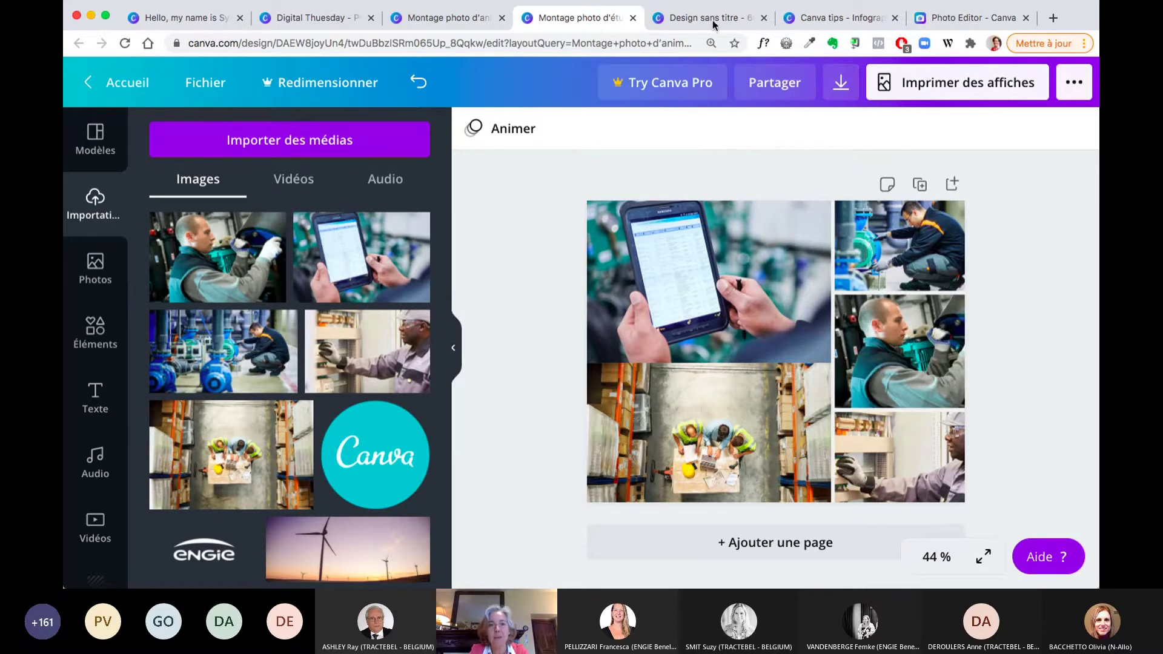
# Step: Close the untitled circular photo design and bring up the prints, graph maker and social media sections of the Canva tips infographic
pyautogui.click(677, 22)
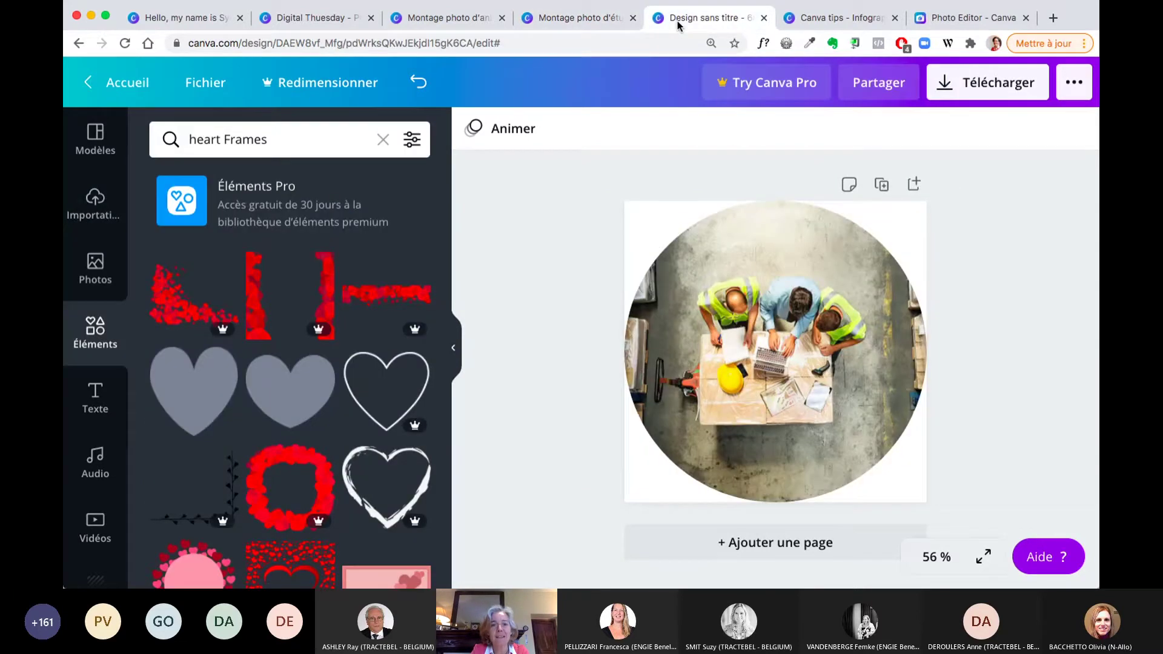
pyautogui.click(763, 18)
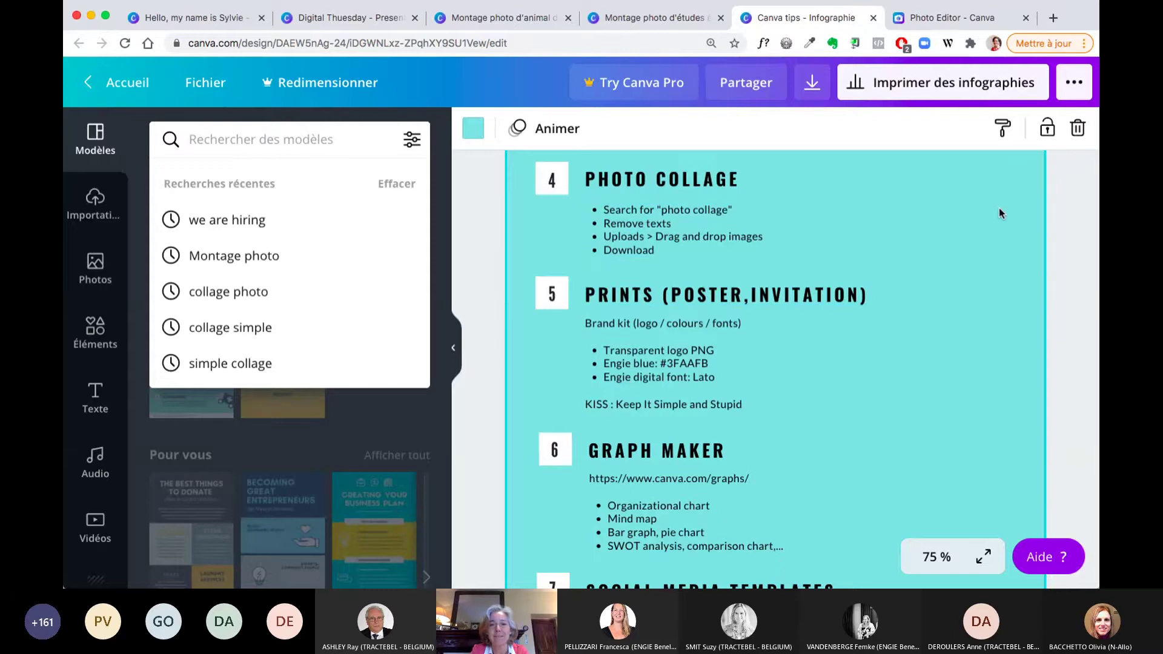
pyautogui.scroll(-3, 1000, 212)
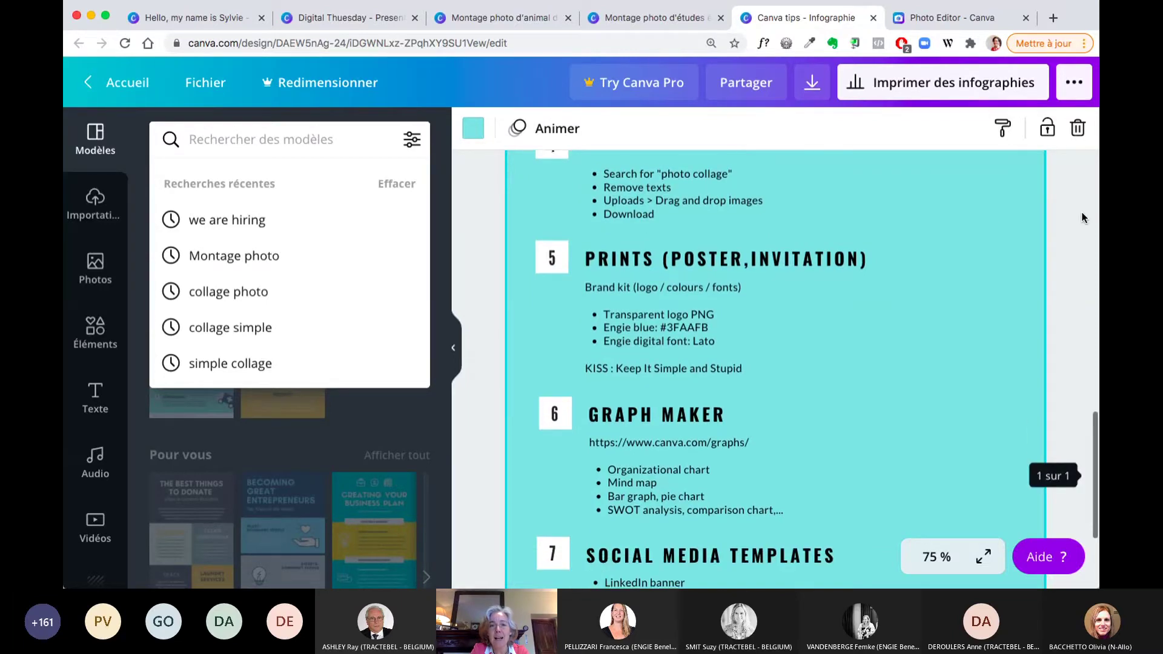
pyautogui.scroll(-1, 1084, 218)
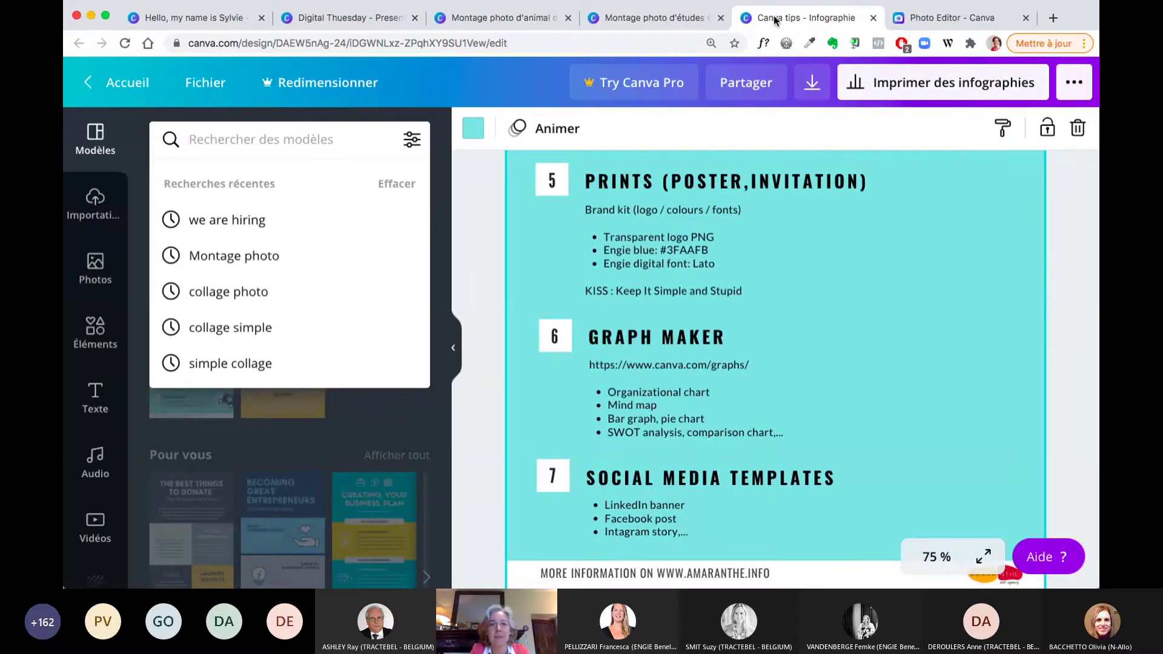
# Step: Return to the home page from the introduction design and review the brand logos, colours and fonts on the brand identity page
pyautogui.click(199, 19)
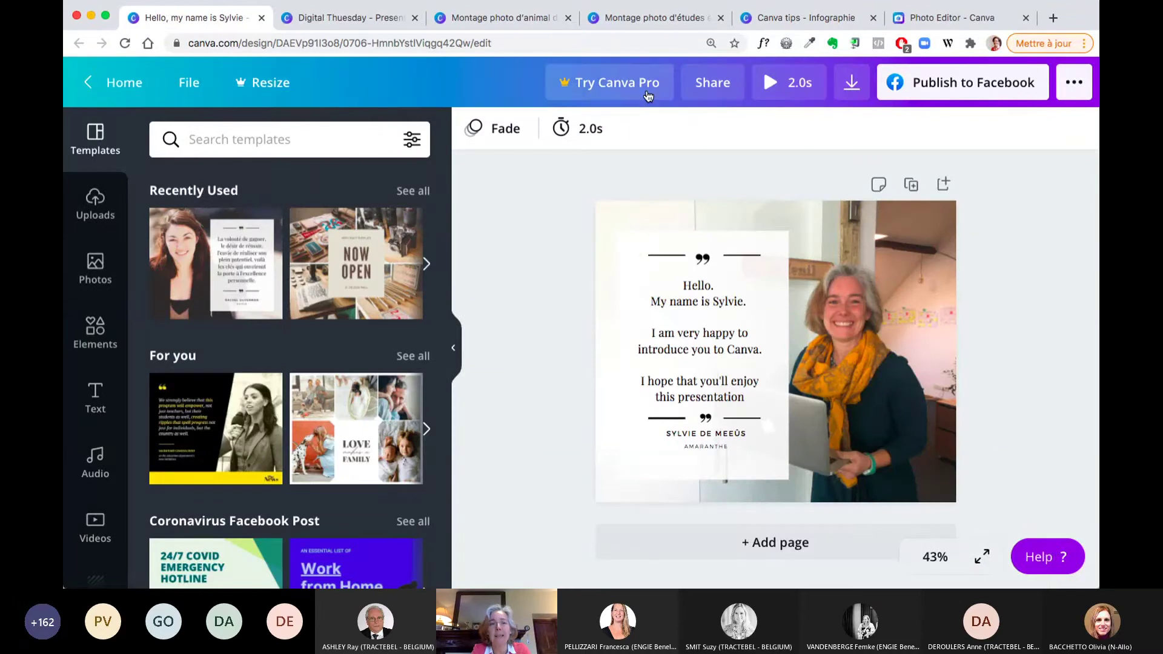
pyautogui.click(103, 87)
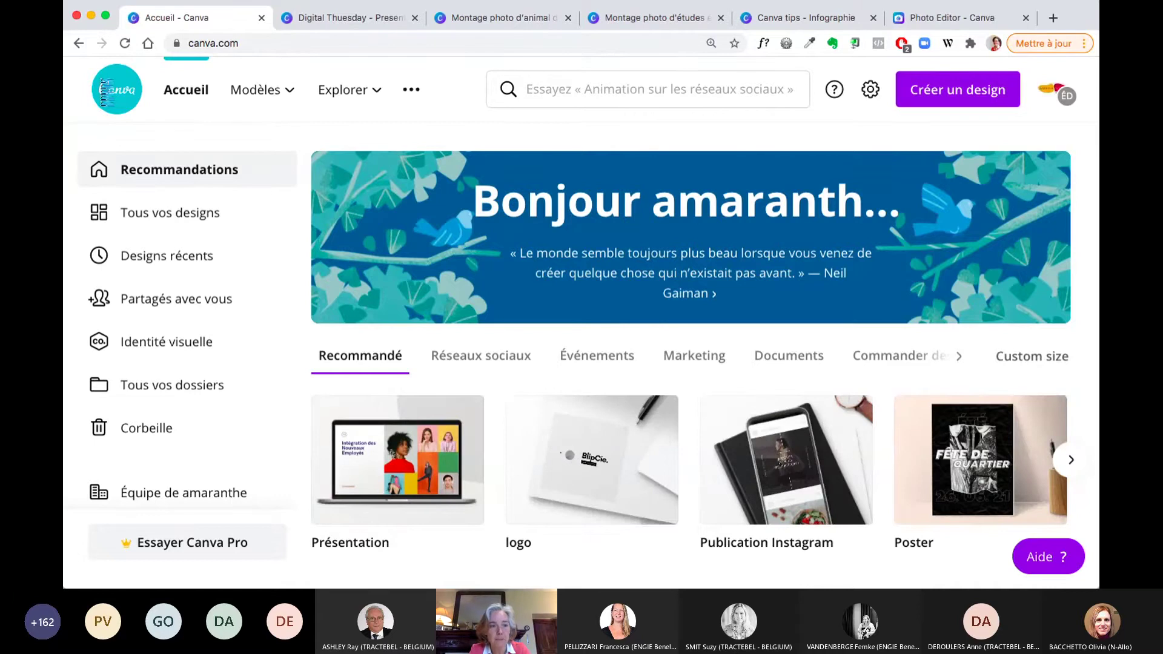
pyautogui.click(134, 343)
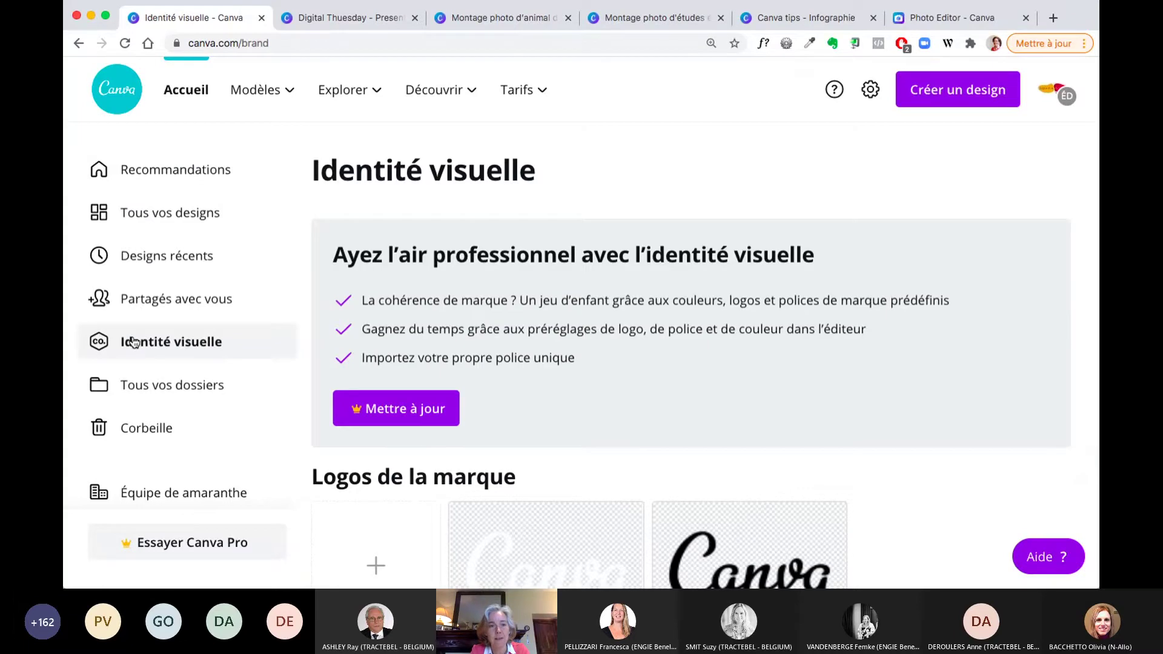
pyautogui.scroll(-2, 466, 209)
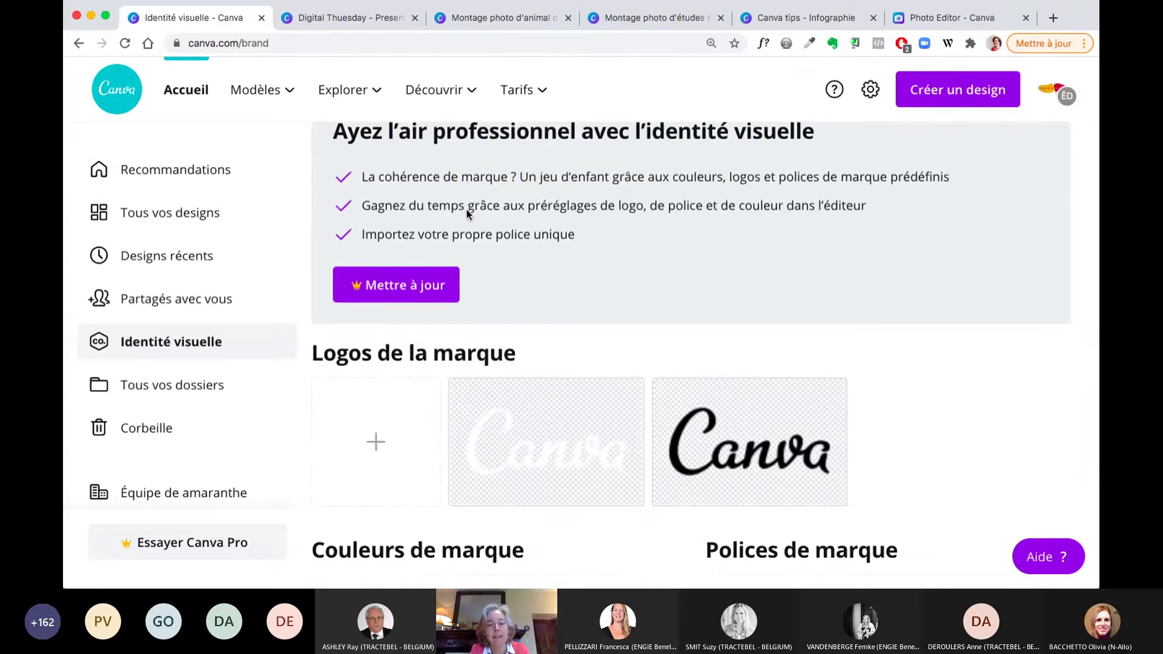
pyautogui.scroll(-2, 466, 209)
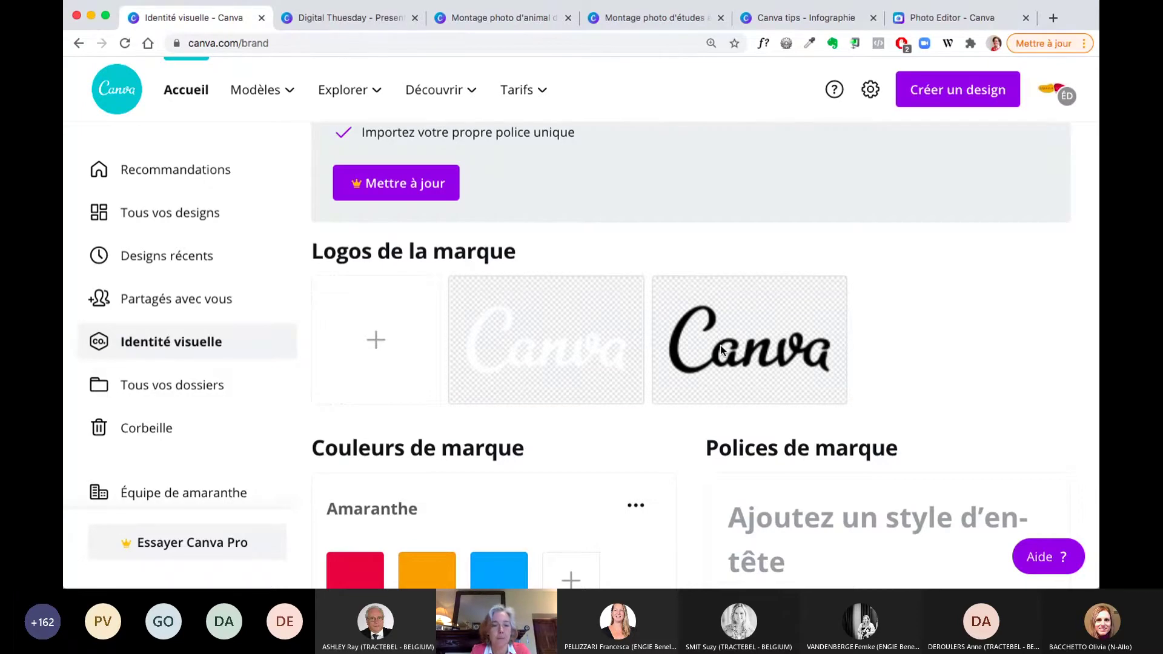
pyautogui.scroll(-3, 721, 350)
pyautogui.moveTo(485, 415)
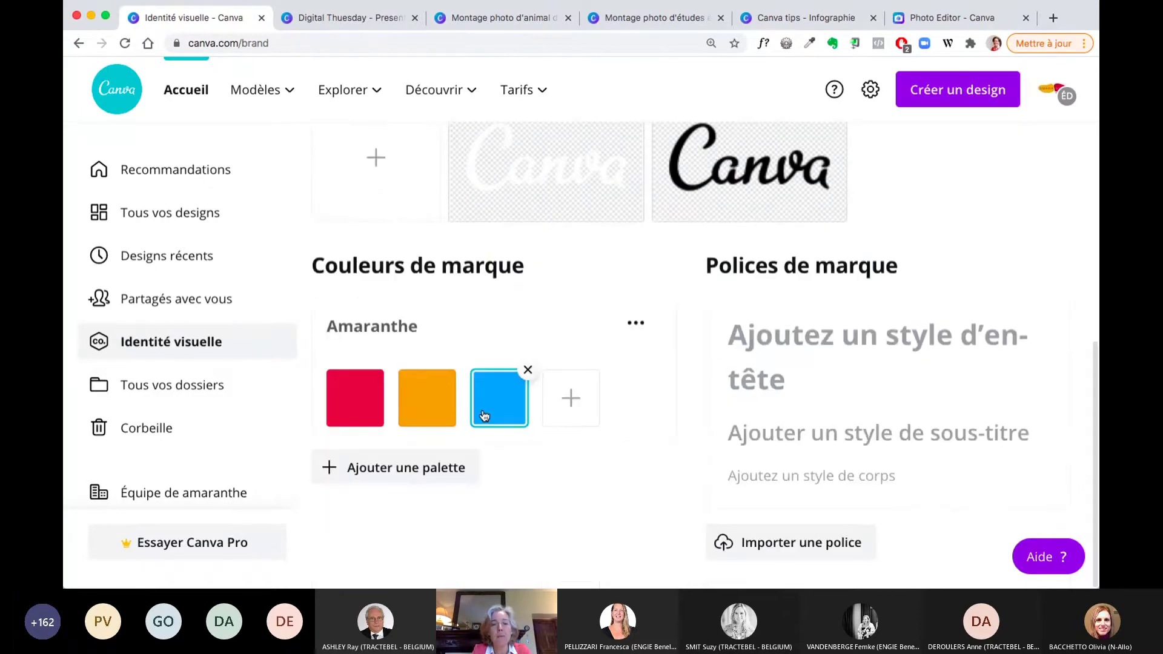
# Step: Inspect the hex code of the blue colour in the Amaranthe brand palette and close the colour picker
pyautogui.click(521, 378)
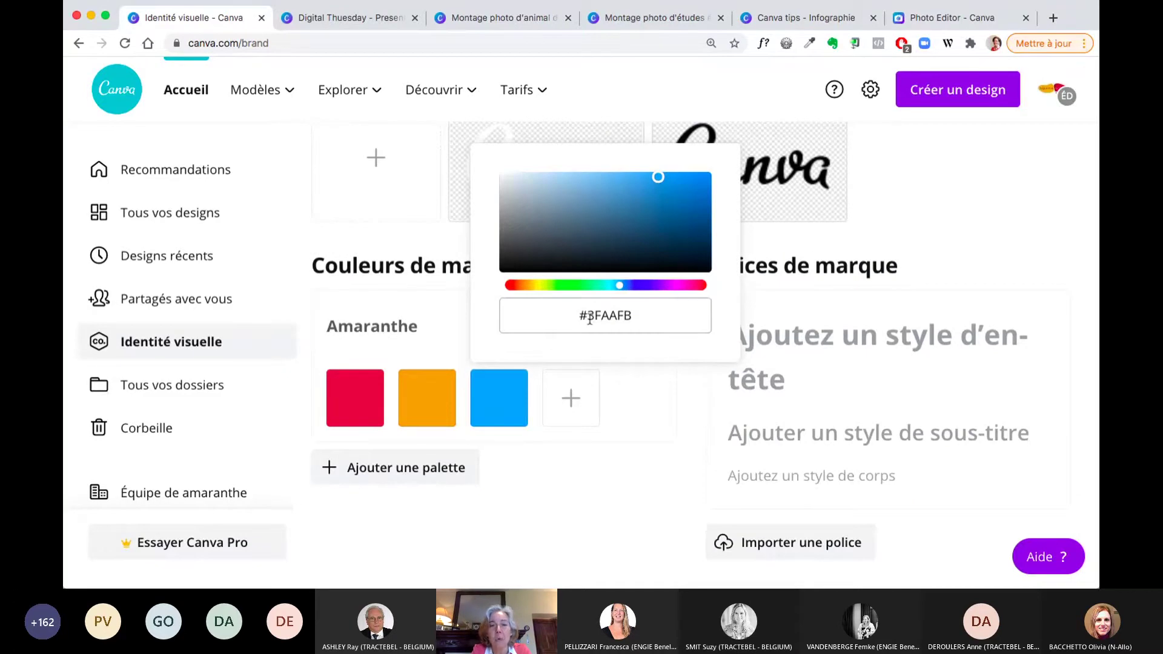
pyautogui.click(649, 317)
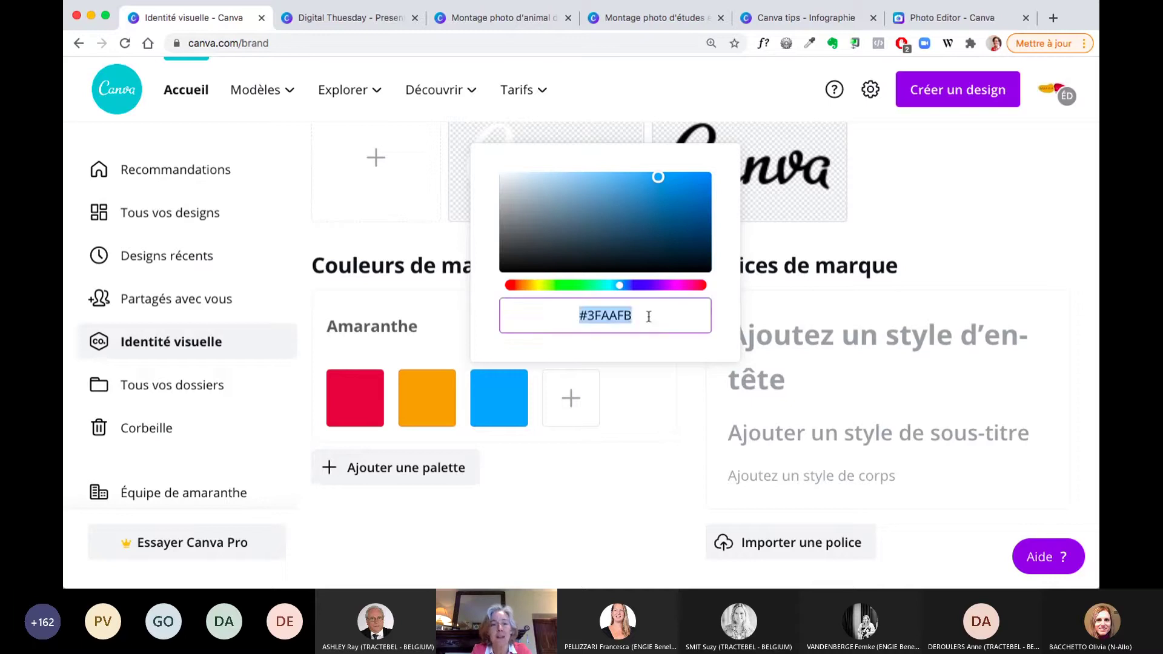
pyautogui.click(680, 418)
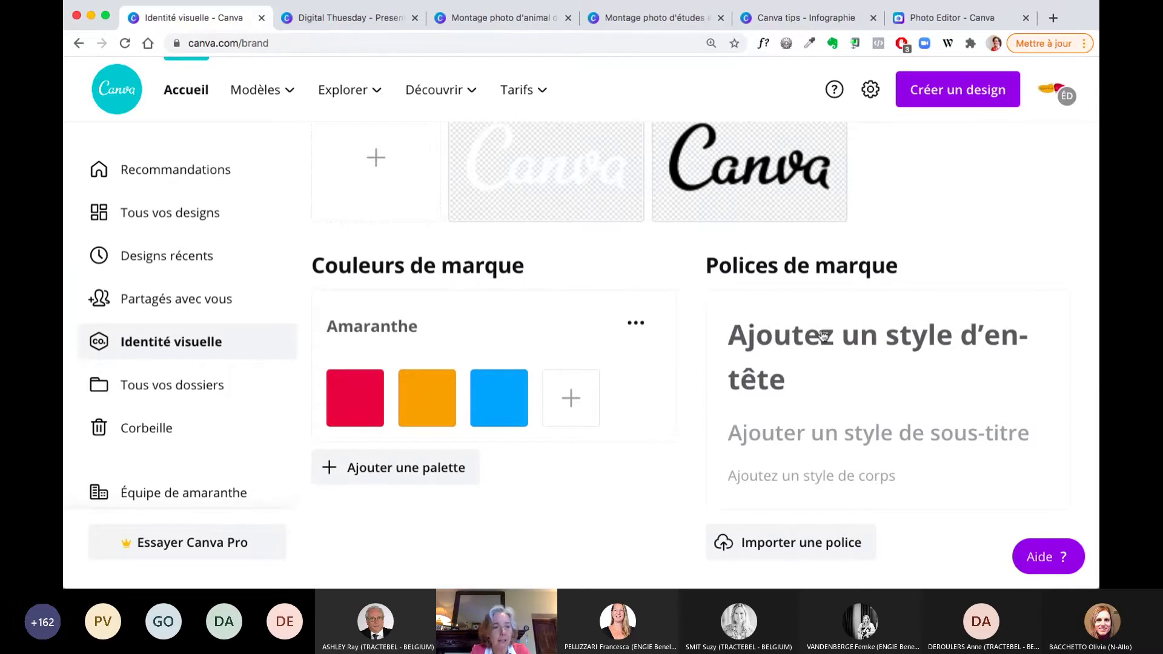
pyautogui.scroll(5, 822, 335)
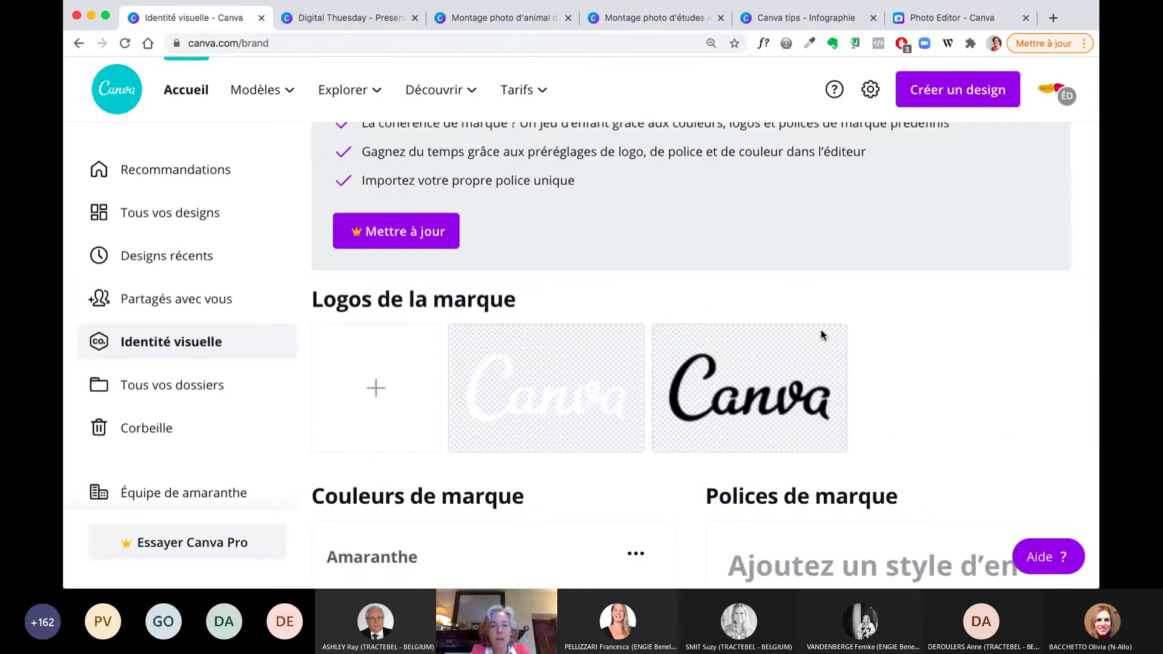
pyautogui.scroll(2, 822, 335)
pyautogui.scroll(1, 822, 335)
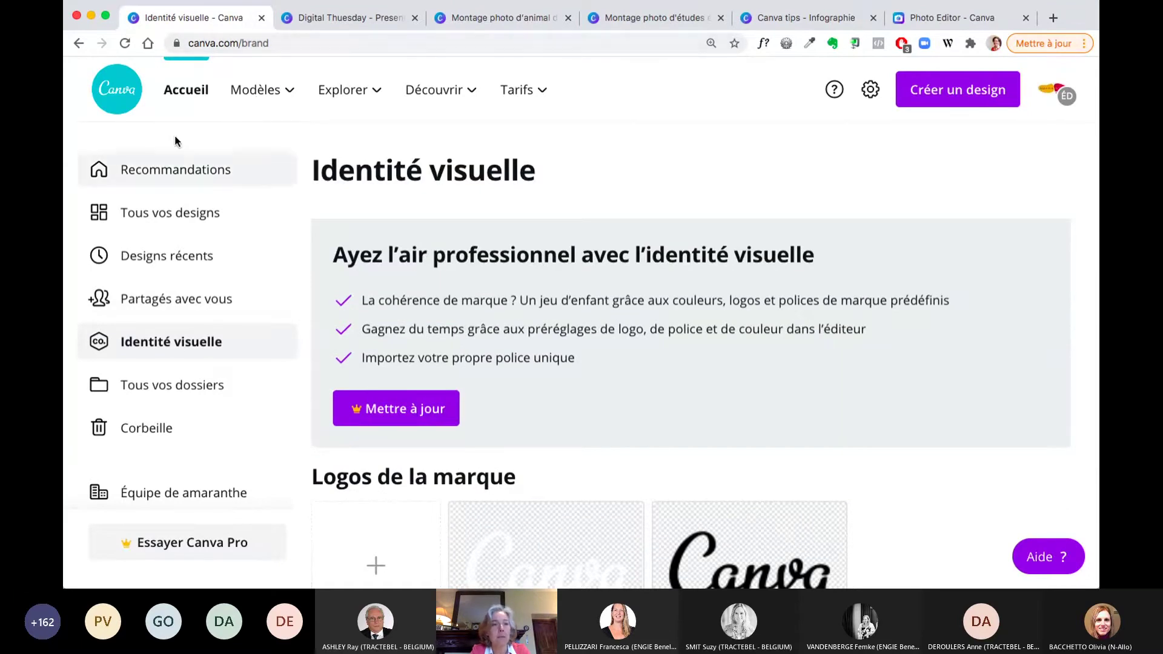
# Step: Go back to the home page and view the list of all saved designs
pyautogui.click(182, 92)
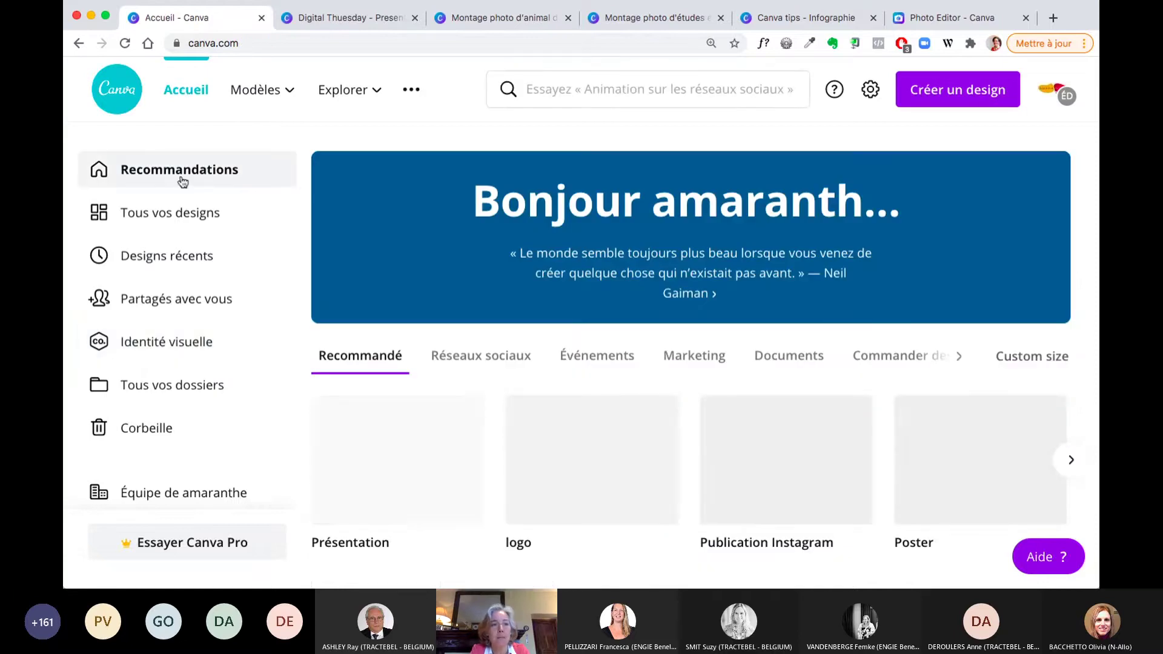
pyautogui.click(176, 215)
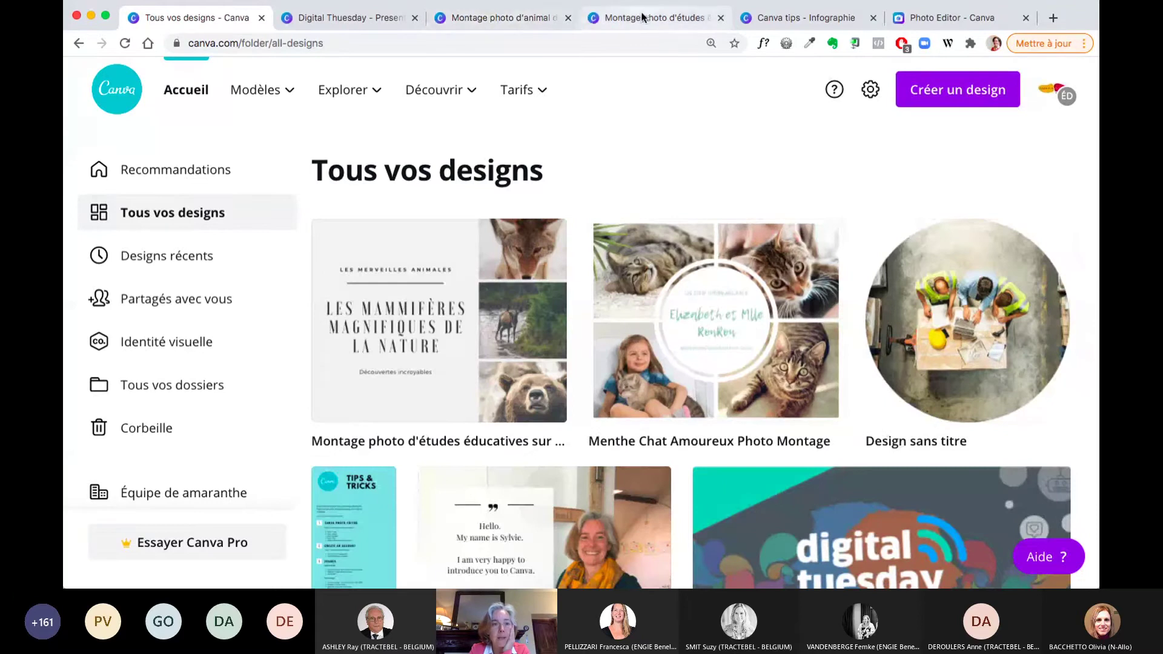
# Step: Browse the poster templates and start a new design from the Dark Green and Orange Photo Hiring Poster template
pyautogui.moveTo(266, 92)
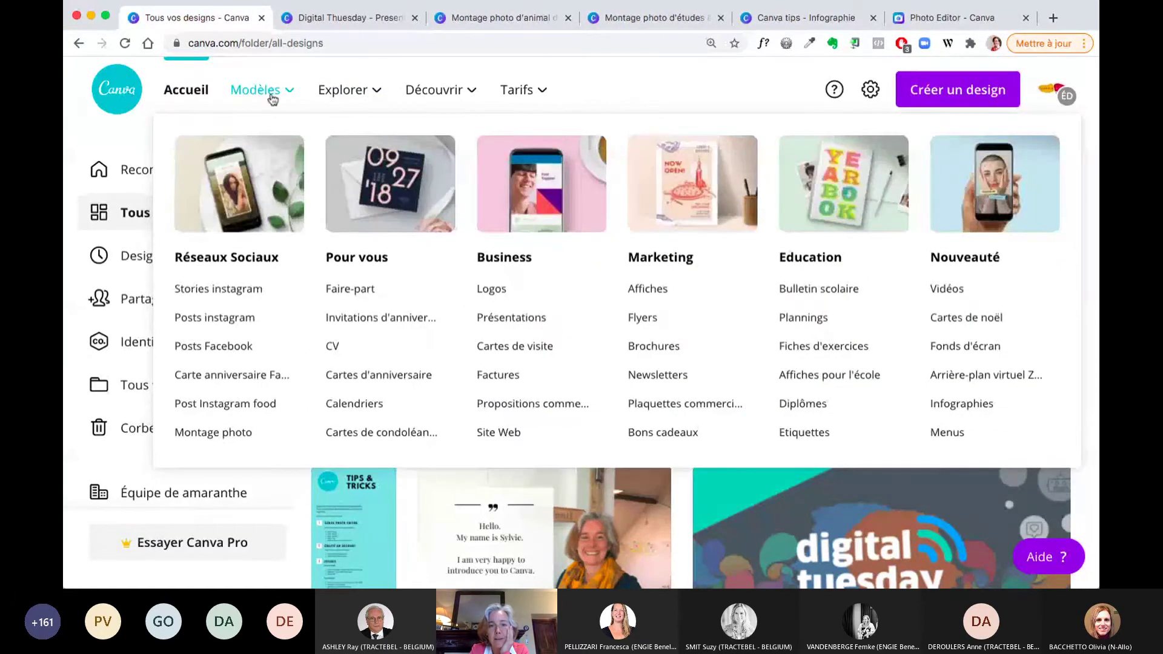
pyautogui.click(661, 292)
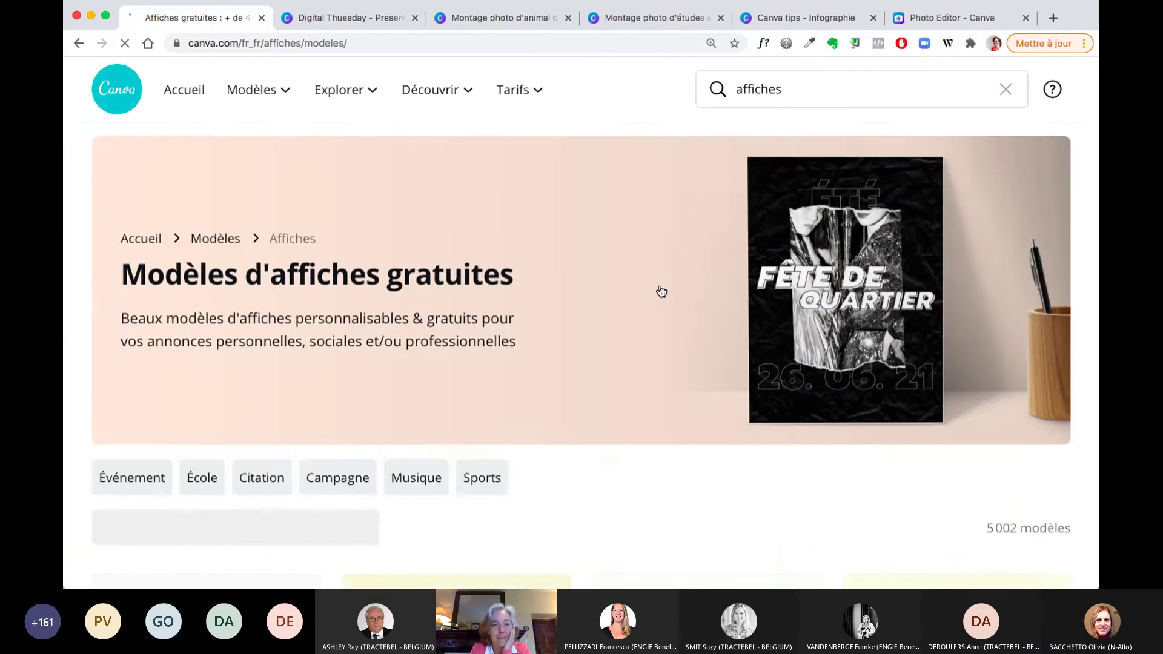
pyautogui.scroll(-3, 662, 292)
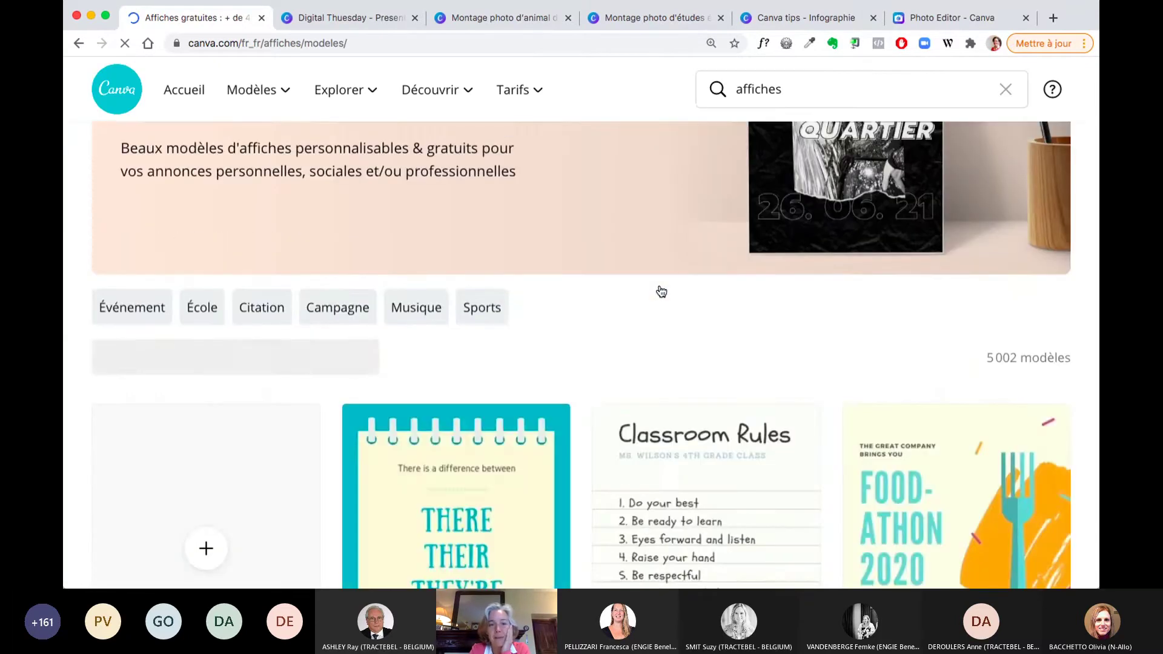
pyautogui.scroll(-4, 662, 292)
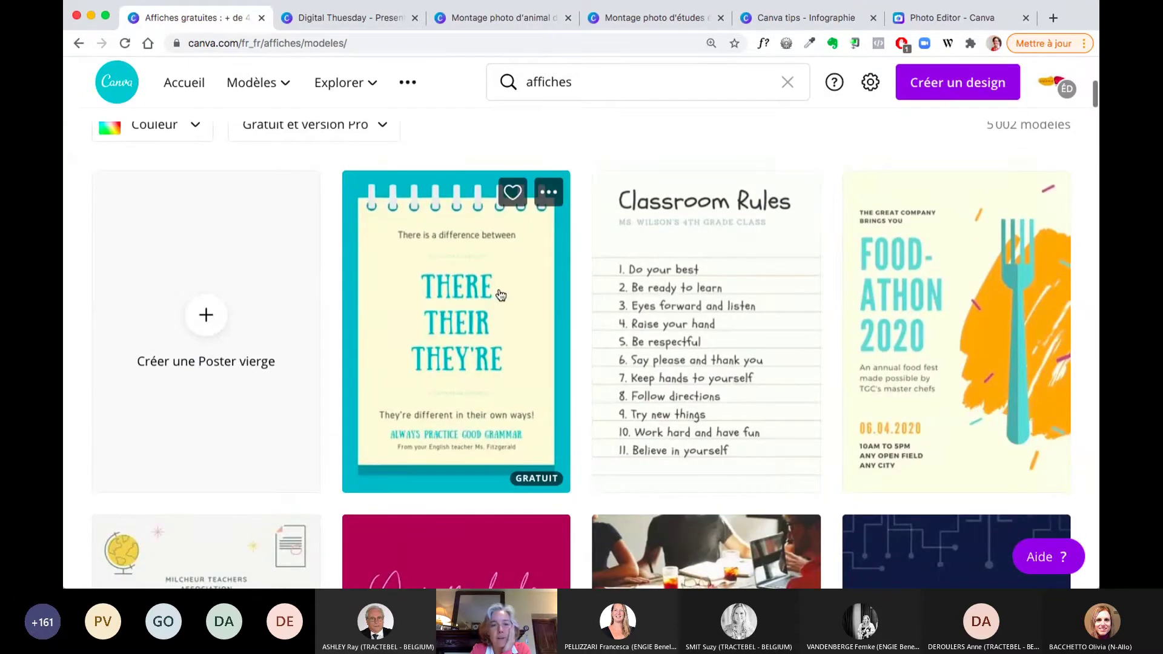
pyautogui.scroll(-5, 500, 295)
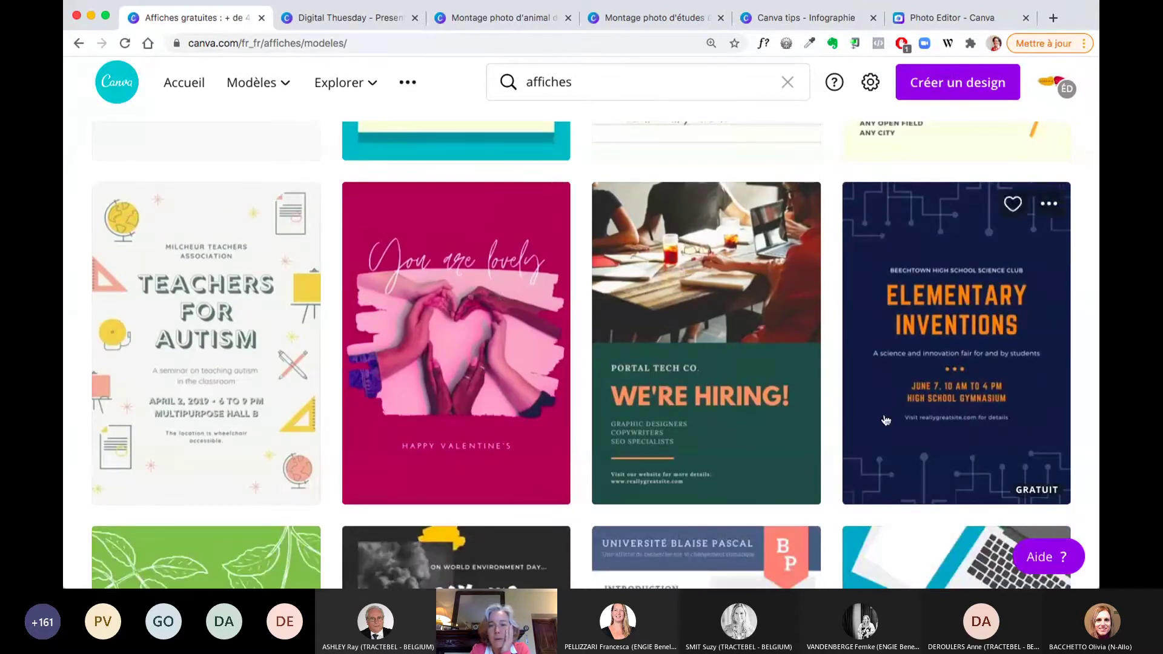
pyautogui.click(646, 308)
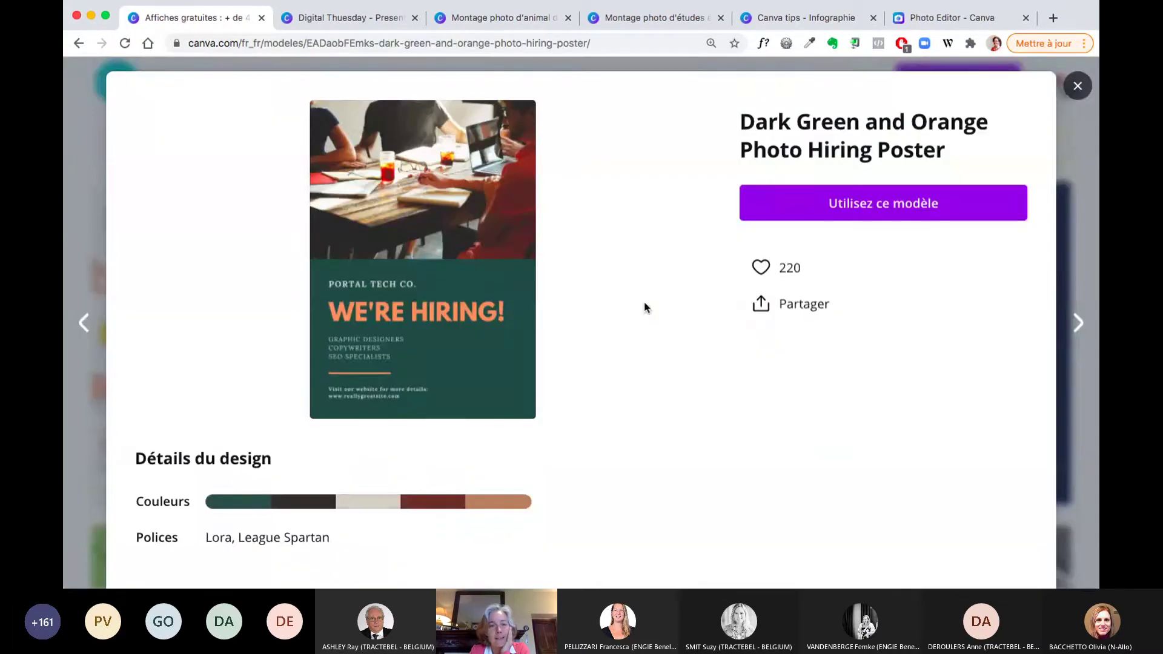
pyautogui.click(881, 206)
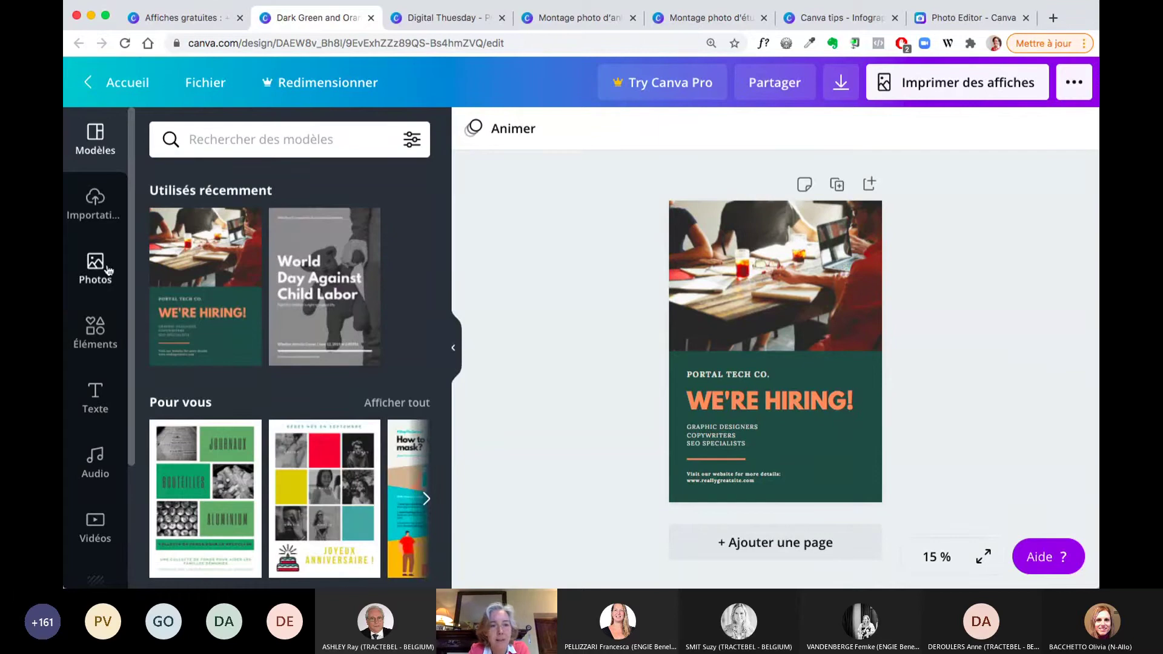
# Step: Replace the poster's meeting photo with the uploaded photo of the technician crouching beside blue pumps, and reposition it to show him fully
pyautogui.click(92, 205)
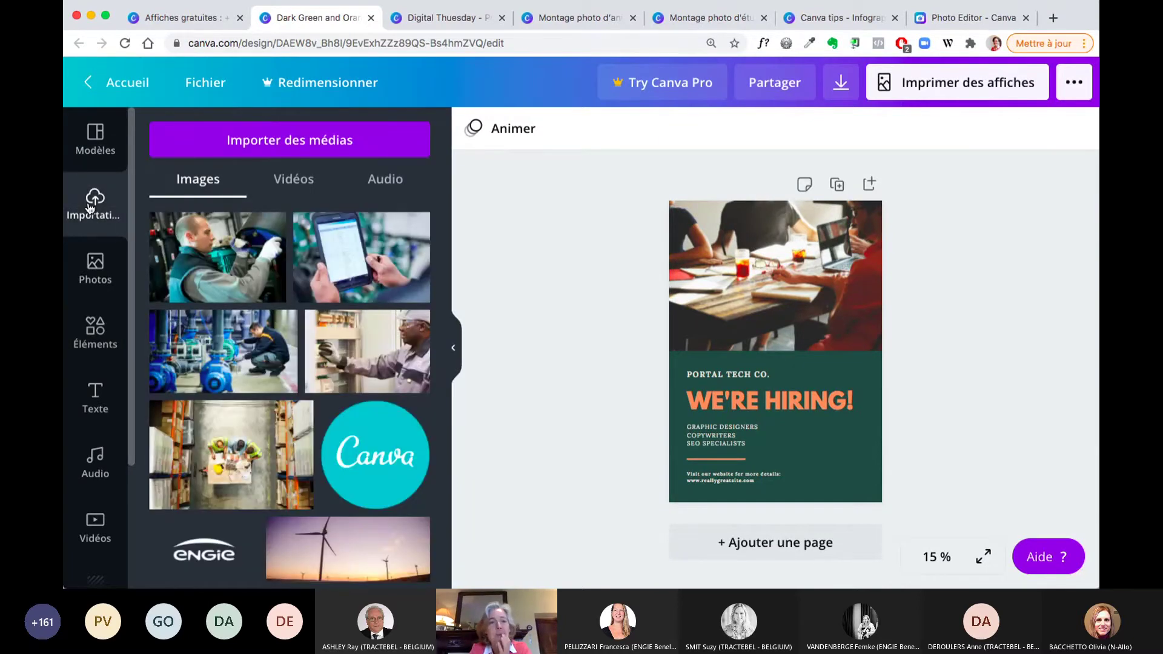
pyautogui.moveTo(258, 324); pyautogui.dragTo(690, 273)
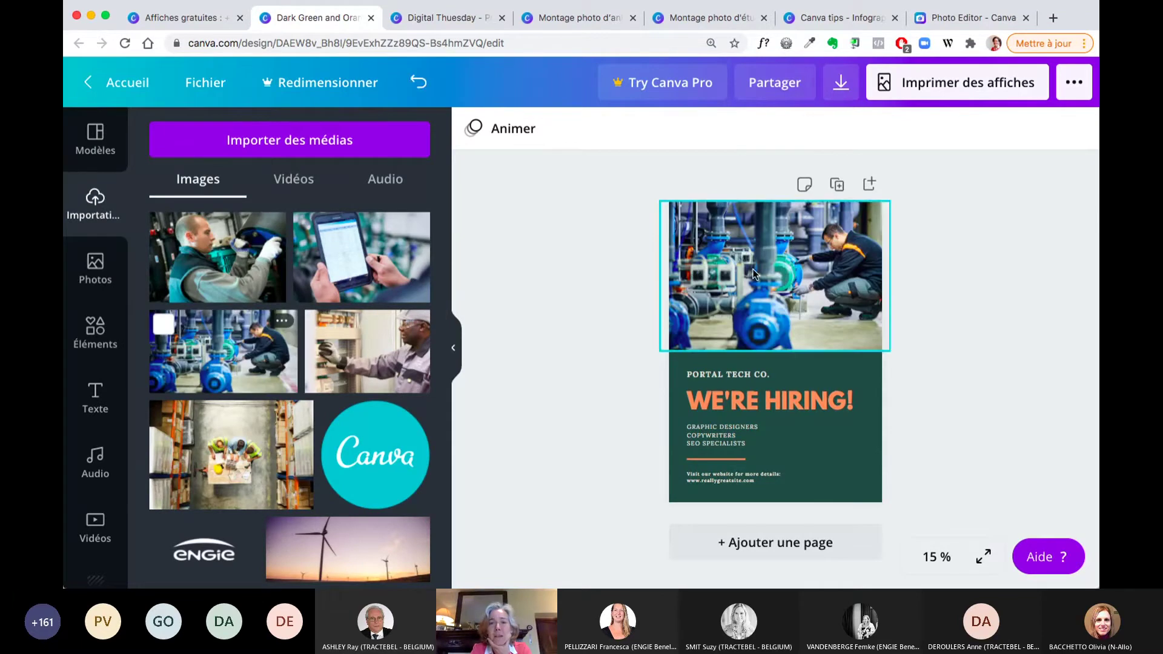
pyautogui.doubleClick(753, 274)
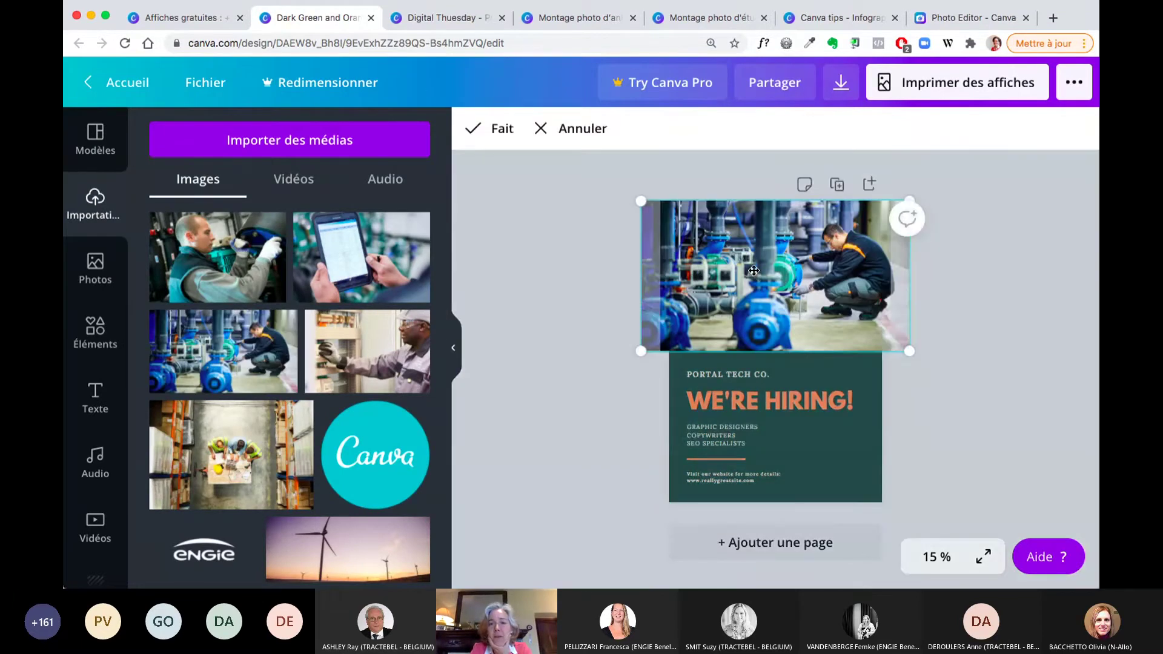
pyautogui.moveTo(753, 271); pyautogui.dragTo(736, 271)
pyautogui.click(1022, 315)
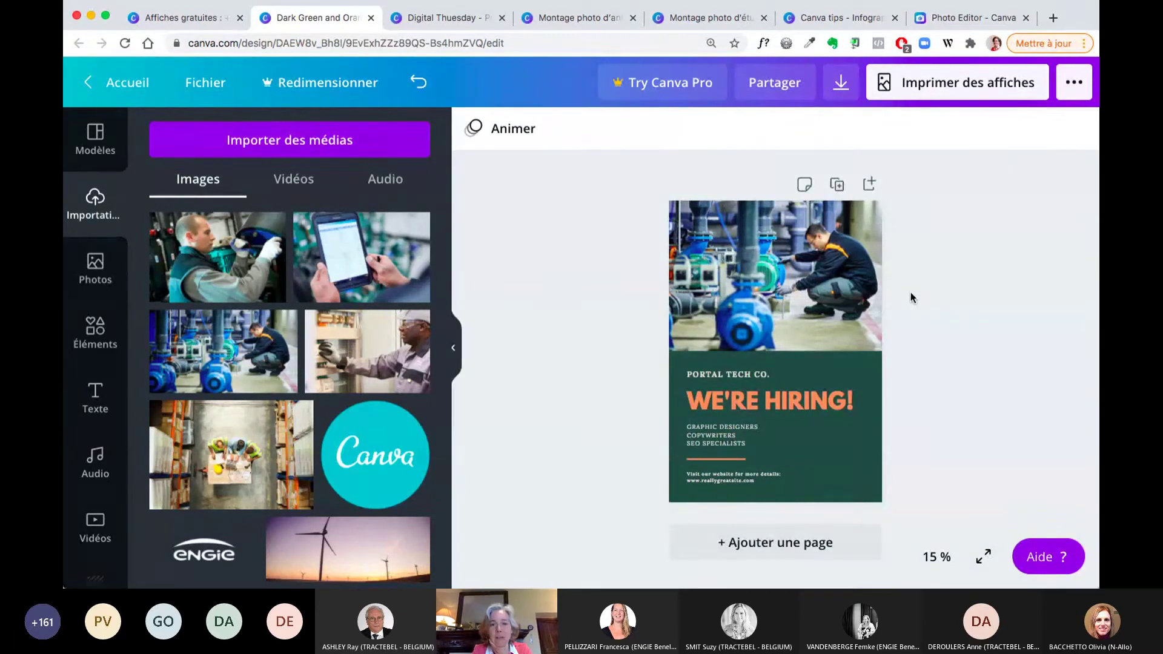
# Step: Replace the poster's photo with the uploaded picture of the woman holding a tablet in a warehouse
pyautogui.scroll(-5, 332, 401)
pyautogui.scroll(-5, 332, 401)
pyautogui.moveTo(235, 374); pyautogui.dragTo(792, 159)
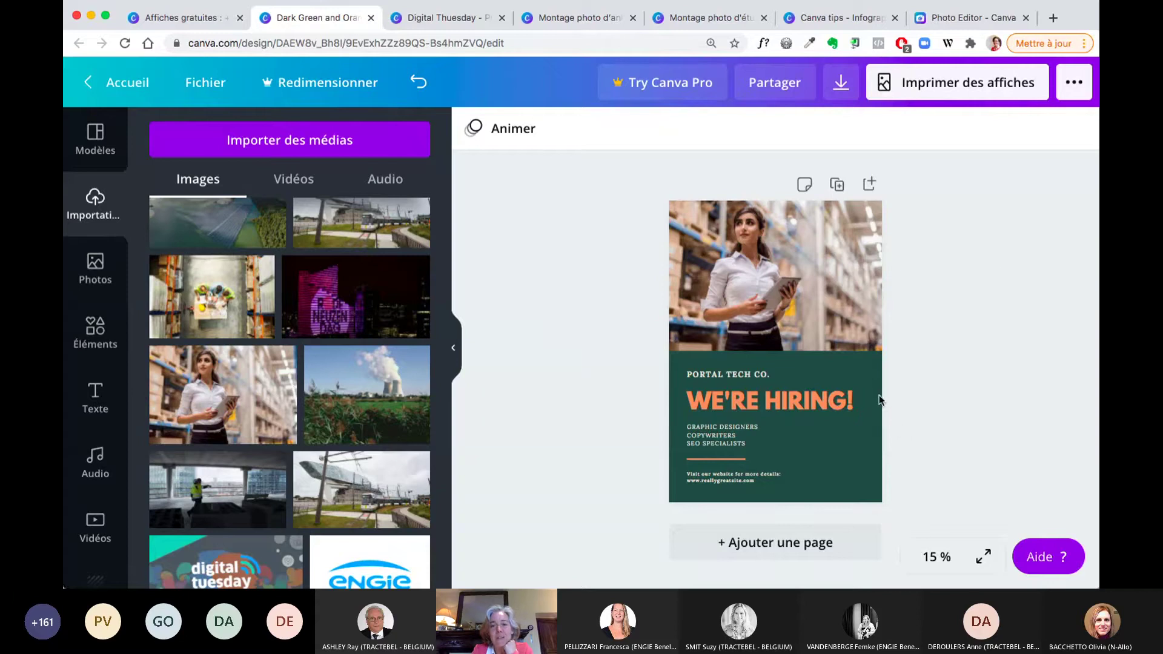
# Step: Change the poster's dark green background to the blue from the Amaranthe brand palette
pyautogui.click(873, 361)
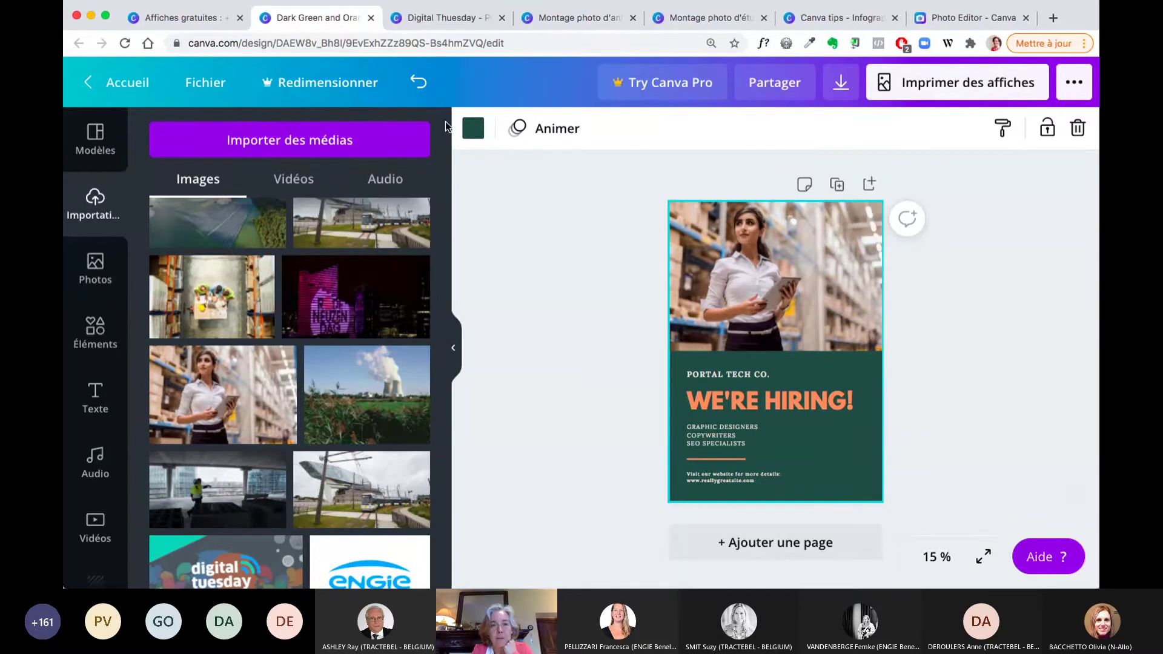
pyautogui.click(471, 133)
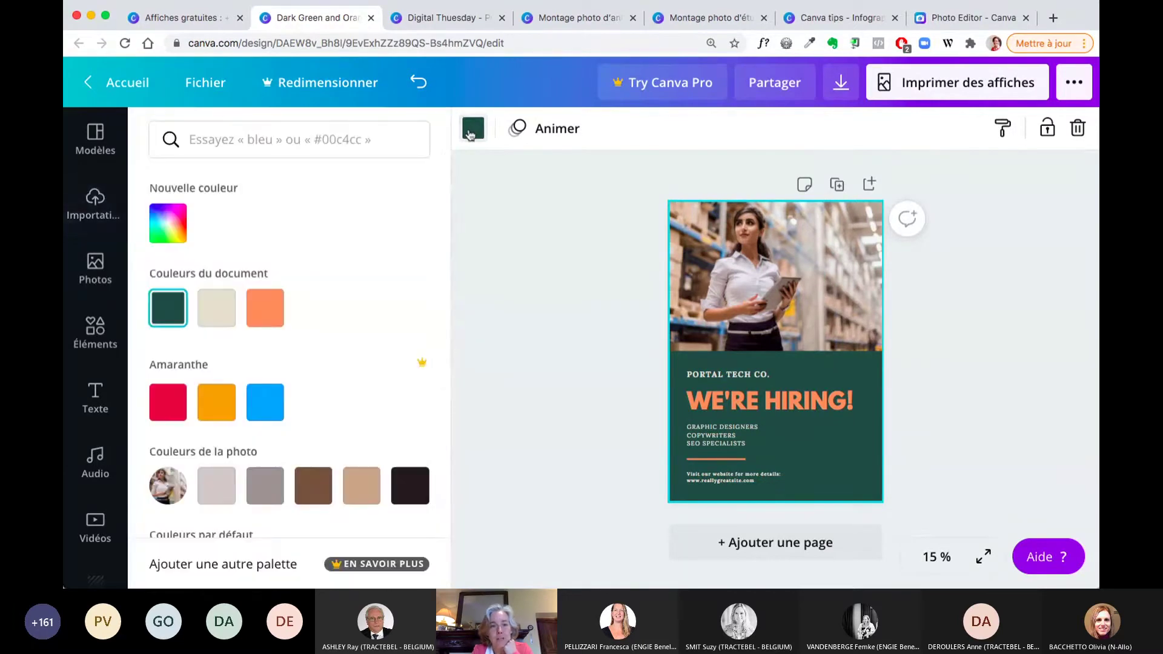
pyautogui.click(273, 395)
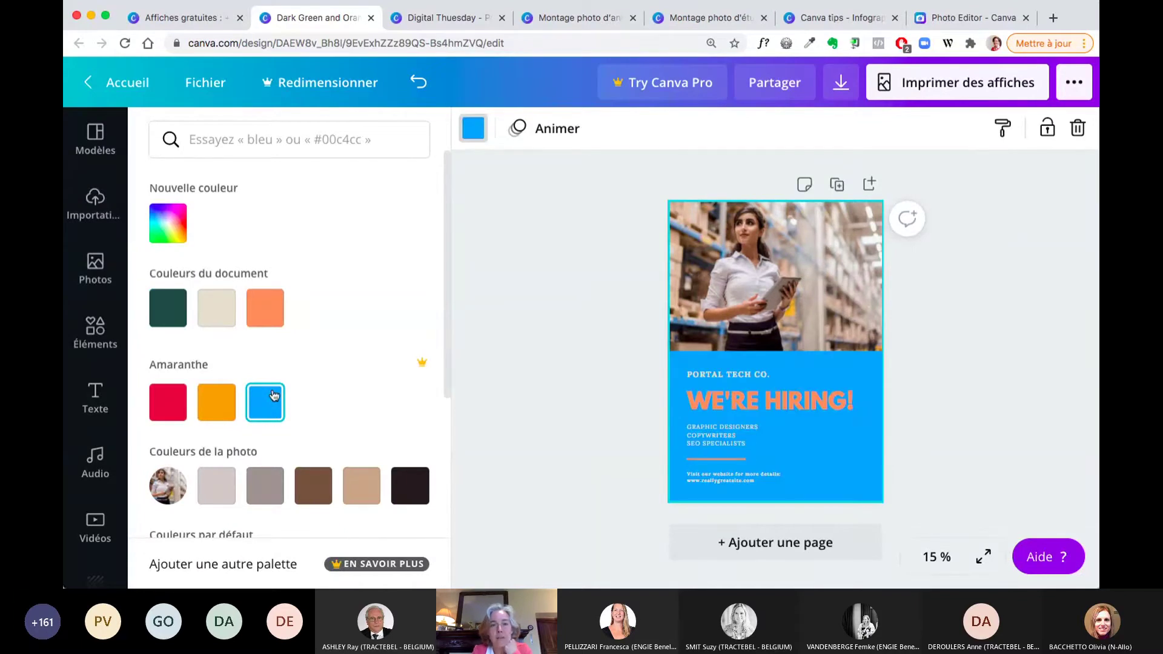
pyautogui.click(569, 197)
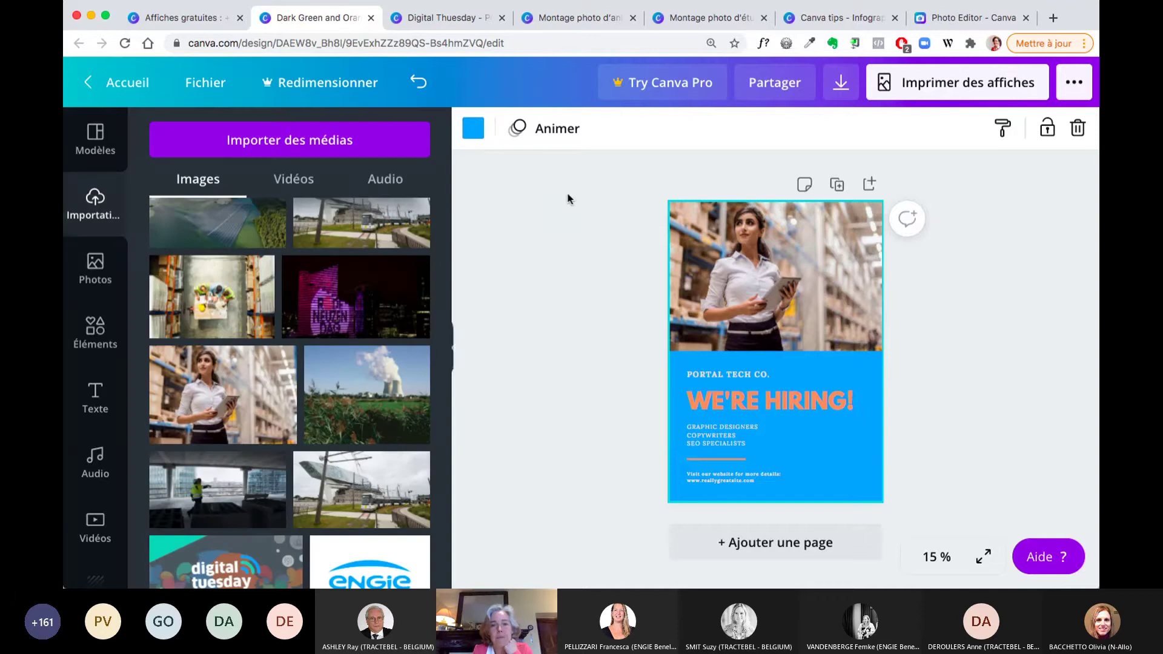
# Step: Change the colour of the "WE'RE HIRING!" headline to white, using the custom colour code #FFFFFF
pyautogui.doubleClick(770, 405)
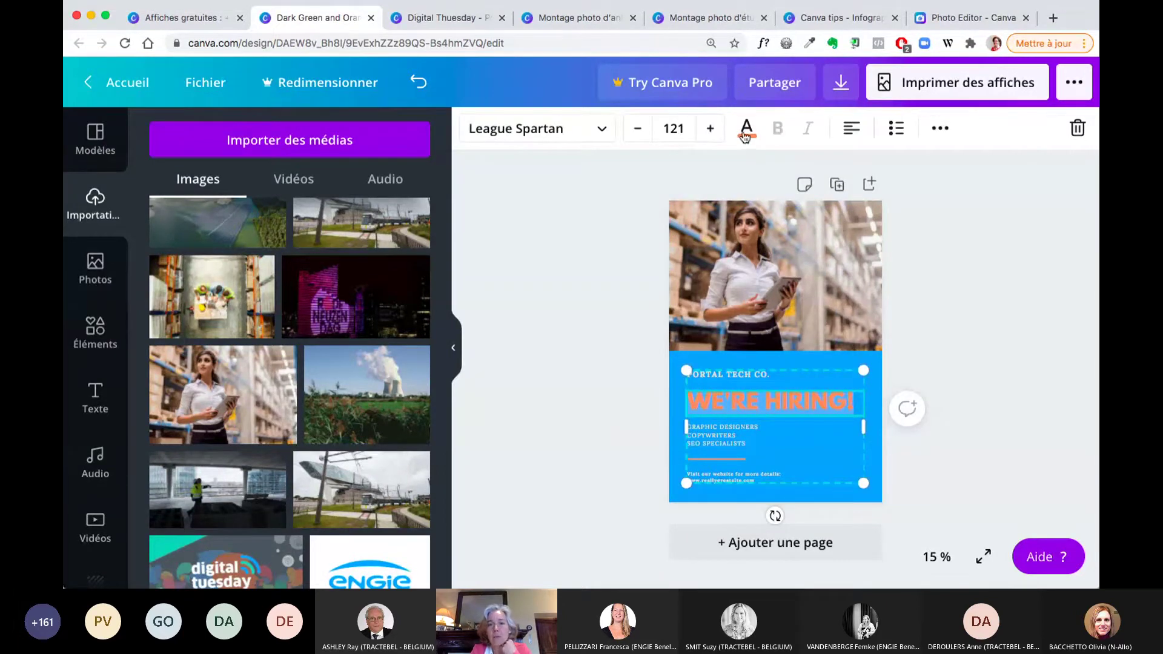
pyautogui.click(746, 130)
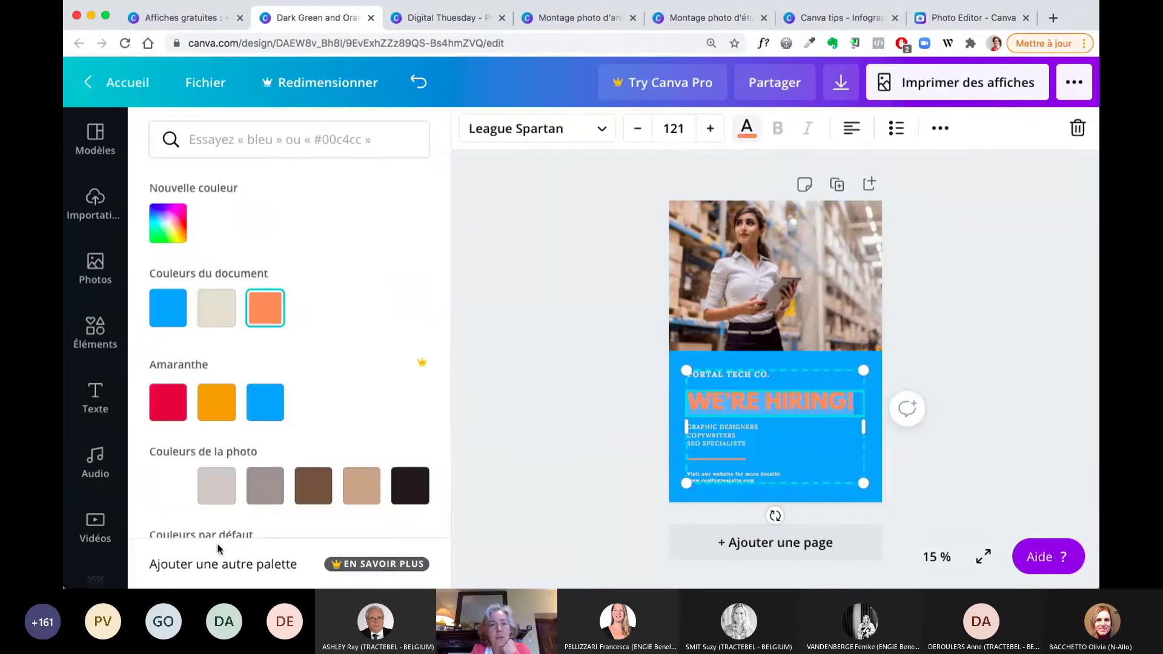
pyautogui.click(249, 141)
pyautogui.write('#')
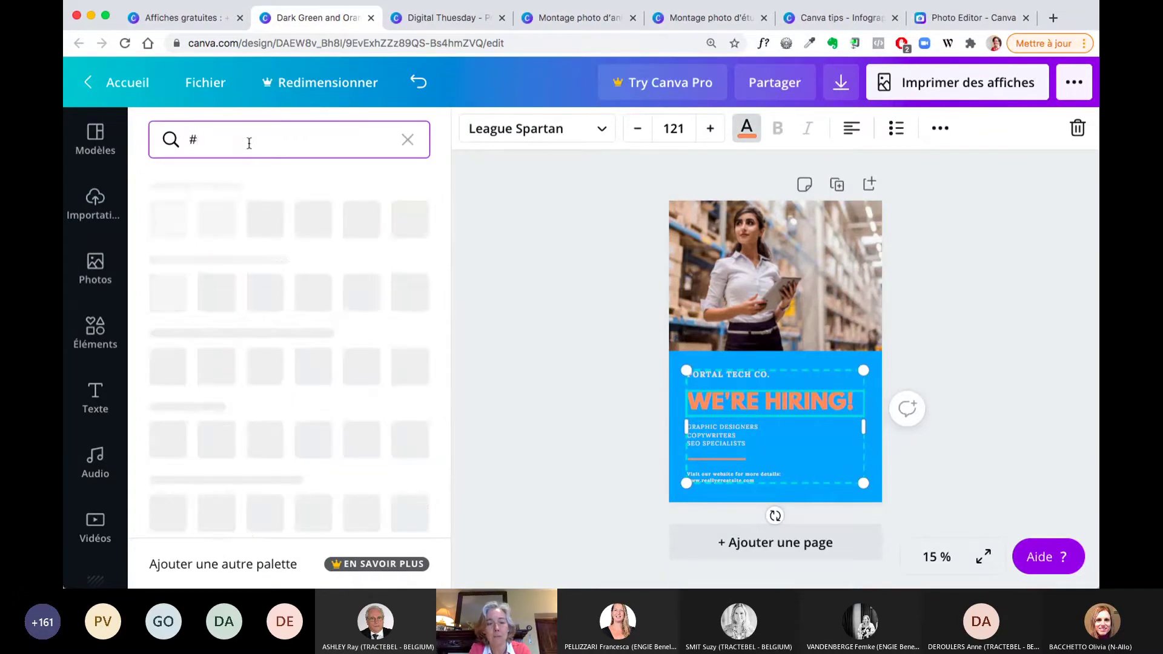
pyautogui.click(407, 140)
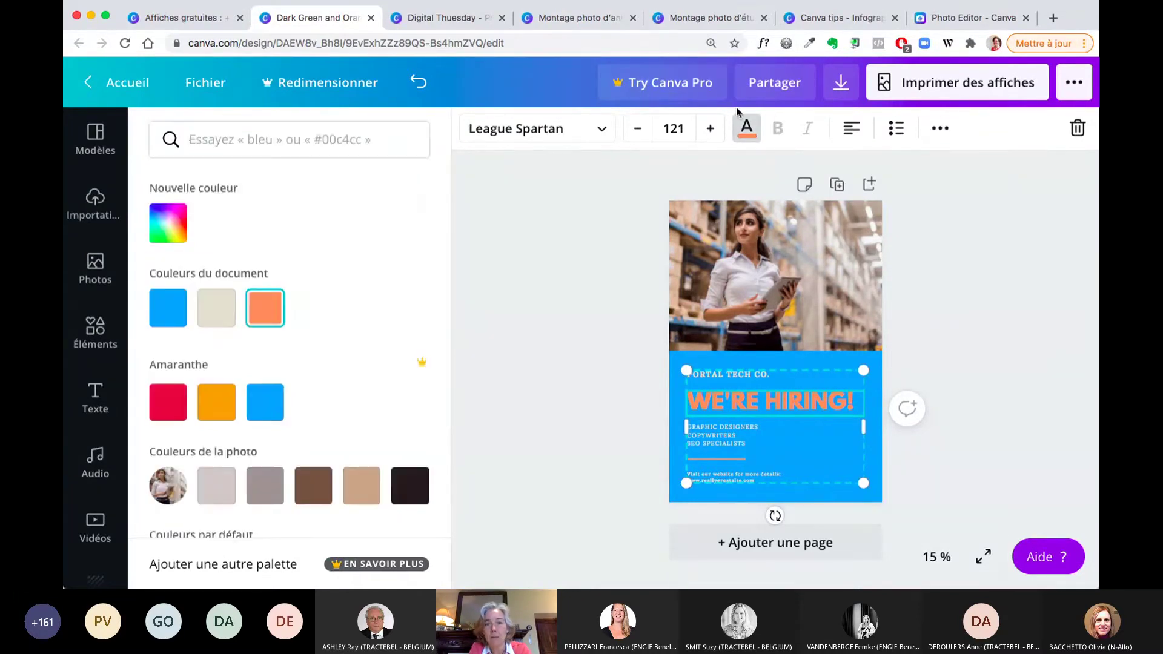
pyautogui.click(744, 132)
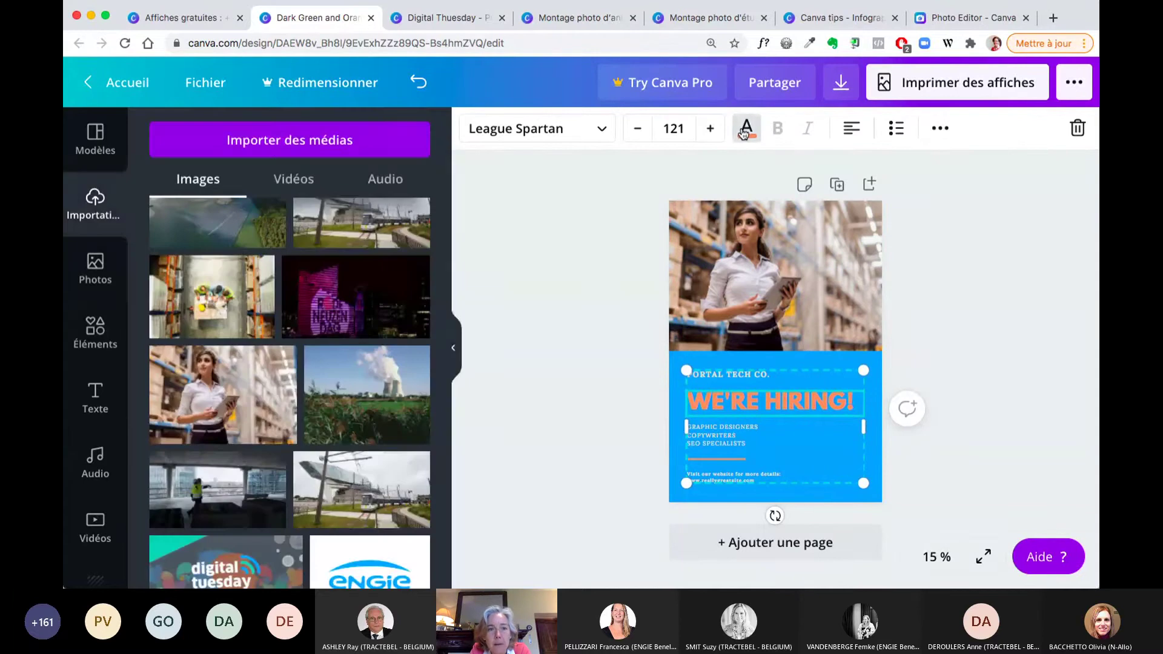
pyautogui.click(744, 132)
pyautogui.click(168, 228)
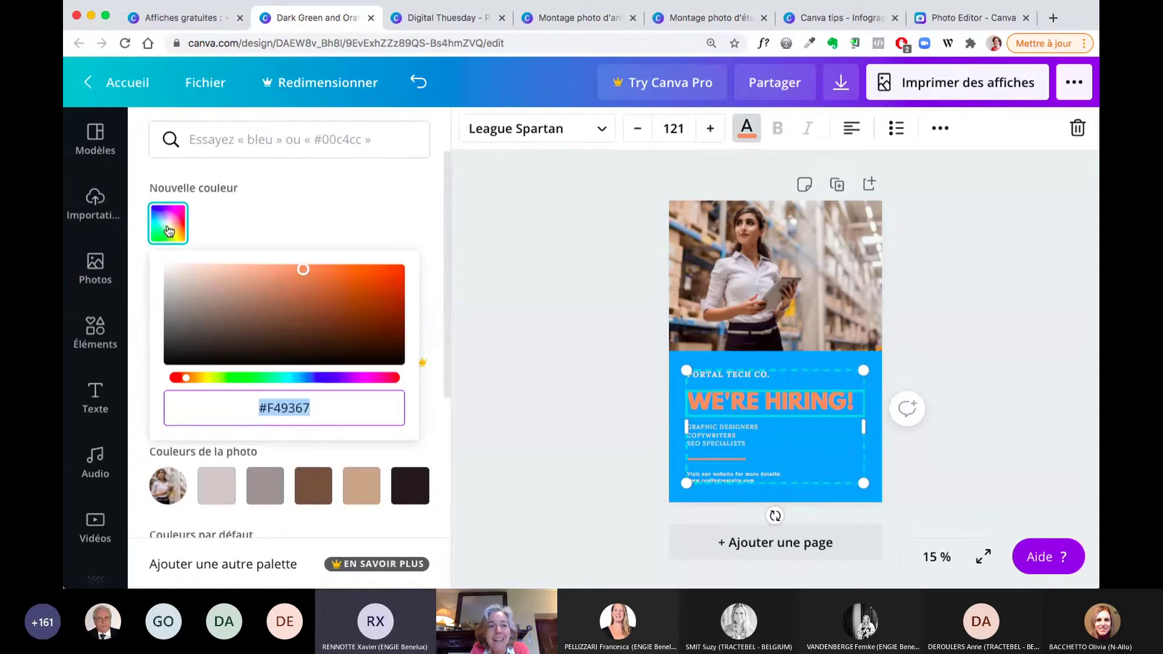
pyautogui.moveTo(273, 408); pyautogui.dragTo(329, 409)
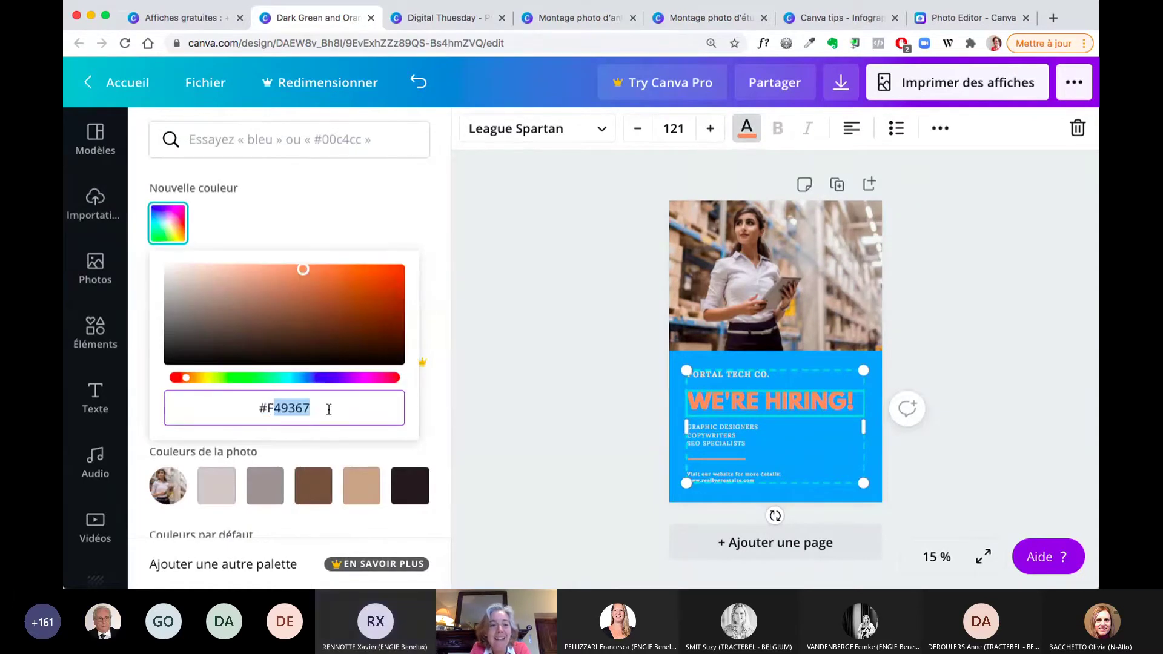
pyautogui.write('FFFFFF')
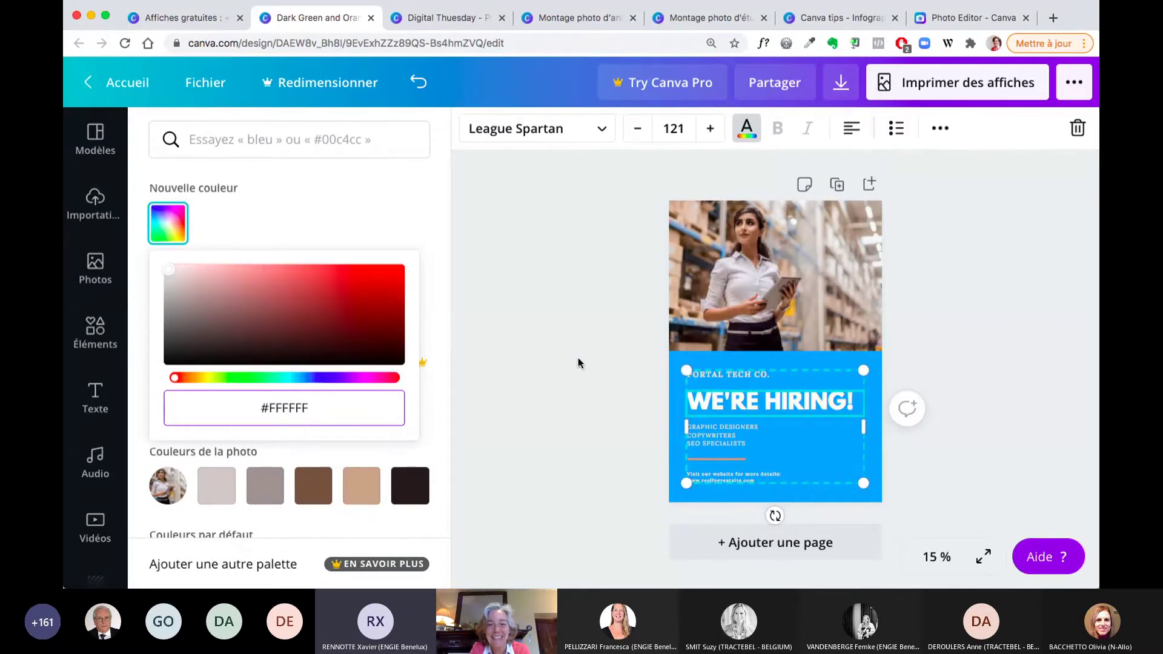
pyautogui.click(578, 363)
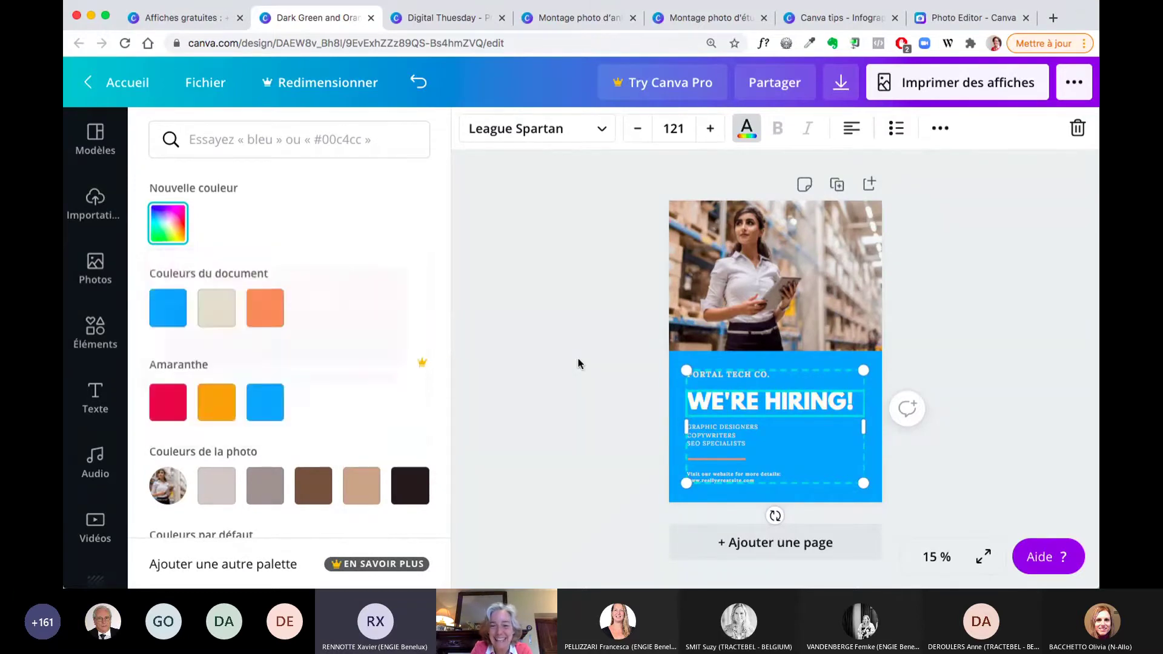
# Step: Recolour the "PORTAL TECH CO." line and the list of job titles with the document's white
pyautogui.click(751, 378)
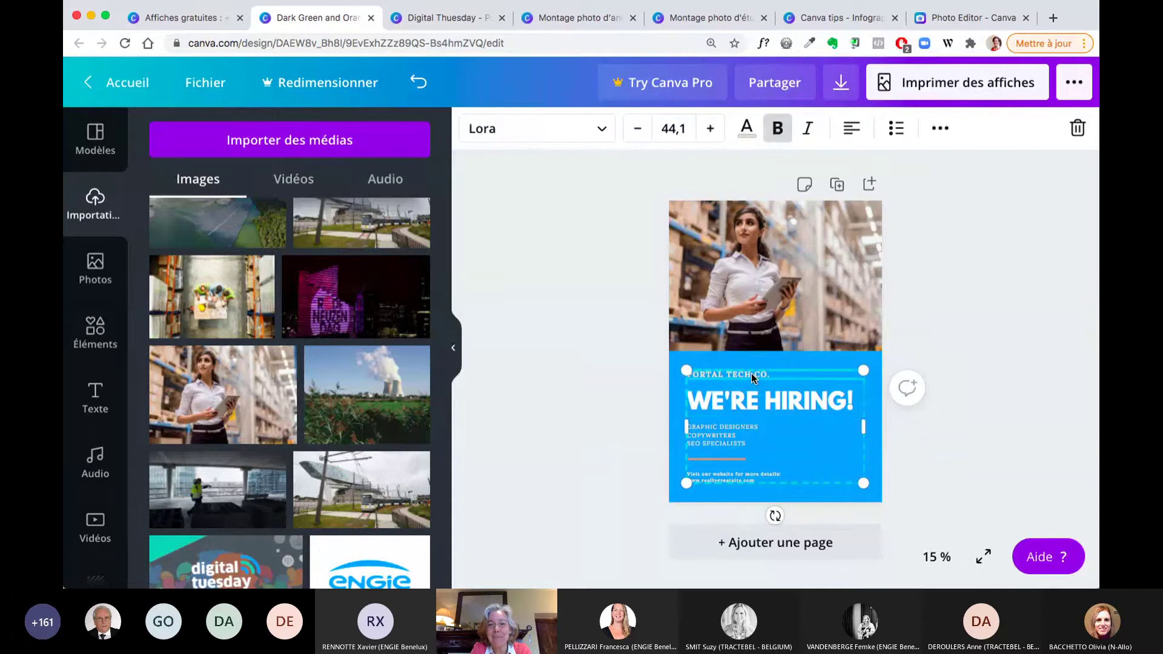
pyautogui.click(747, 128)
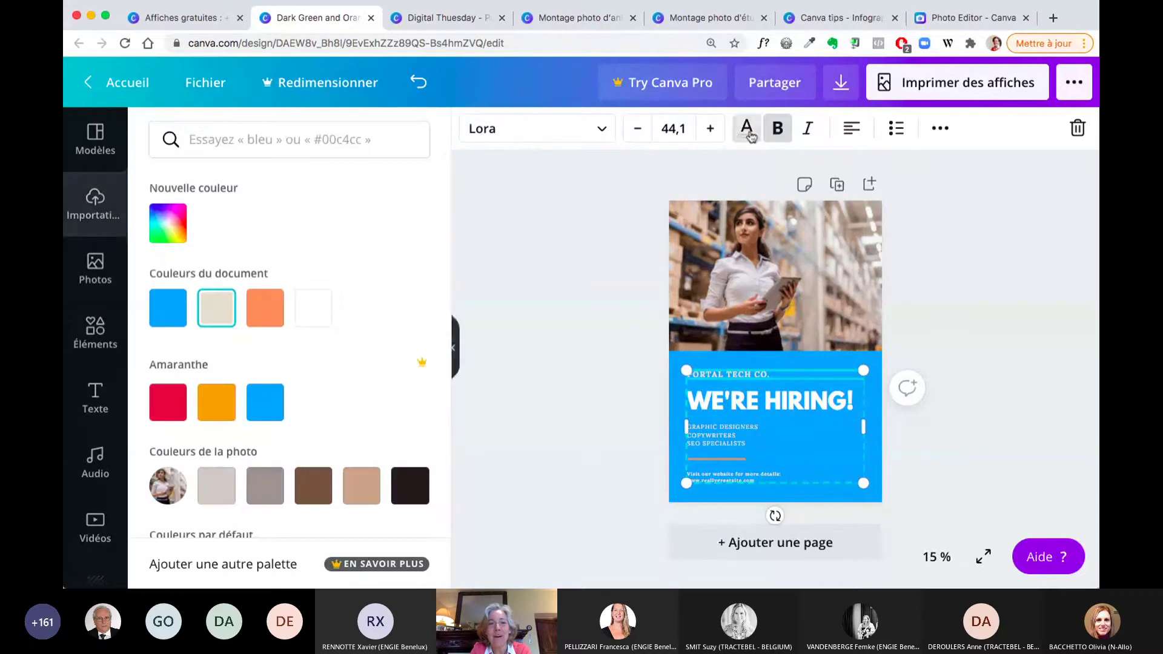
pyautogui.click(313, 308)
pyautogui.click(714, 435)
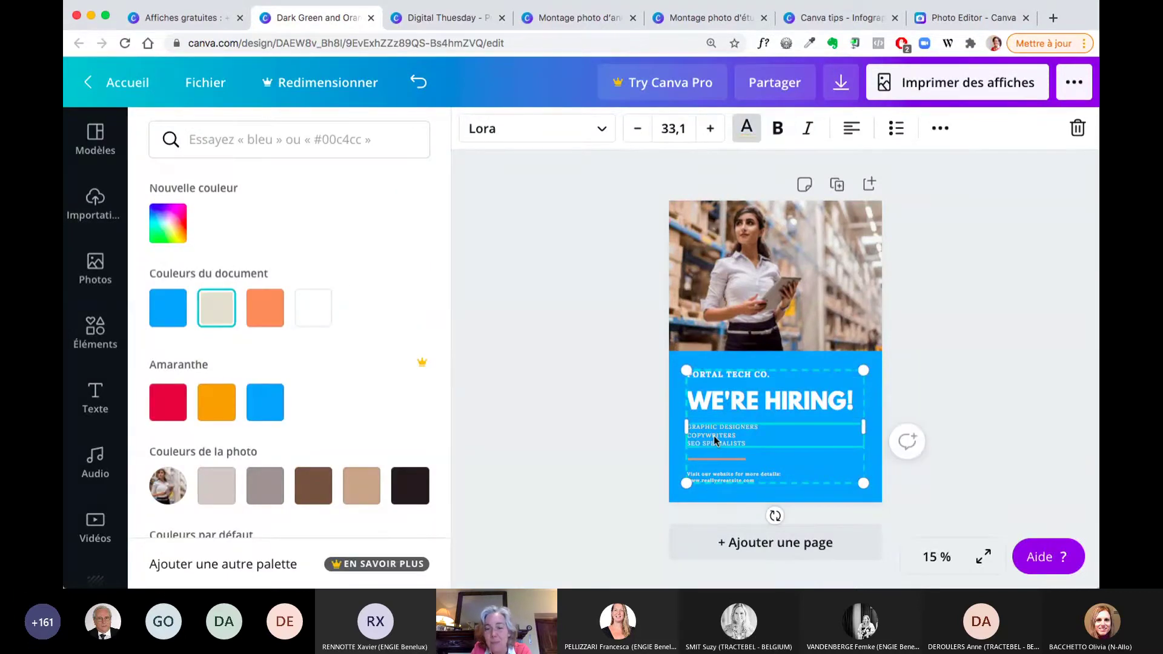
pyautogui.click(315, 310)
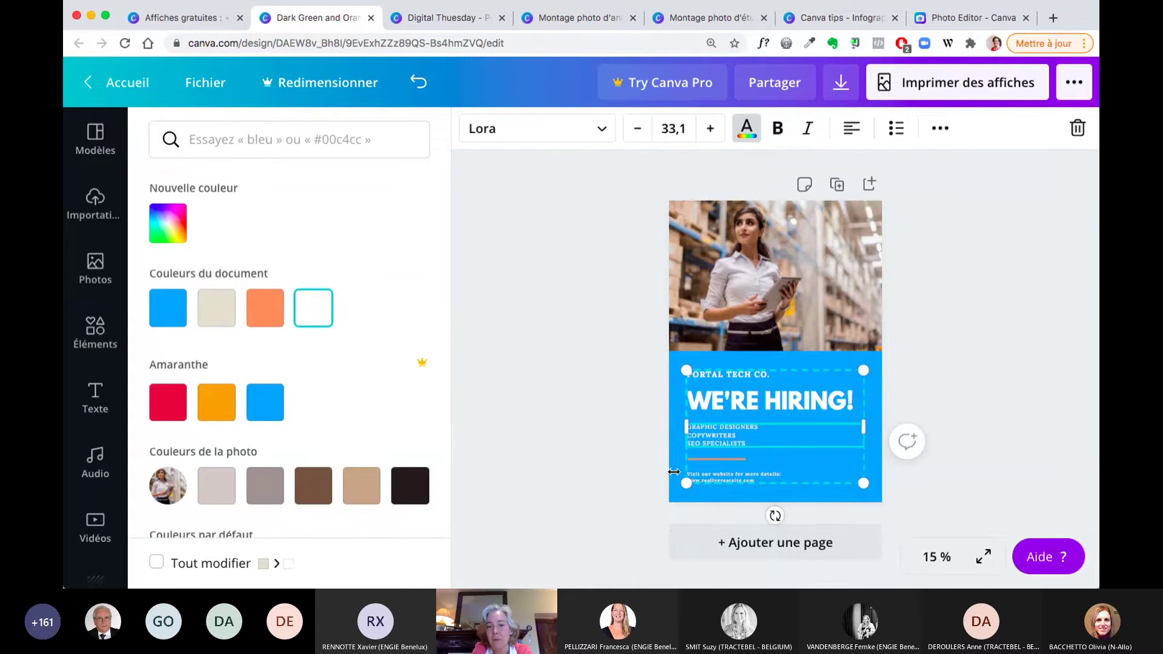
# Step: Change the orange divider line beneath the job titles to the document's white
pyautogui.click(728, 459)
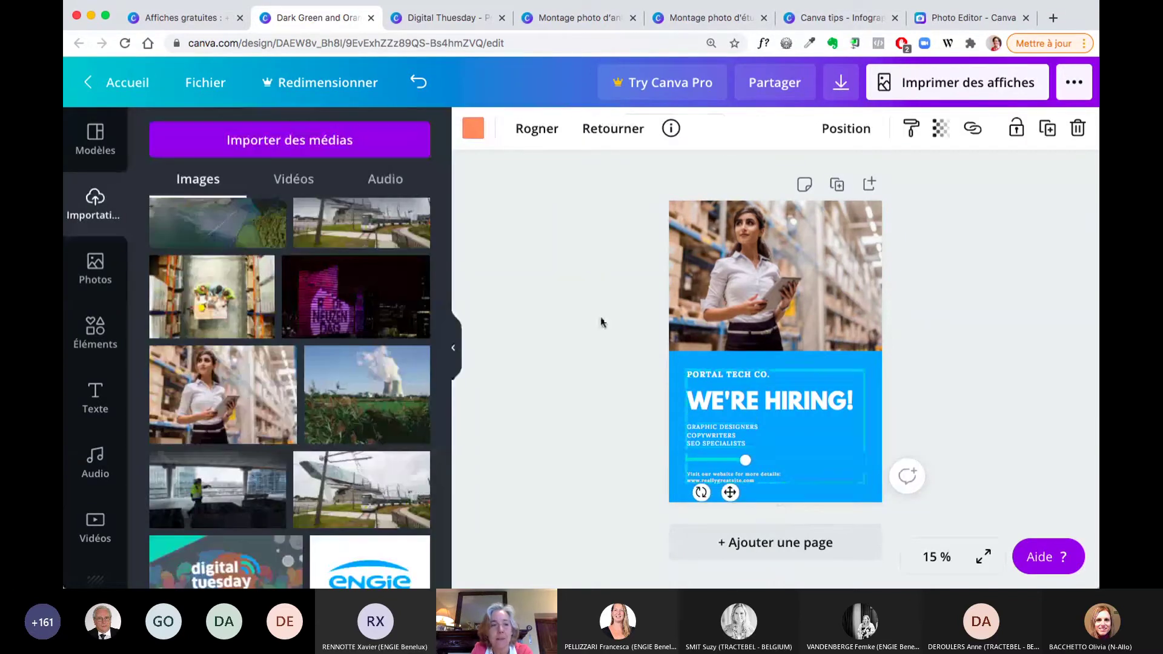
pyautogui.click(477, 131)
pyautogui.click(313, 308)
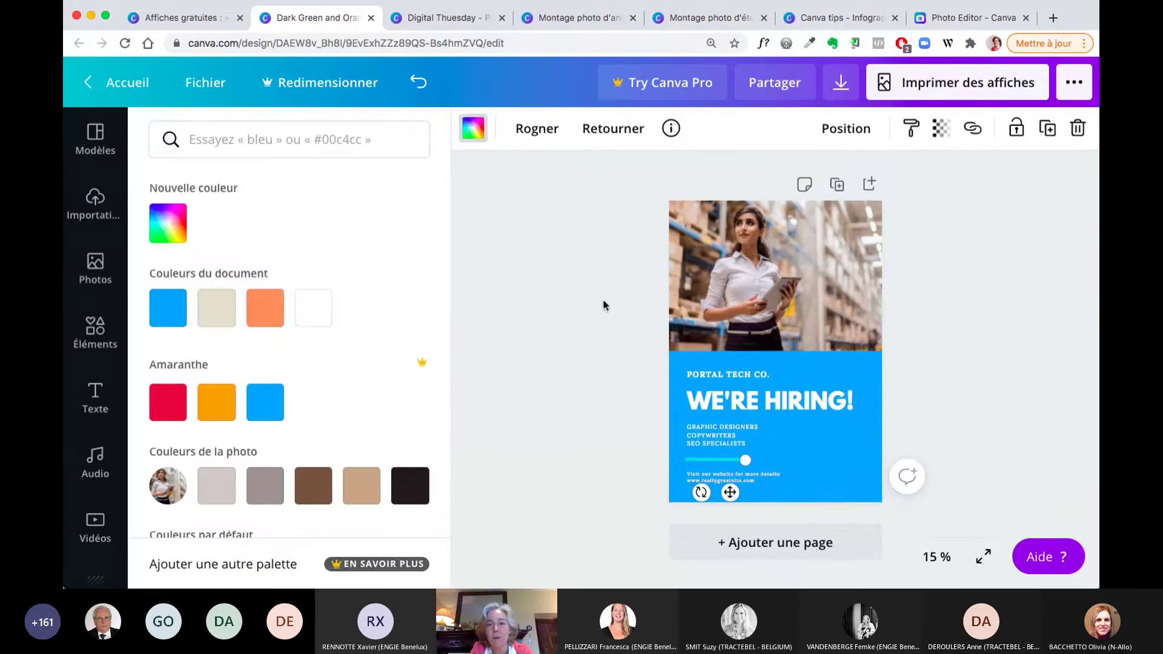
pyautogui.press('Escape')
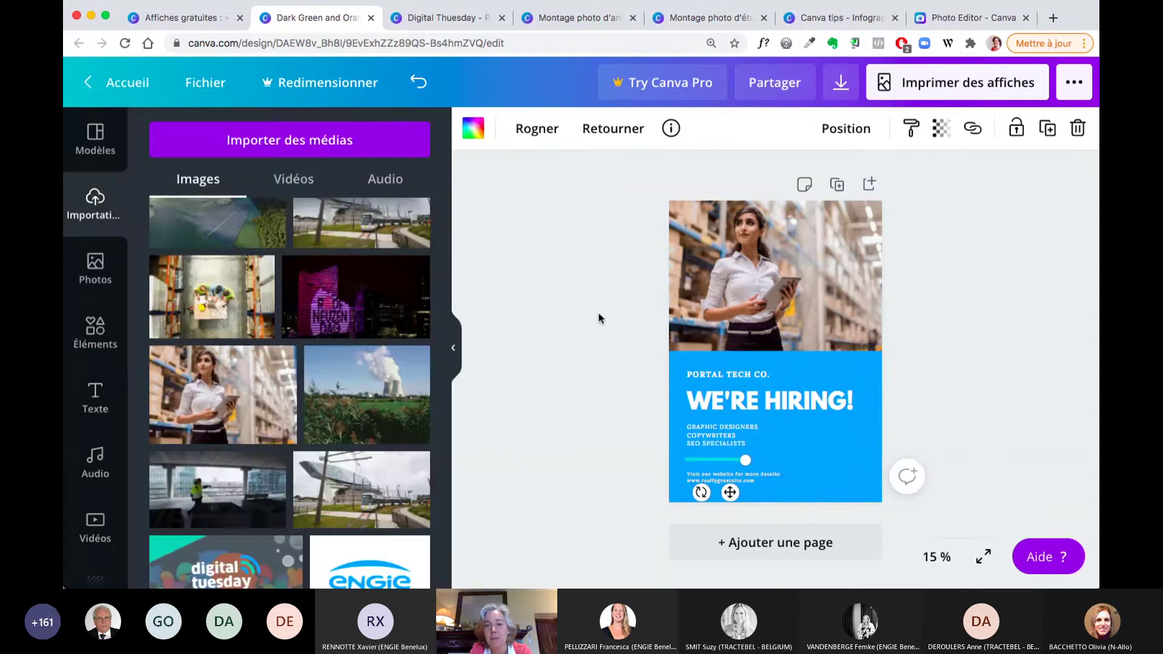
pyautogui.click(1001, 326)
# Step: Recolour the website details text at the foot of the poster with the document's white
pyautogui.click(742, 481)
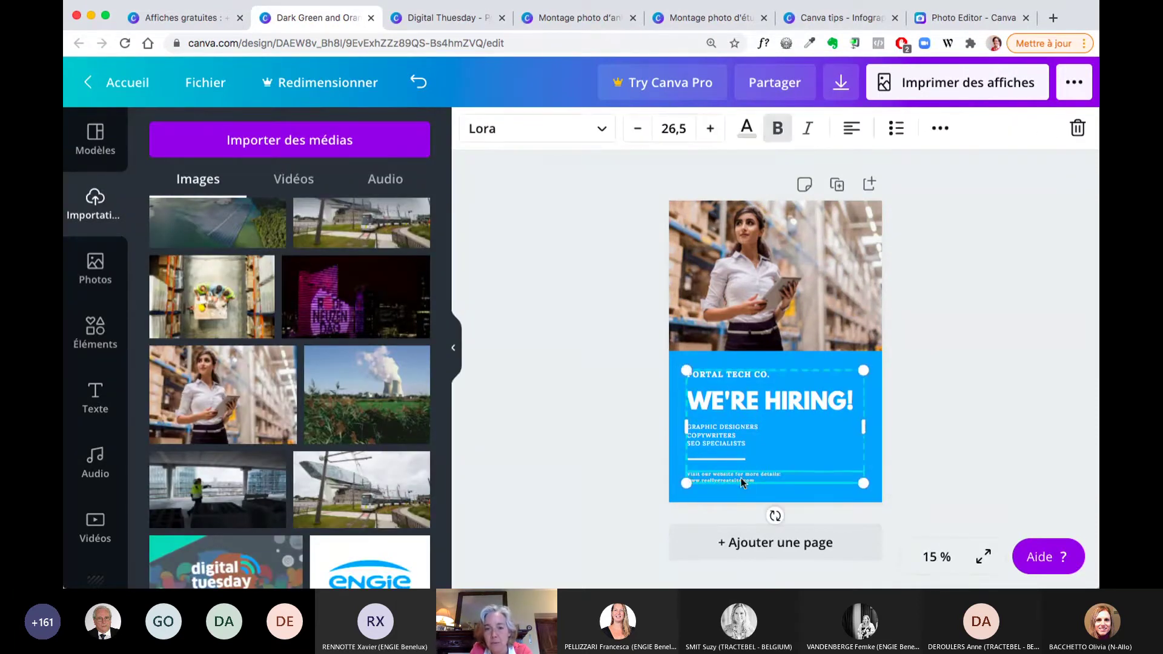
pyautogui.click(746, 130)
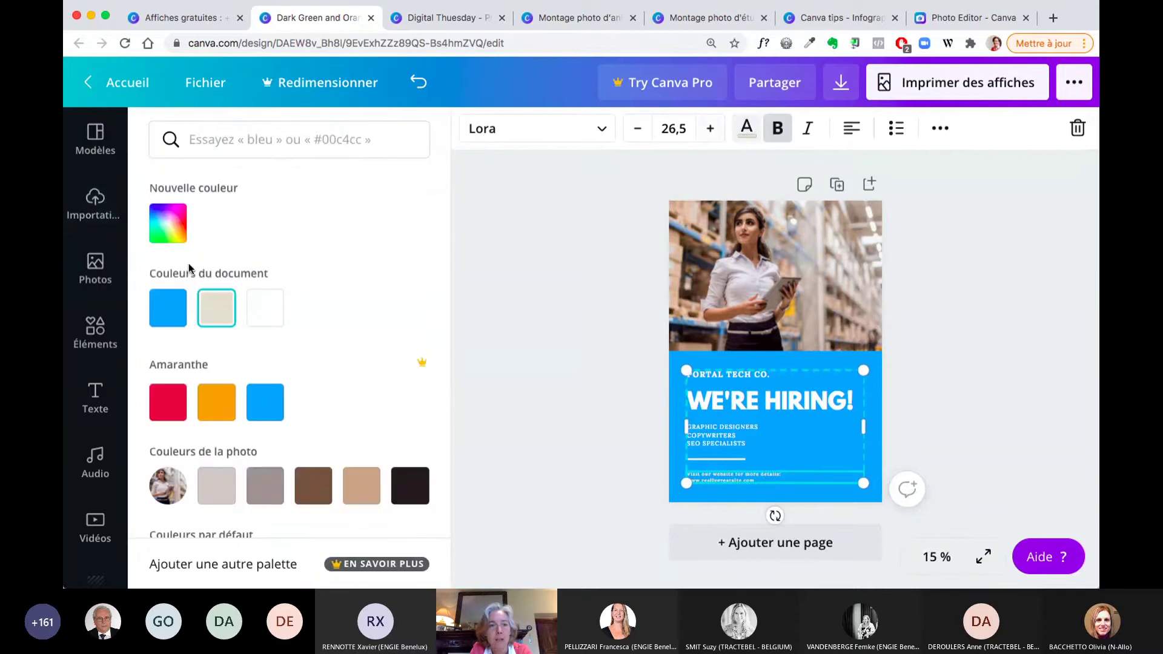
pyautogui.click(265, 308)
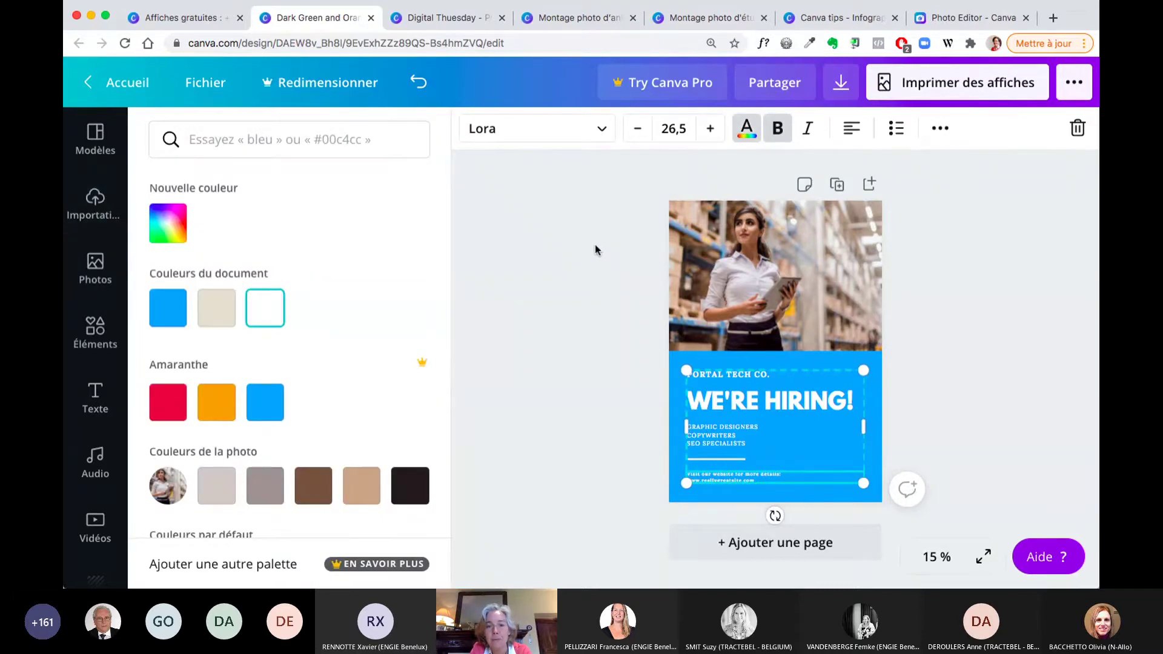
pyautogui.press('Escape')
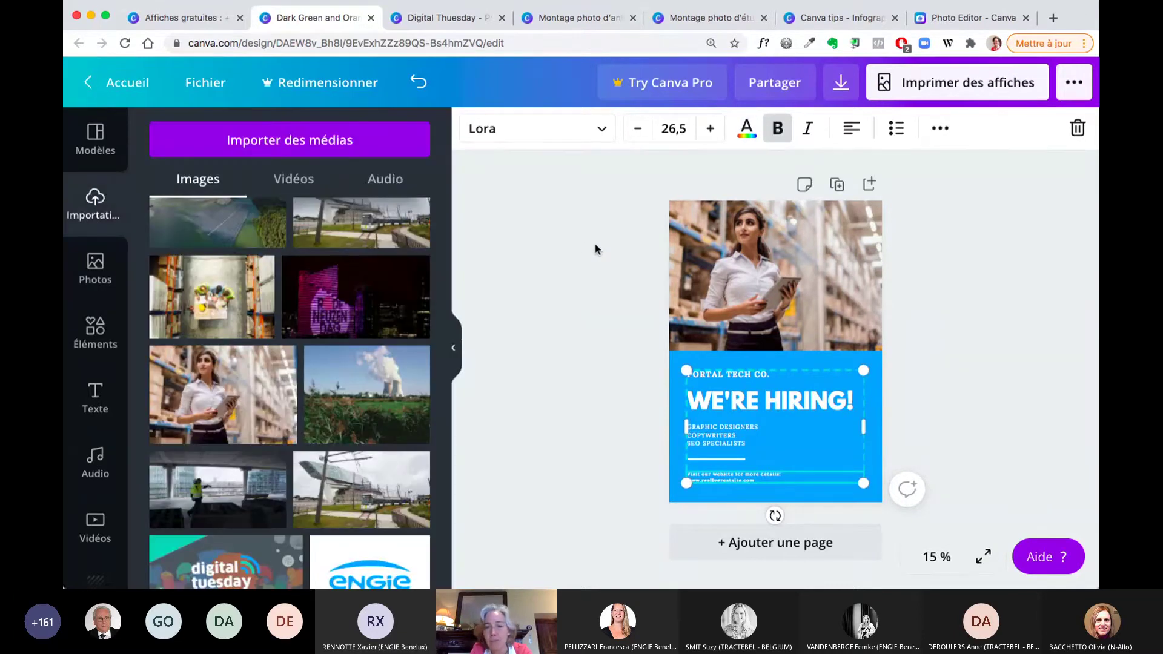
pyautogui.click(583, 247)
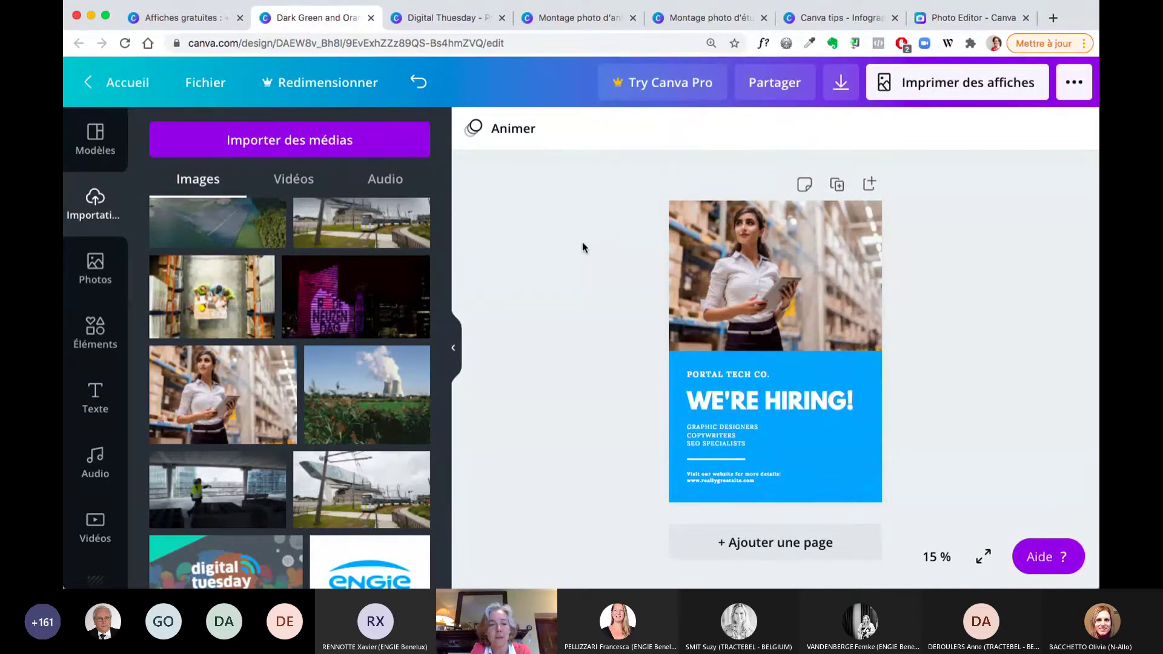
# Step: Set the font of the "PORTAL TECH CO." line to Lato
pyautogui.click(731, 375)
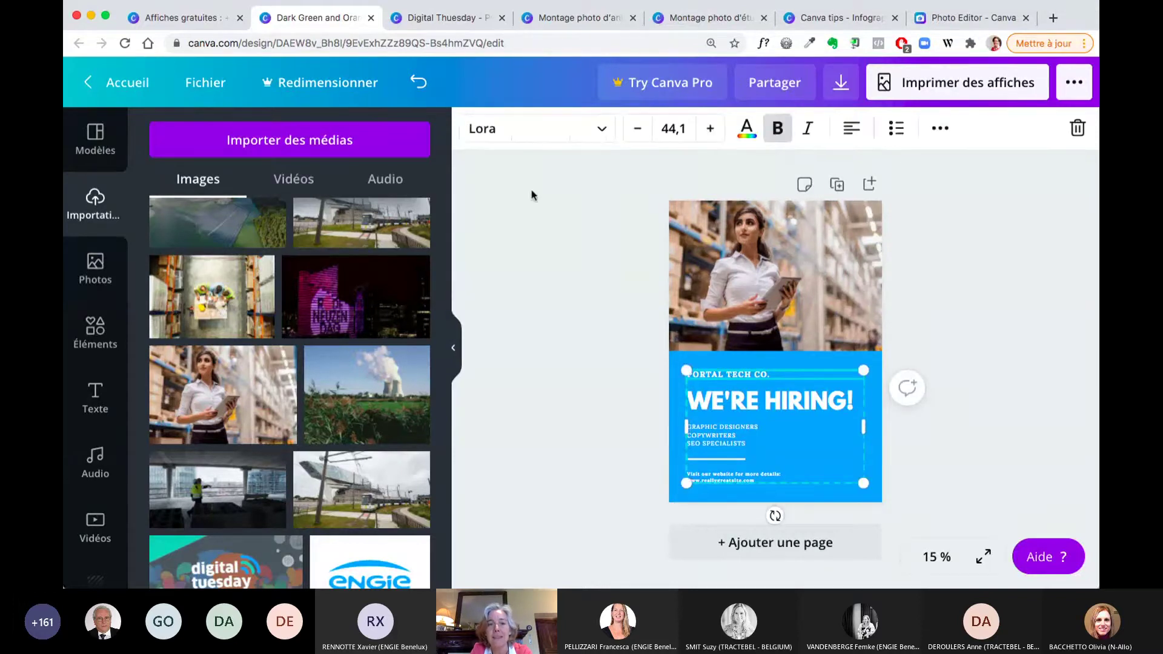
pyautogui.click(522, 135)
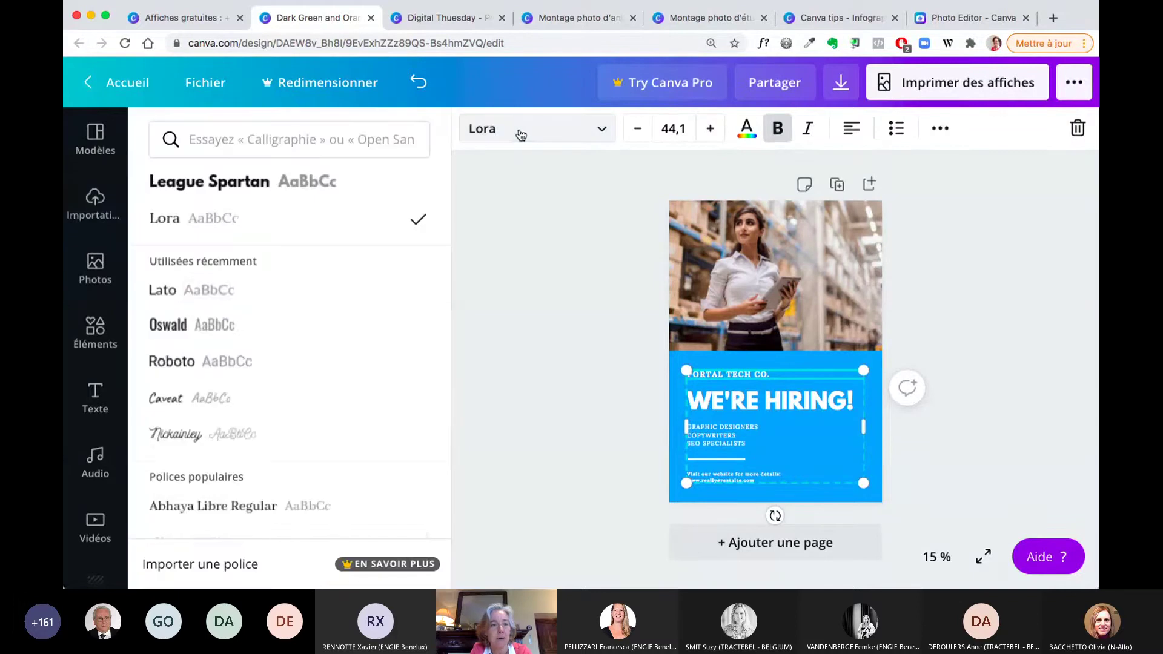
pyautogui.click(210, 297)
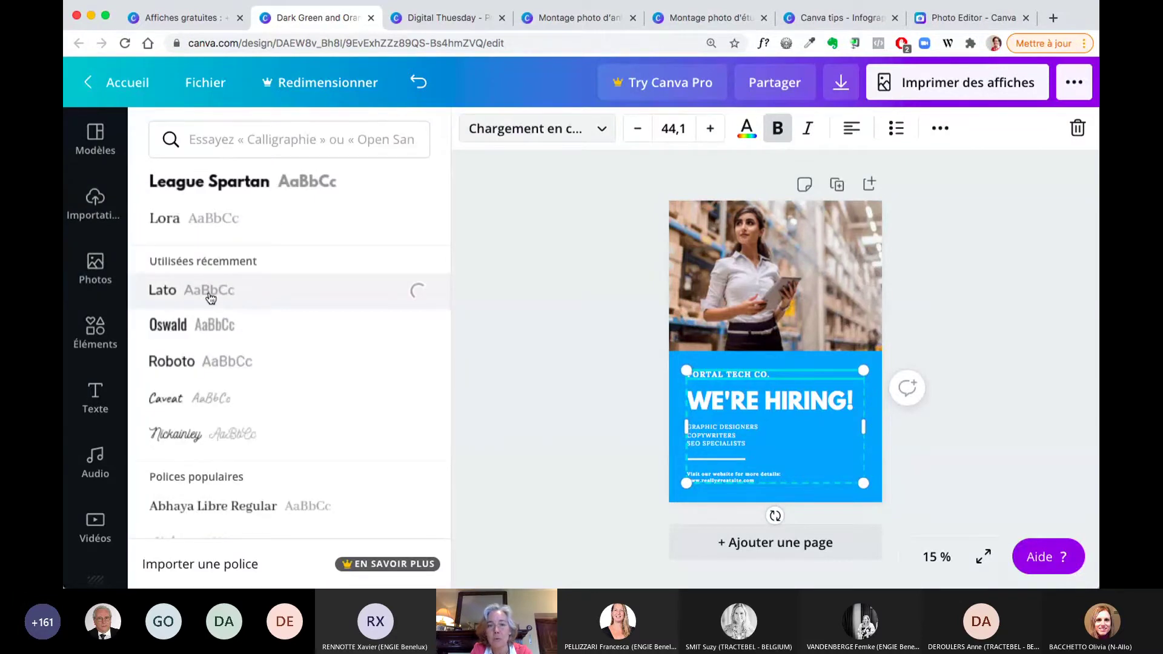
# Step: Select the "WE'RE HIRING!" headline for a font change
pyautogui.click(754, 403)
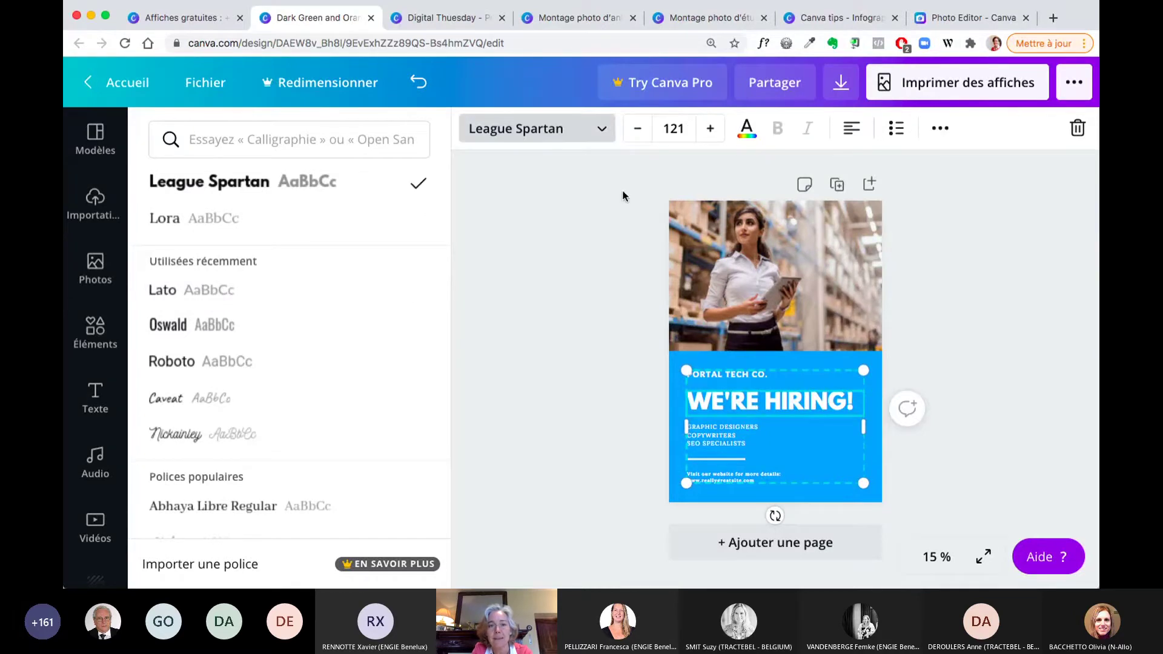
pyautogui.click(604, 126)
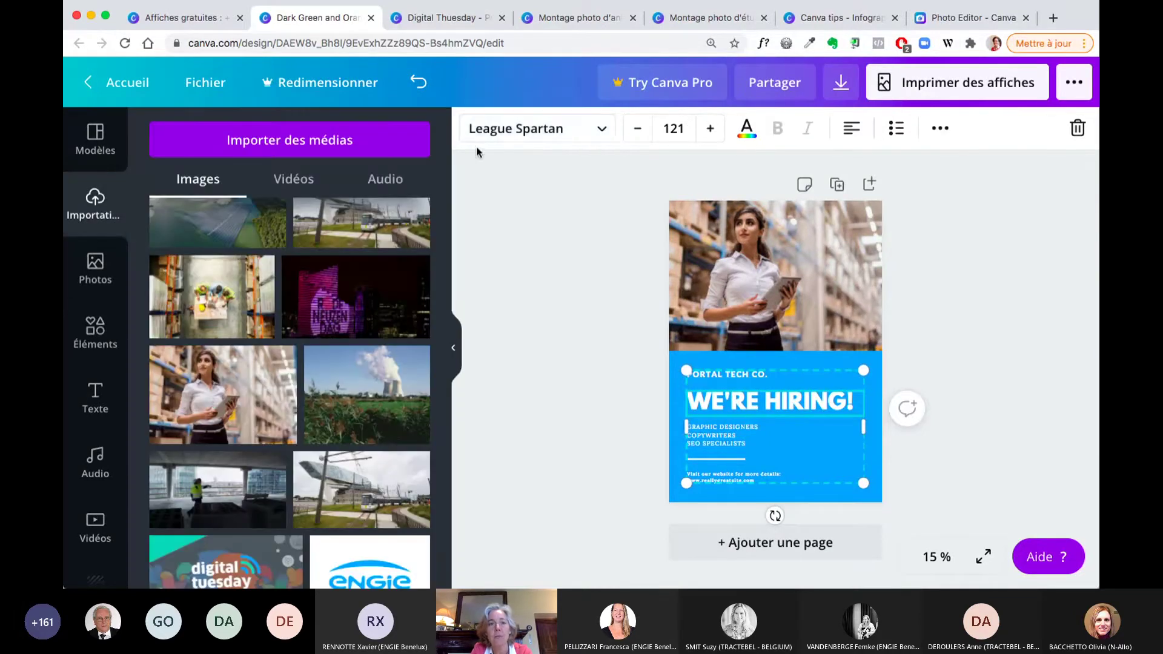
# Step: Set the "WE'RE HIRING!" headline in the Lato font and make it bold
pyautogui.click(484, 131)
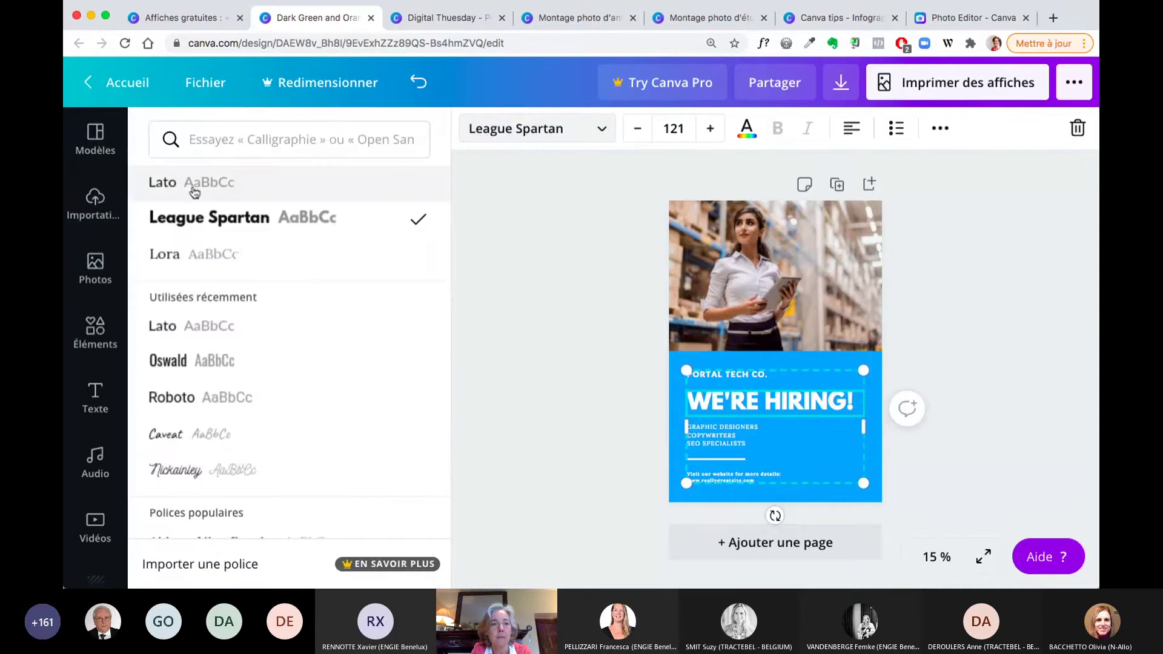
pyautogui.click(164, 185)
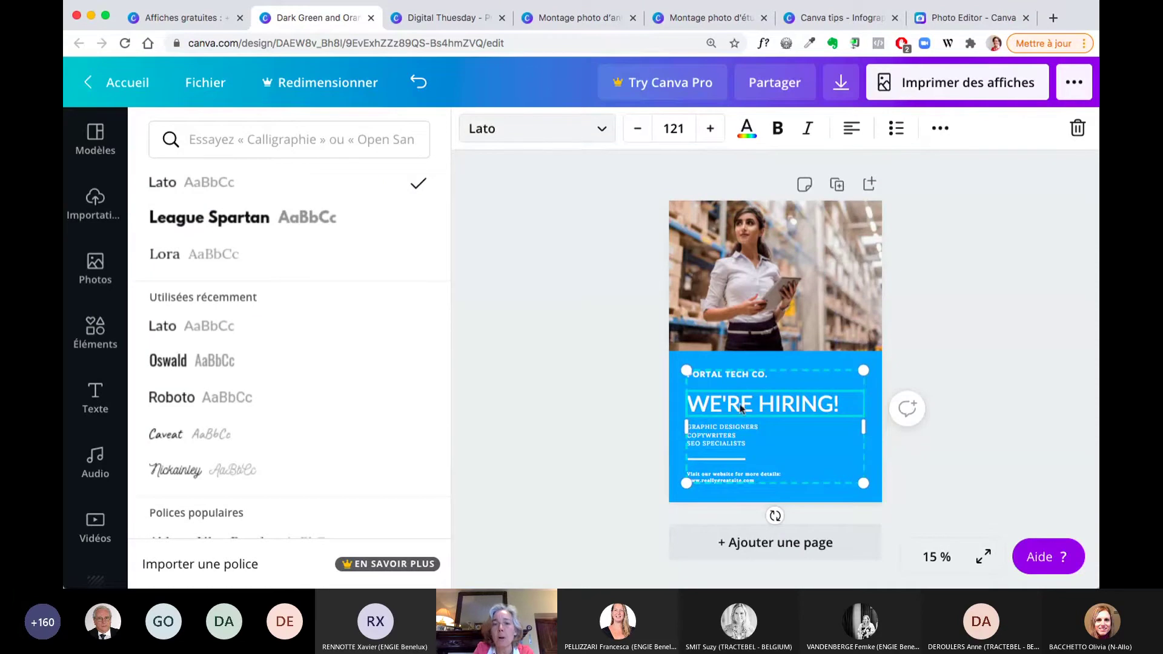
pyautogui.press('super+b')
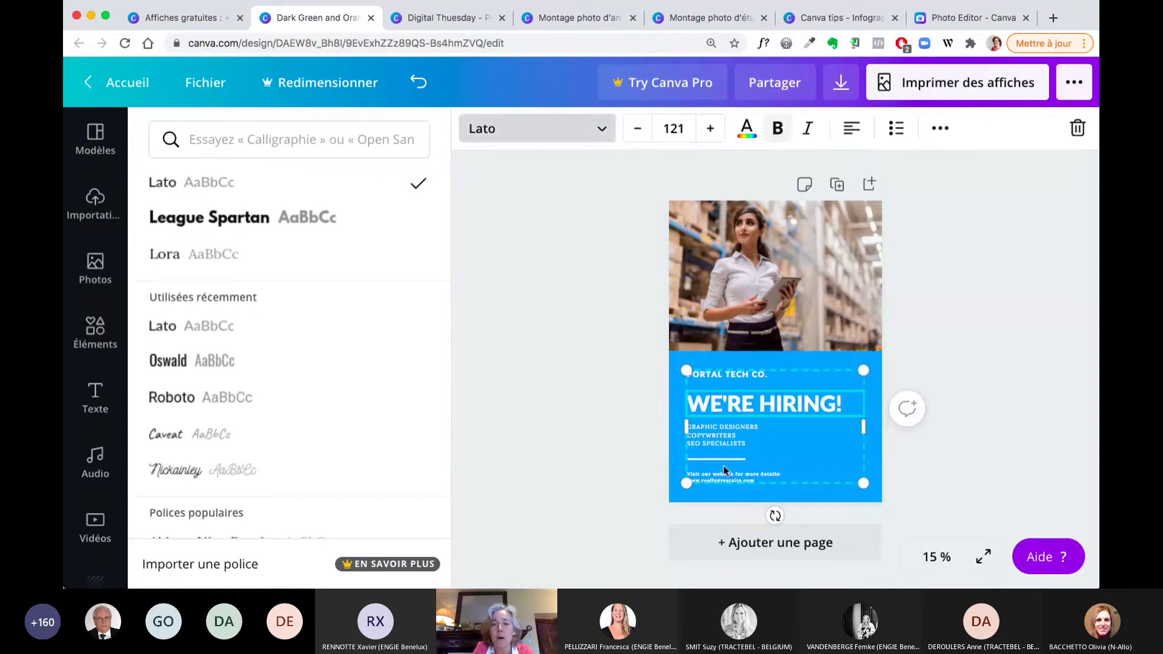
# Step: Change the font of the job list and of the website details text to Lato
pyautogui.click(722, 434)
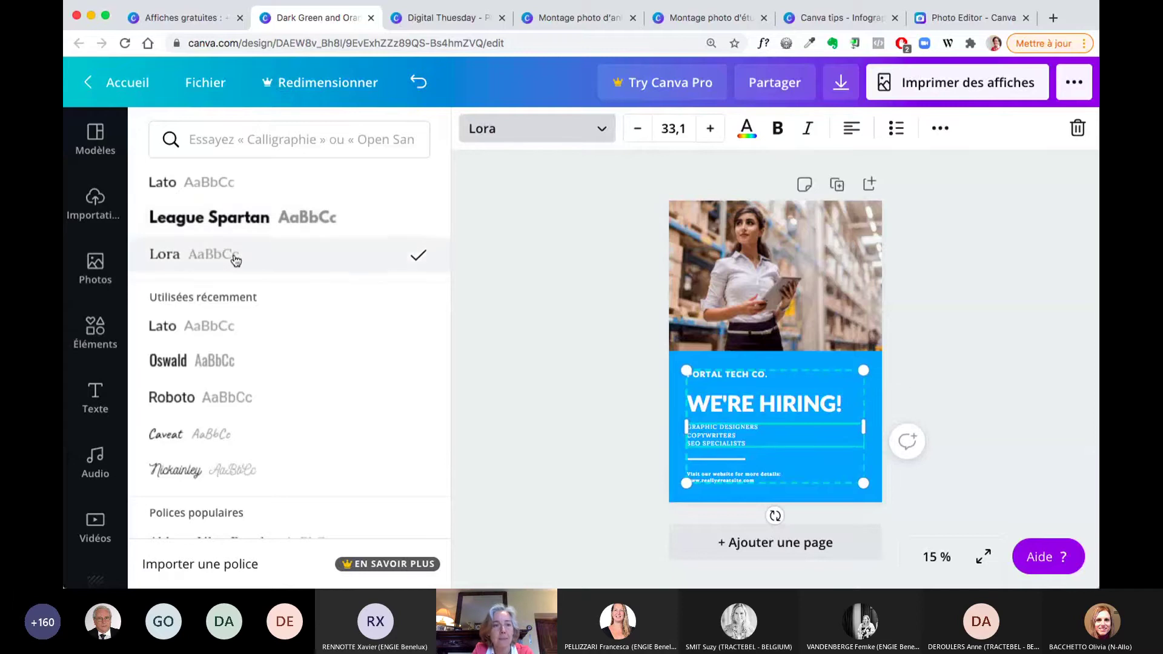
pyautogui.click(170, 182)
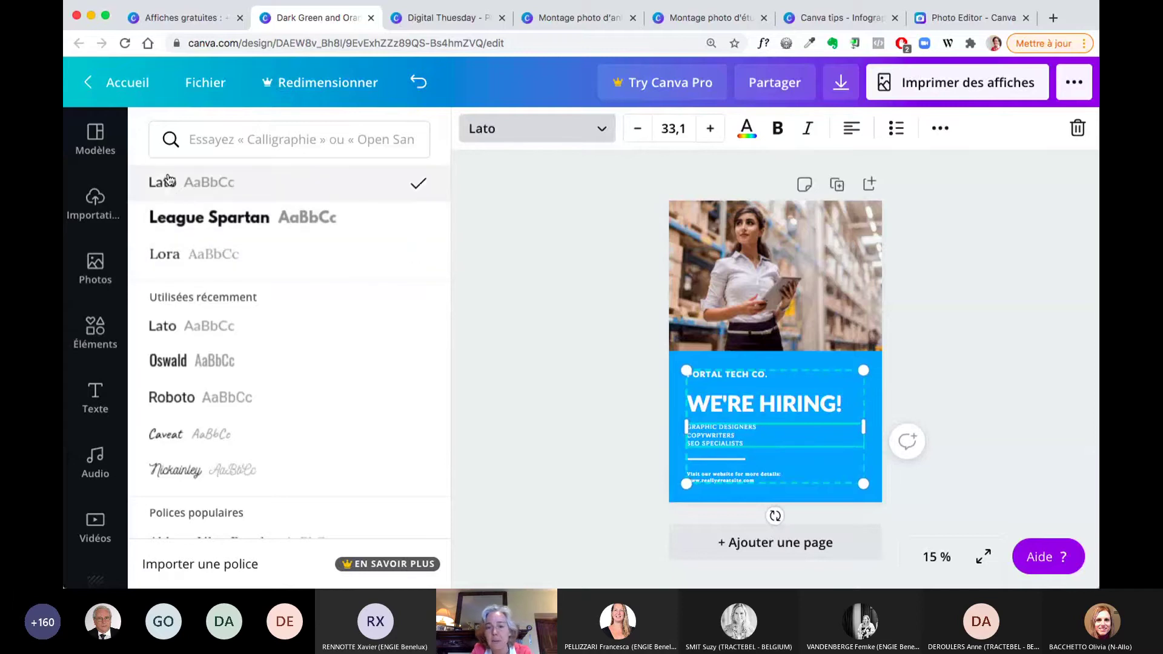
pyautogui.click(713, 479)
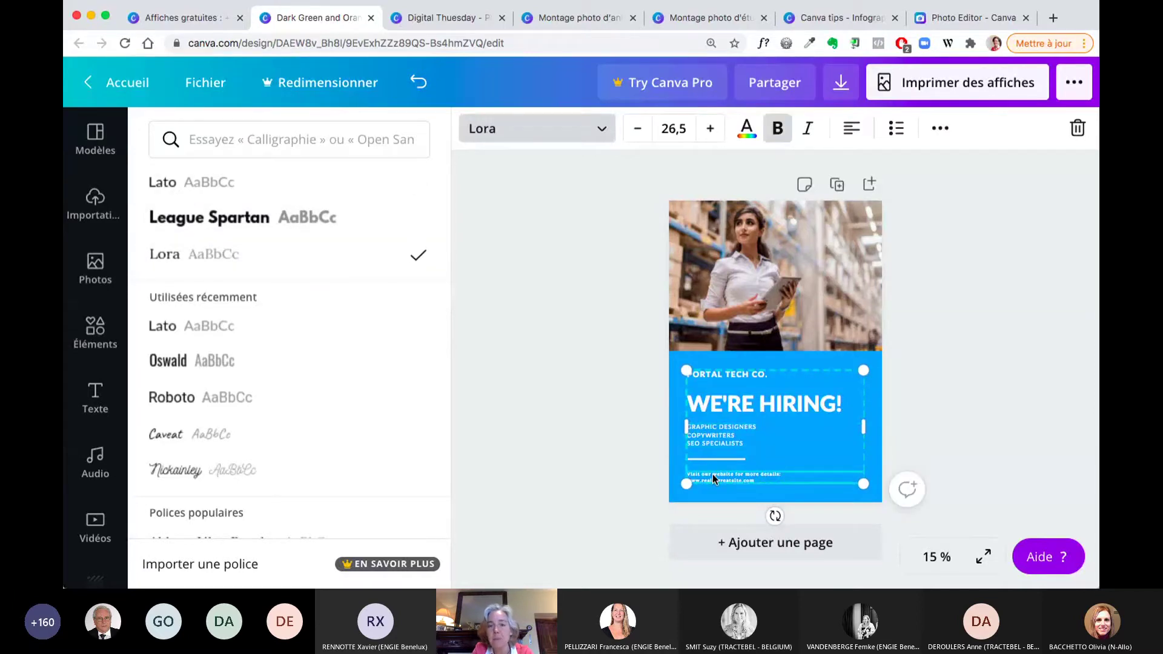
pyautogui.click(159, 185)
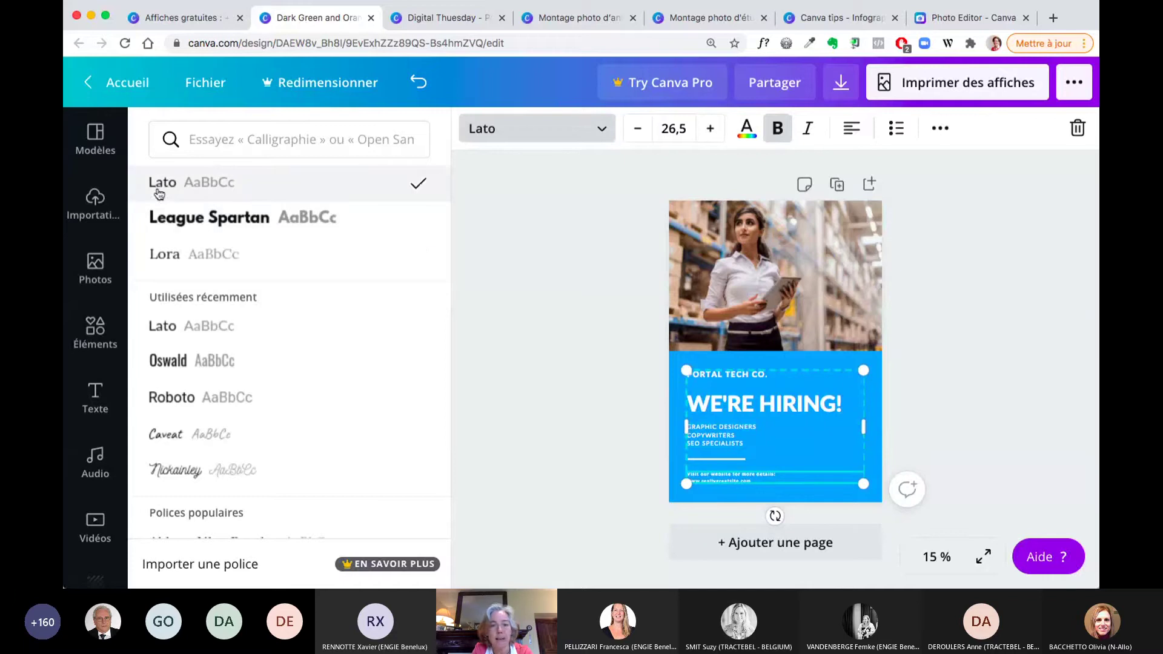
pyautogui.click(555, 378)
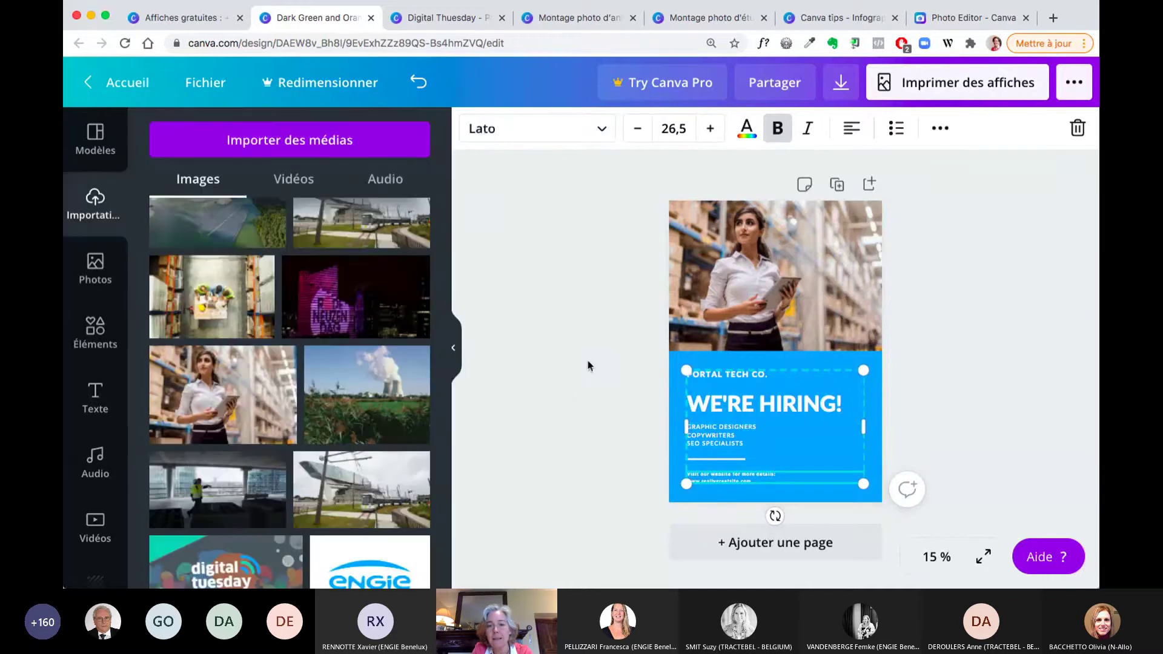
pyautogui.click(614, 358)
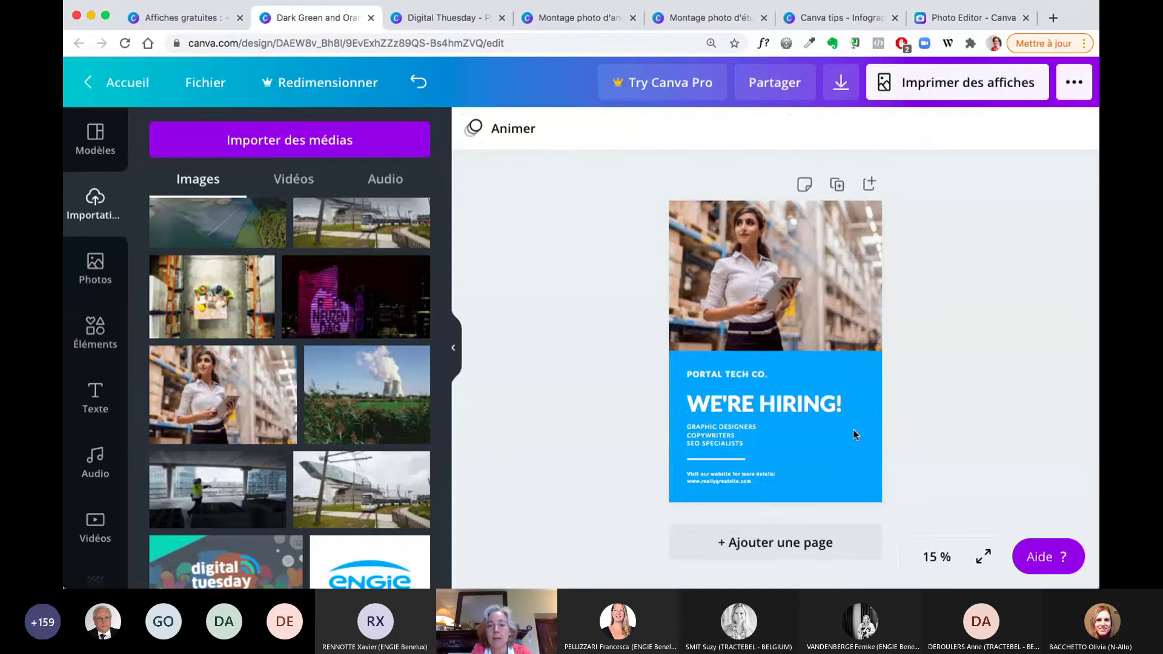
# Step: Replace the company name above the headline with "ENGIE SOLUTIONS"
pyautogui.click(762, 375)
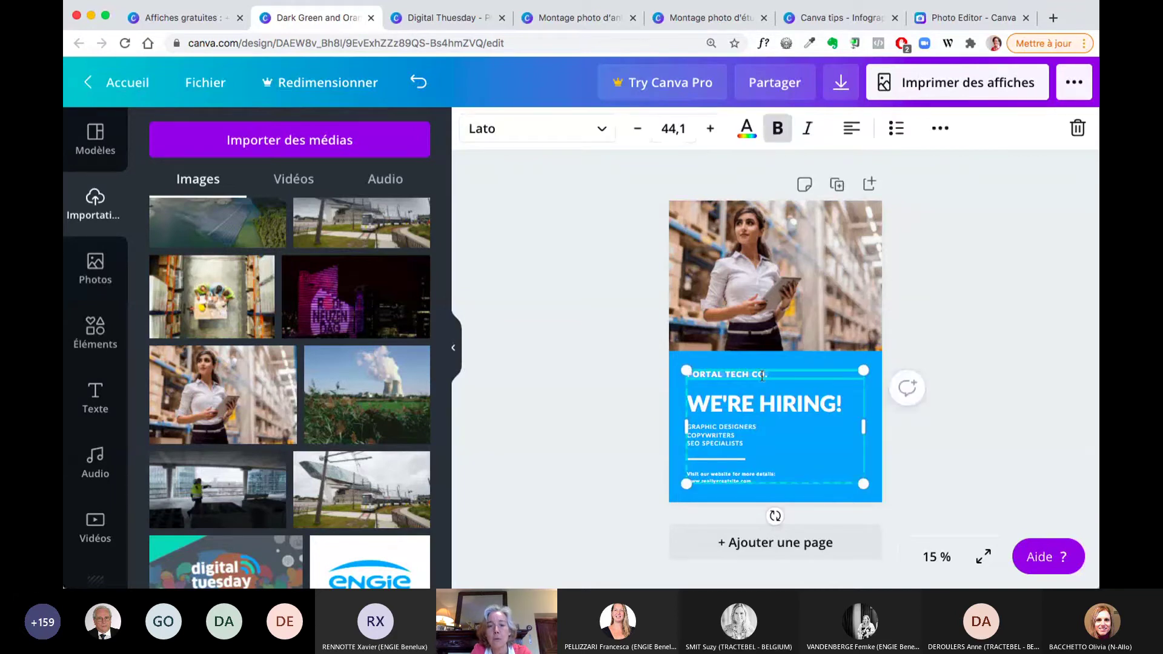
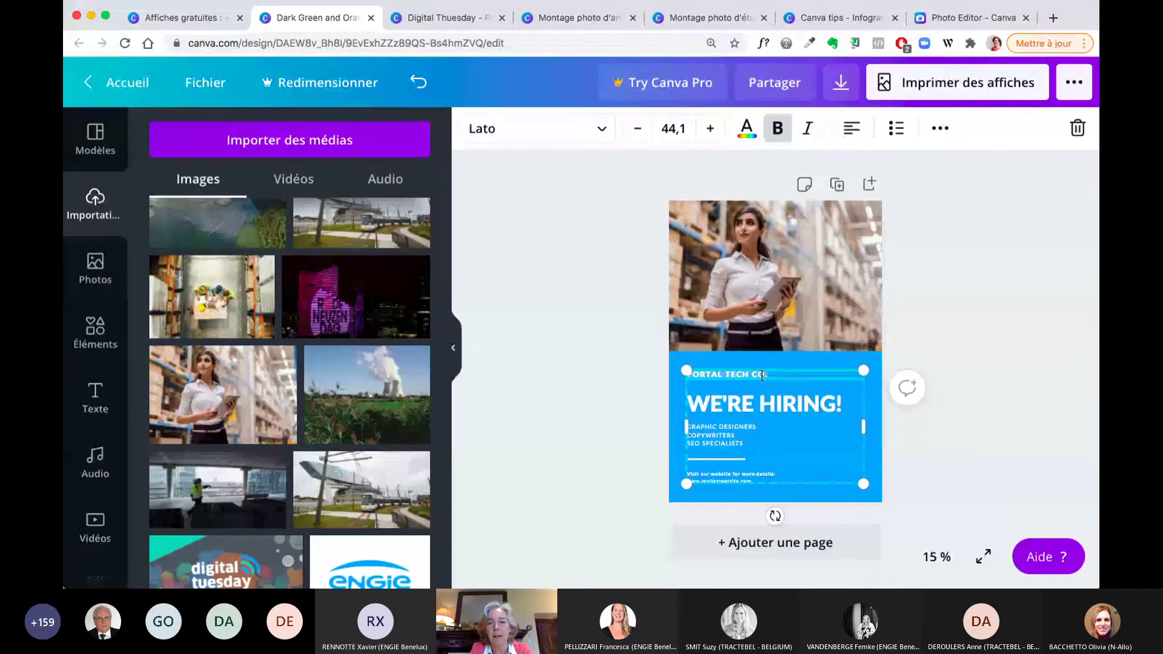
pyautogui.write('ENGI')
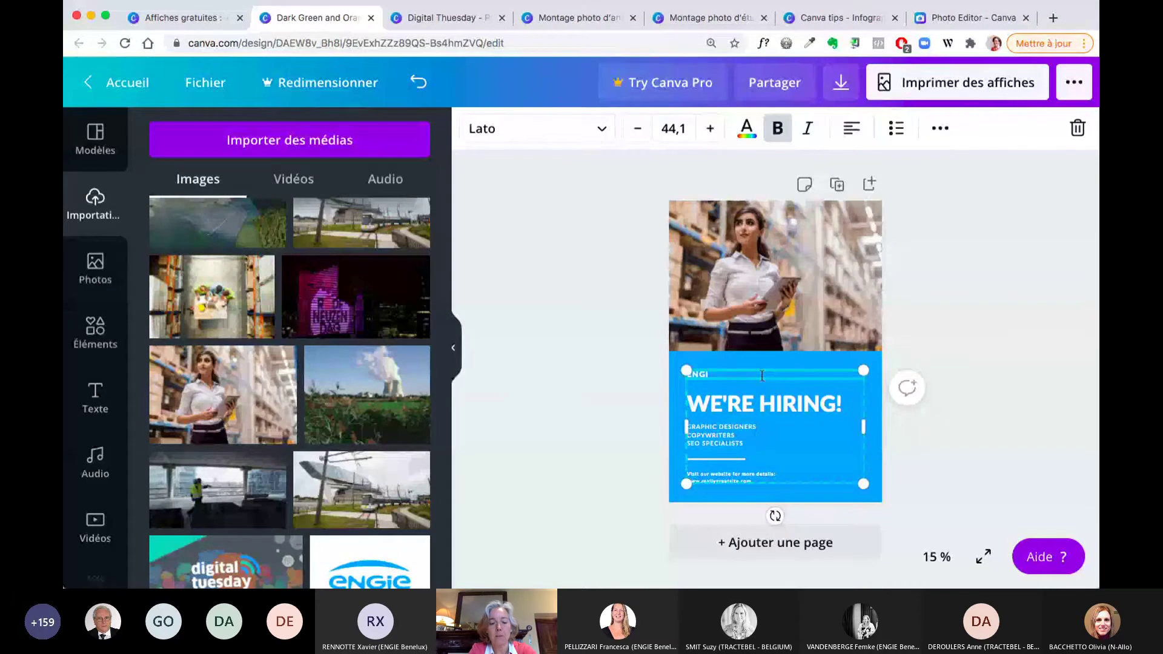
pyautogui.write('E SOLUTIONS')
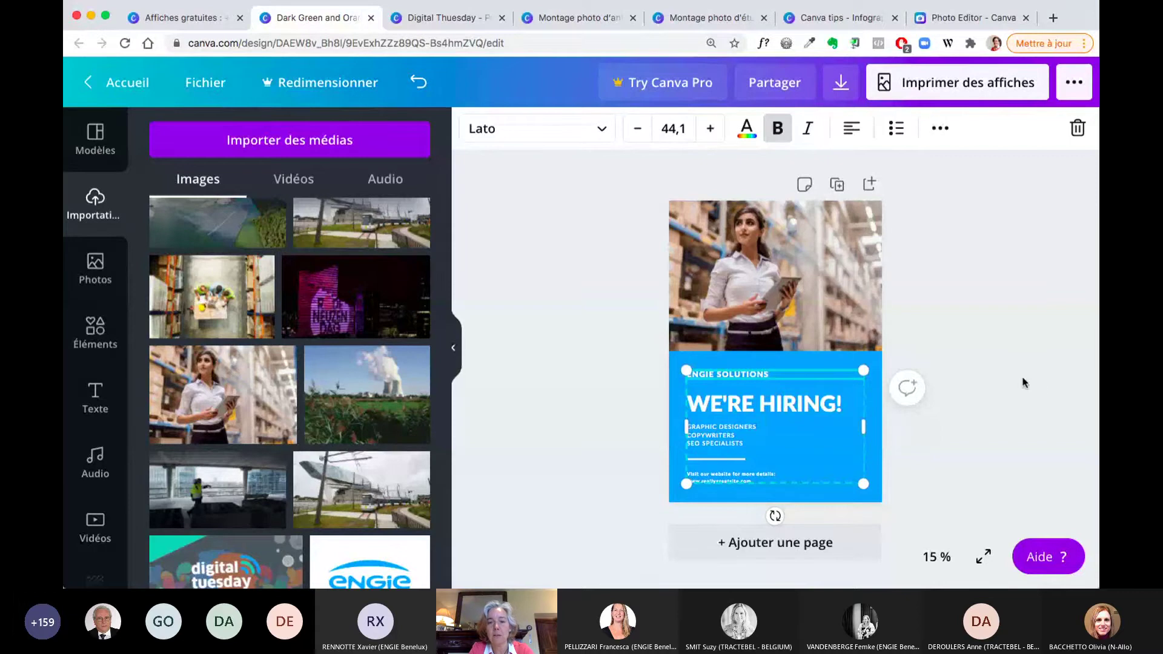
pyautogui.click(1025, 384)
# Step: Replace the web address under "Visit our website for more details:" with "jobs.engie.com"
pyautogui.click(715, 482)
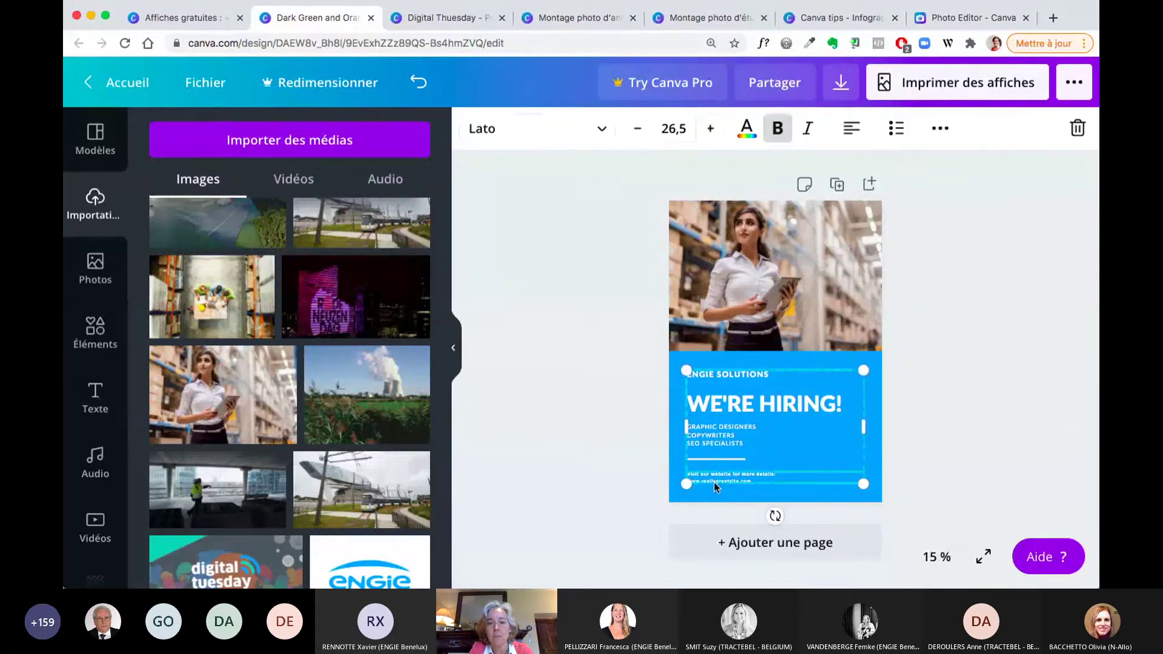
pyautogui.click(934, 556)
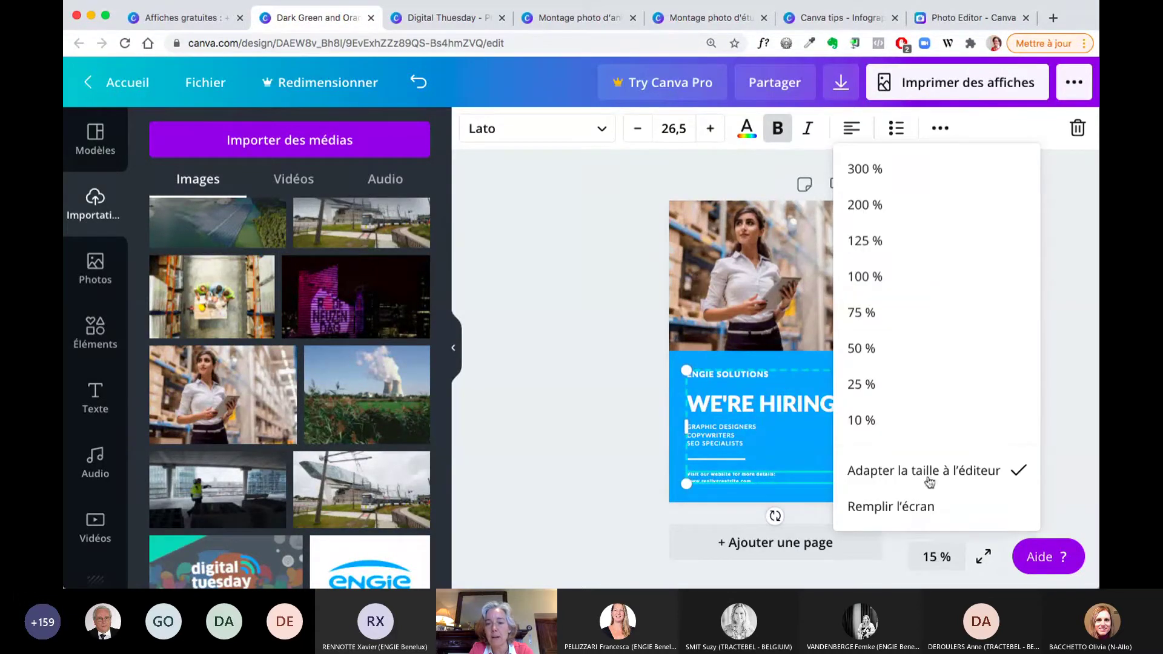
pyautogui.click(924, 304)
pyautogui.scroll(-10, 776, 336)
pyautogui.hscroll(-5, 776, 336)
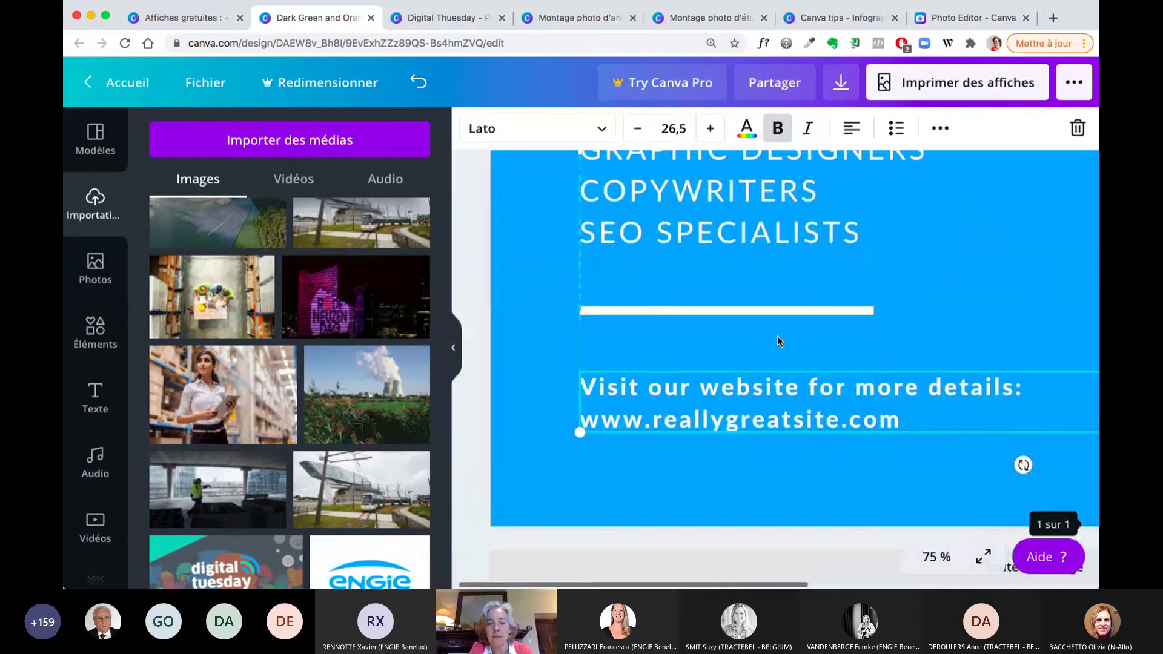
pyautogui.click(839, 424)
pyautogui.click(839, 425)
pyautogui.moveTo(841, 424); pyautogui.dragTo(902, 425)
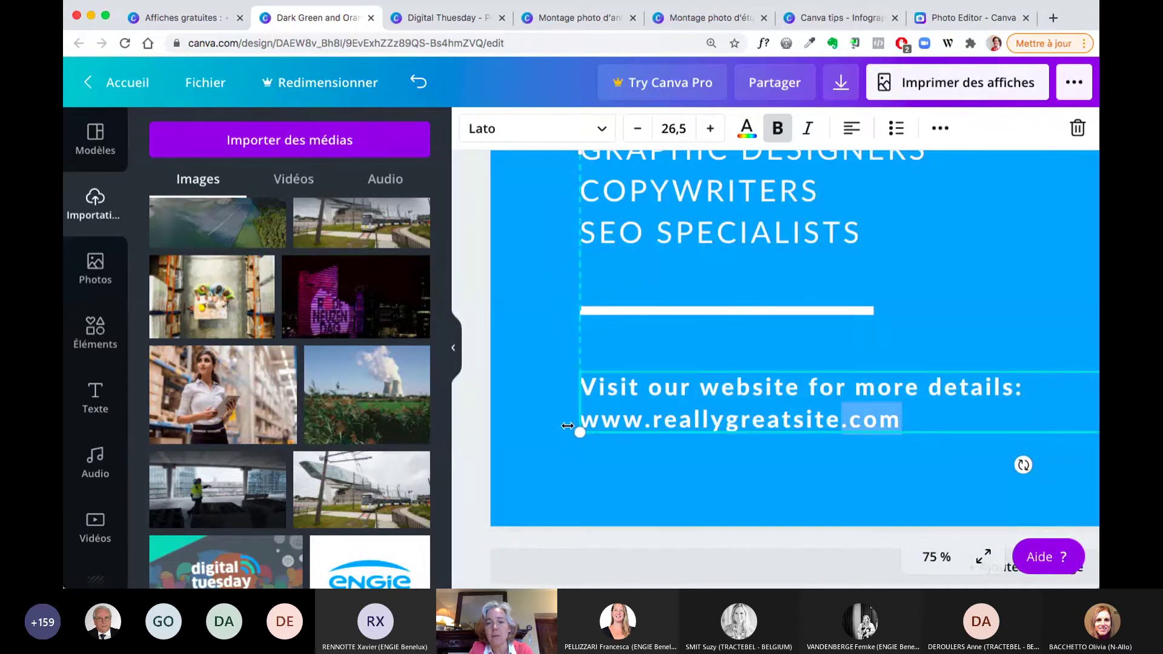
pyautogui.keyDown('shift'); pyautogui.click(582, 423); pyautogui.keyUp('shift')
pyautogui.write('ils: jo')
pyautogui.write('bs')
pyautogui.write('.engie')
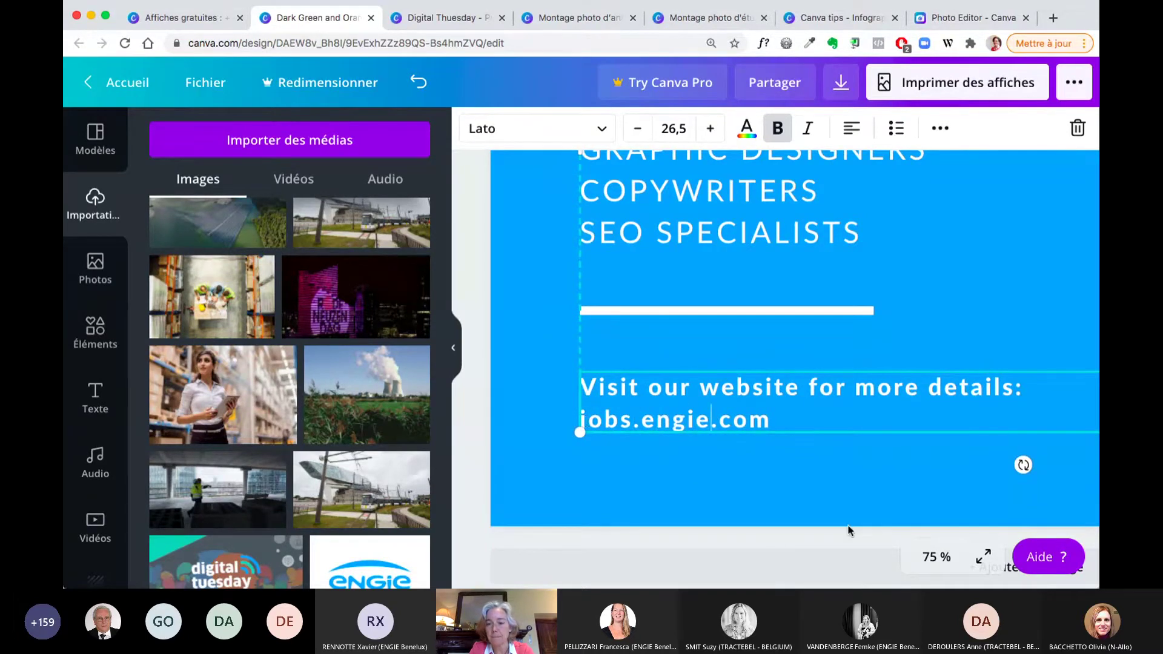
# Step: Preview the whole poster in full-screen presentation mode and return to the editor
pyautogui.click(982, 556)
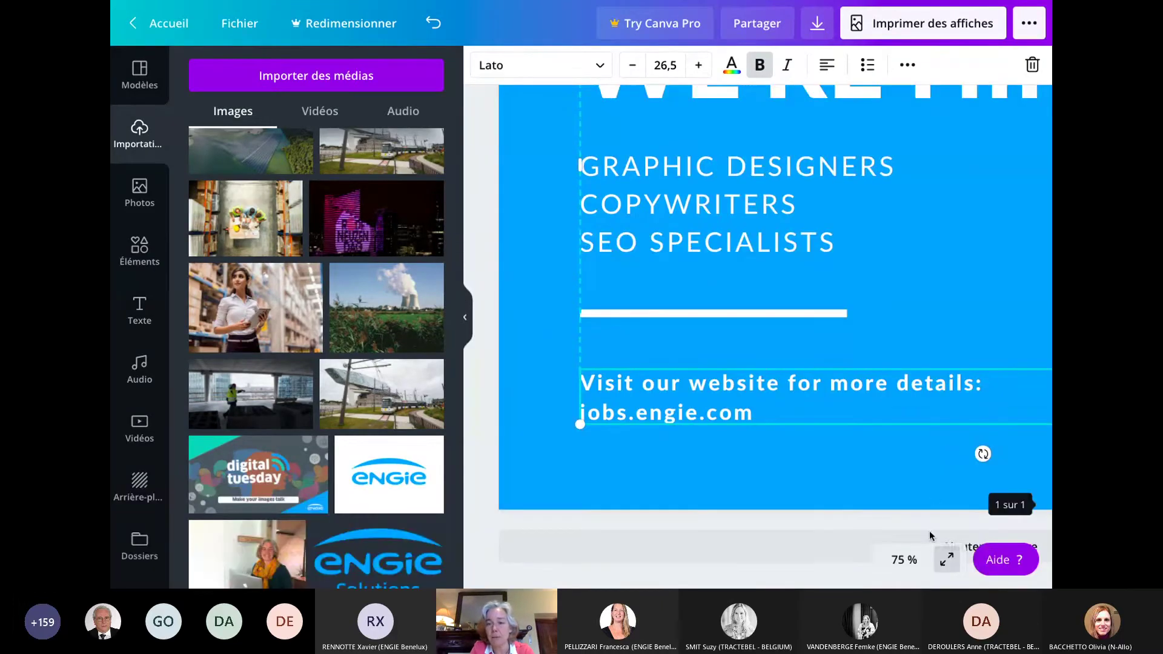
pyautogui.press('Escape')
pyautogui.click(895, 559)
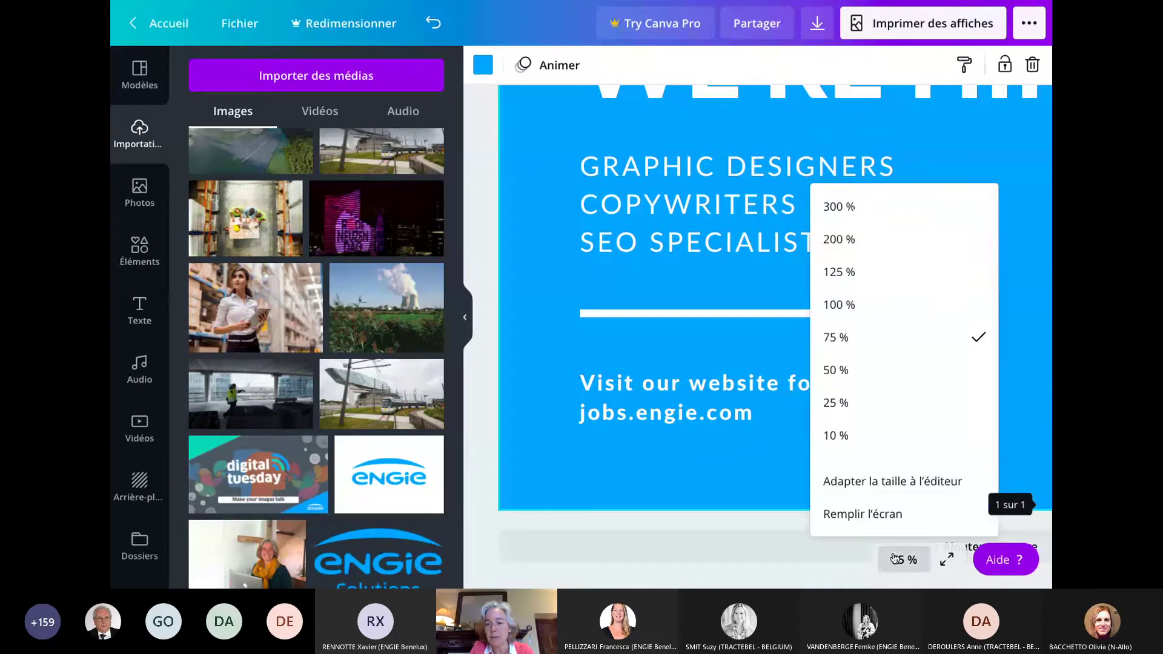
pyautogui.click(878, 403)
pyautogui.click(980, 272)
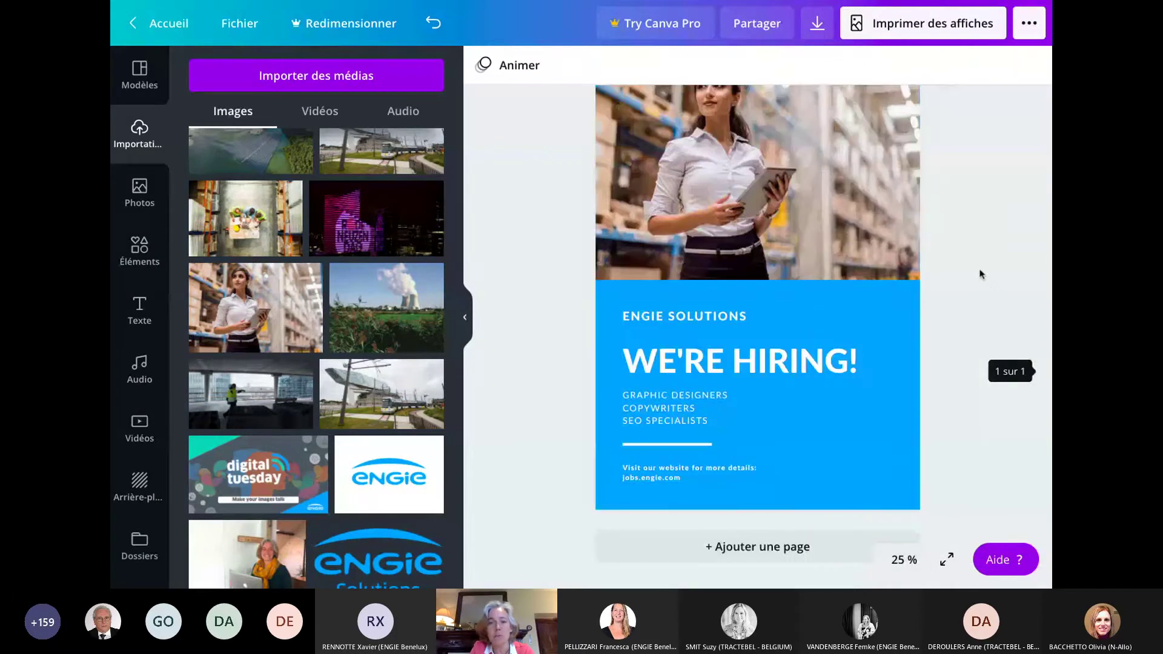
pyautogui.hotkey('ctrl', 'alt', 'p')
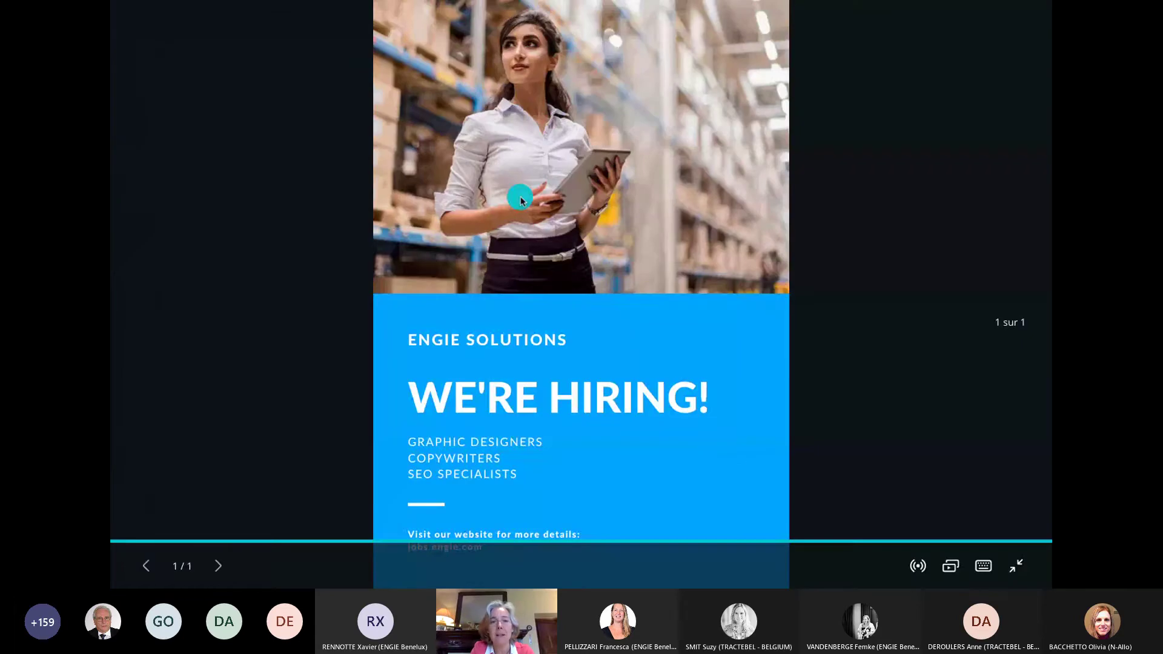
pyautogui.click(1018, 565)
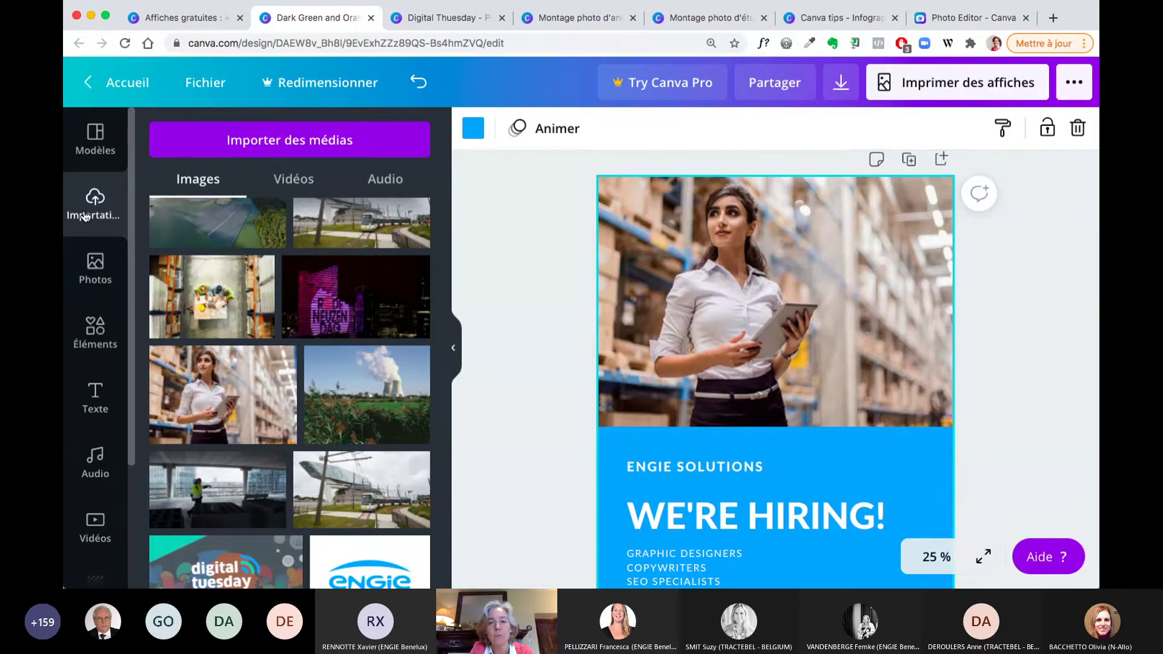
# Step: Try the uploaded blue ENGIE logo with white background at a reduced size beside the company name, and delete it
pyautogui.click(666, 224)
pyautogui.scroll(-3, 666, 224)
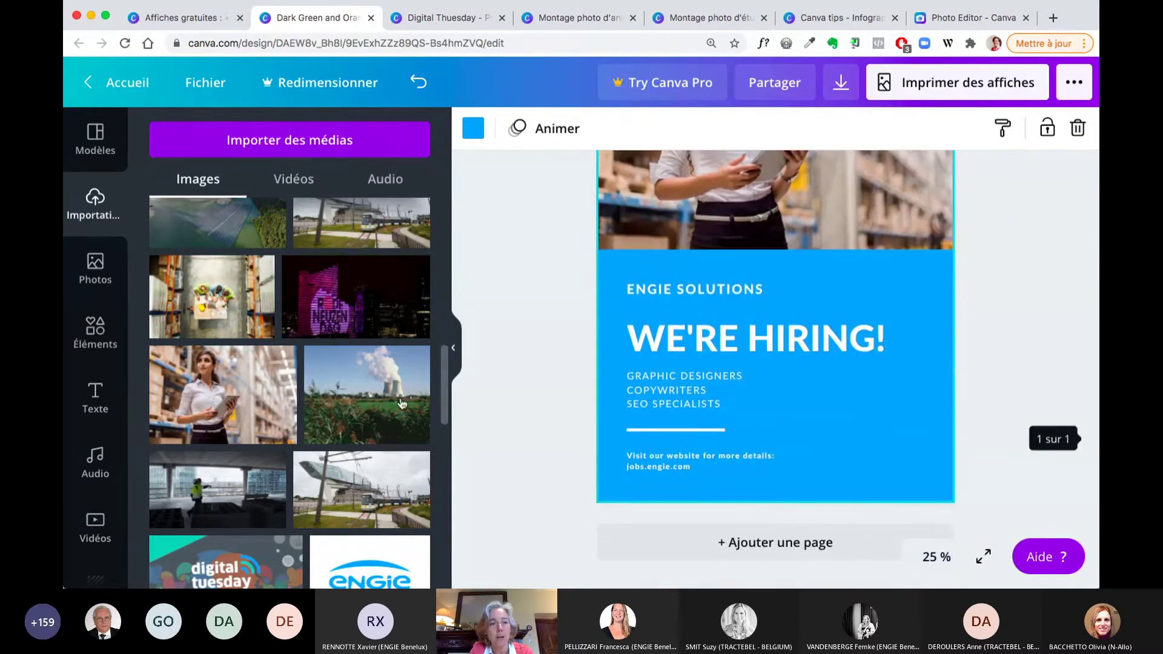
pyautogui.scroll(-2, 356, 486)
pyautogui.scroll(-3, 356, 486)
pyautogui.scroll(5, 357, 486)
pyautogui.scroll(-3, 356, 487)
pyautogui.scroll(-2, 357, 478)
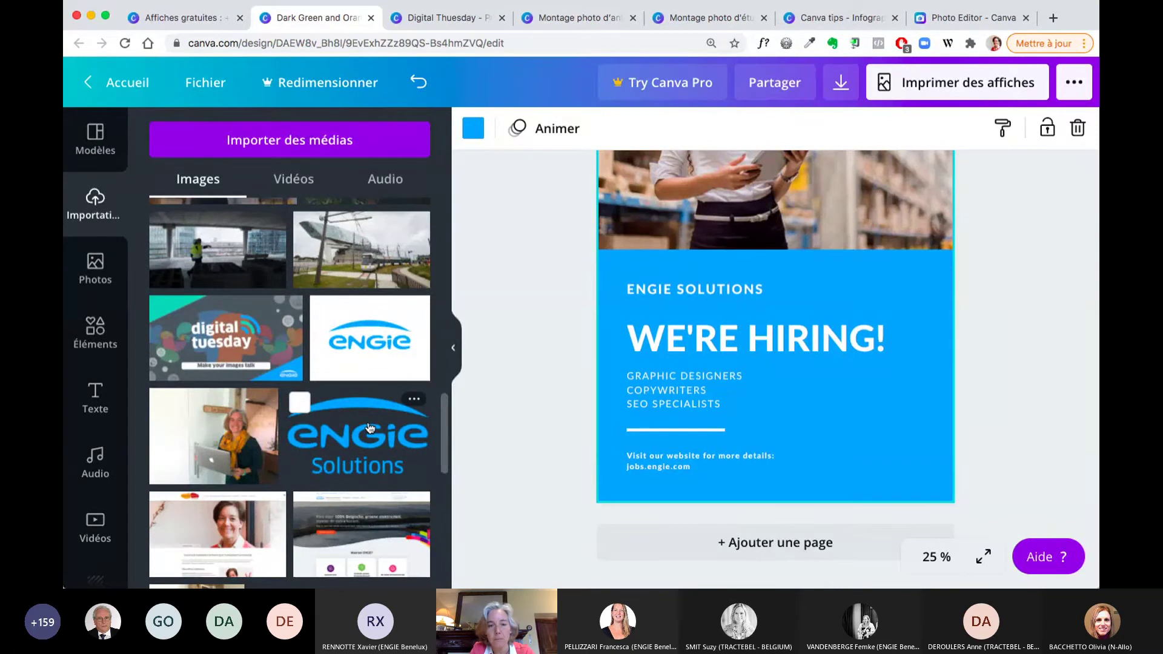
pyautogui.click(376, 353)
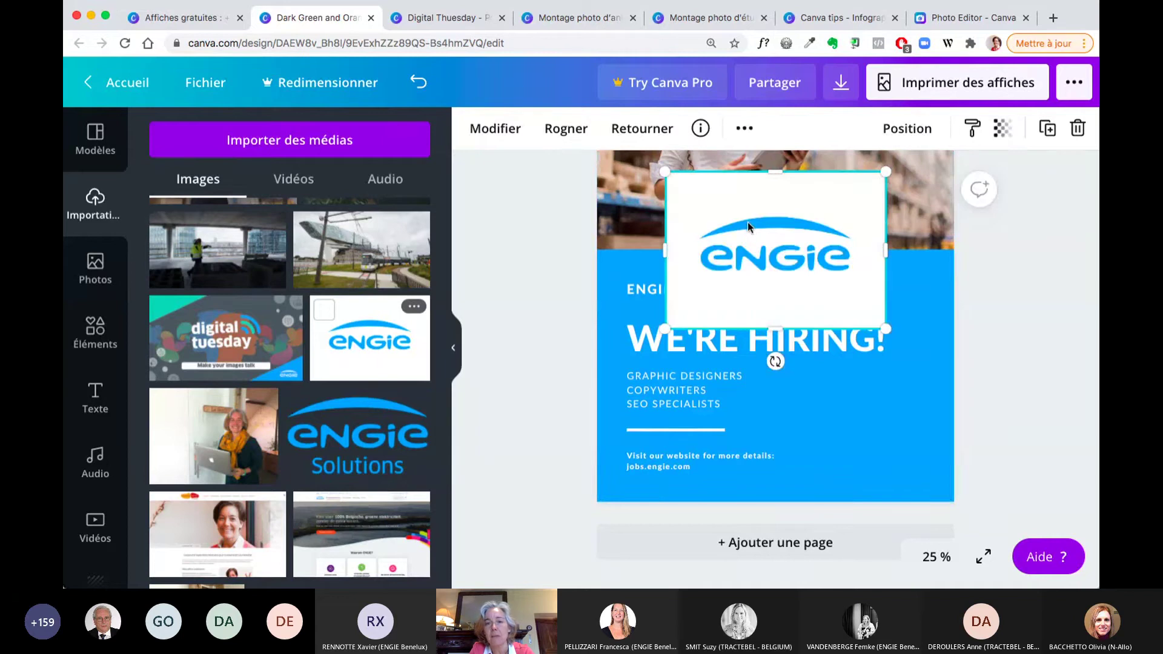
pyautogui.moveTo(669, 174); pyautogui.dragTo(827, 282)
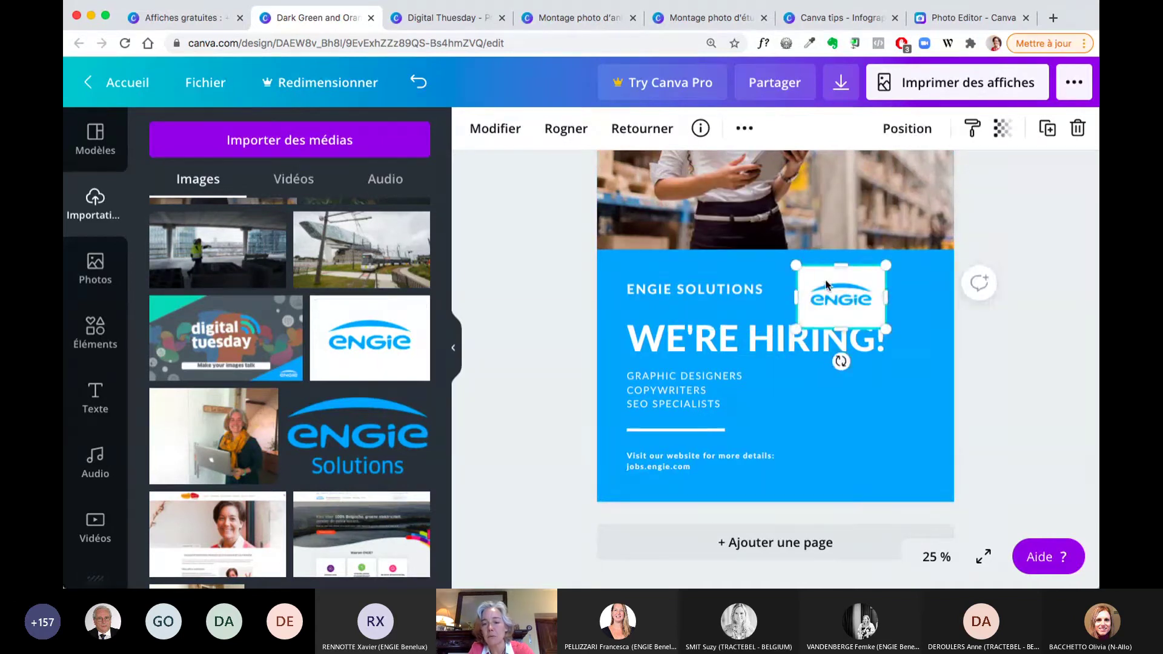
pyautogui.press('Delete')
# Step: Add the uploaded white transparent ENGIE logo, shrink it and place it in the blue area's lower-right corner beside the website text
pyautogui.scroll(5, 356, 328)
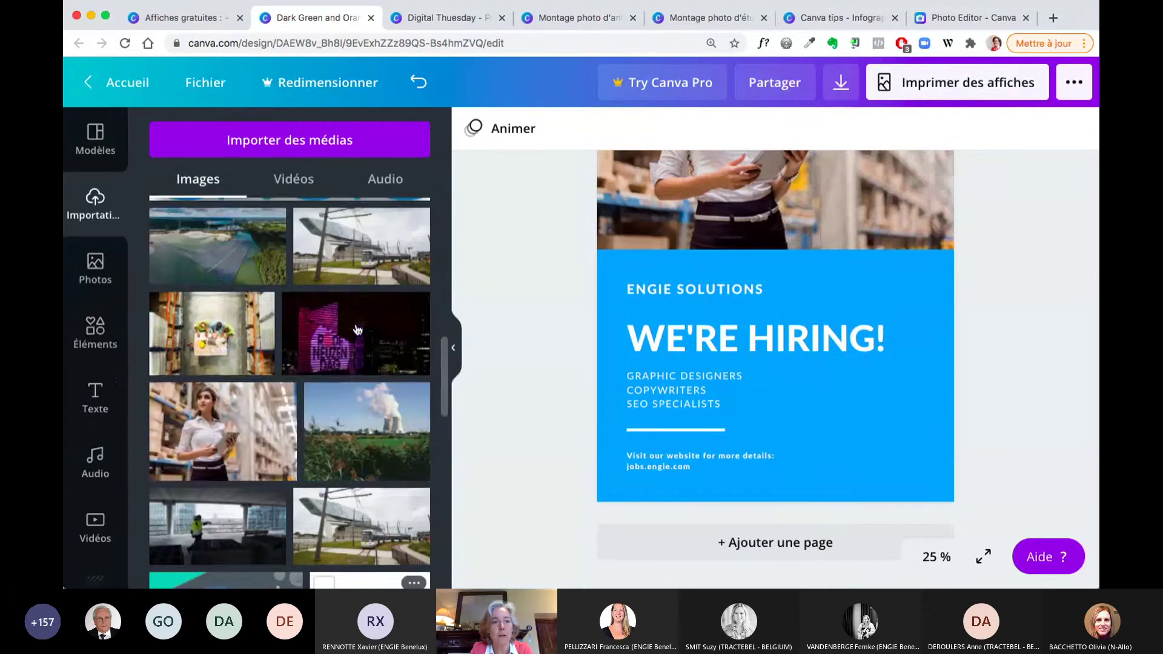
pyautogui.scroll(5, 357, 328)
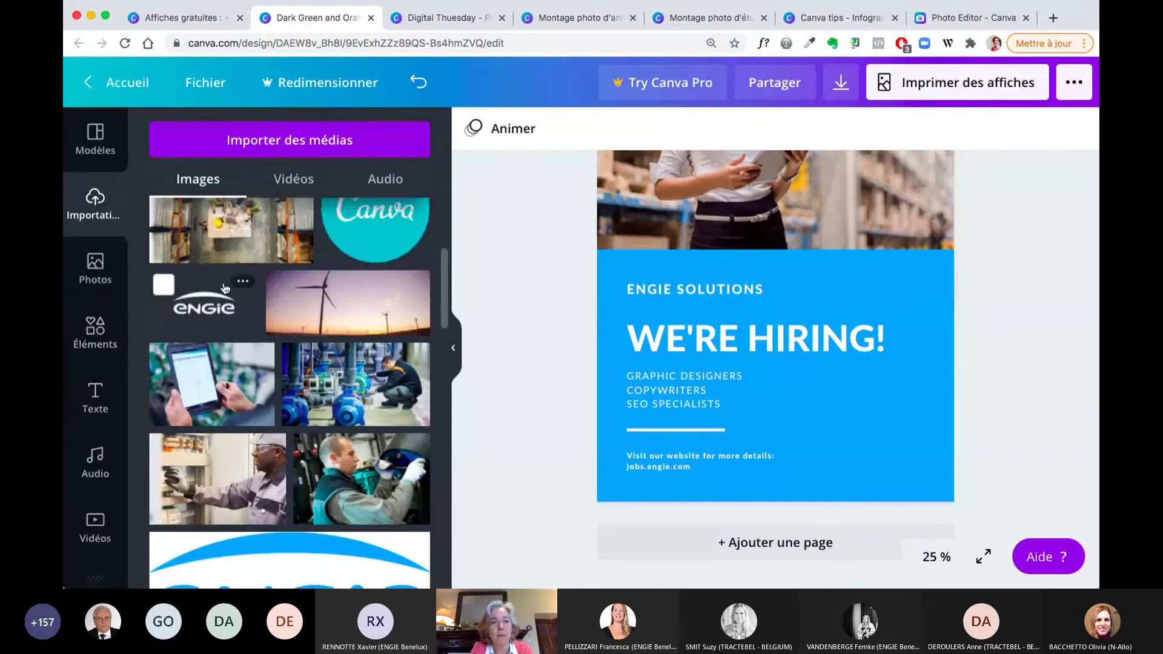
pyautogui.click(224, 288)
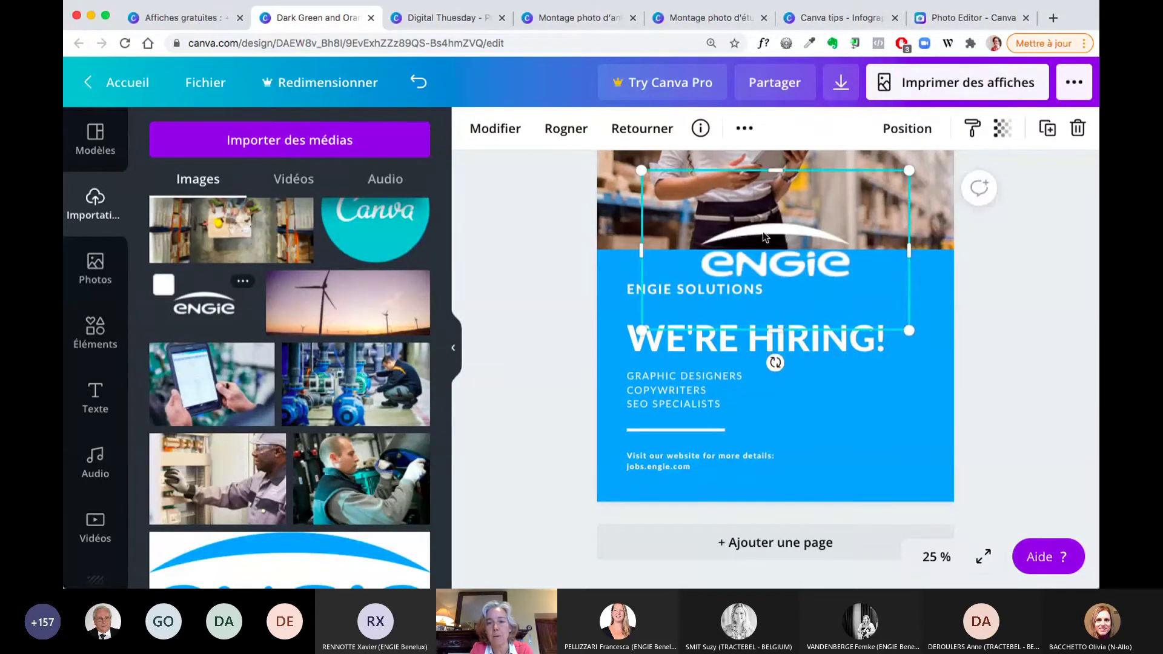
pyautogui.moveTo(641, 170); pyautogui.dragTo(815, 421)
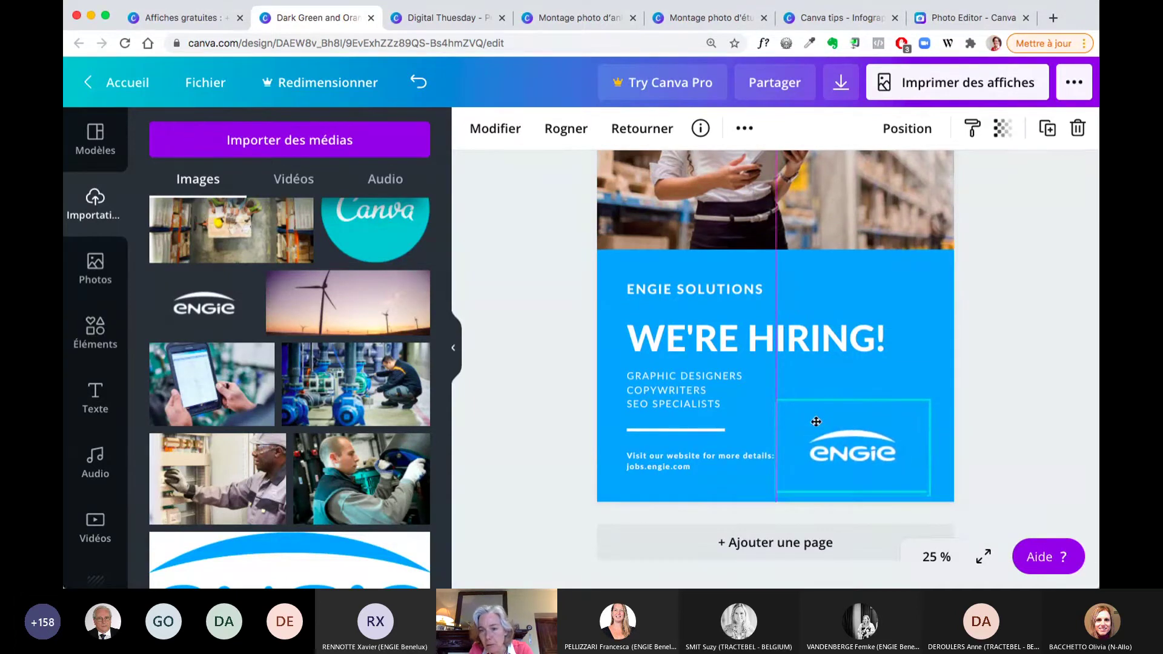
pyautogui.click(984, 378)
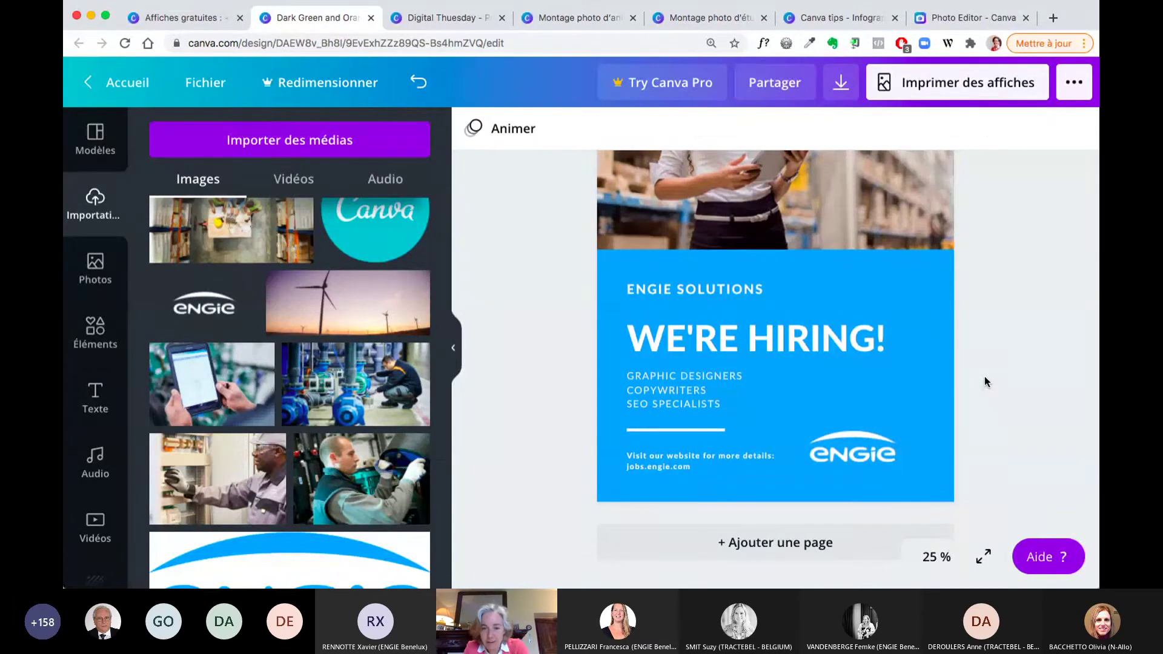
# Step: Nudge the white ENGIE logo slightly down and right so its frame meets the poster's bottom edge
pyautogui.click(842, 452)
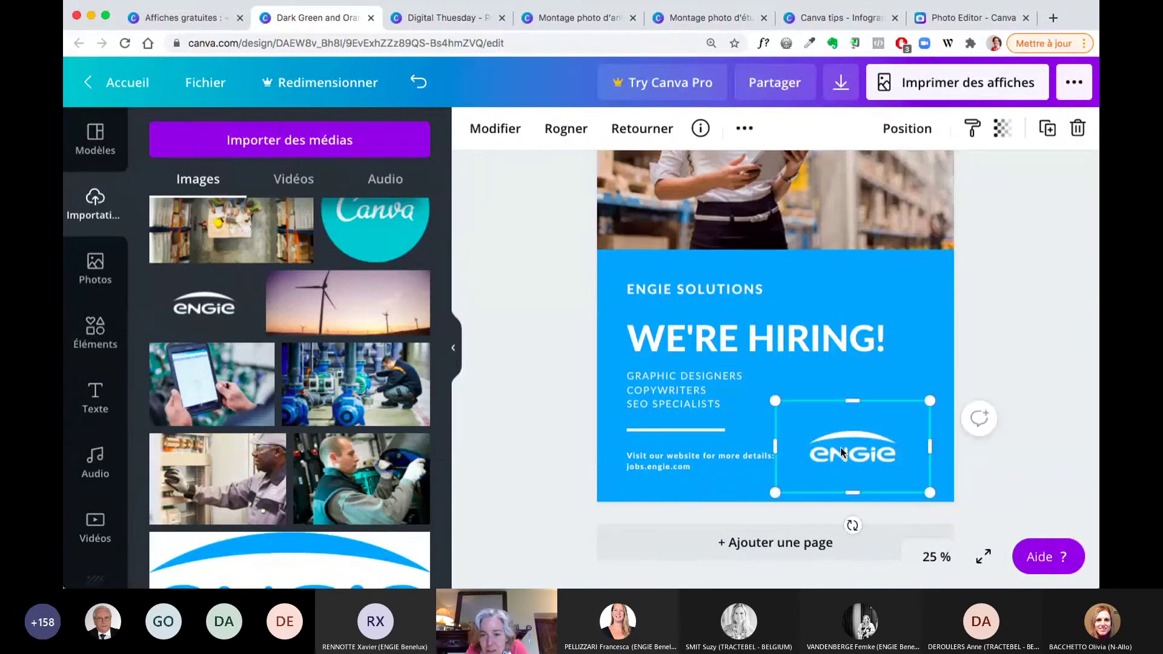
pyautogui.moveTo(842, 451); pyautogui.dragTo(850, 458)
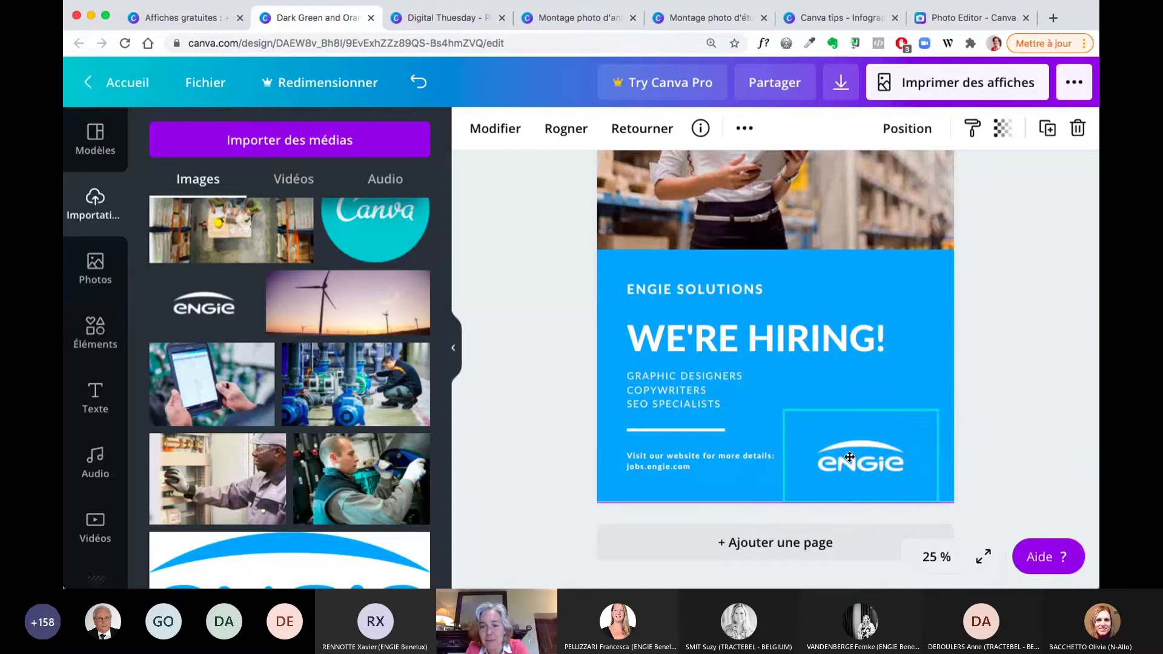
pyautogui.click(1094, 426)
pyautogui.scroll(1, 1033, 412)
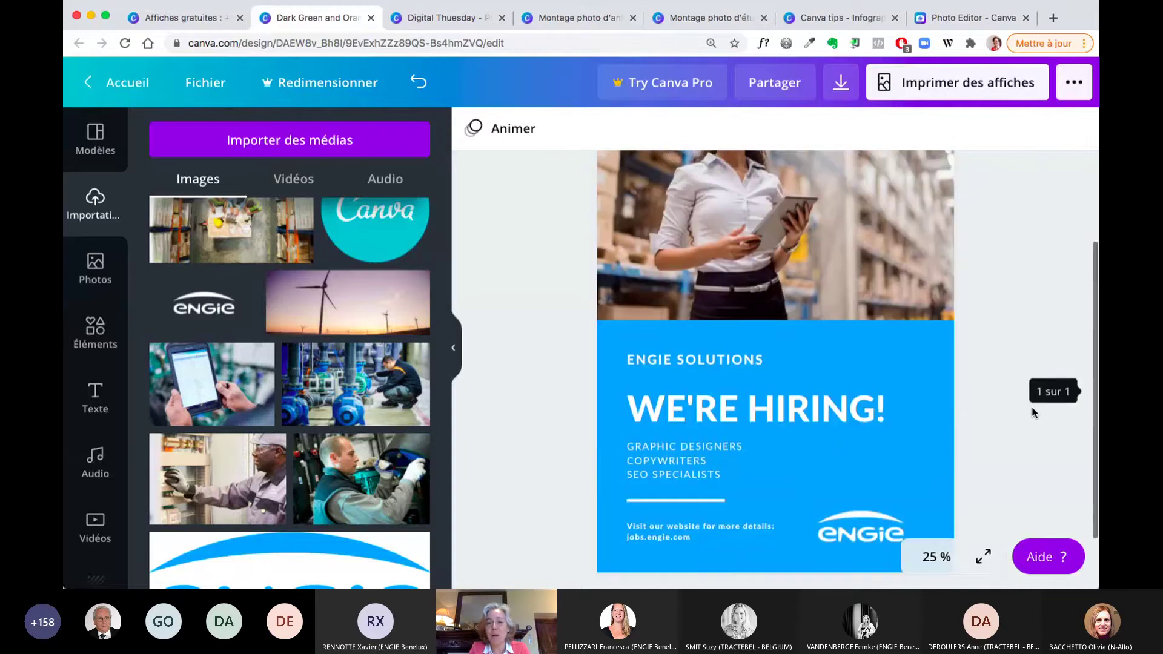
# Step: Review the finished hiring poster from the warehouse photo to the website text and white ENGIE logo
pyautogui.scroll(2, 1034, 412)
pyautogui.scroll(-3, 1034, 413)
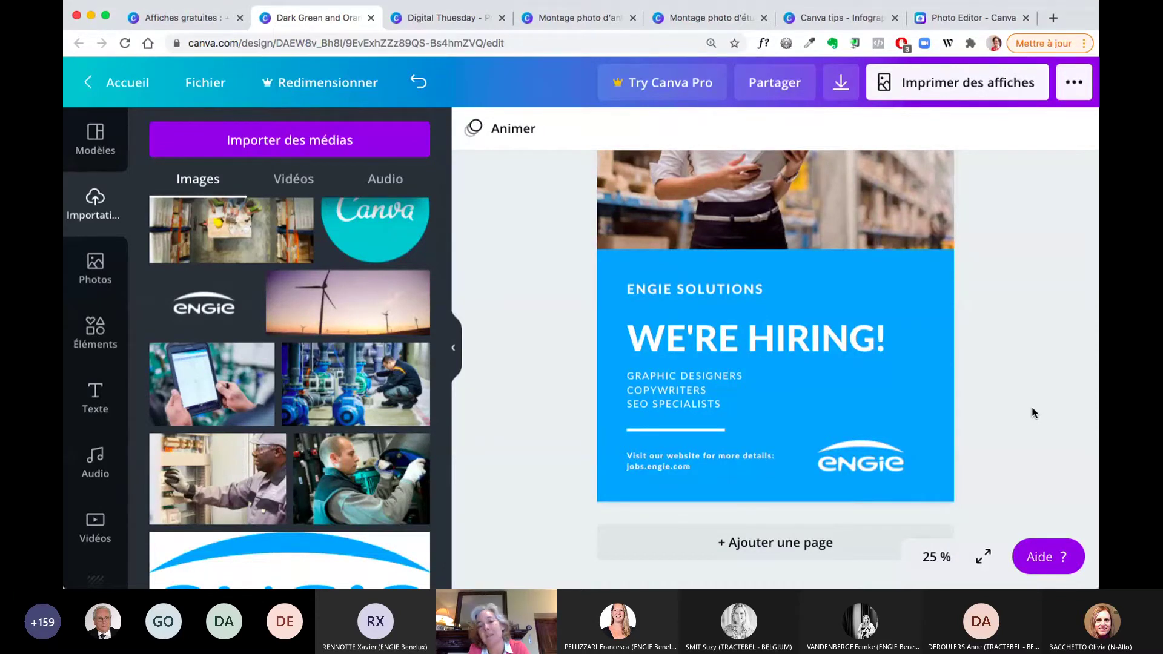
pyautogui.scroll(2, 1033, 413)
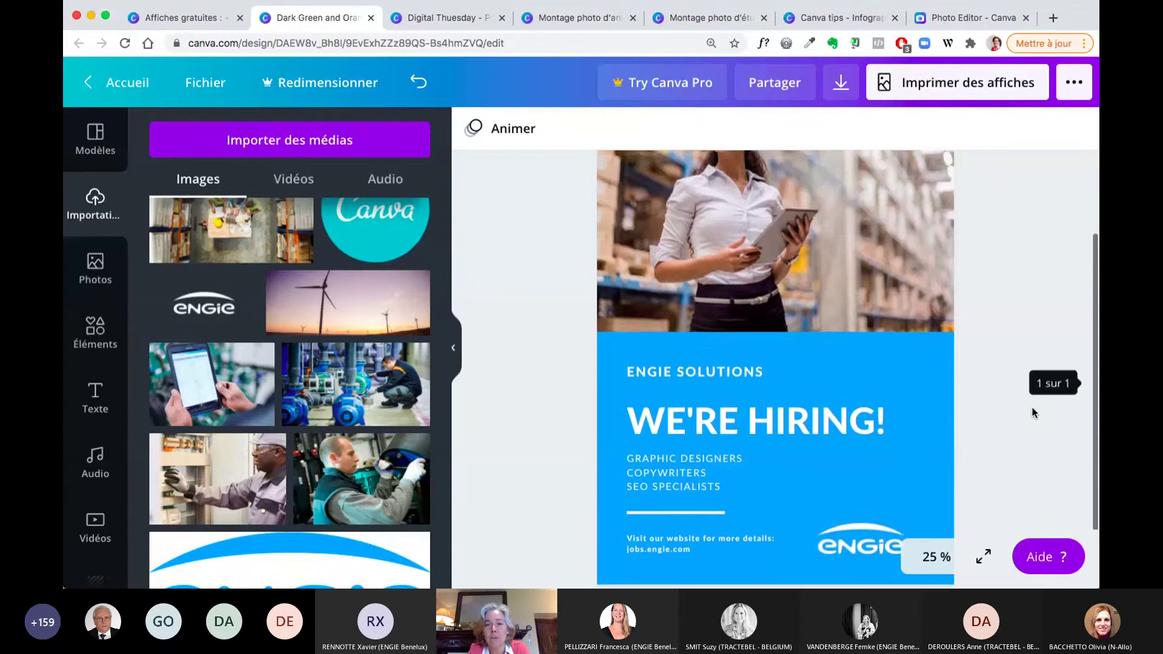
pyautogui.scroll(2, 1034, 412)
pyautogui.scroll(-3, 1023, 403)
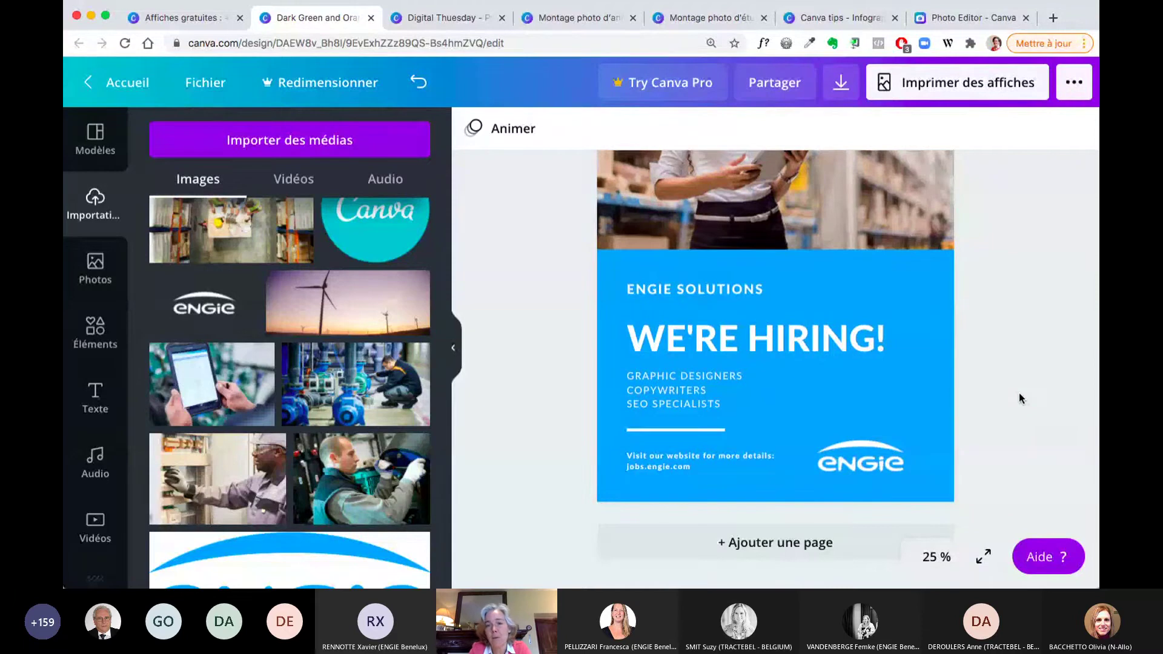
pyautogui.scroll(2, 1019, 392)
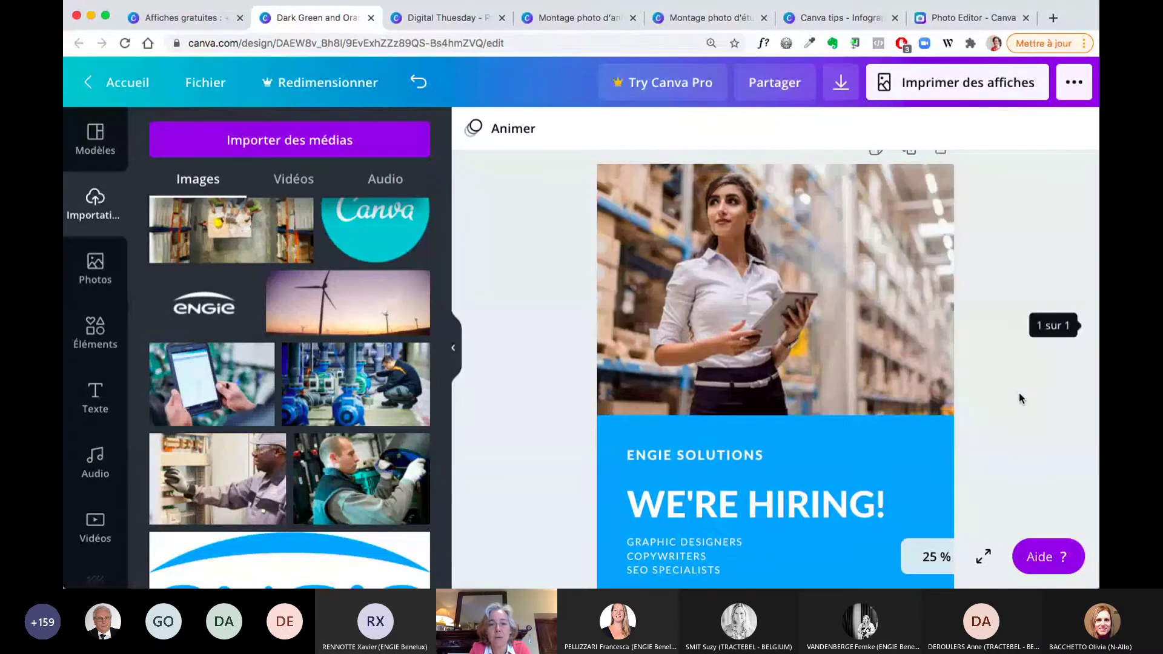
pyautogui.scroll(-2, 1019, 393)
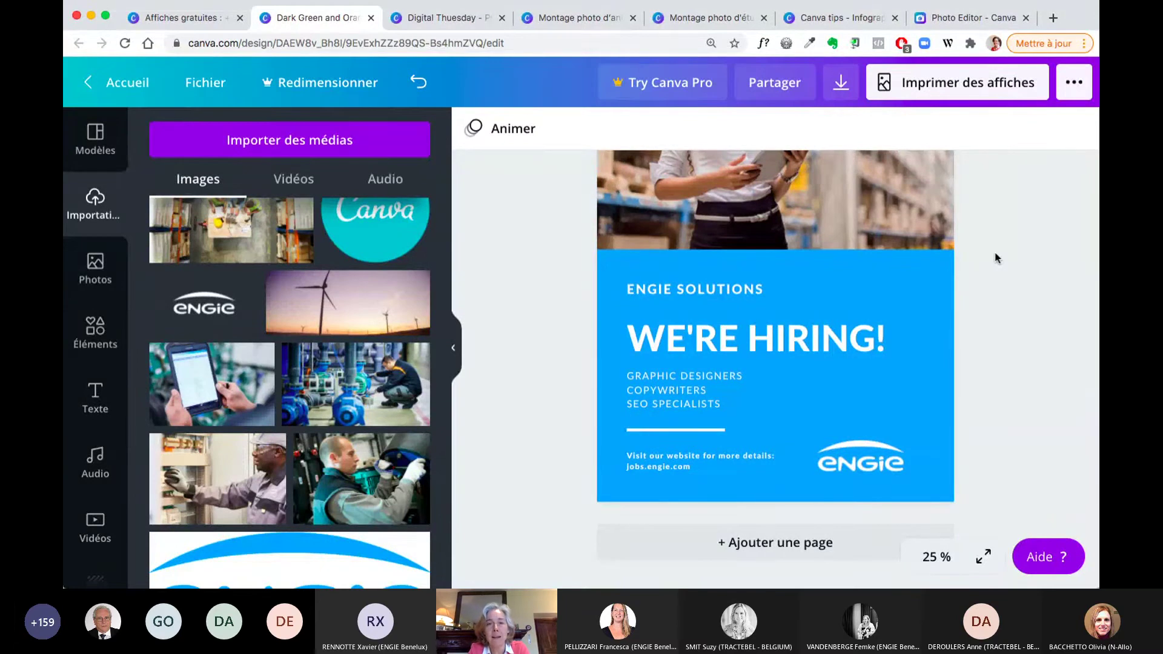
pyautogui.scroll(2, 997, 258)
pyautogui.scroll(-2, 994, 254)
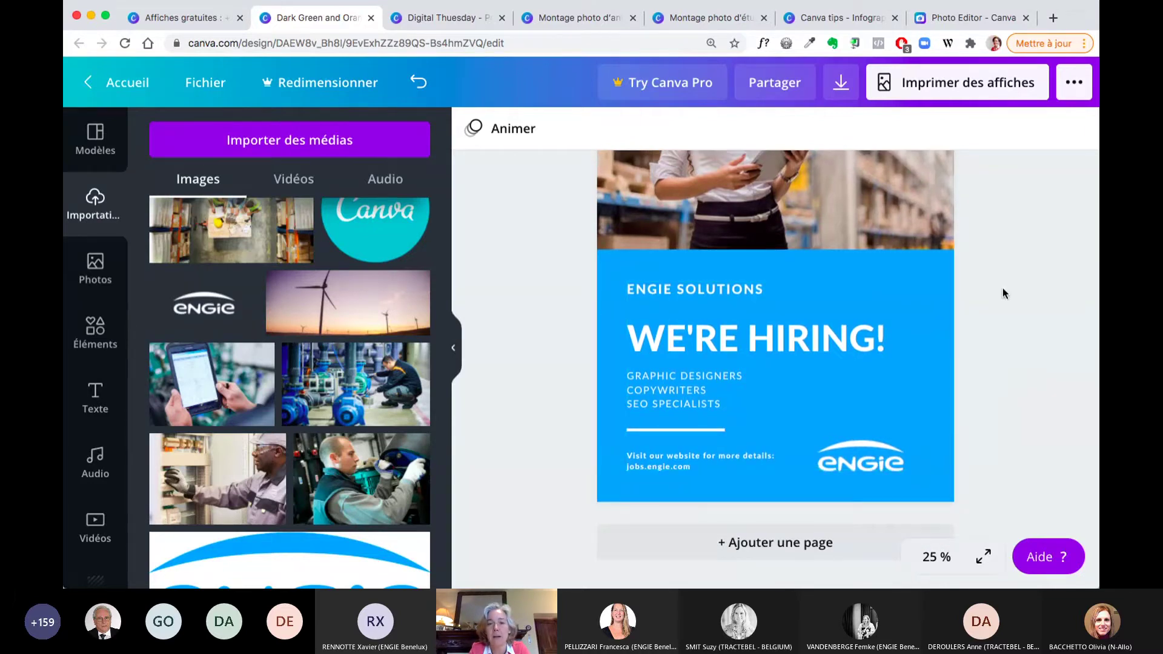
pyautogui.scroll(3, 1002, 289)
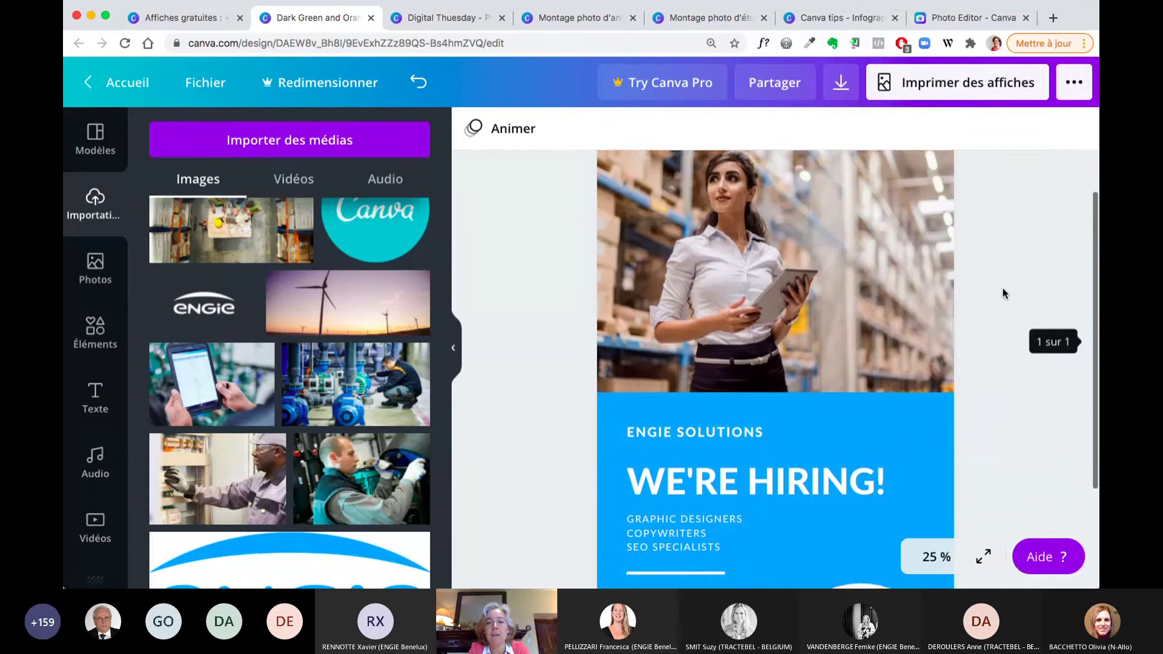
pyautogui.scroll(-3, 1002, 288)
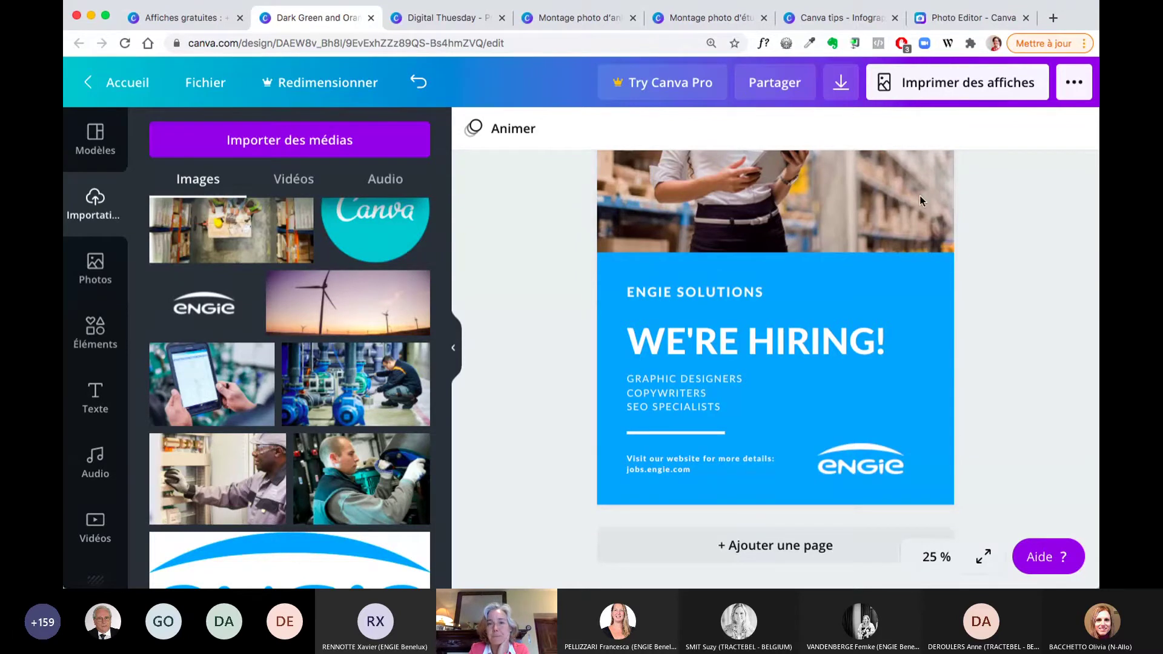
# Step: View the download options for the poster and close them without downloading
pyautogui.click(844, 85)
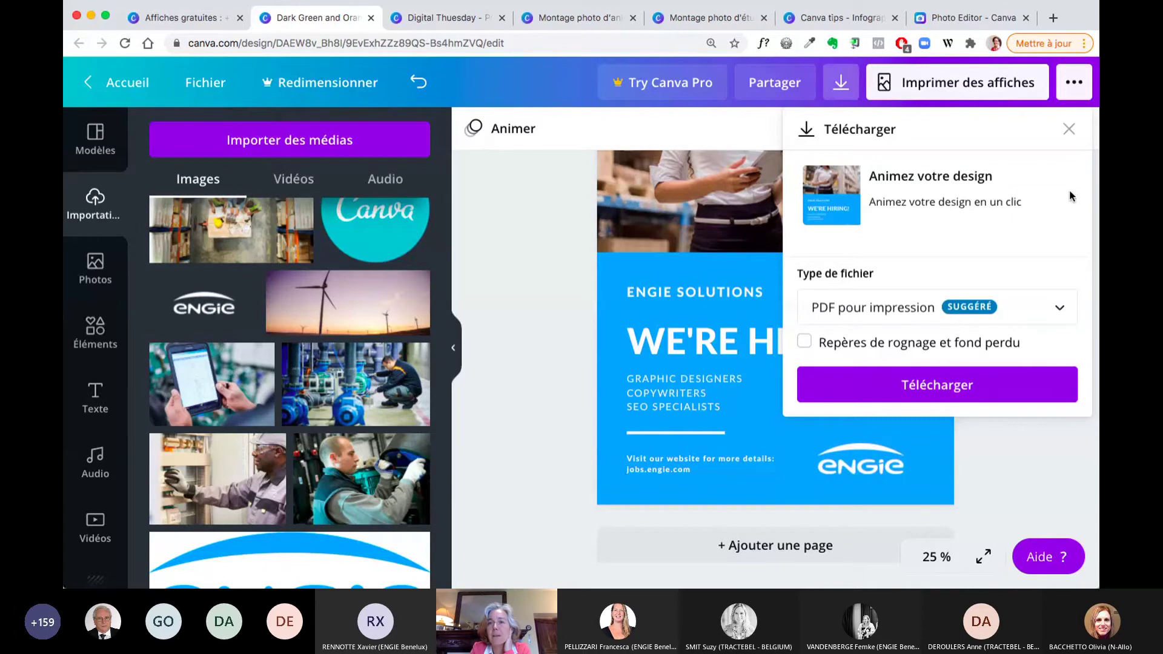
pyautogui.click(1069, 131)
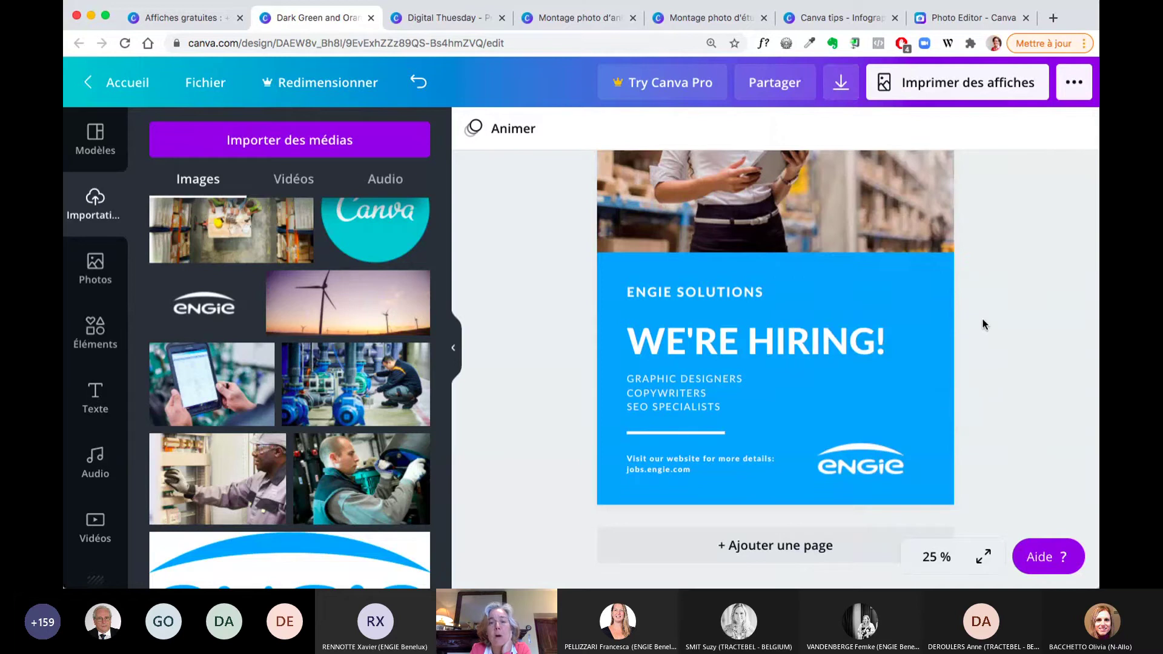
pyautogui.scroll(3, 982, 325)
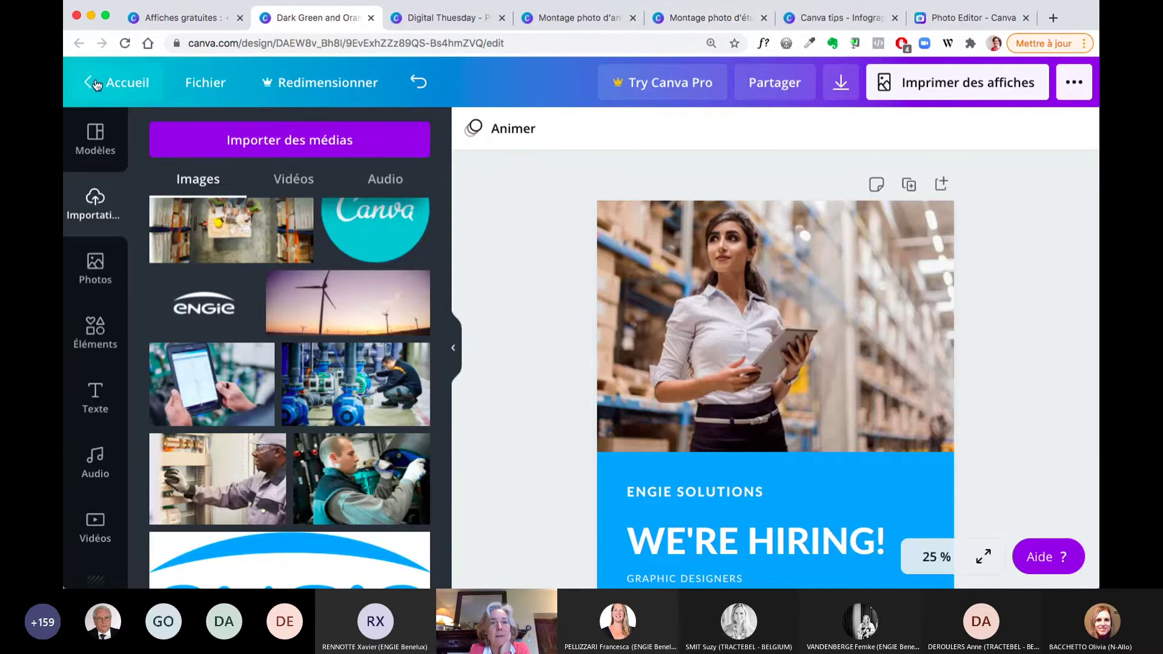
# Step: Close the poster design and its template preview, and open the CV template gallery
pyautogui.click(371, 19)
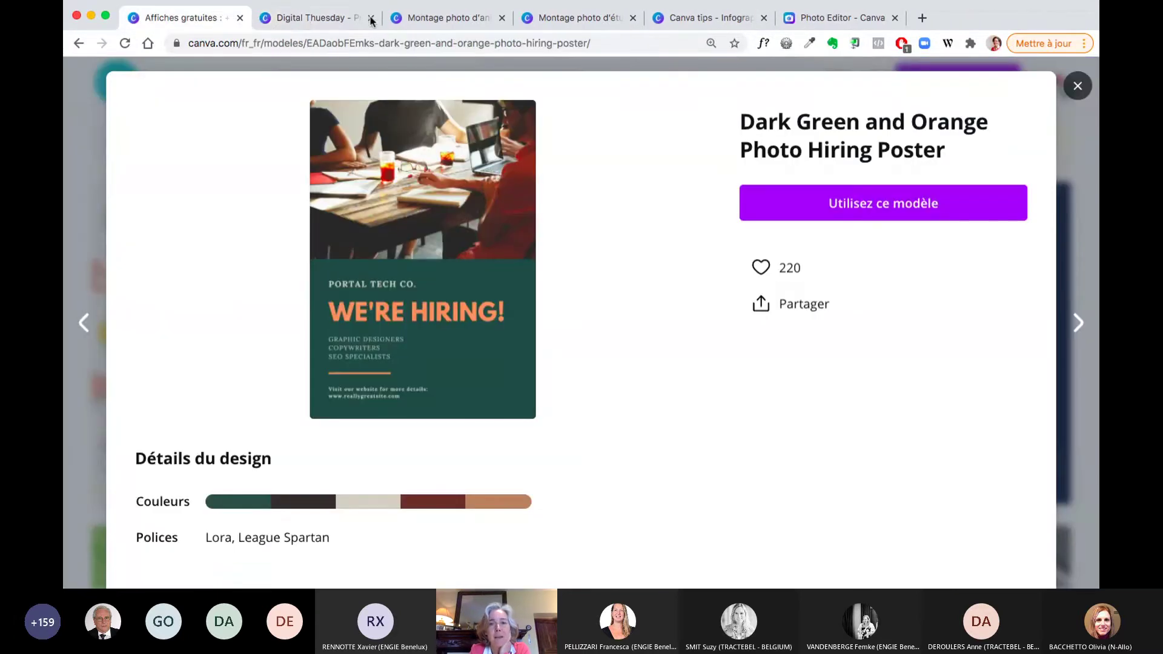
pyautogui.click(1077, 86)
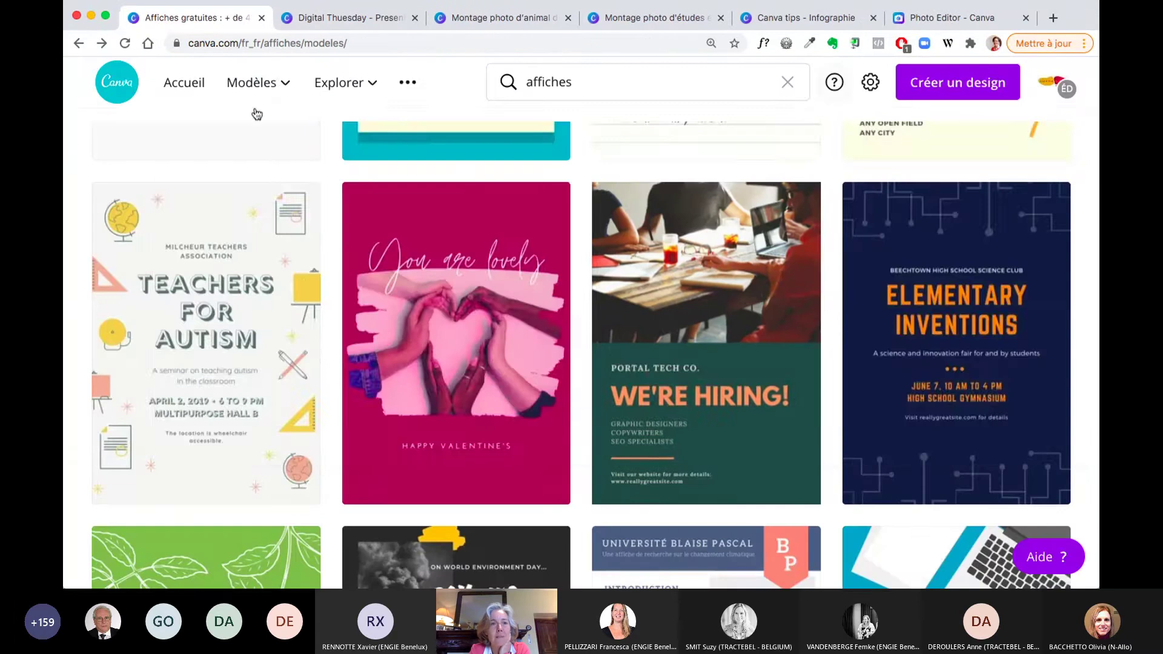
pyautogui.moveTo(260, 90)
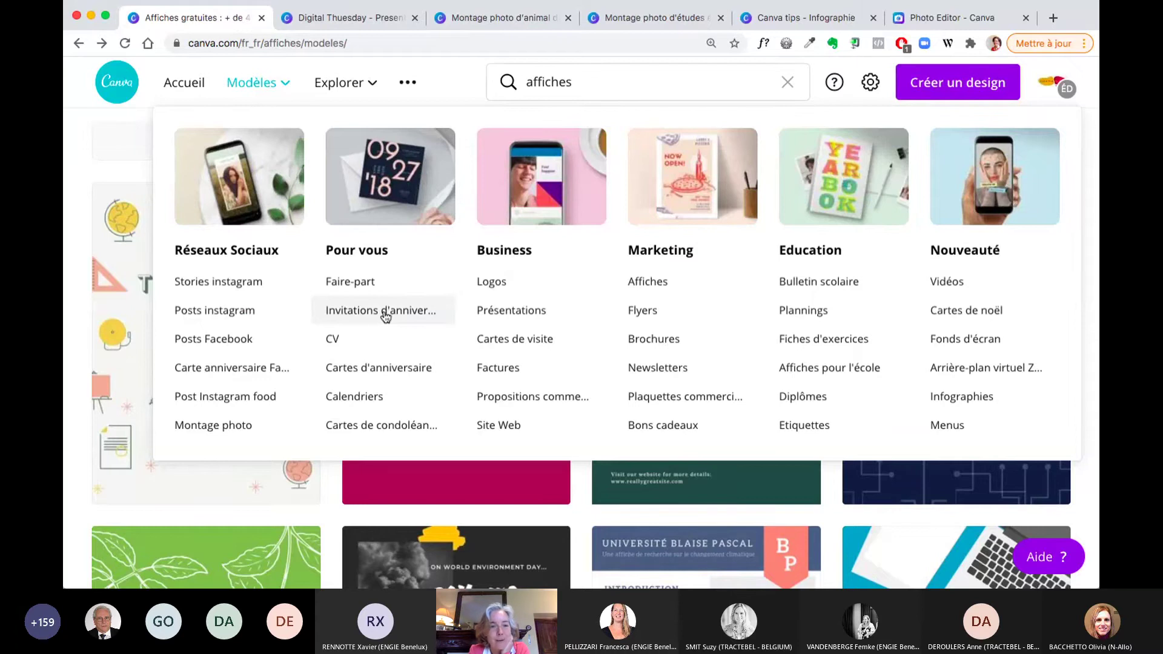
pyautogui.click(337, 340)
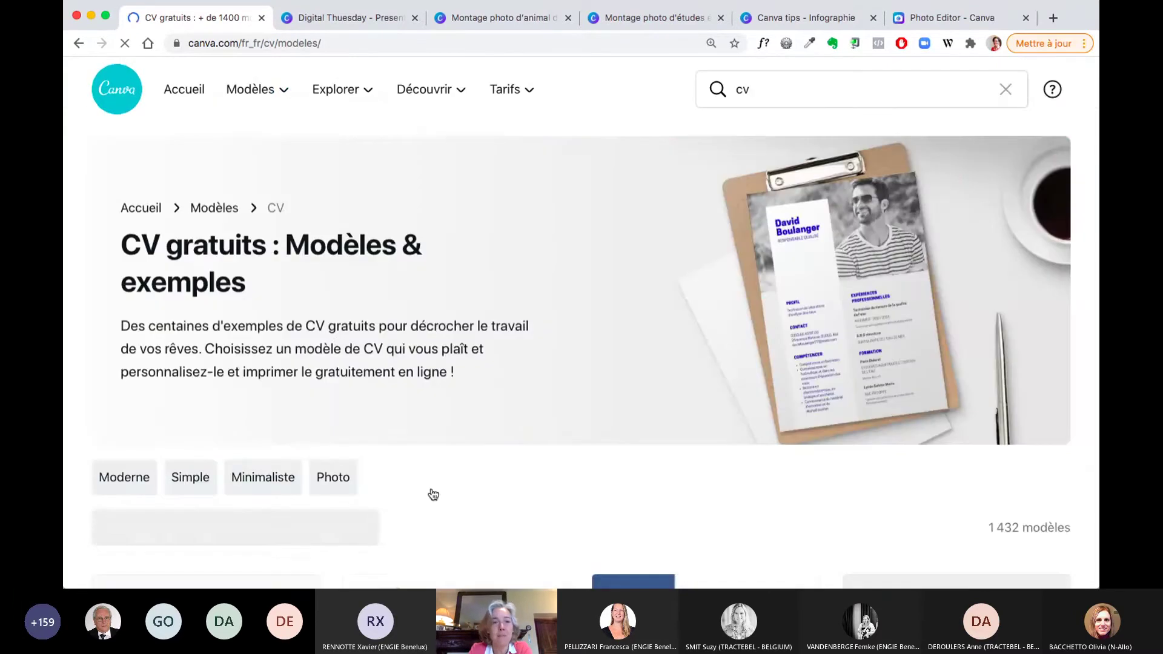
# Step: Browse the free and paid CV templates and return to the start of the gallery
pyautogui.scroll(-4, 548, 224)
pyautogui.scroll(-2, 548, 224)
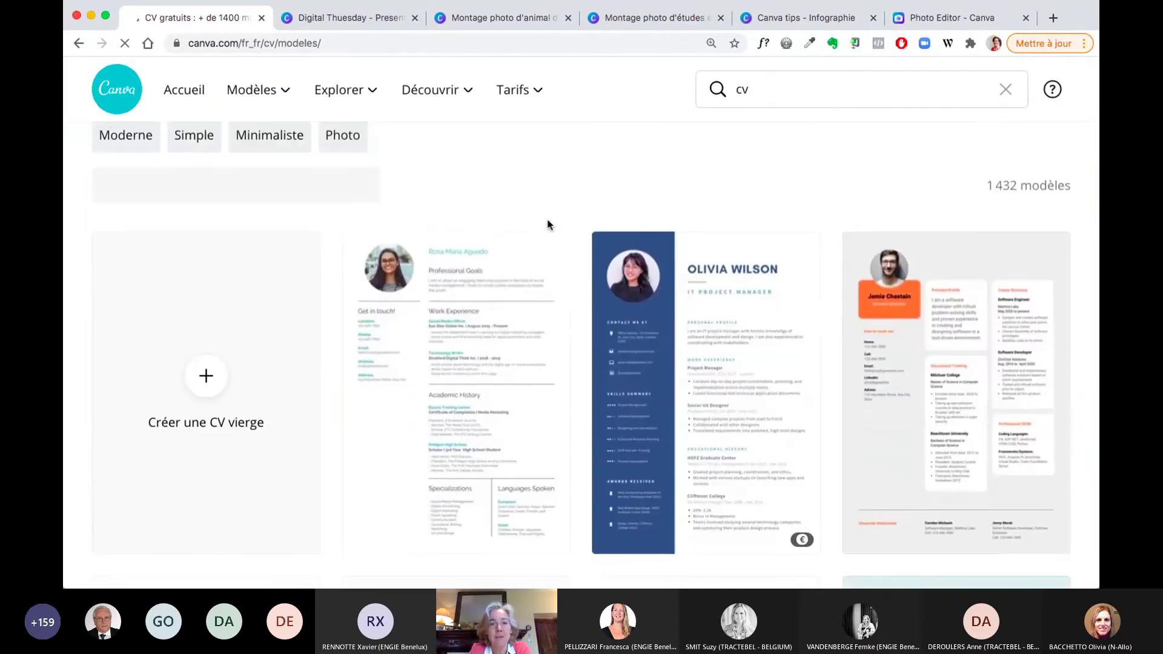
pyautogui.scroll(-2, 547, 224)
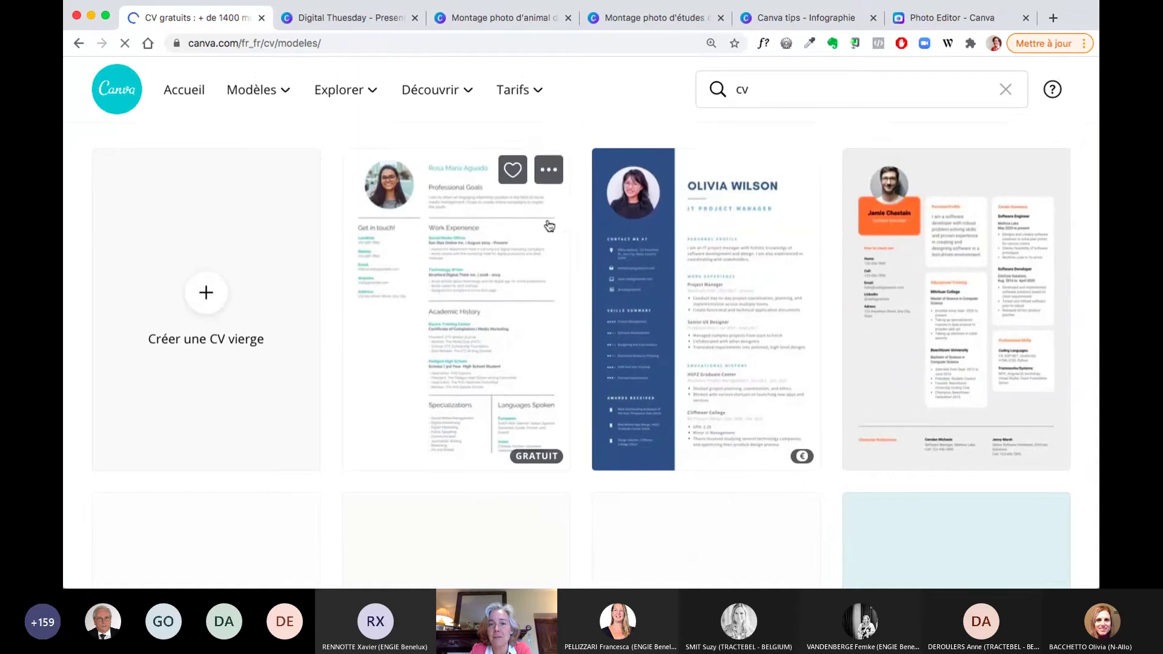
pyautogui.scroll(-5, 806, 220)
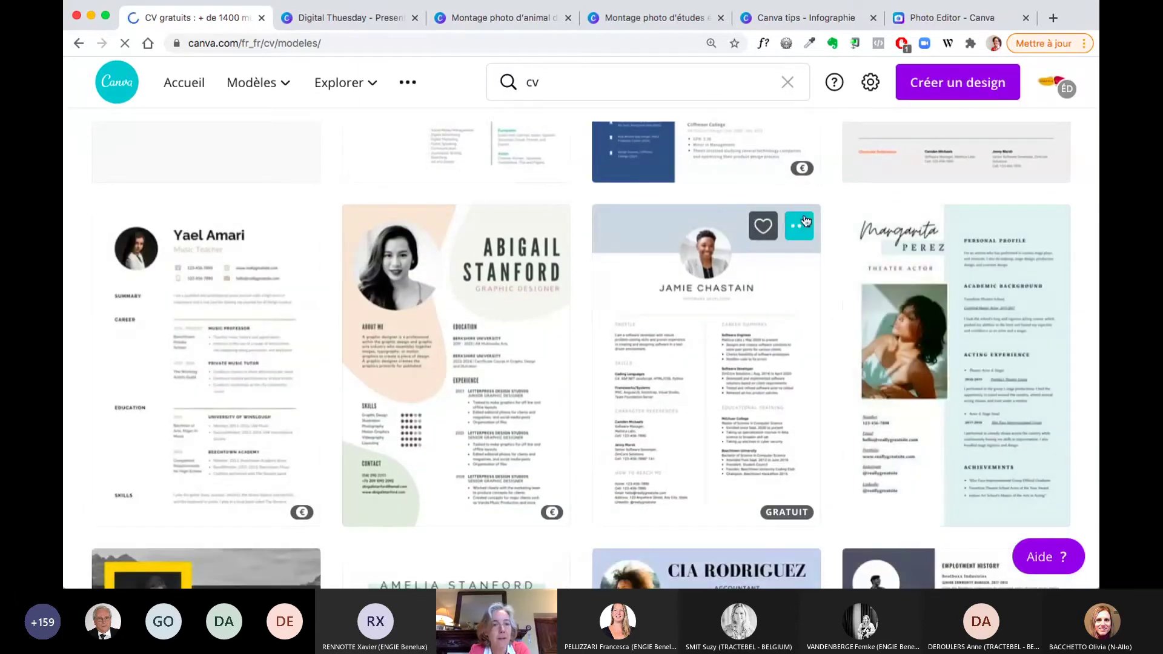
pyautogui.scroll(-7, 806, 220)
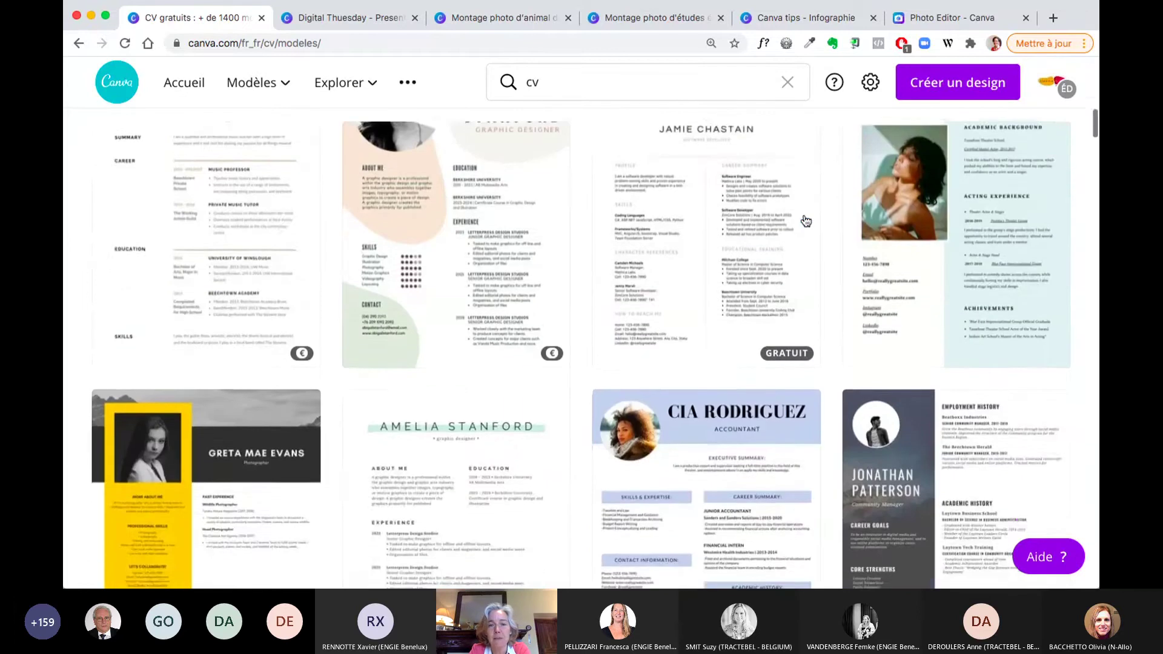
pyautogui.scroll(-5, 805, 220)
pyautogui.scroll(15, 806, 220)
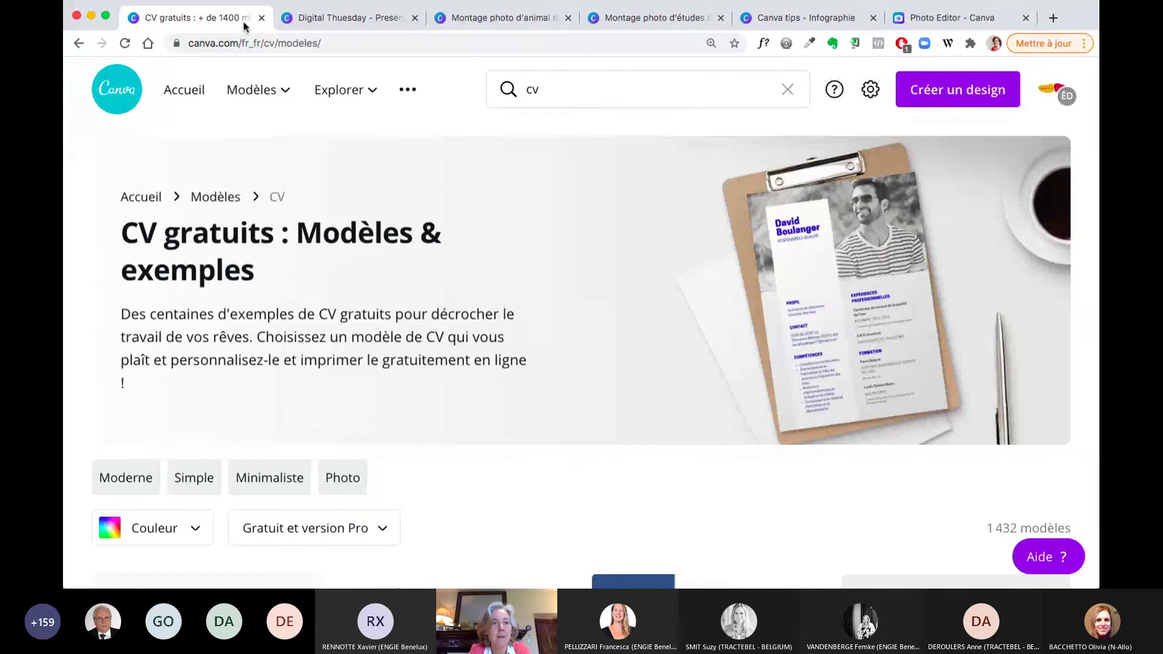
# Step: Search the templates for "rapport" and look through the suggested report categories
pyautogui.click(286, 93)
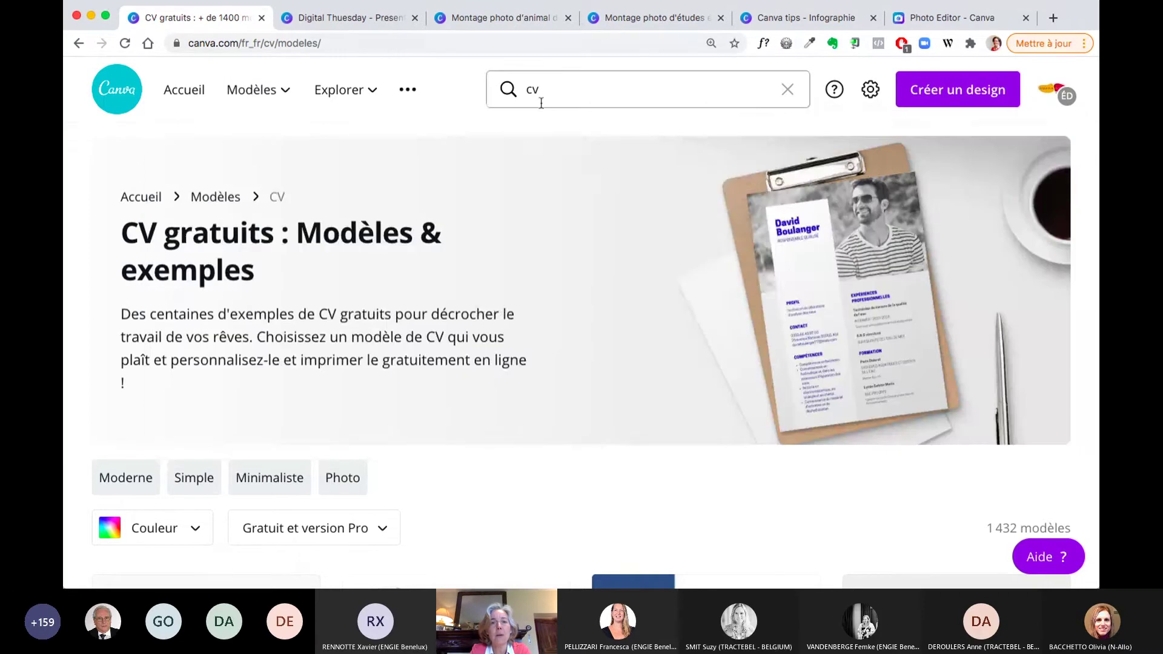
pyautogui.click(510, 91)
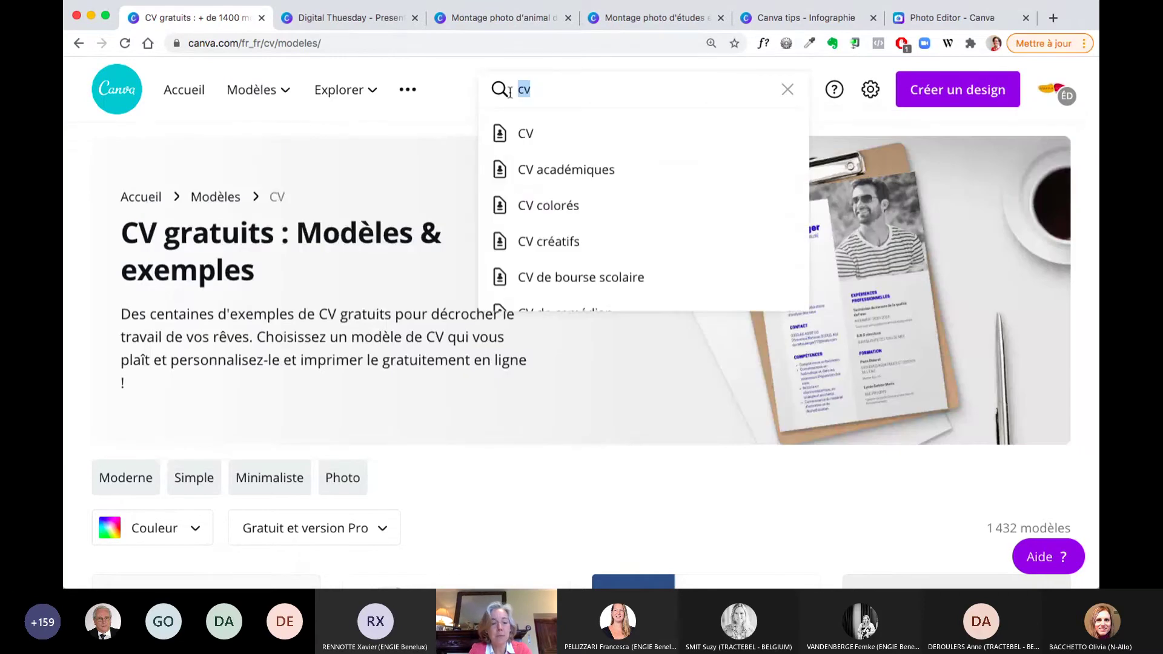
pyautogui.write('rapport')
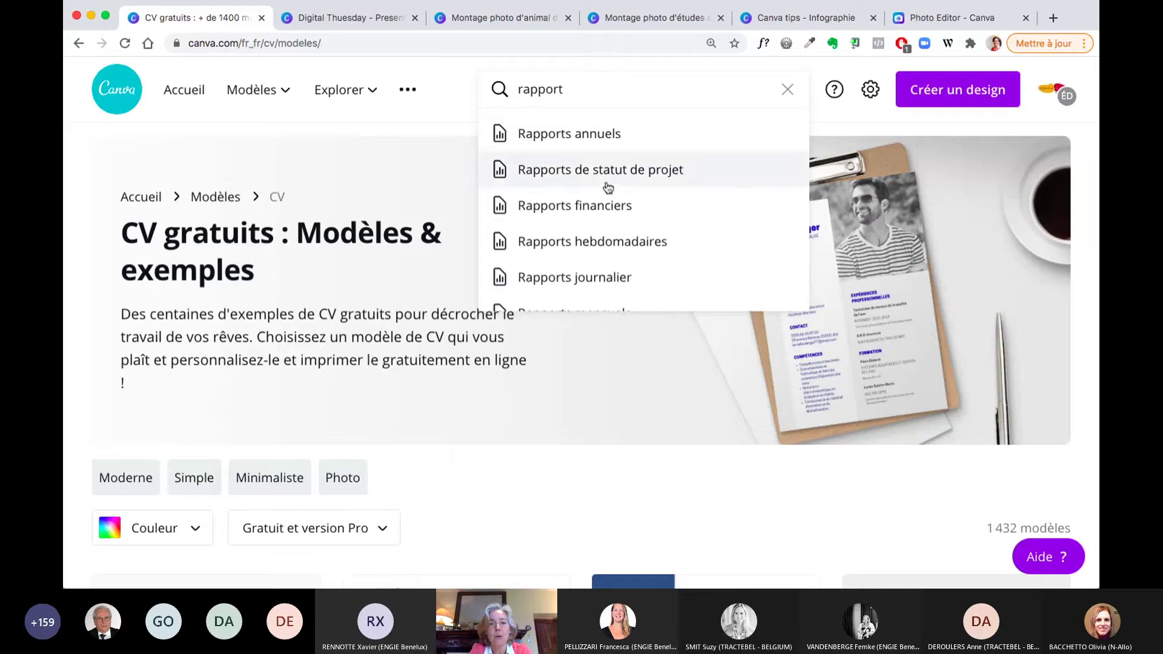
pyautogui.scroll(-1, 603, 251)
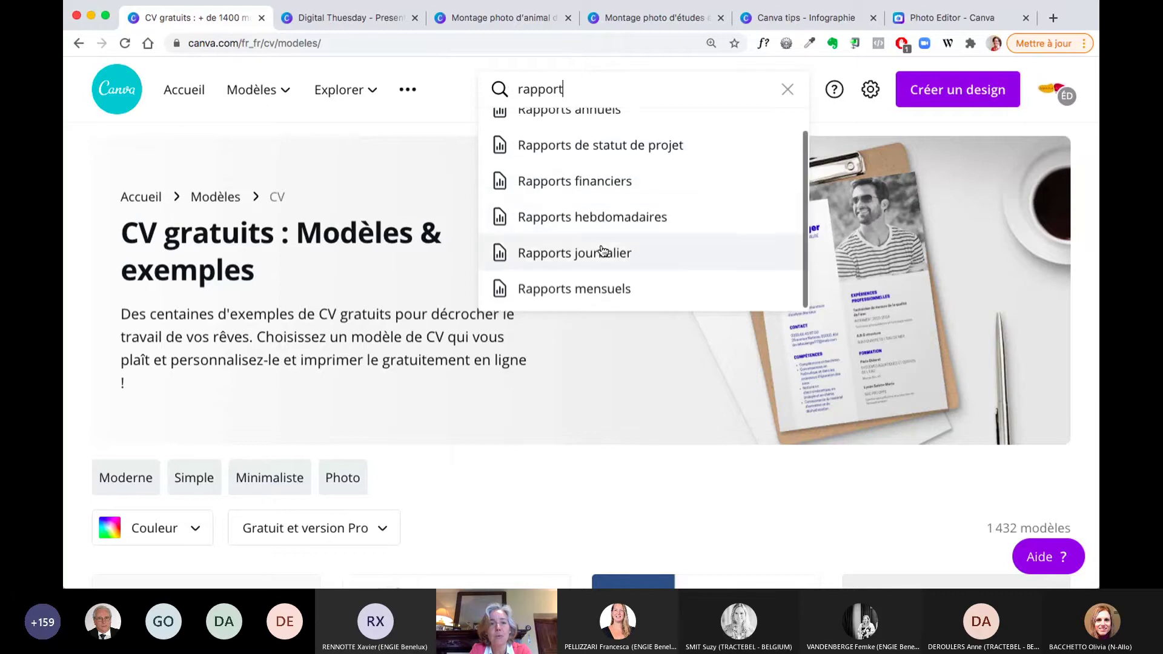
pyautogui.scroll(1, 602, 251)
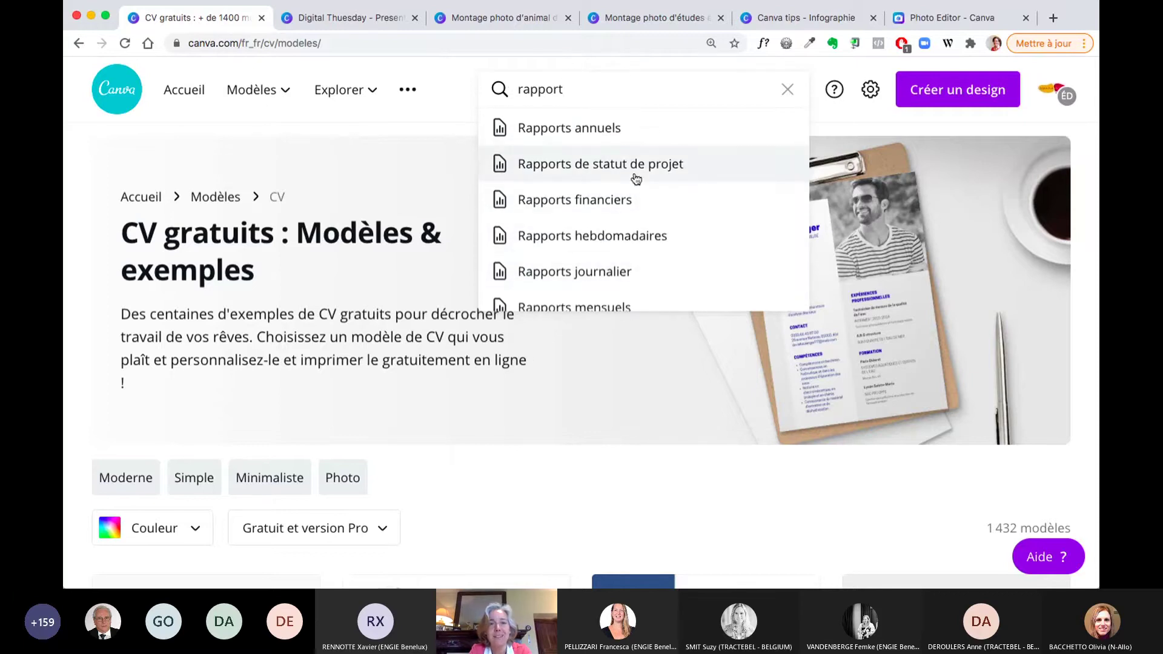
# Step: Switch to the Canva tips infographic and examine its graph maker and social media template sections
pyautogui.click(498, 20)
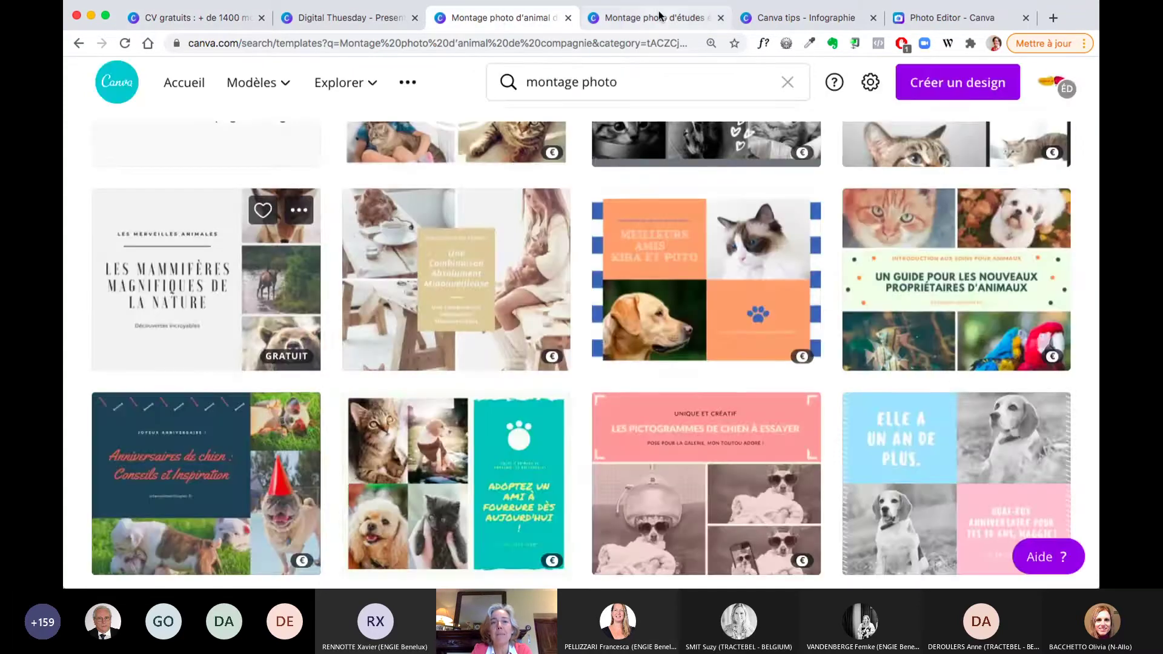
pyautogui.click(660, 18)
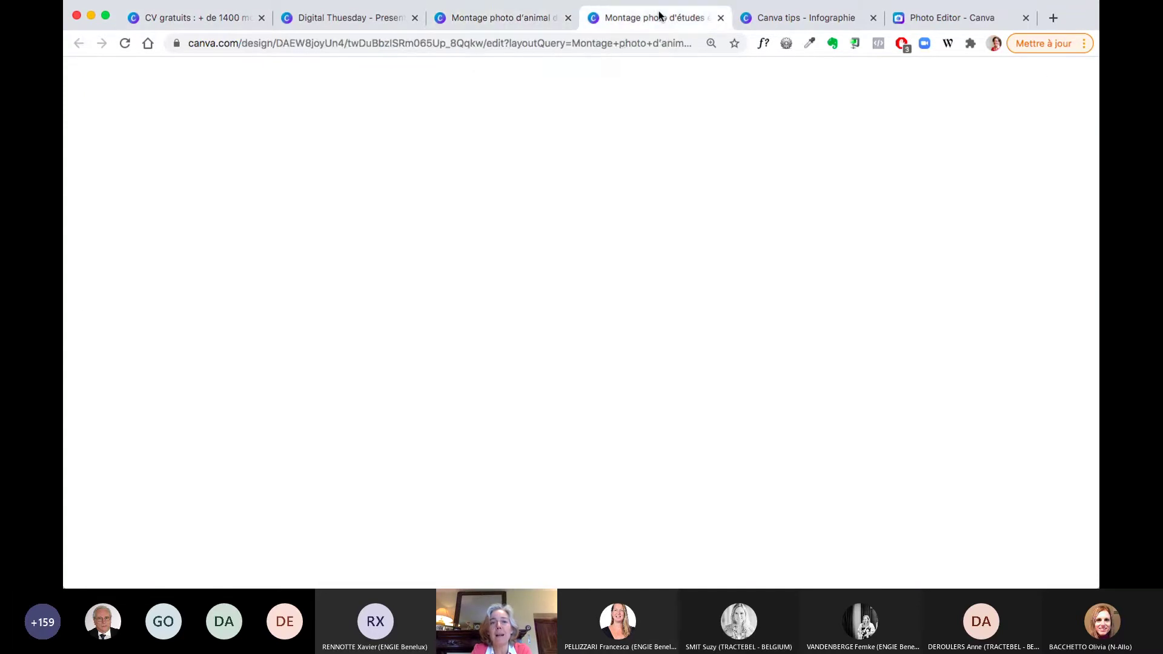
pyautogui.click(806, 22)
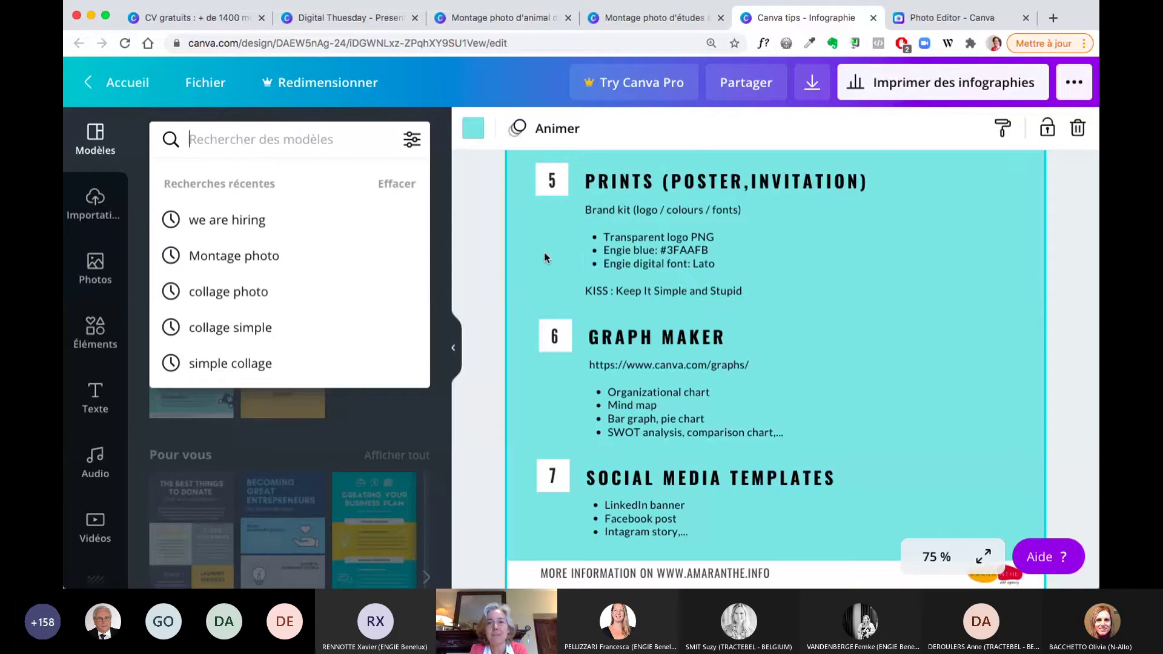
pyautogui.scroll(-3, 918, 245)
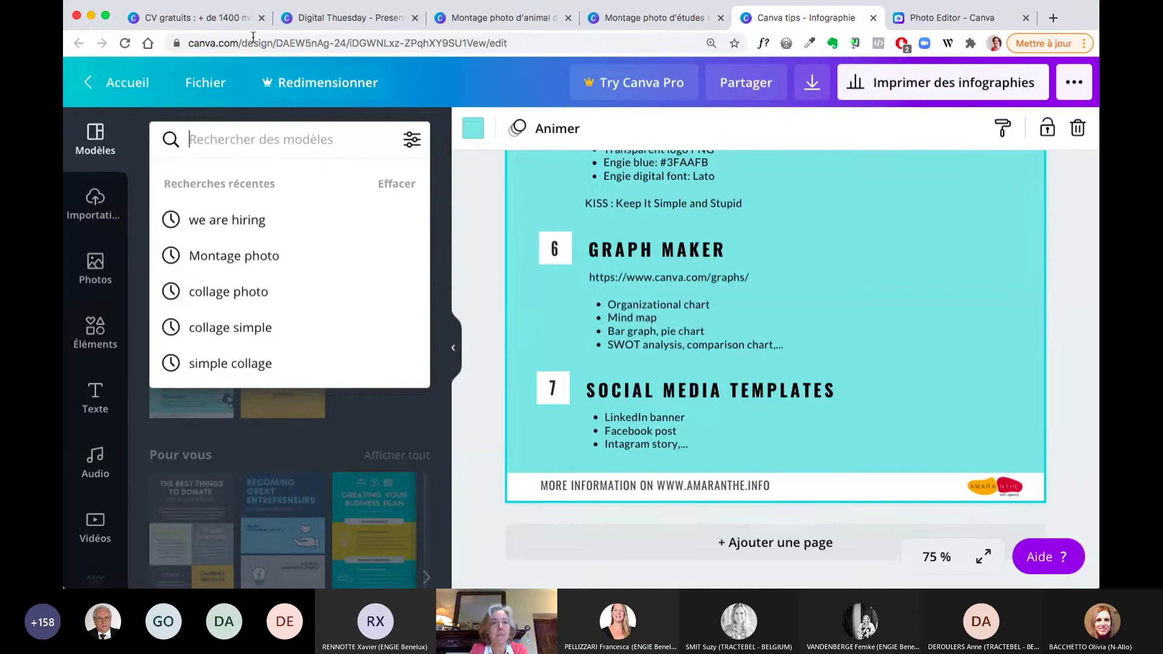
pyautogui.moveTo(243, 42); pyautogui.dragTo(479, 52)
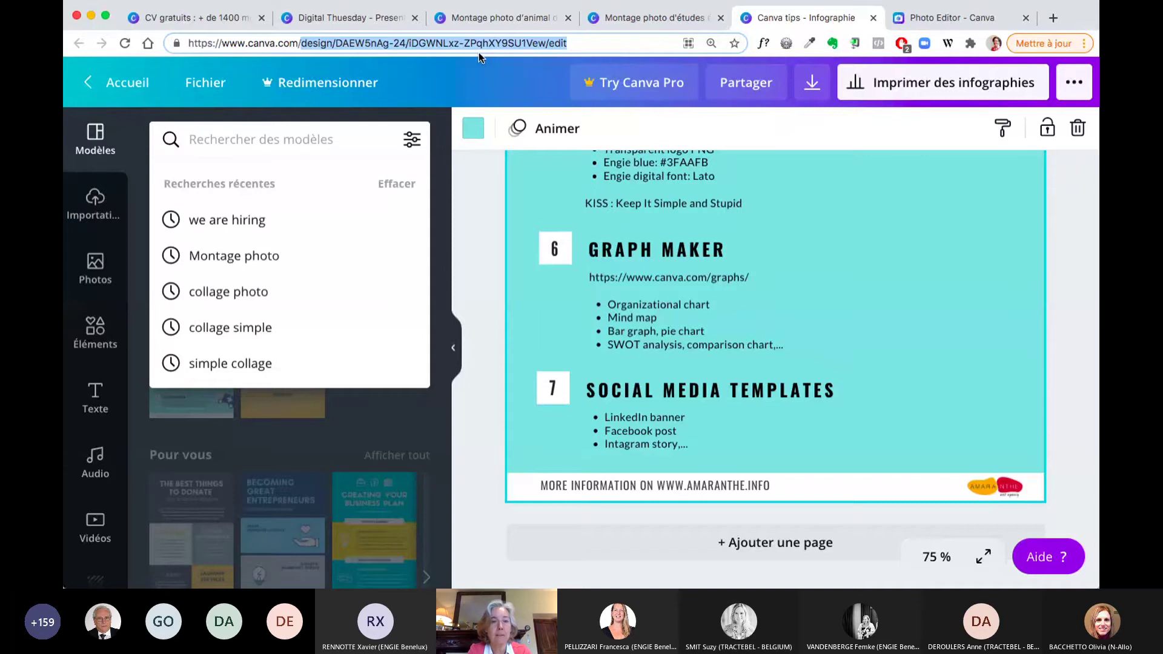
pyautogui.write('/graphs')
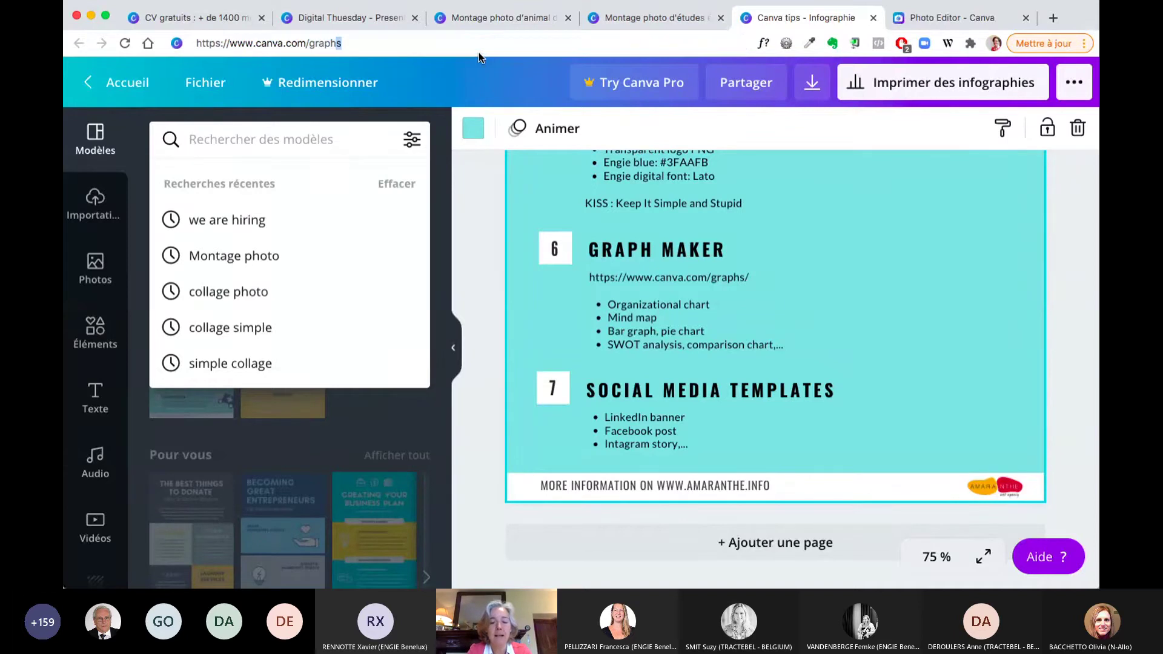
pyautogui.press('Return')
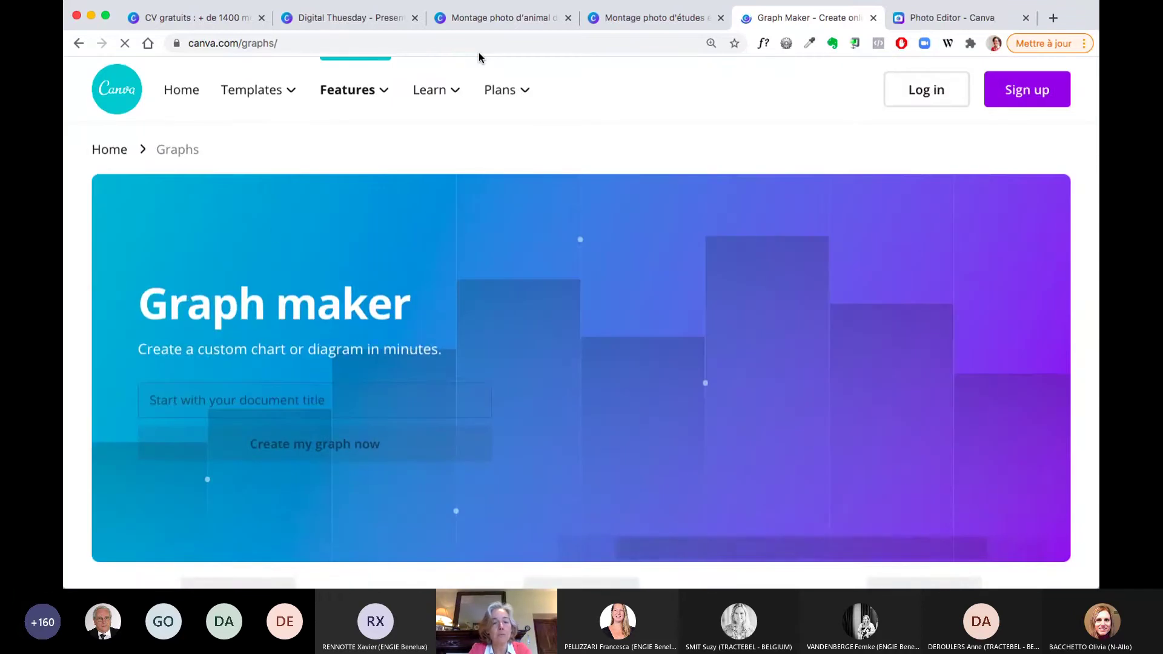
# Step: Start a graph titled "Rapport financier" and indicate that the required graph type is already known
pyautogui.scroll(-3, 272, 232)
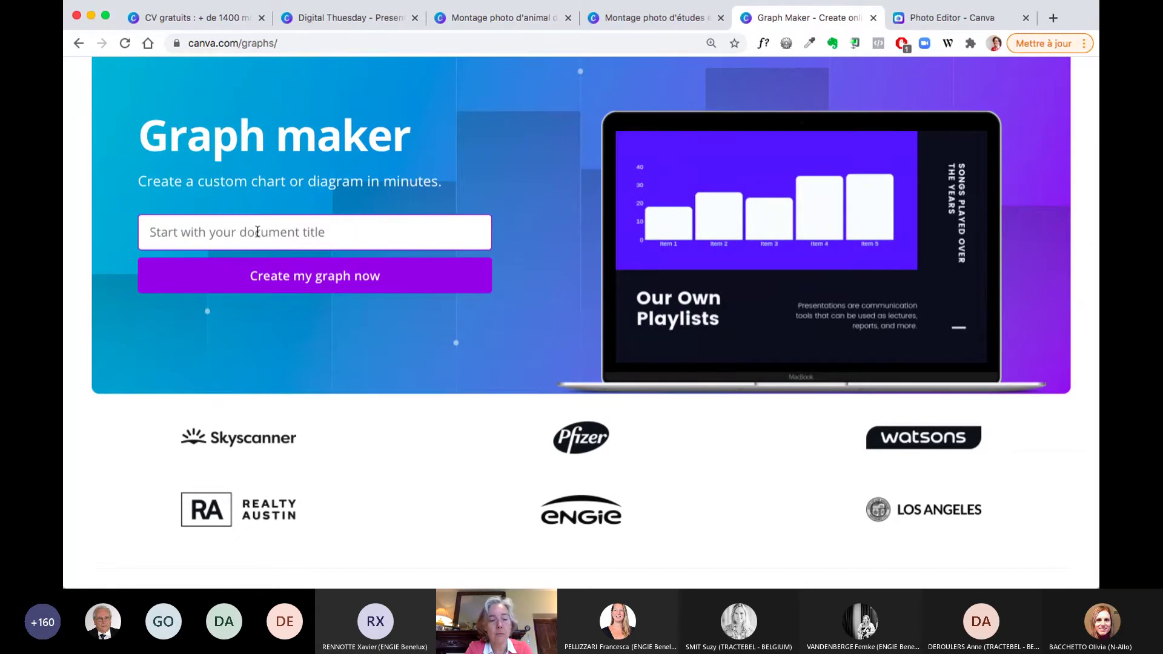
pyautogui.write('Rappo')
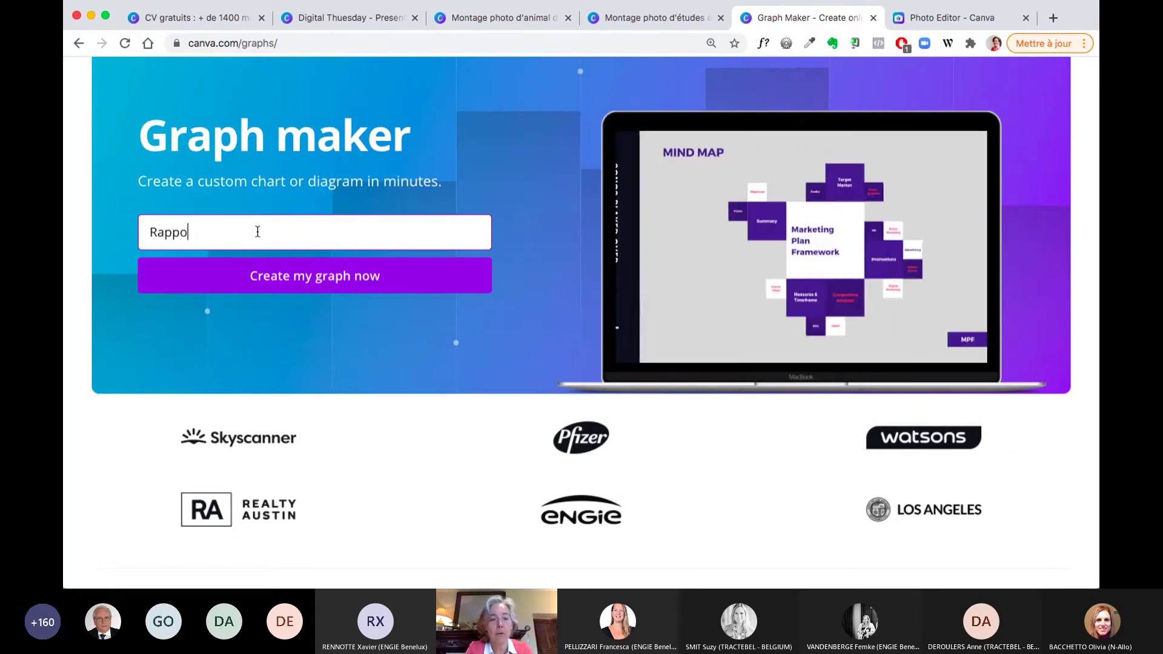
pyautogui.write('rt financier')
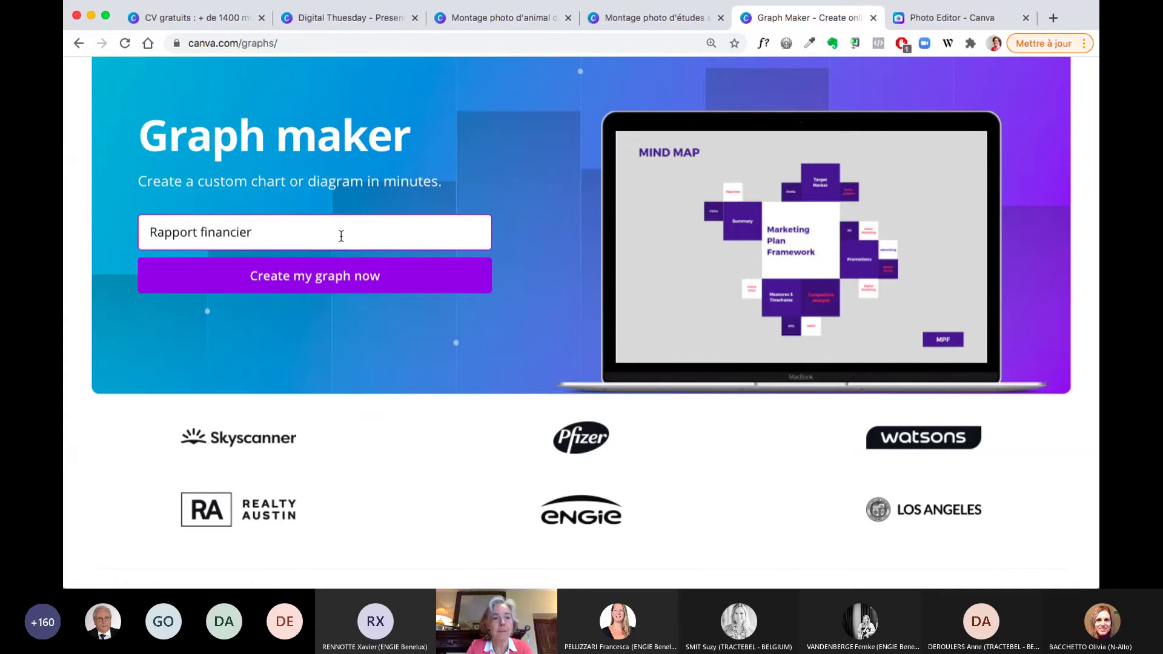
pyautogui.click(335, 286)
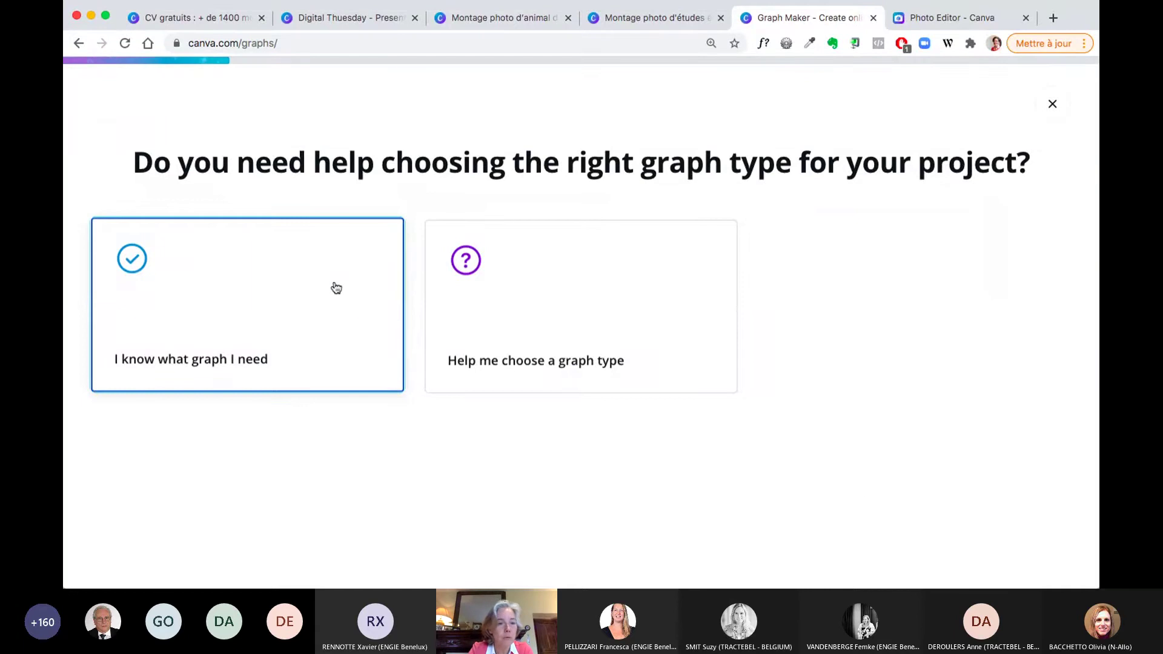
pyautogui.click(336, 287)
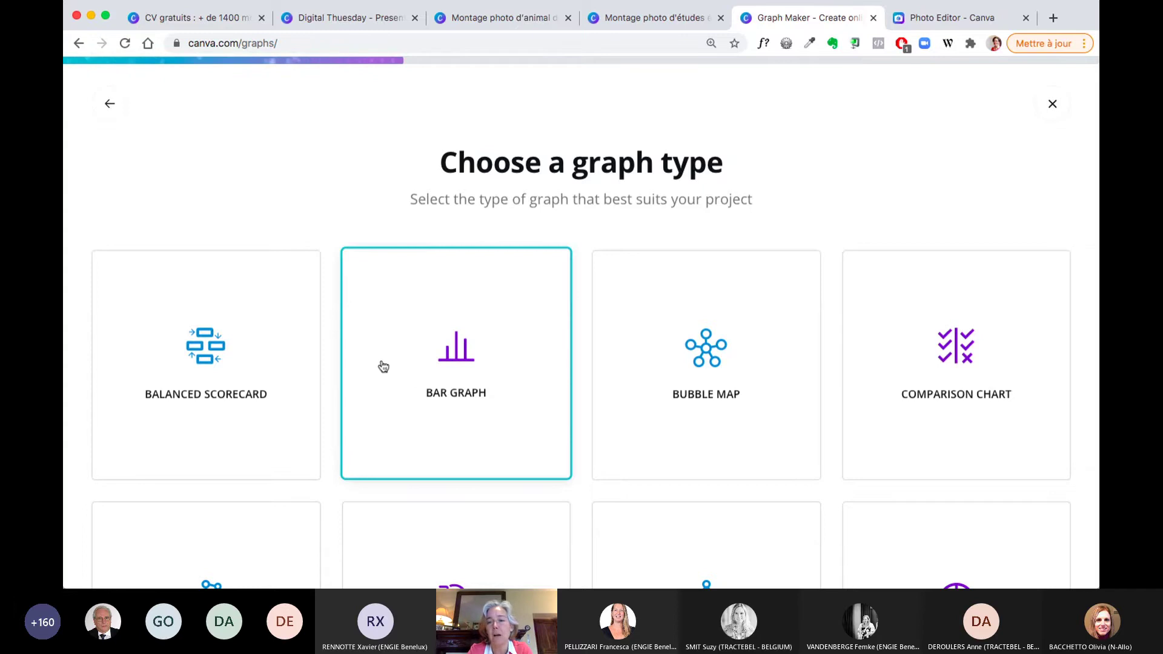
# Step: Look through the available graph types, from balanced scorecard to Venn diagrams, and return to the start of the list
pyautogui.scroll(-4, 418, 366)
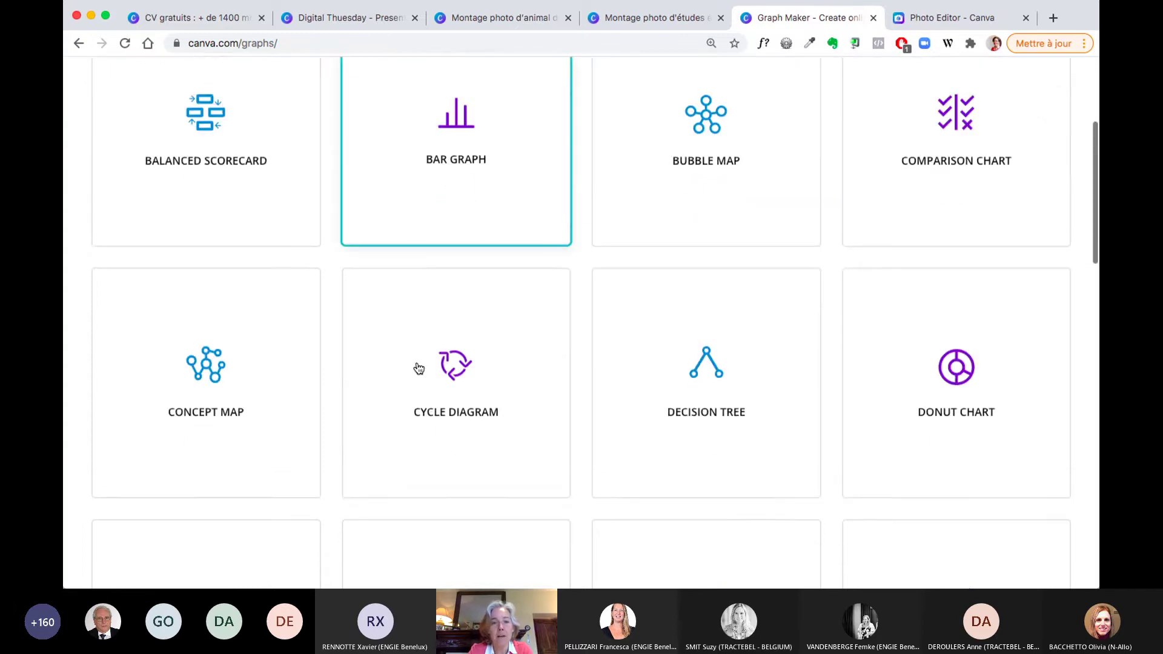
pyautogui.scroll(-6, 418, 368)
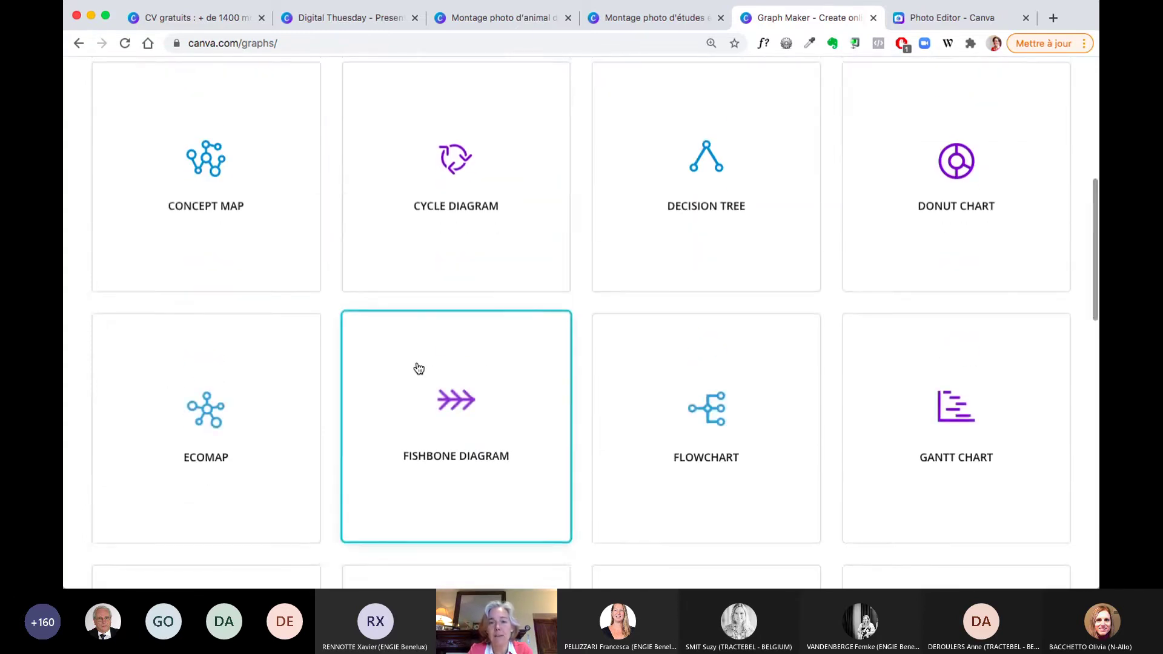
pyautogui.scroll(-3, 418, 367)
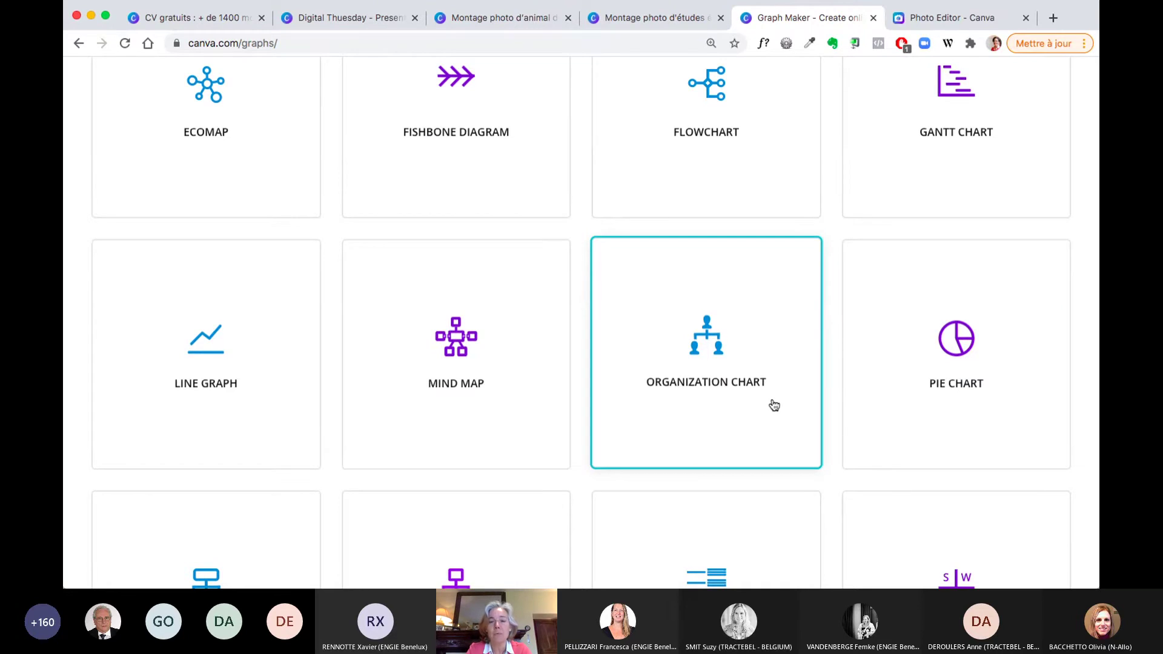
pyautogui.scroll(-3, 774, 405)
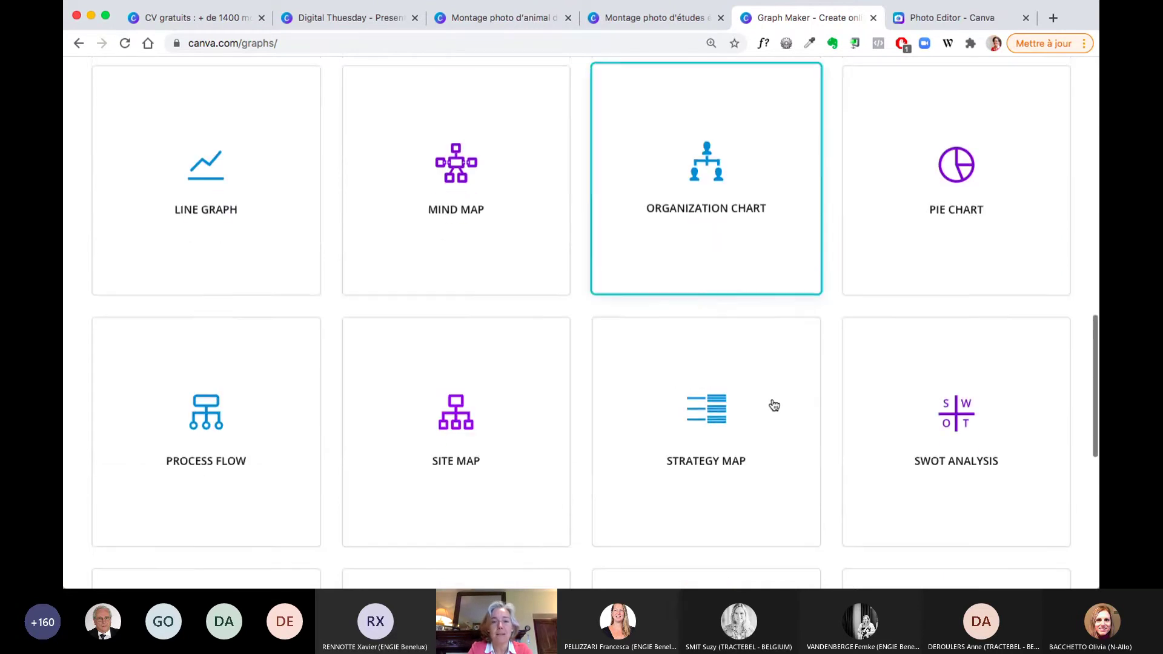
pyautogui.scroll(-3, 774, 405)
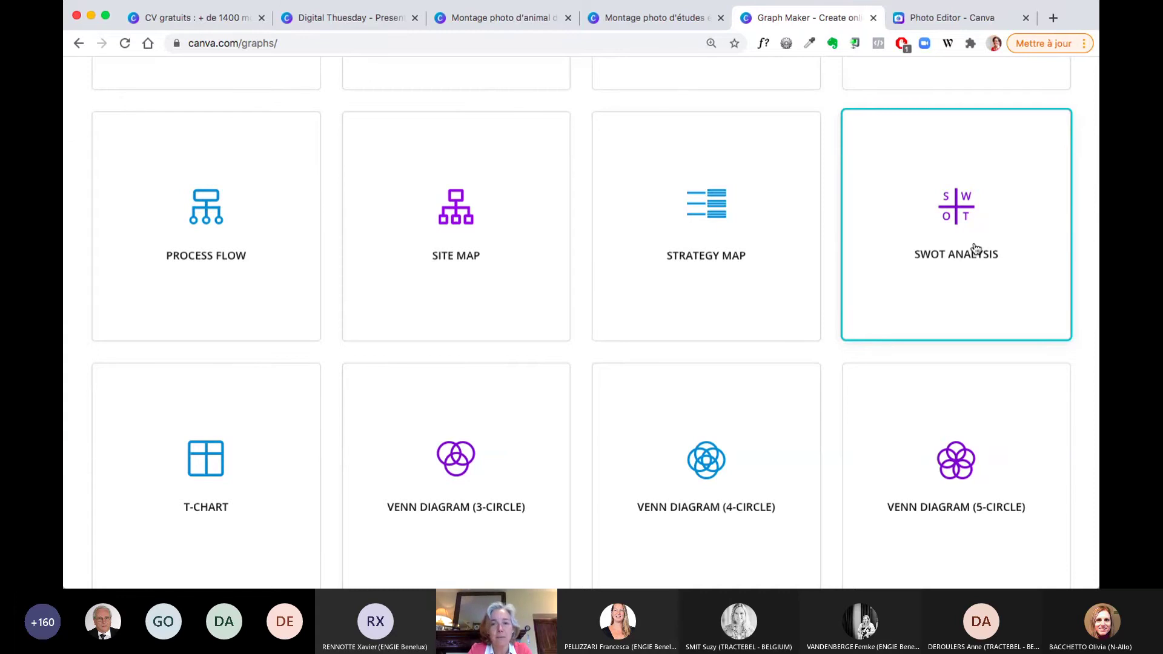
pyautogui.scroll(-4, 976, 248)
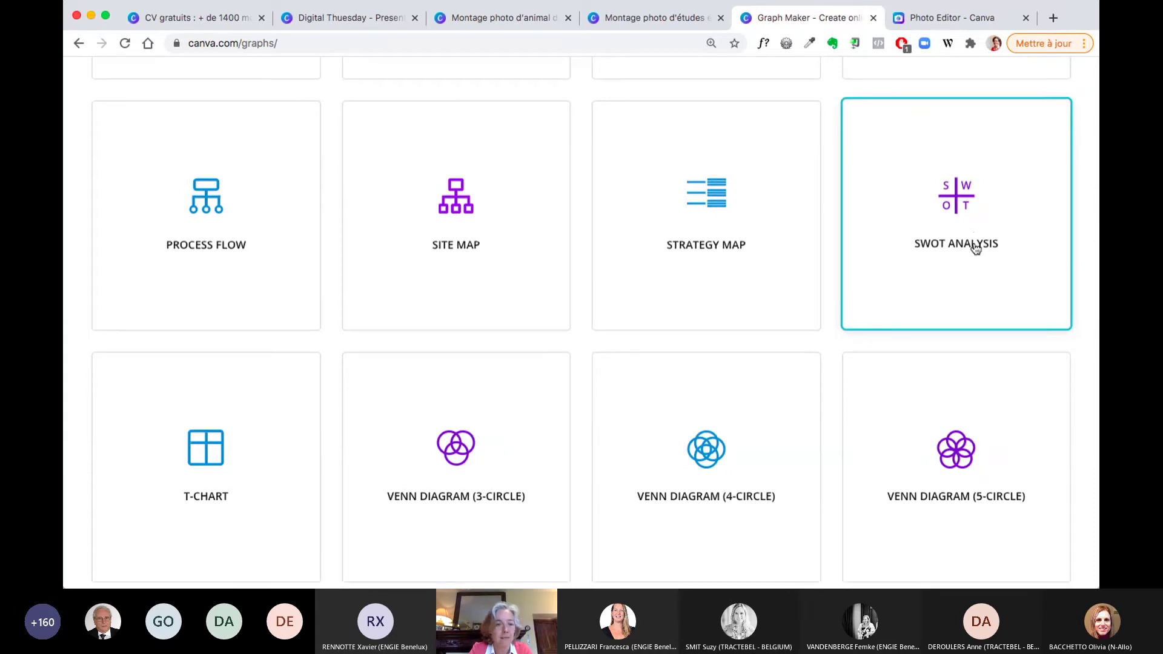
pyautogui.scroll(12, 976, 248)
pyautogui.scroll(3, 976, 249)
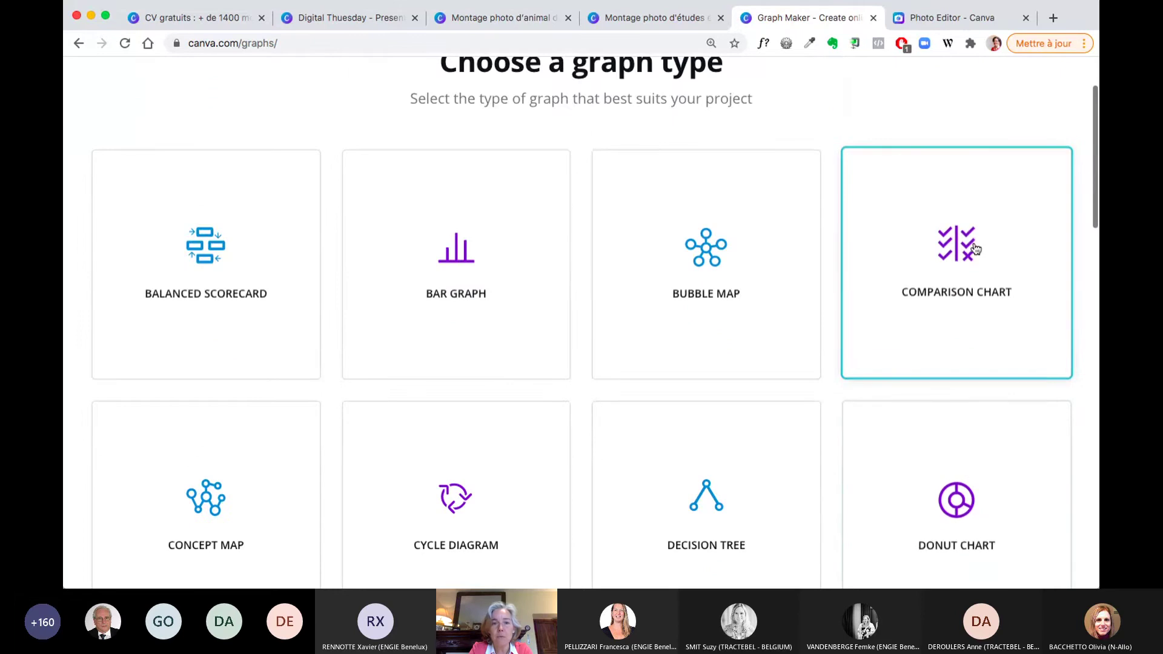
# Step: Choose the bar graph type and open the black "Our Current Numbers" template with turquoise bars
pyautogui.scroll(-1, 974, 252)
pyautogui.click(445, 261)
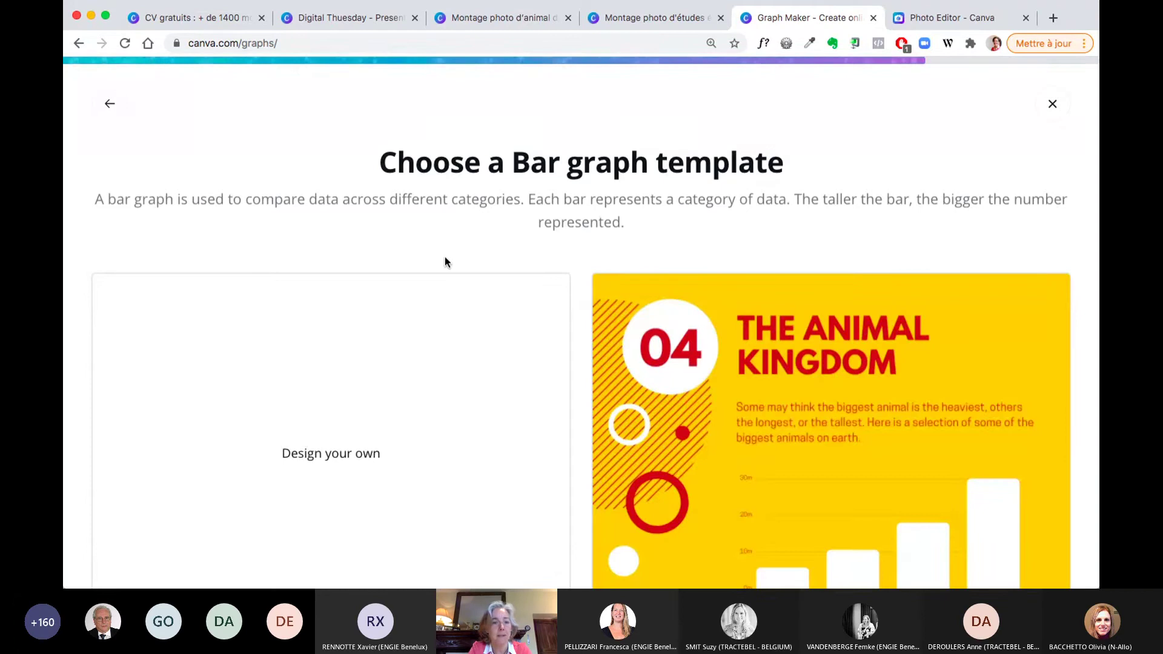
pyautogui.scroll(-2, 445, 262)
pyautogui.scroll(-6, 445, 259)
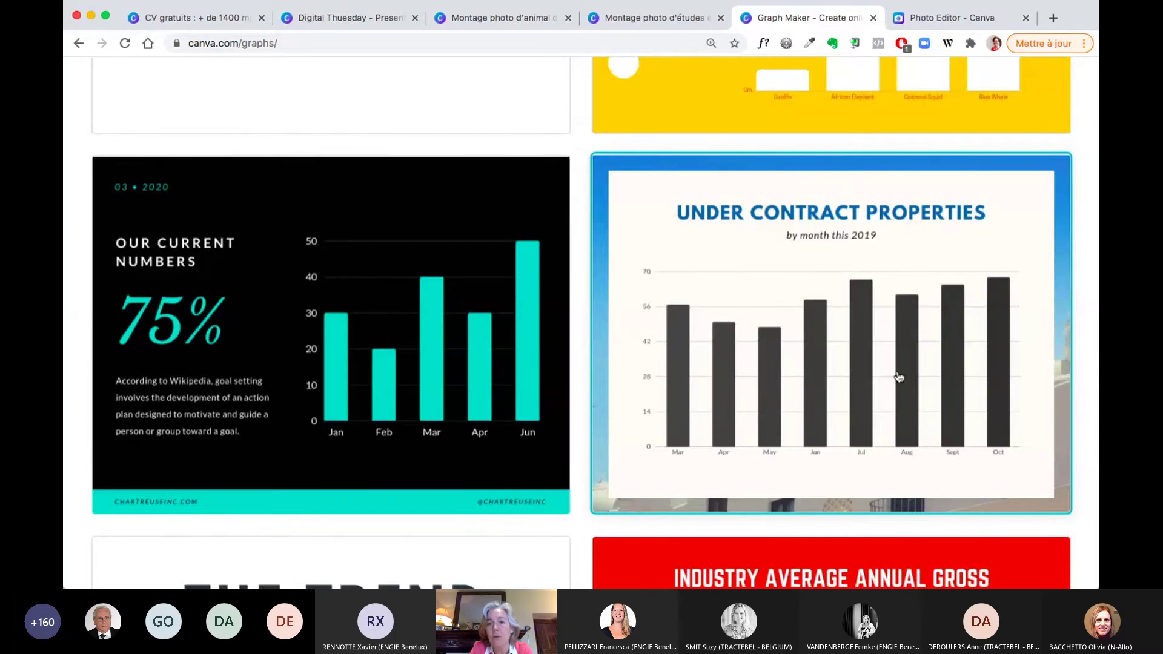
pyautogui.click(421, 383)
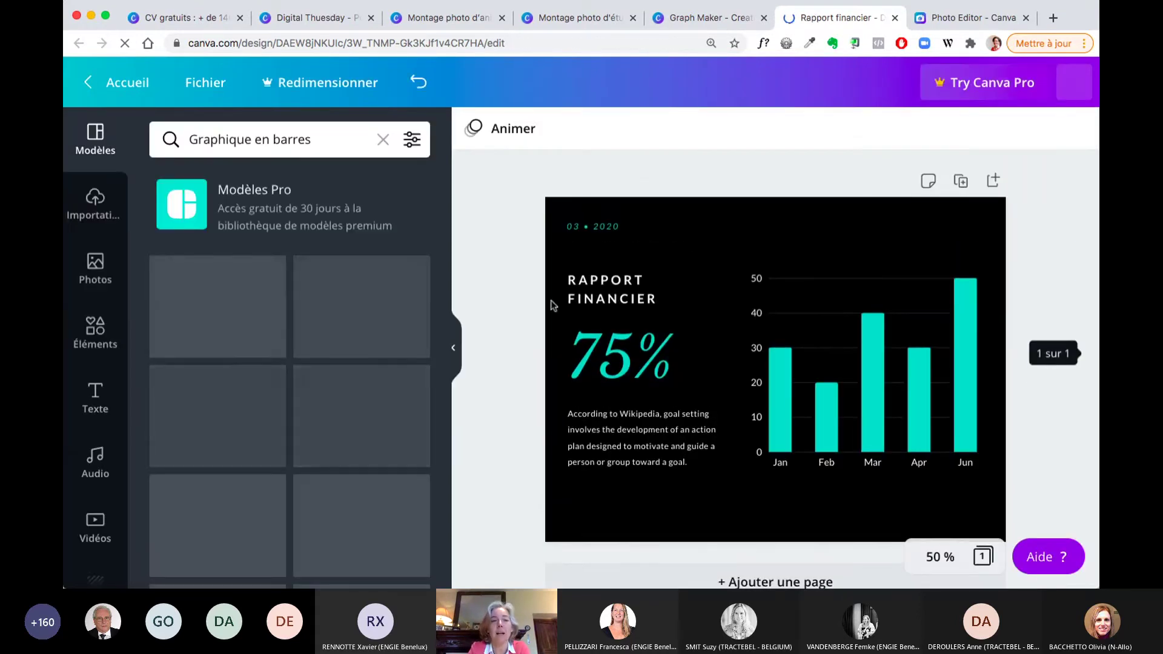
# Step: Remove the black background from the page, undoing and redoing the deletion once to compare
pyautogui.click(663, 225)
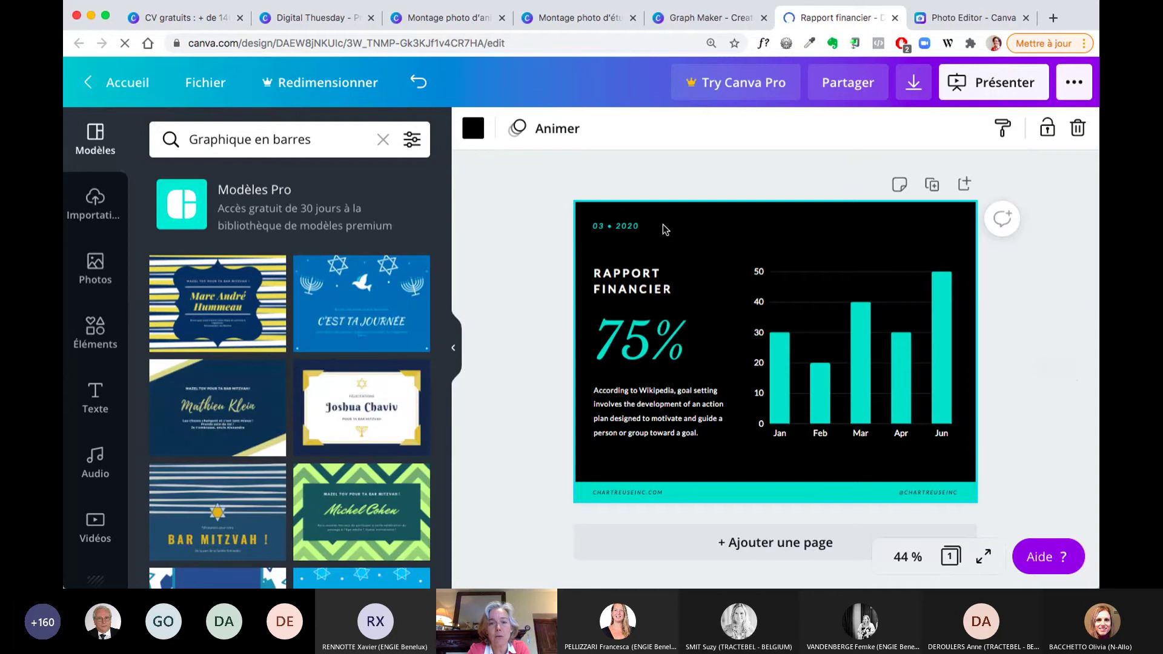
pyautogui.press('Delete')
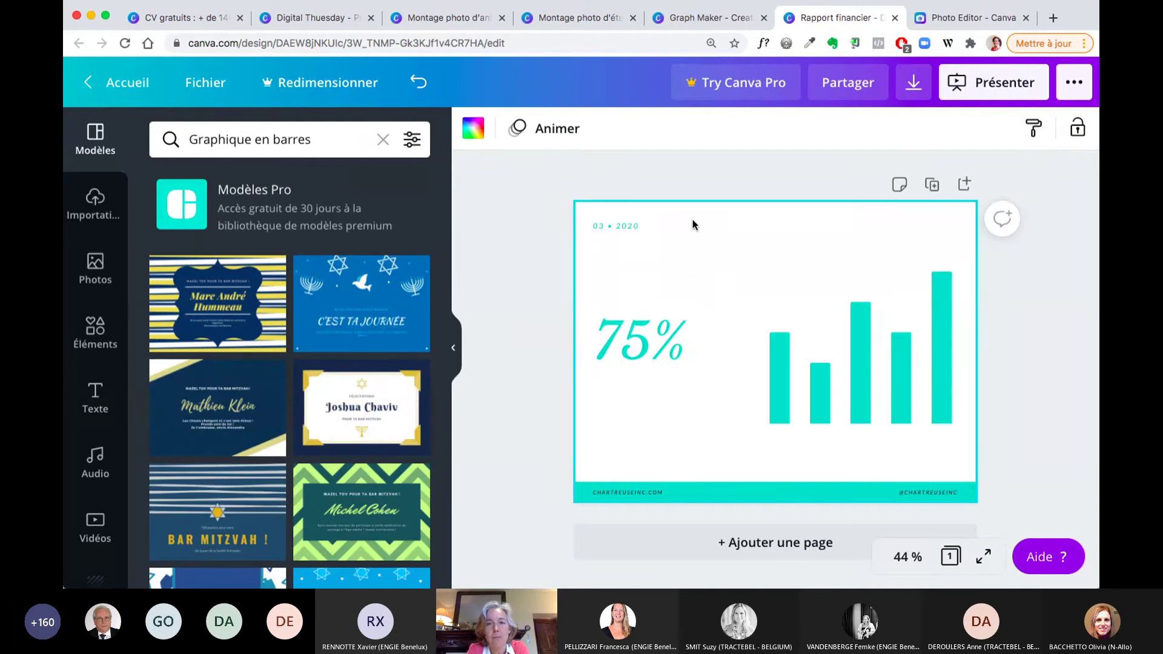
pyautogui.click(418, 83)
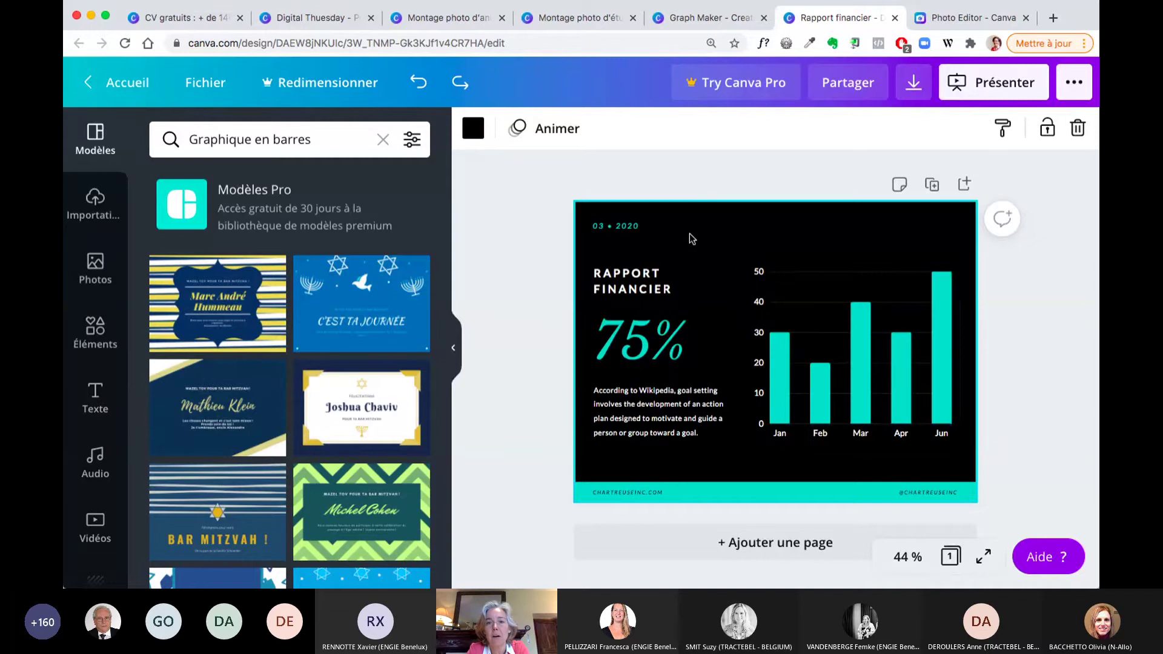
pyautogui.press('super+shift+z')
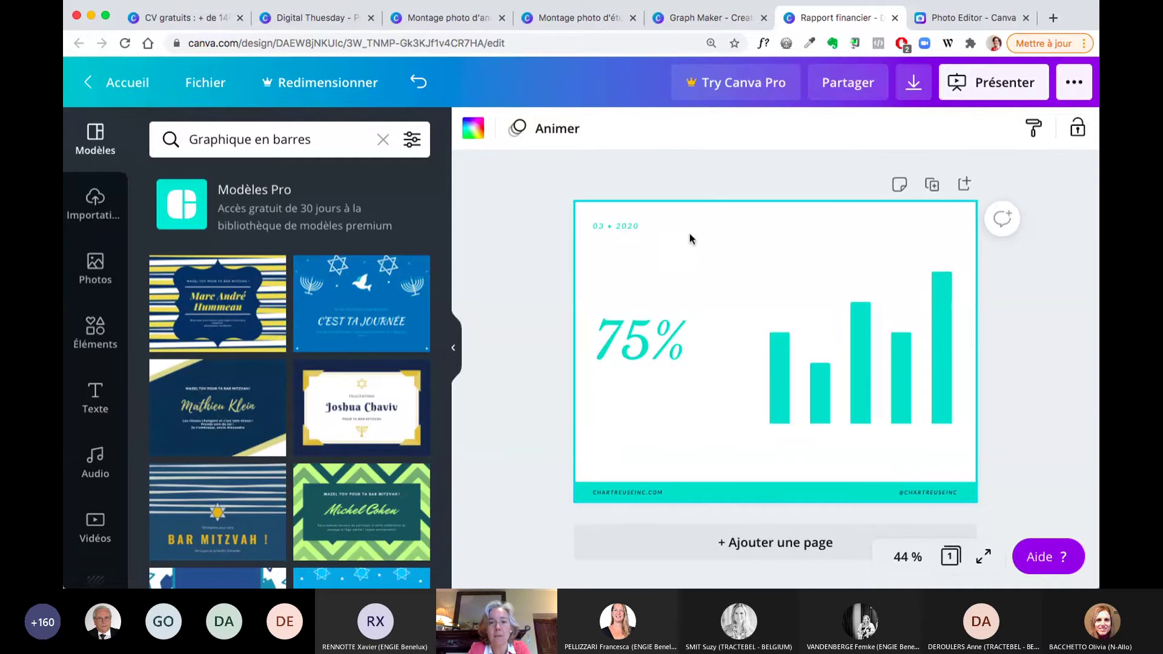
# Step: Recolour the bars of the chart with the blue from the Amaranthe palette
pyautogui.click(855, 424)
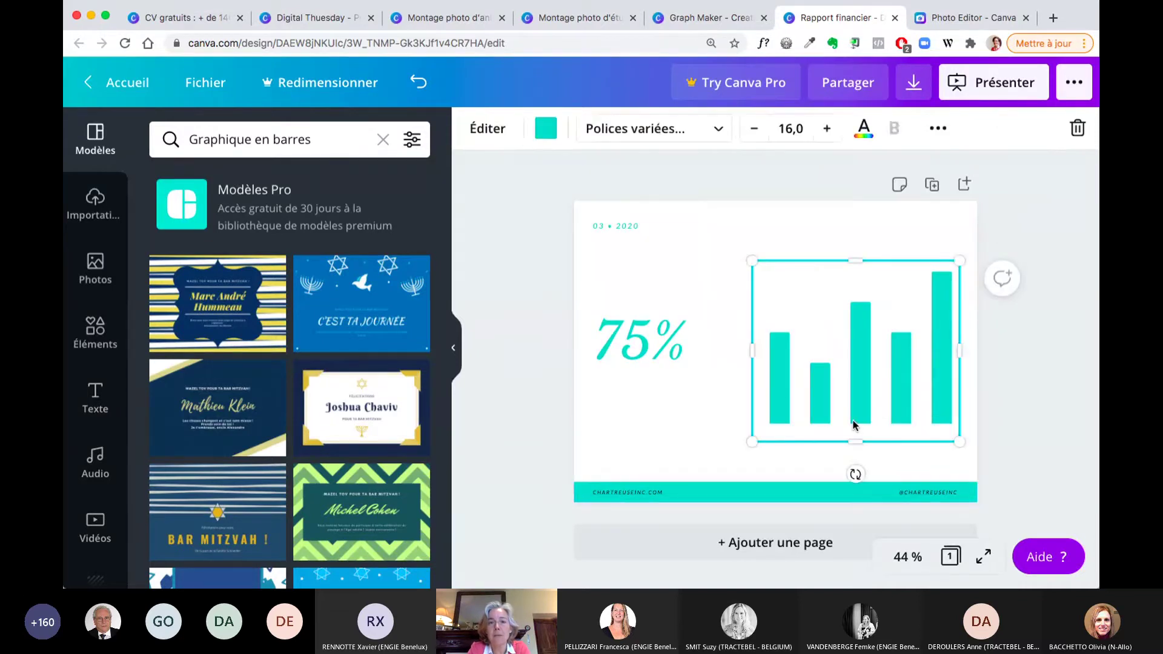
pyautogui.click(546, 130)
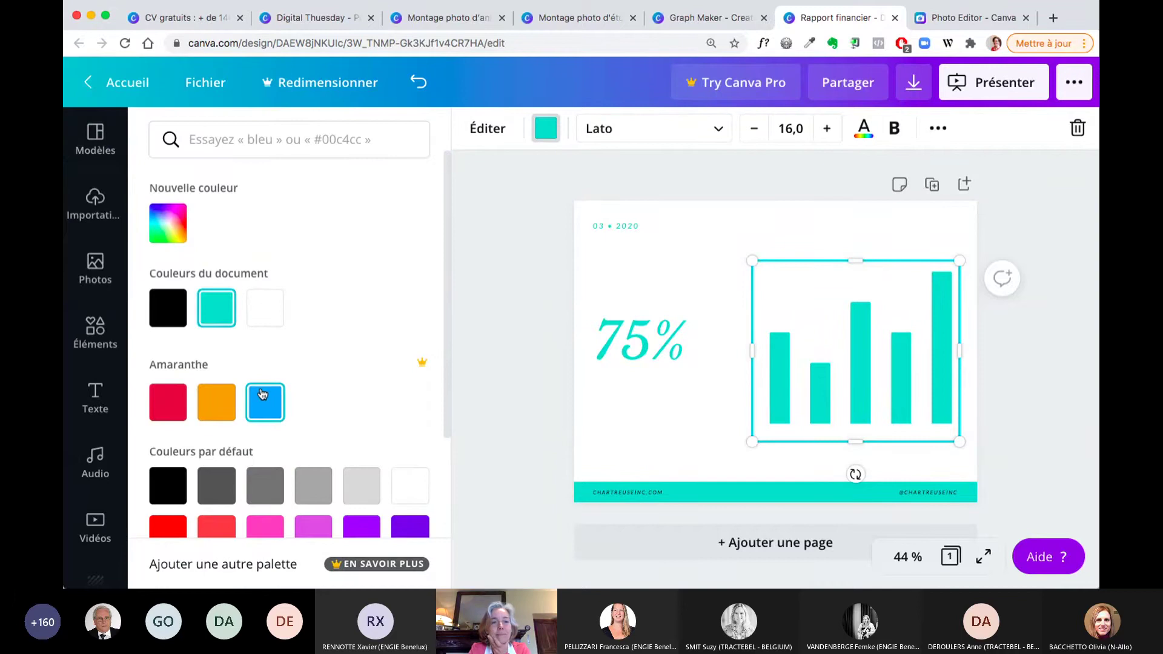
pyautogui.click(277, 414)
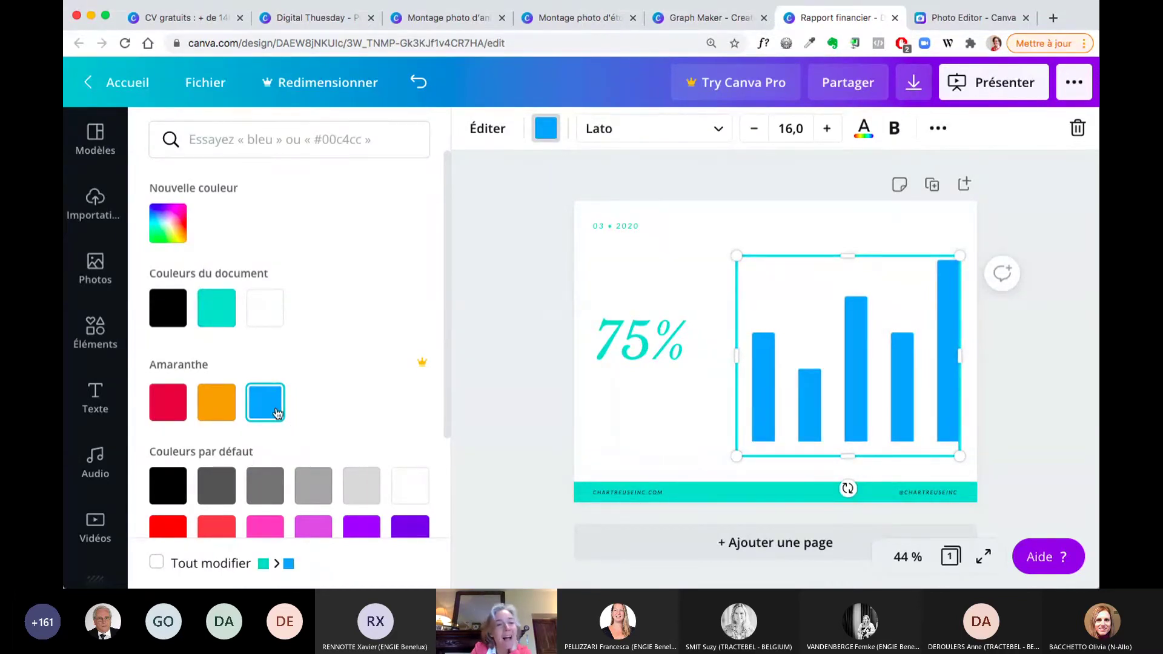
# Step: Set the colour of the "75%" text to the blue #3FAAFB
pyautogui.click(663, 339)
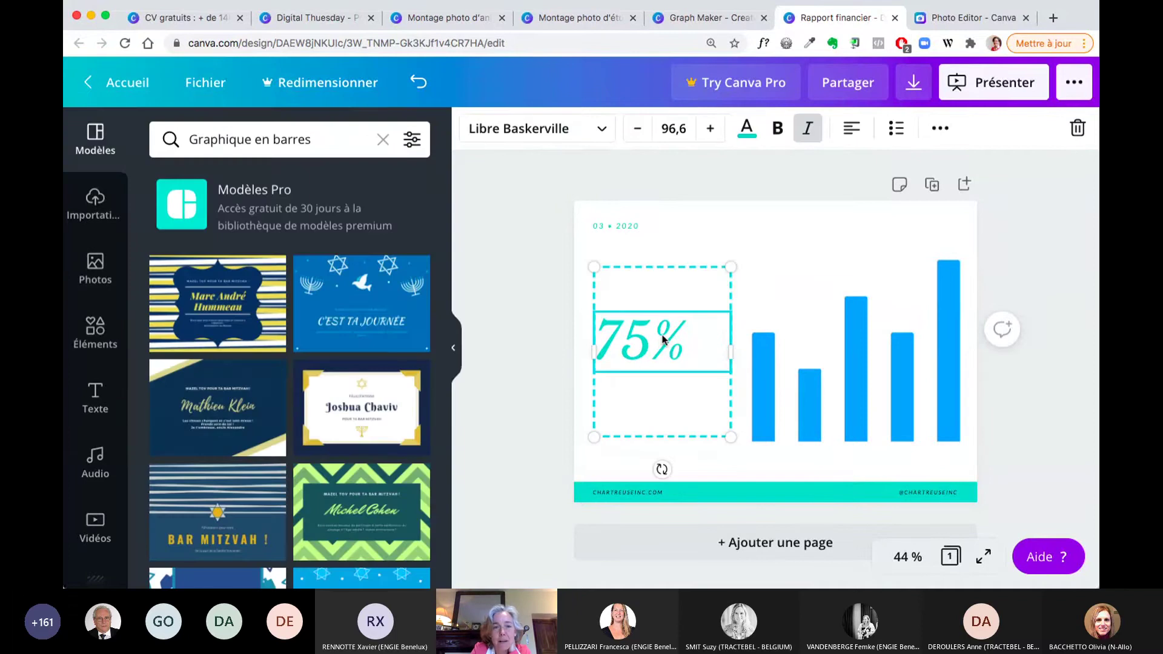
pyautogui.click(747, 127)
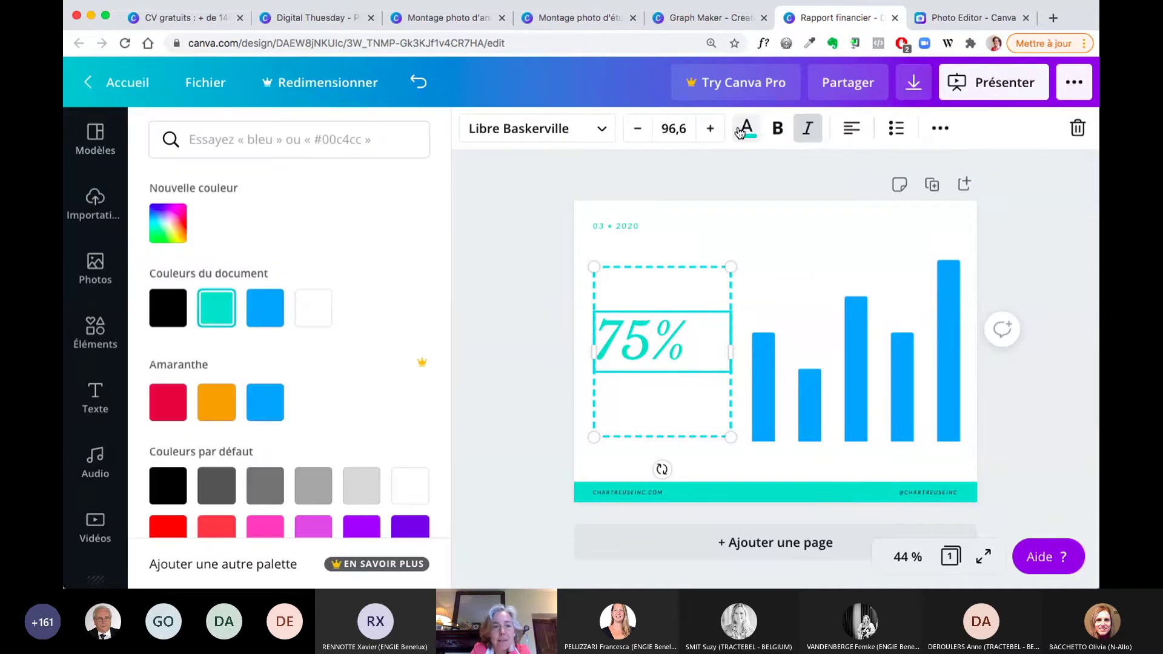
pyautogui.click(226, 144)
pyautogui.write('#')
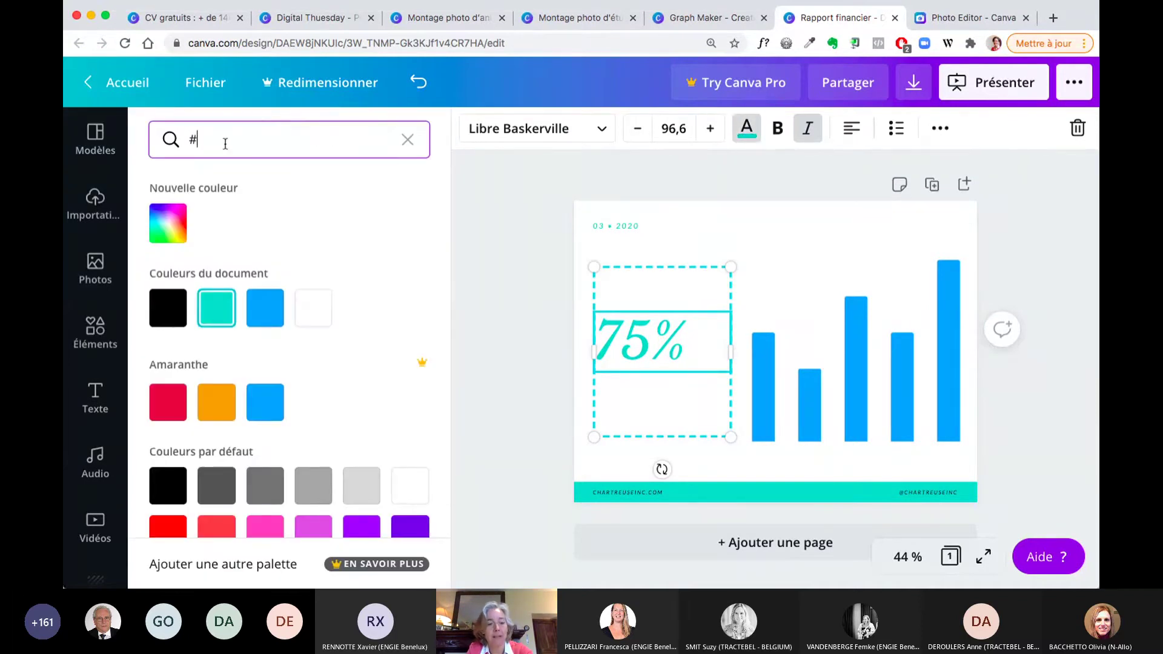
pyautogui.write('3FAAFB')
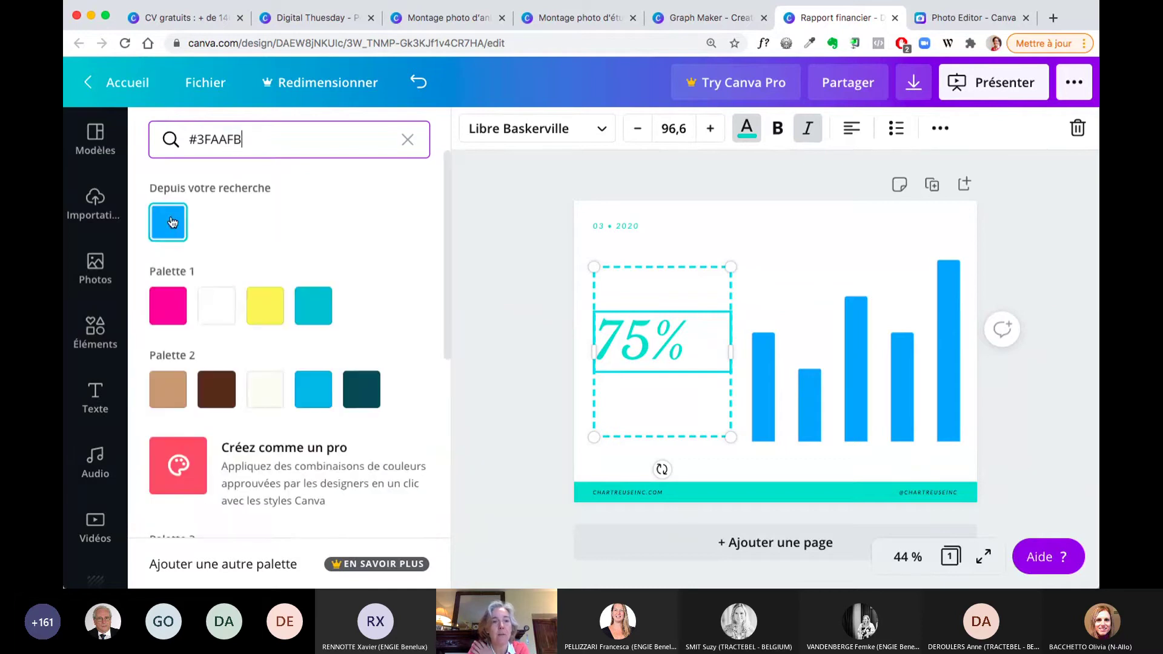
pyautogui.click(172, 221)
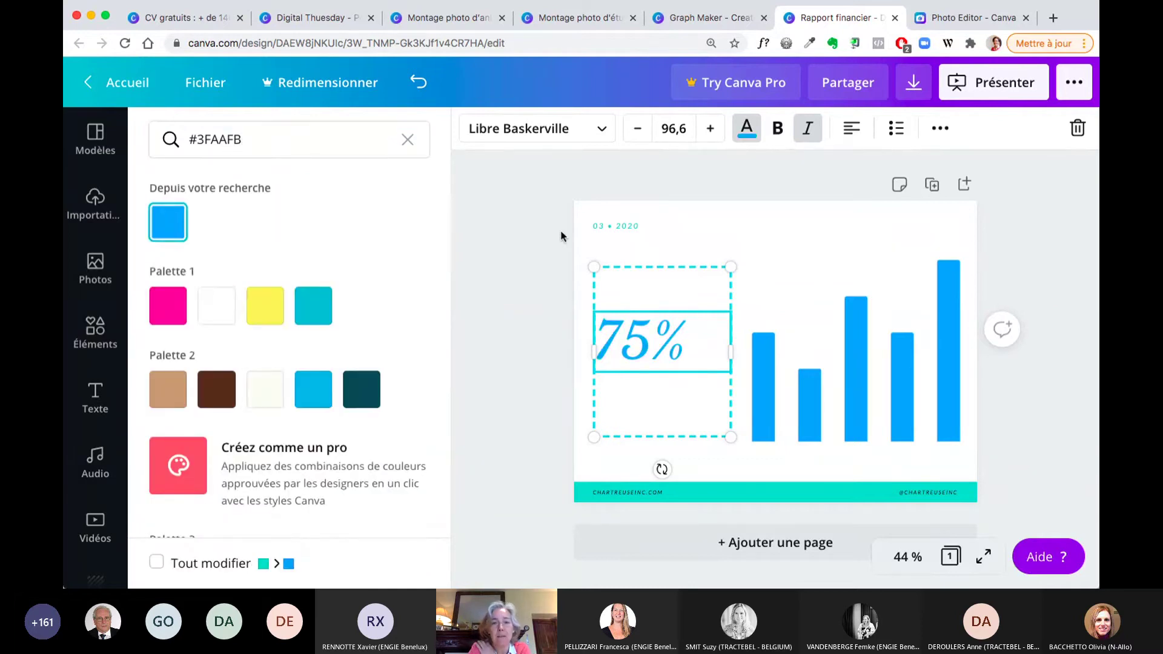
# Step: Recolour the turquoise footer band with the document's blue and delete the "03 • 2020" date text
pyautogui.click(694, 488)
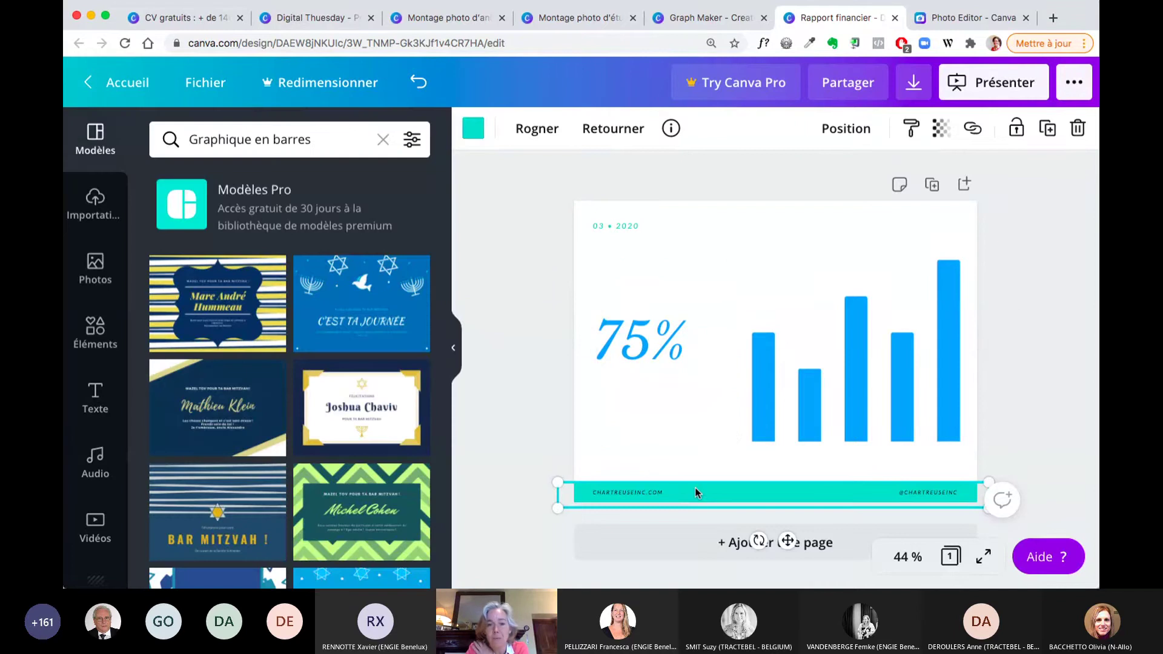
pyautogui.click(475, 128)
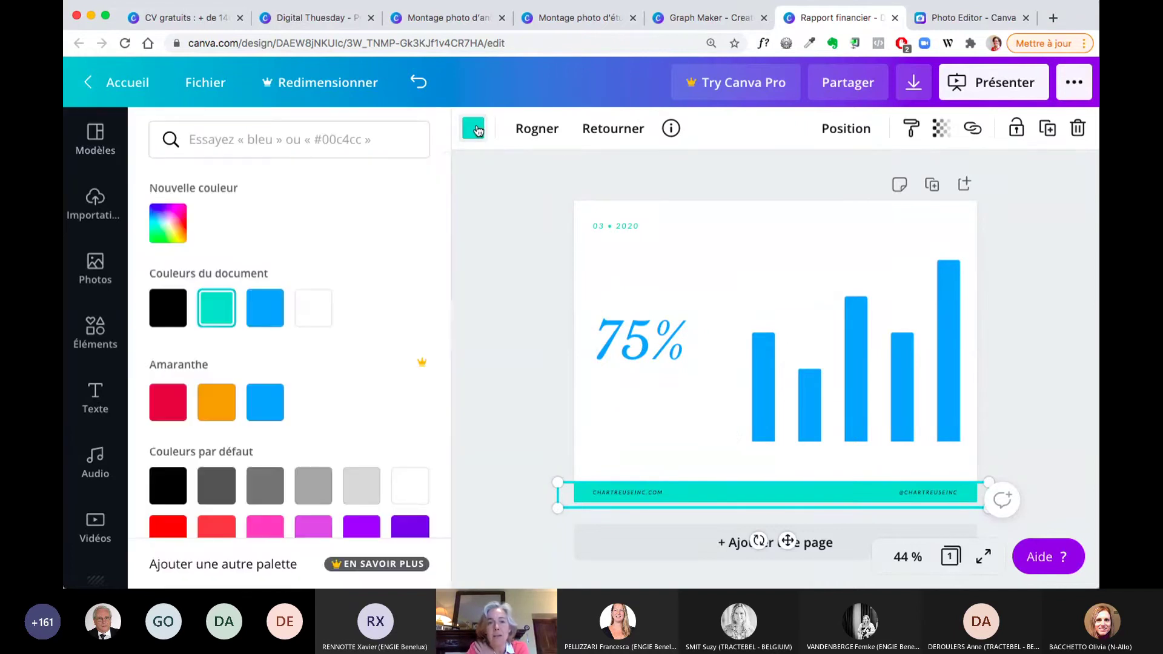
pyautogui.click(265, 307)
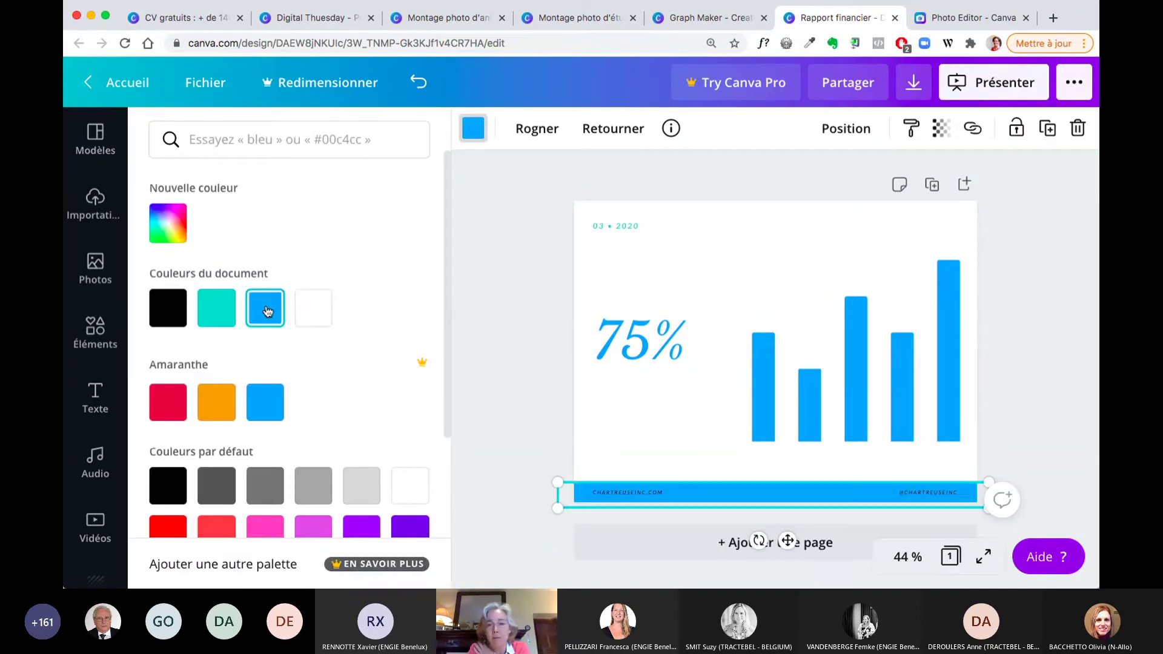
pyautogui.click(618, 226)
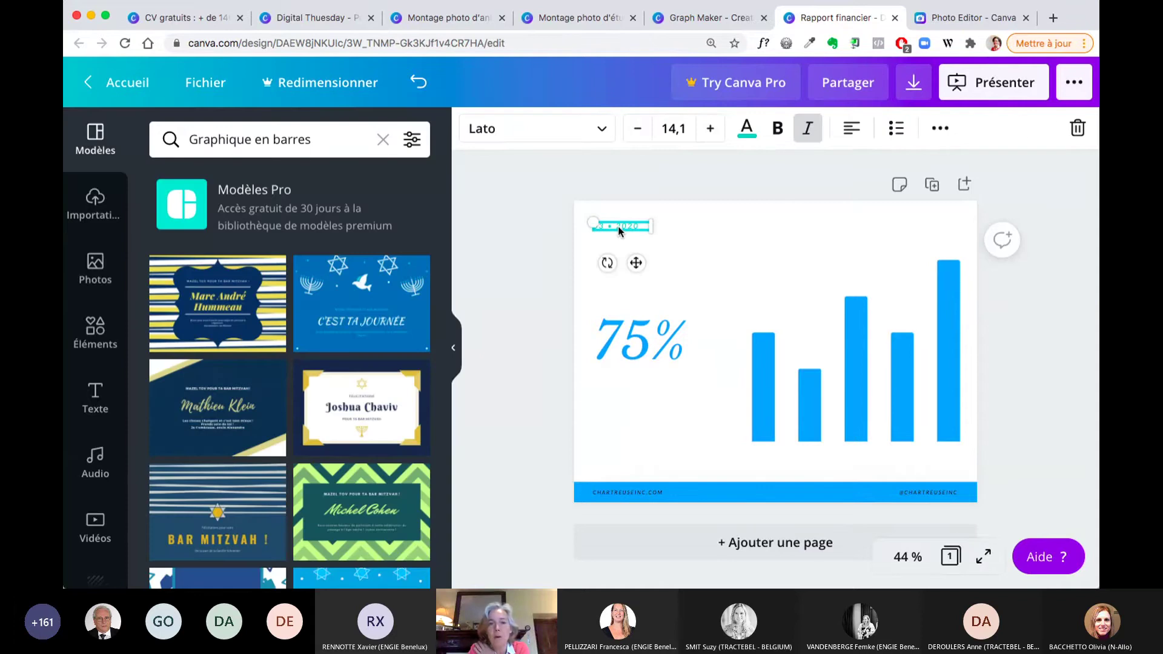
pyautogui.press('Delete')
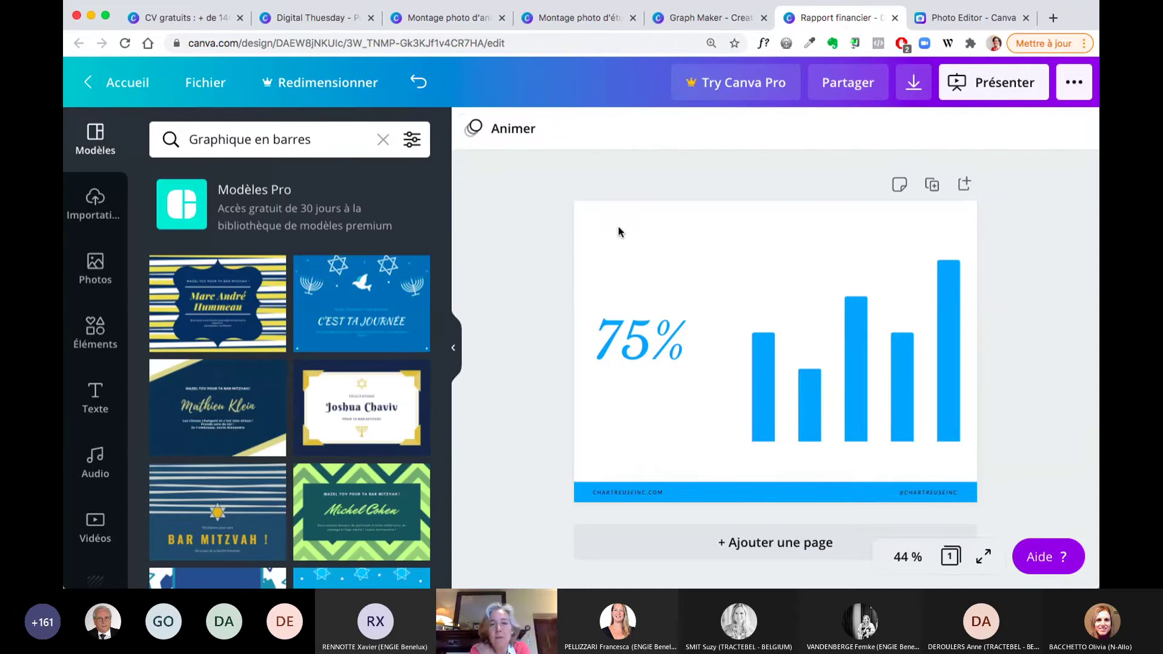
# Step: Set the text of the paragraph below "75%" to black
pyautogui.doubleClick(655, 405)
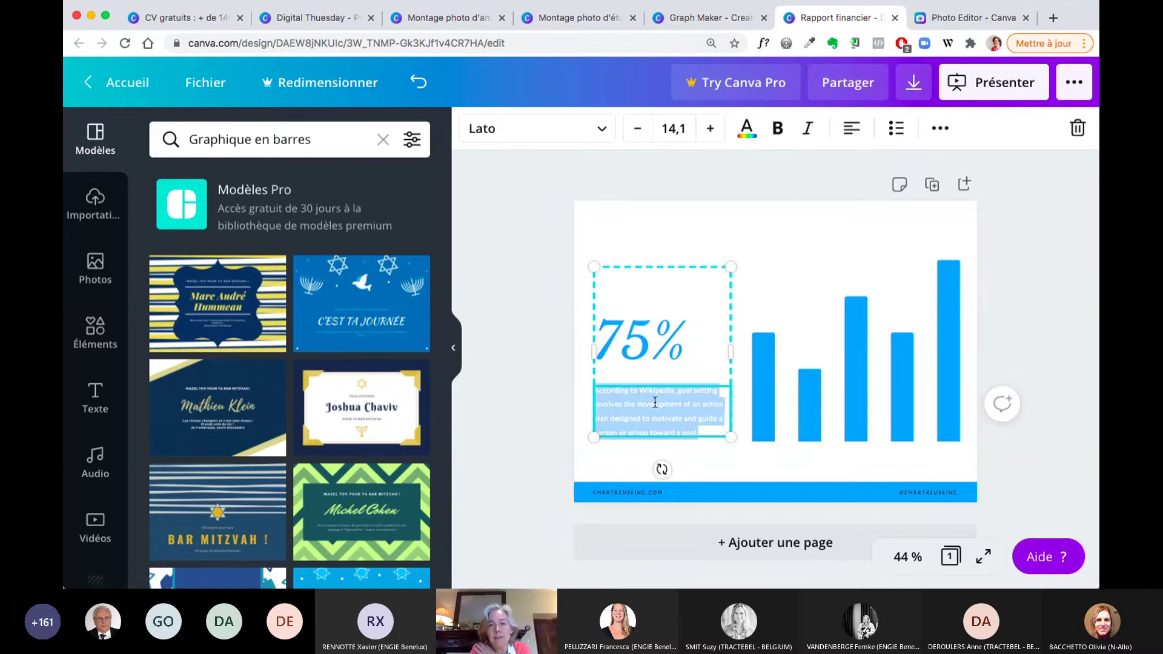
pyautogui.click(749, 133)
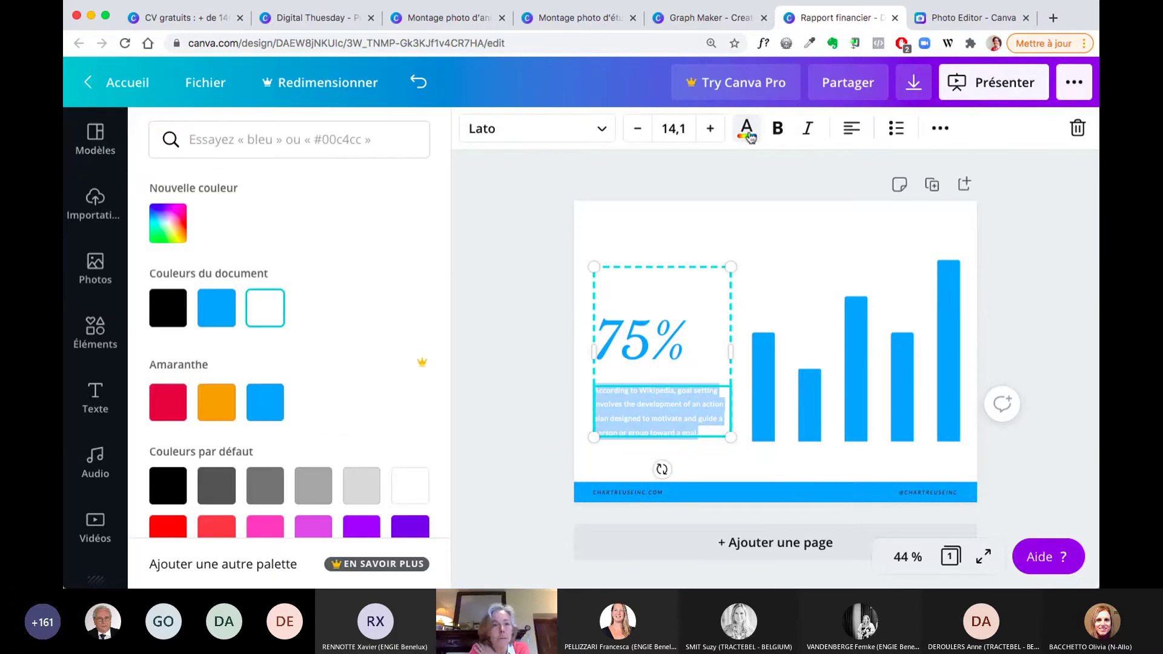
pyautogui.click(167, 307)
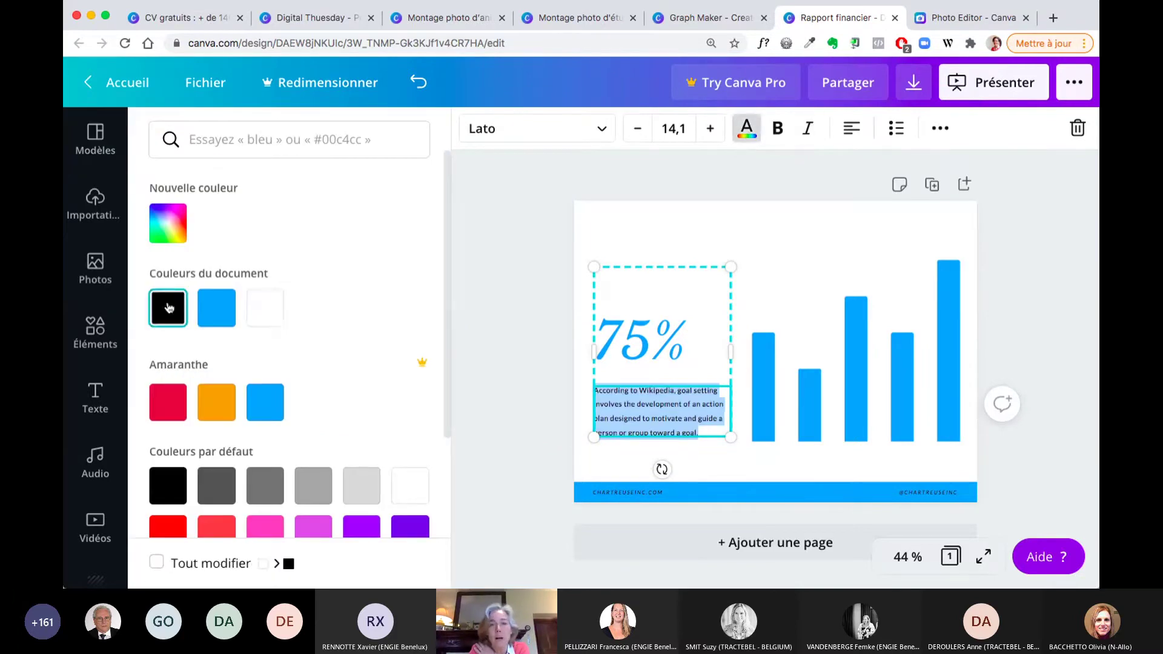
# Step: Insert the uploaded ENGIE logo on white, shrink it and place it above the "75%" text
pyautogui.click(549, 252)
pyautogui.click(523, 308)
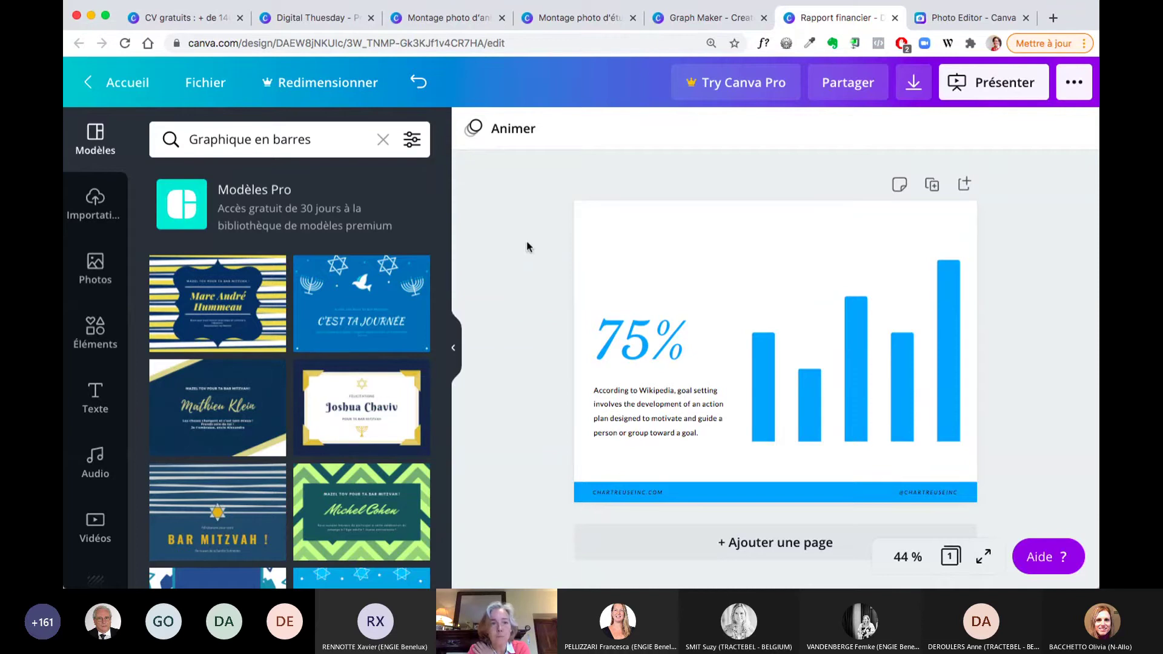
pyautogui.click(101, 203)
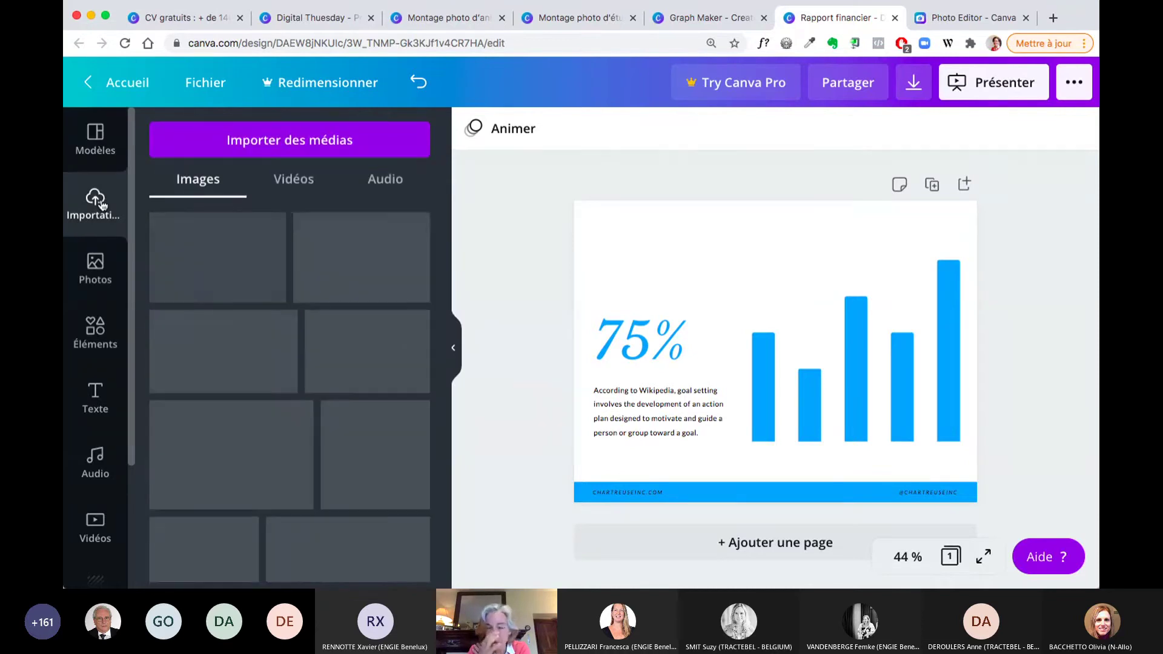
pyautogui.scroll(-5, 304, 236)
pyautogui.scroll(-10, 304, 236)
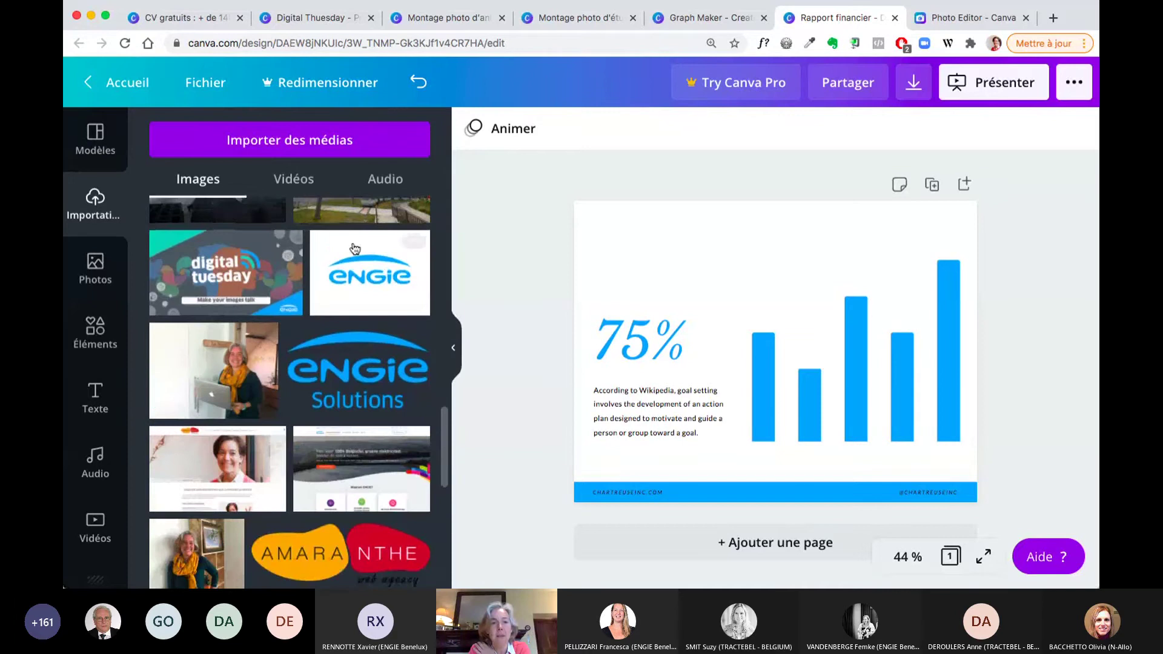
pyautogui.click(355, 248)
pyautogui.moveTo(895, 437); pyautogui.dragTo(753, 335)
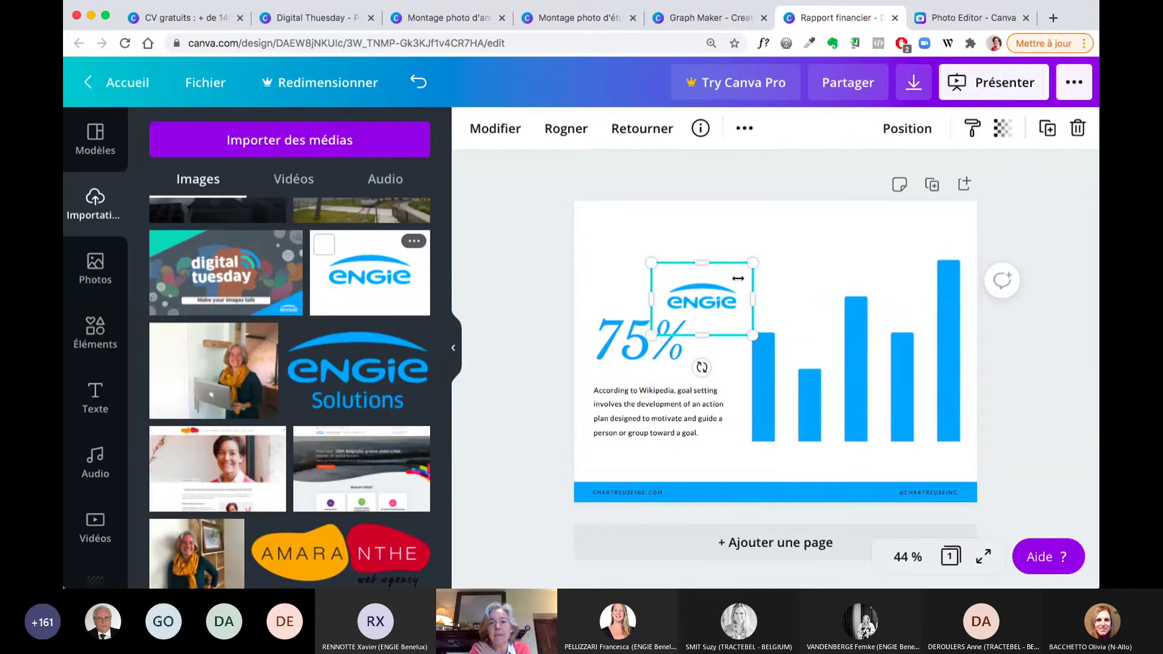
pyautogui.moveTo(737, 281); pyautogui.dragTo(668, 241)
pyautogui.click(903, 239)
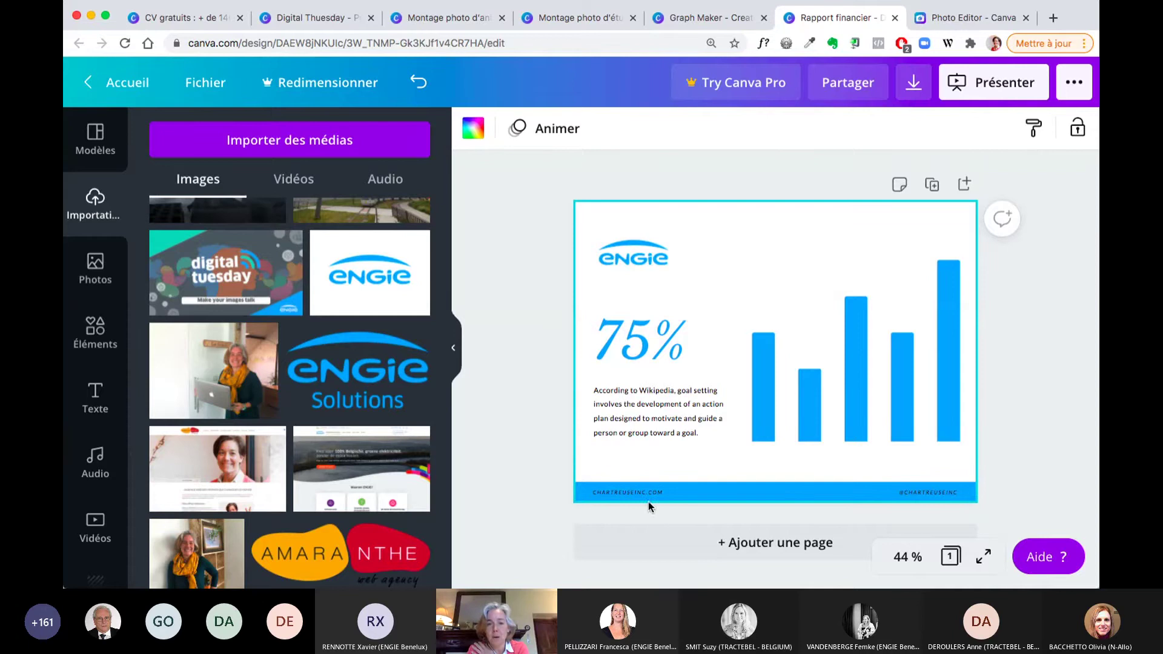
pyautogui.click(663, 490)
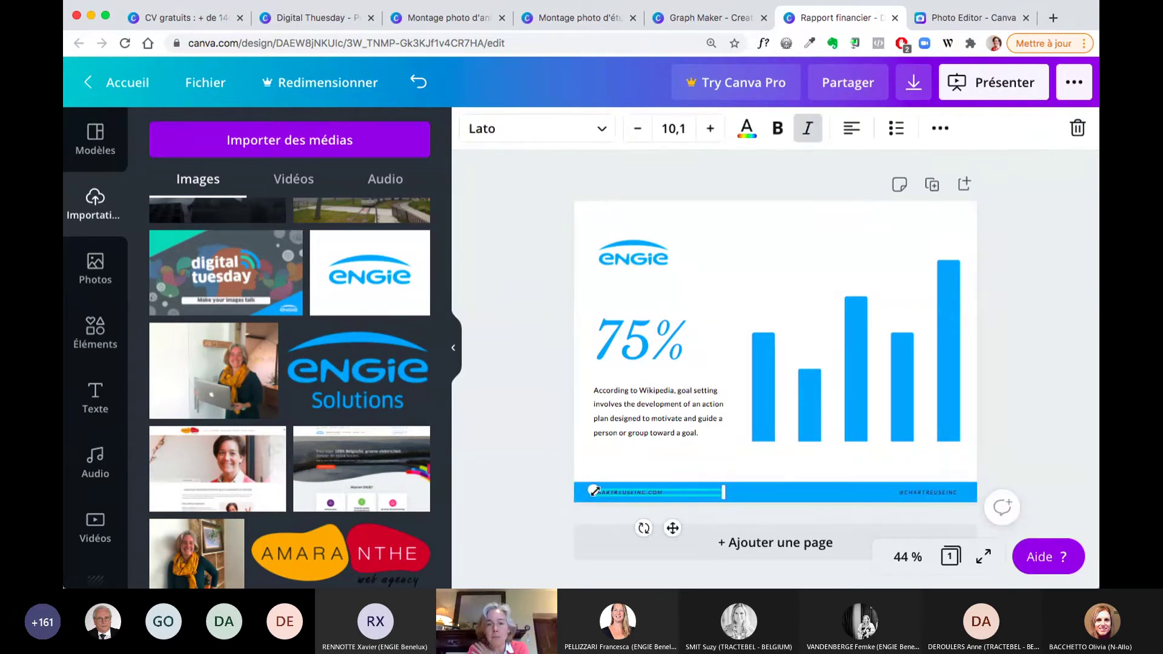
pyautogui.click(748, 126)
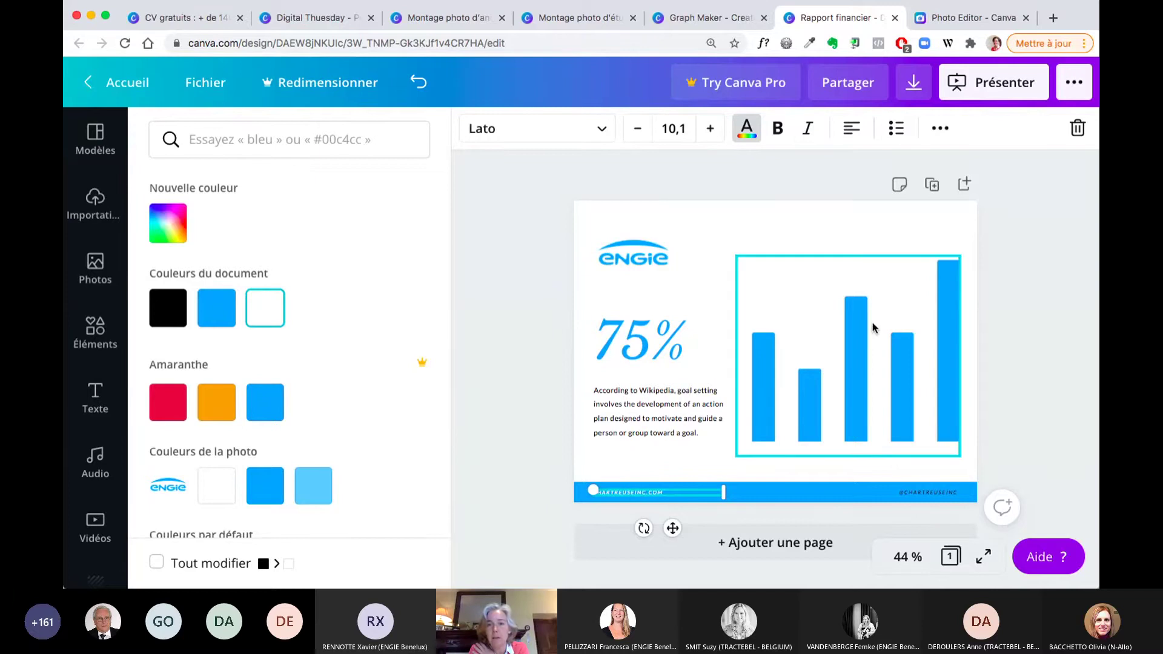
pyautogui.click(815, 126)
pyautogui.click(943, 493)
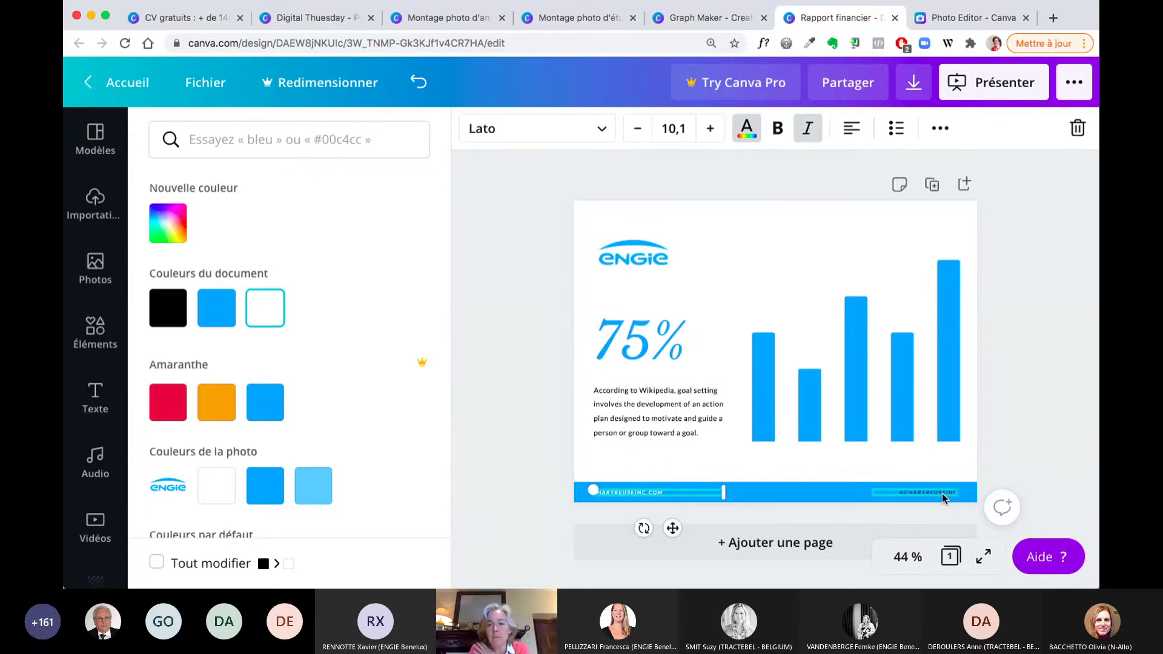
pyautogui.press('Escape')
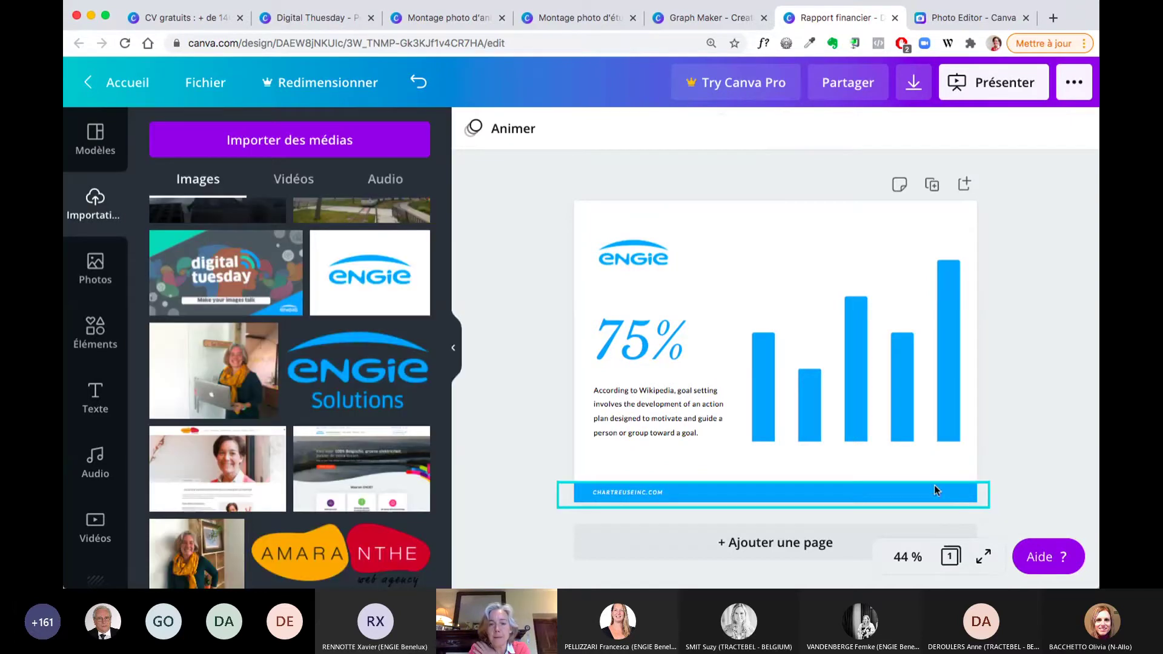
# Step: Edit the bar chart's data, setting the Mar value to 70 and the Jun value to 100
pyautogui.click(816, 346)
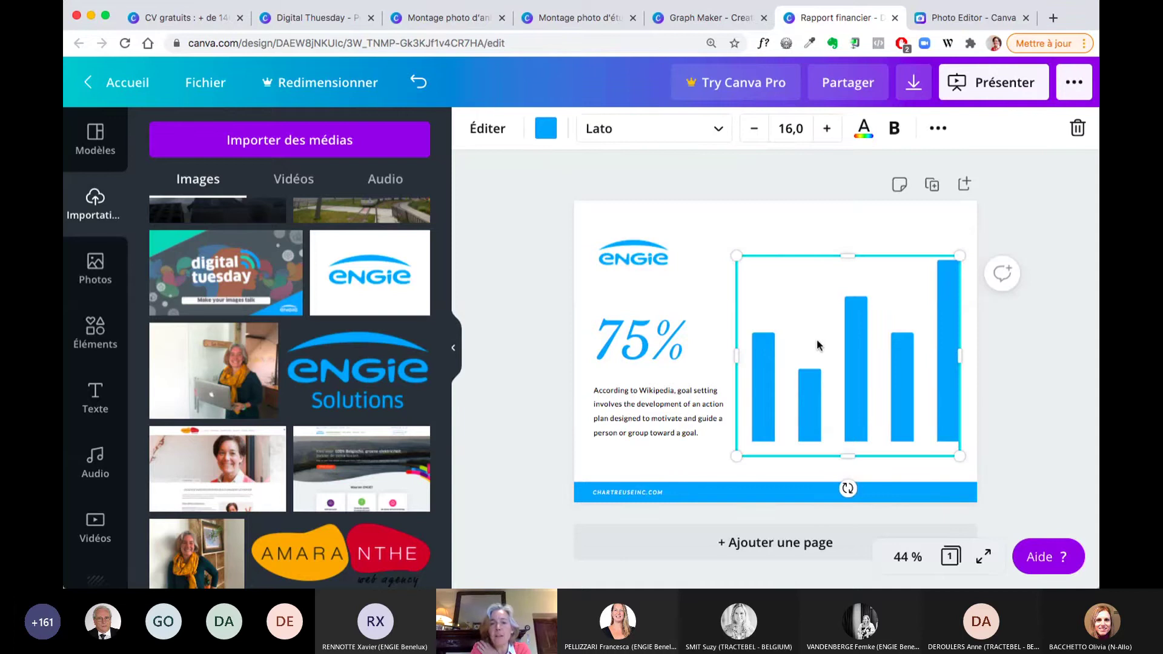
pyautogui.click(817, 346)
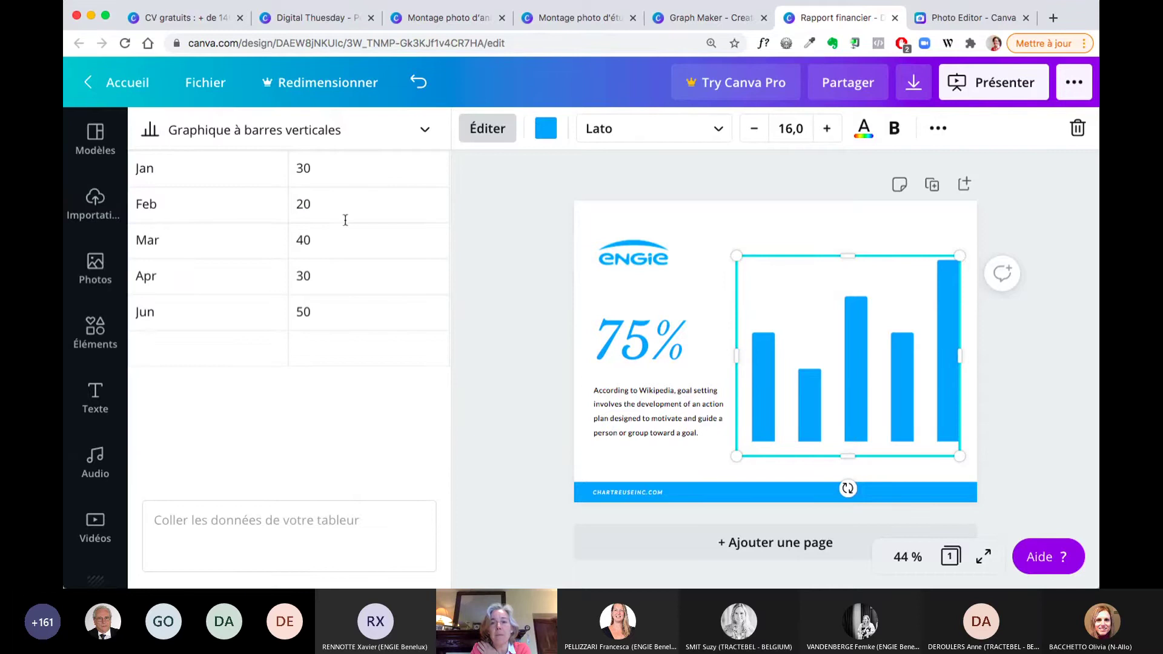
pyautogui.click(292, 241)
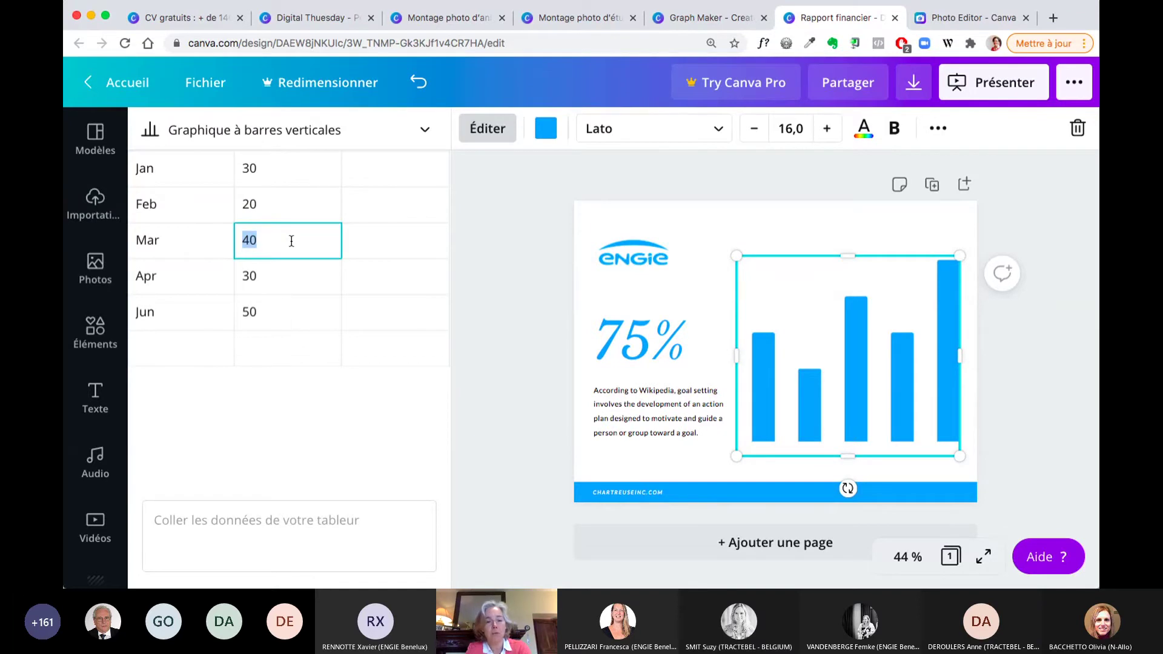
pyautogui.write('70')
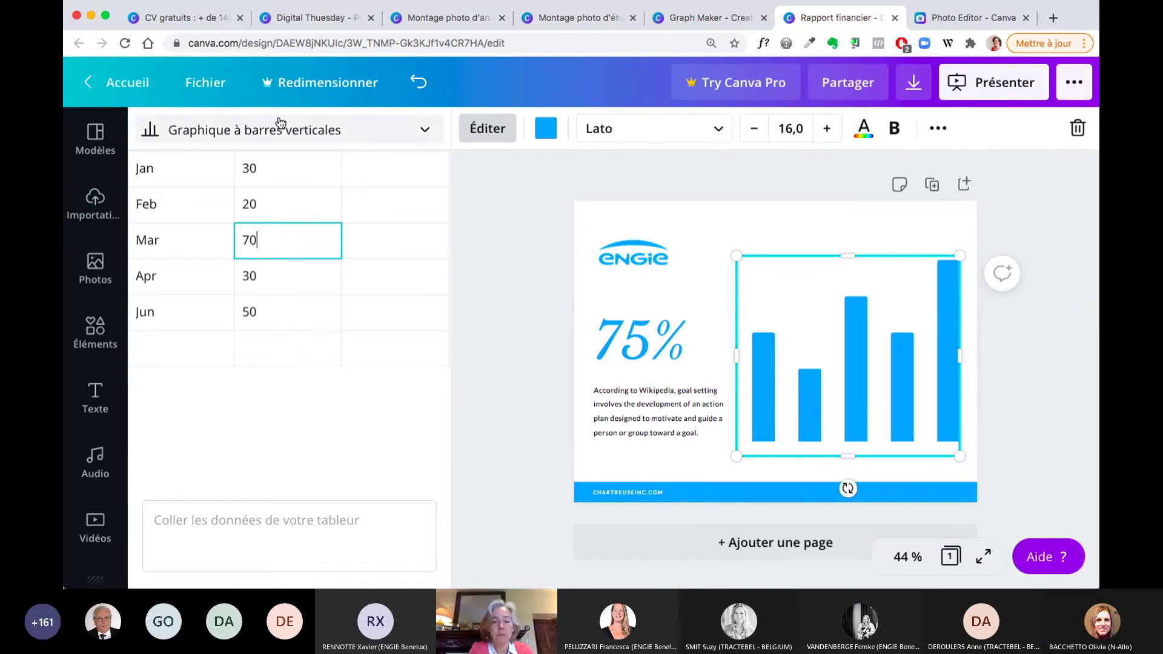
pyautogui.click(297, 277)
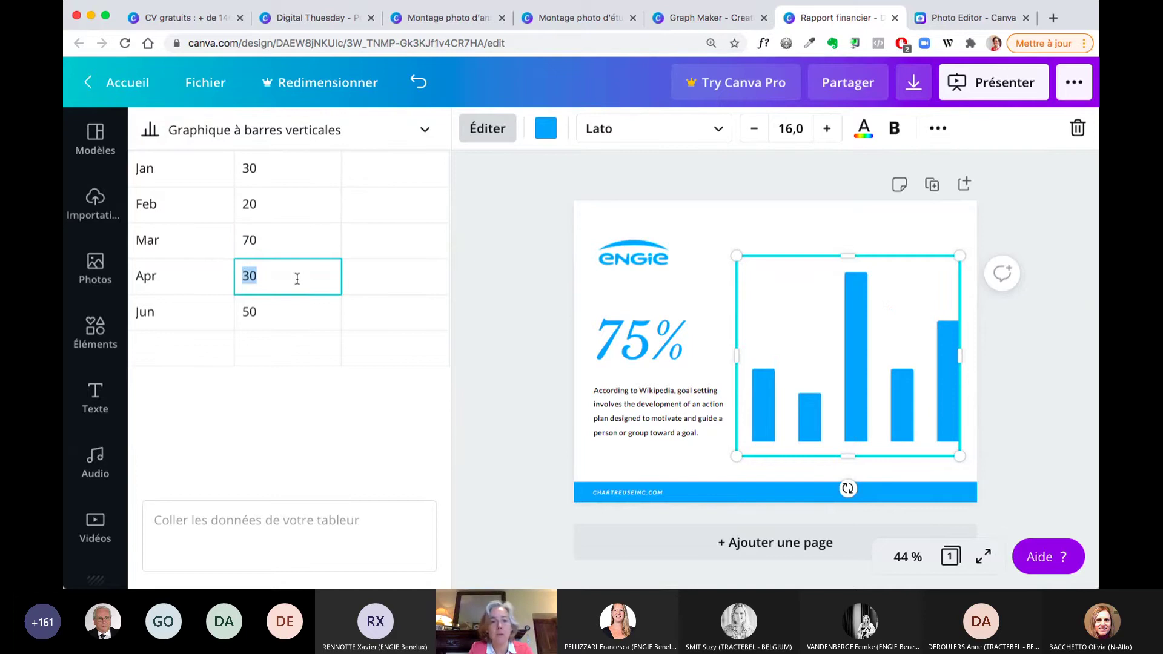
pyautogui.click(292, 320)
pyautogui.write('100')
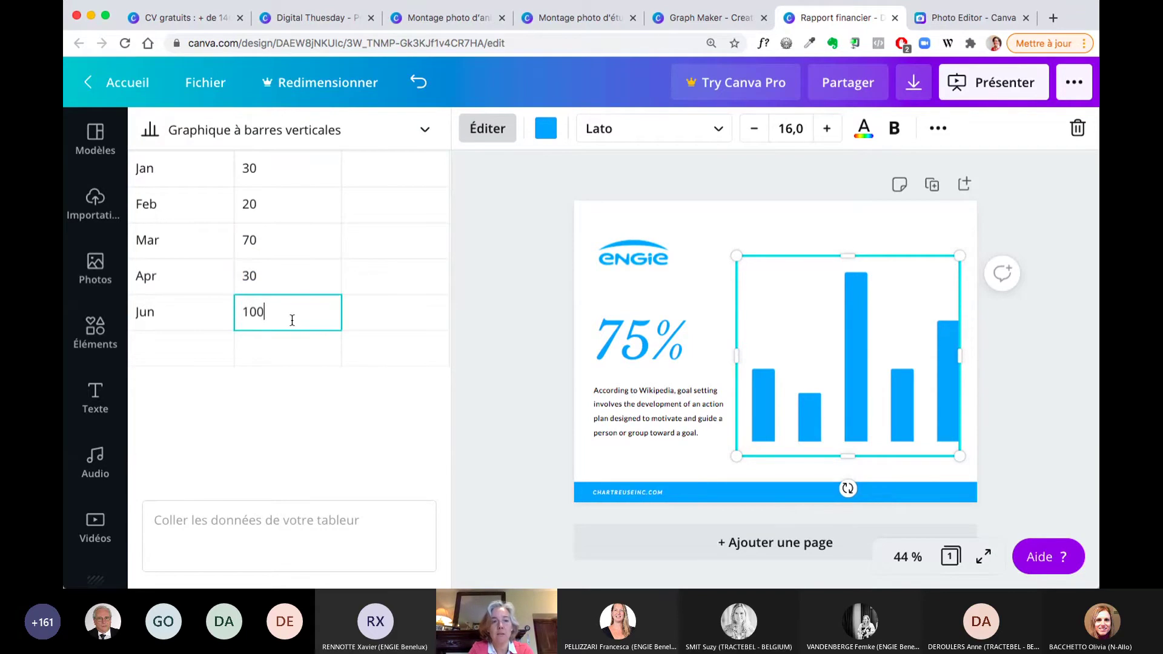
pyautogui.click(318, 263)
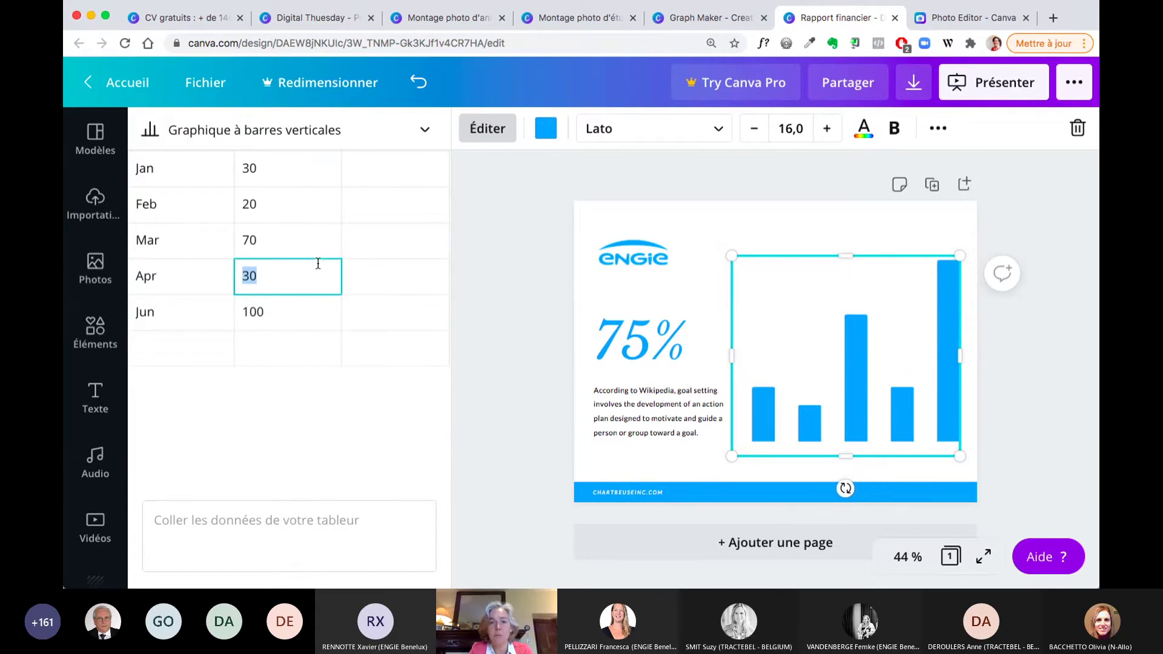
# Step: Add a "Jul" row with the value 30 to the chart's data and close the data editor
pyautogui.click(215, 341)
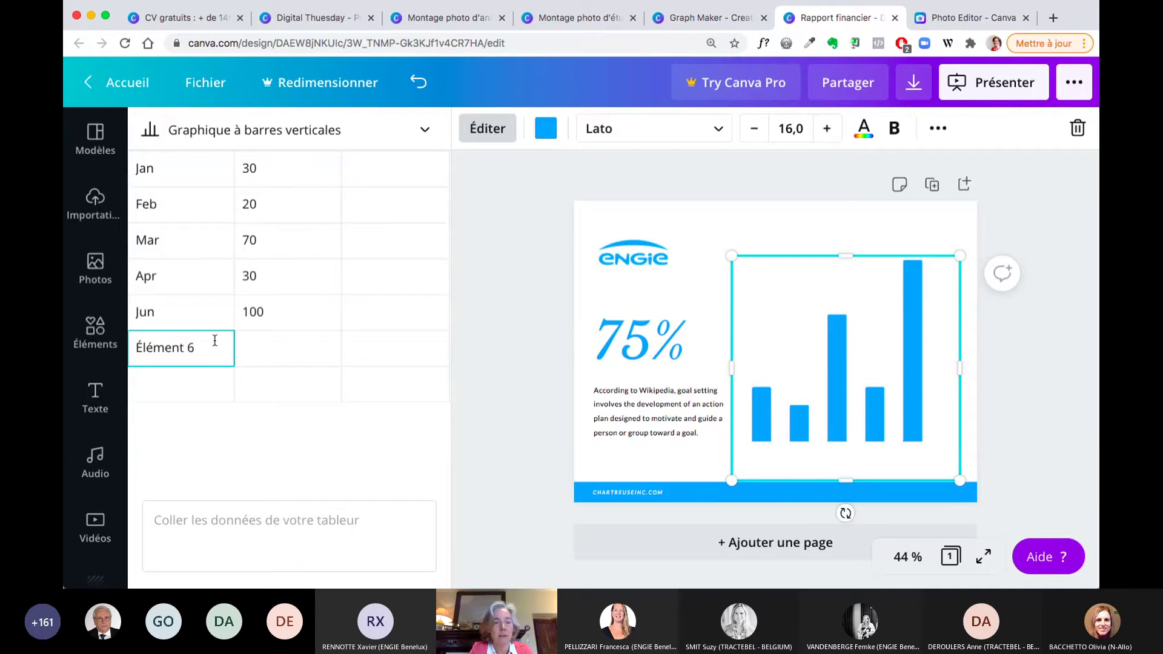
pyautogui.moveTo(215, 340); pyautogui.dragTo(134, 342)
pyautogui.write('J')
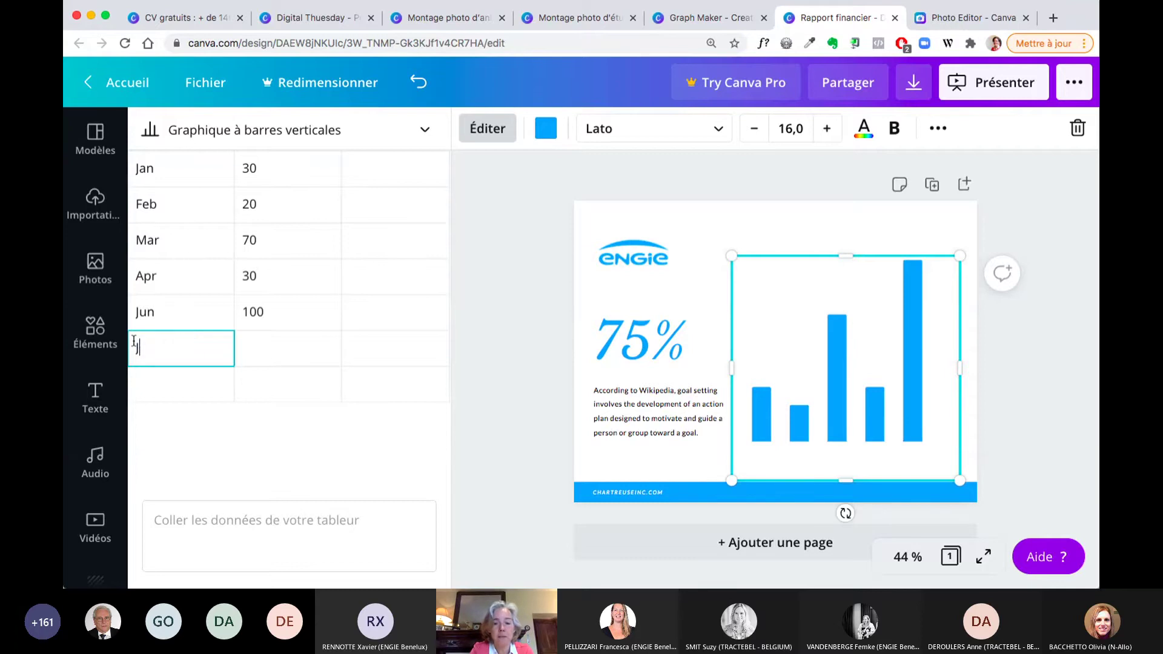
pyautogui.write('ul')
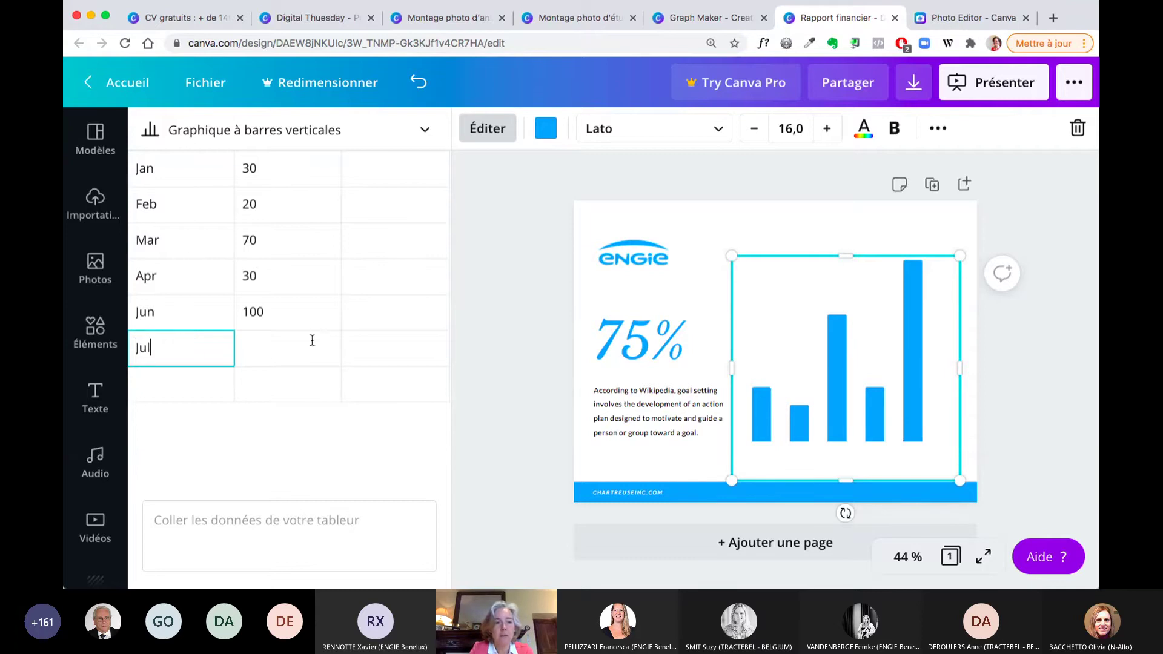
pyautogui.click(283, 348)
pyautogui.write('30')
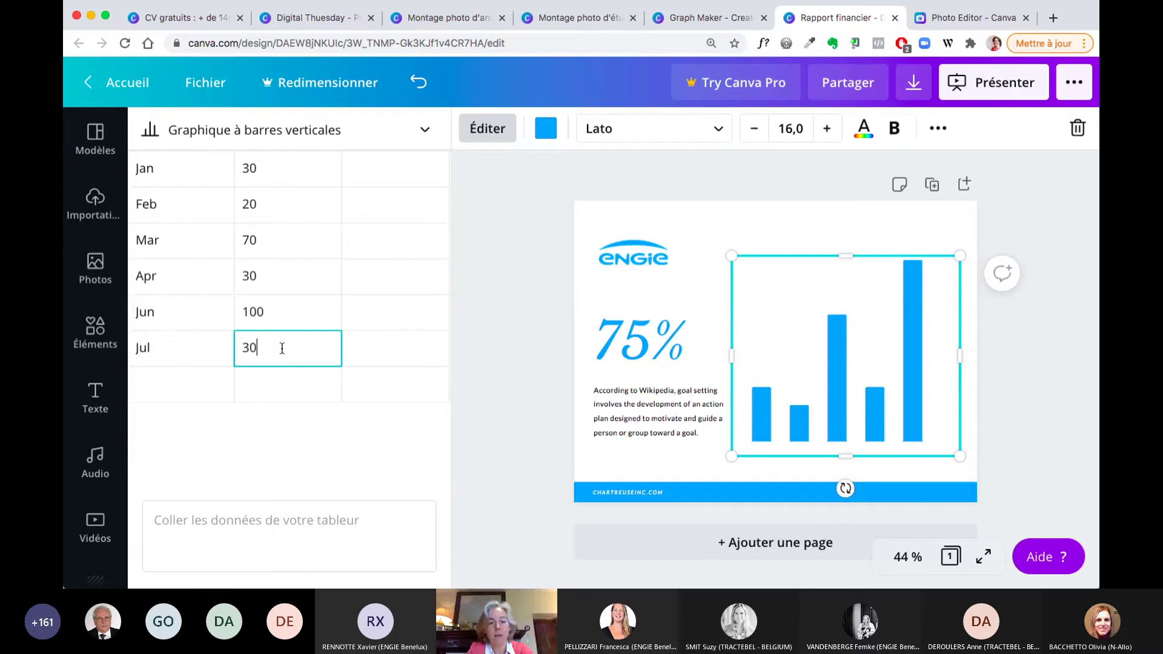
pyautogui.click(265, 424)
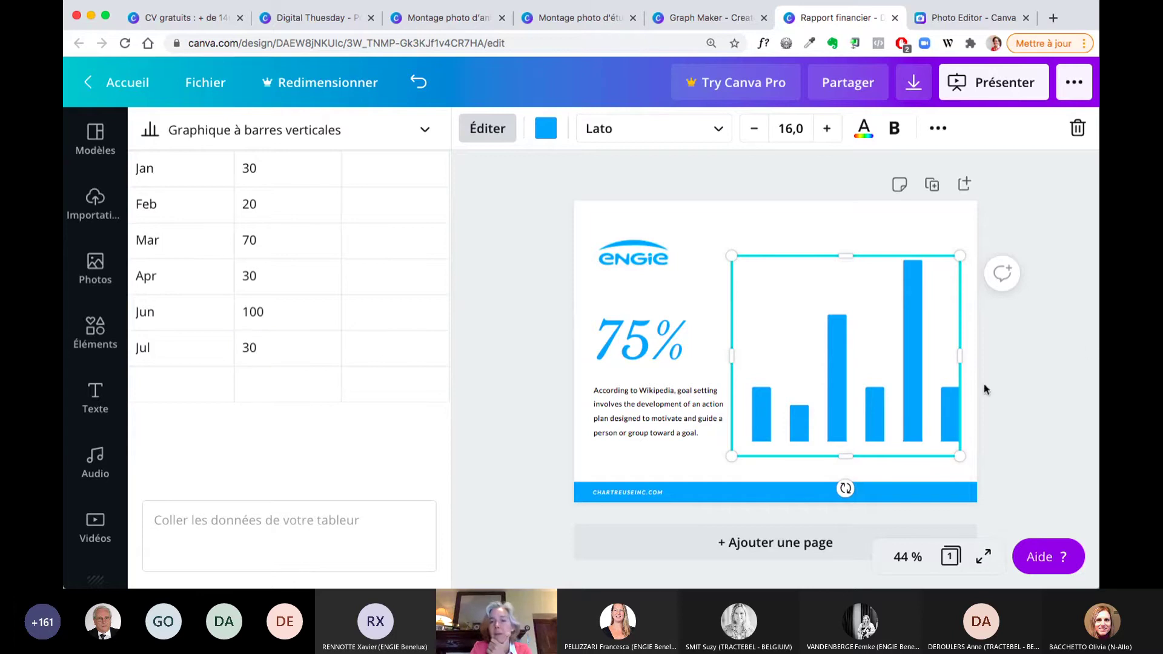
pyautogui.press('Escape')
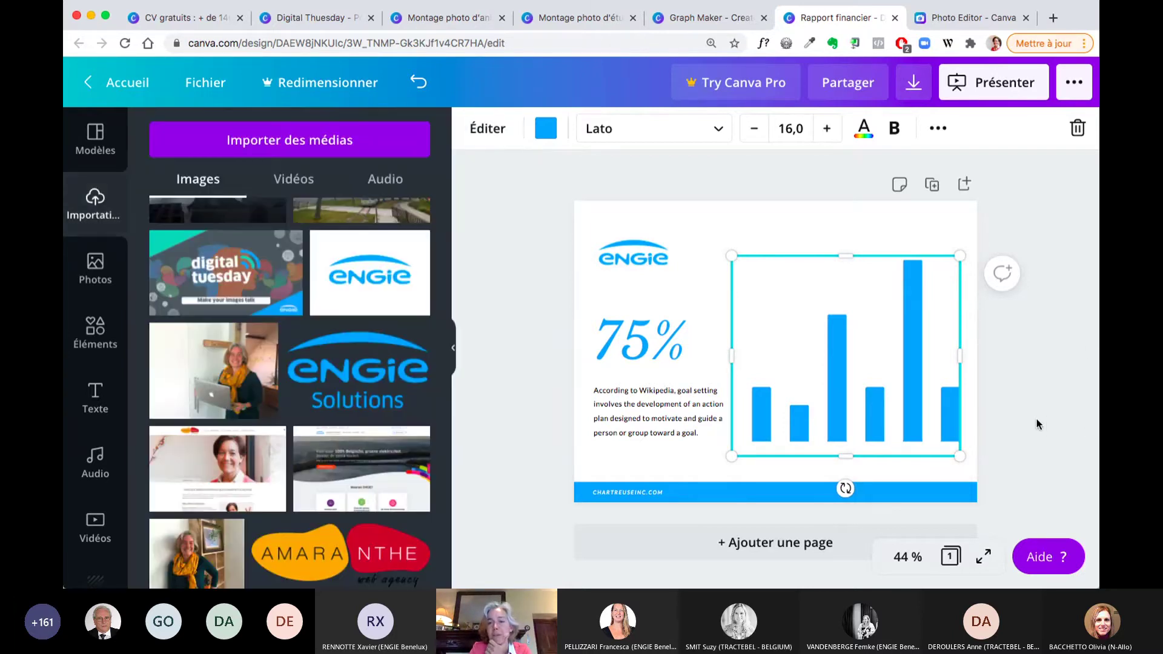
pyautogui.click(777, 216)
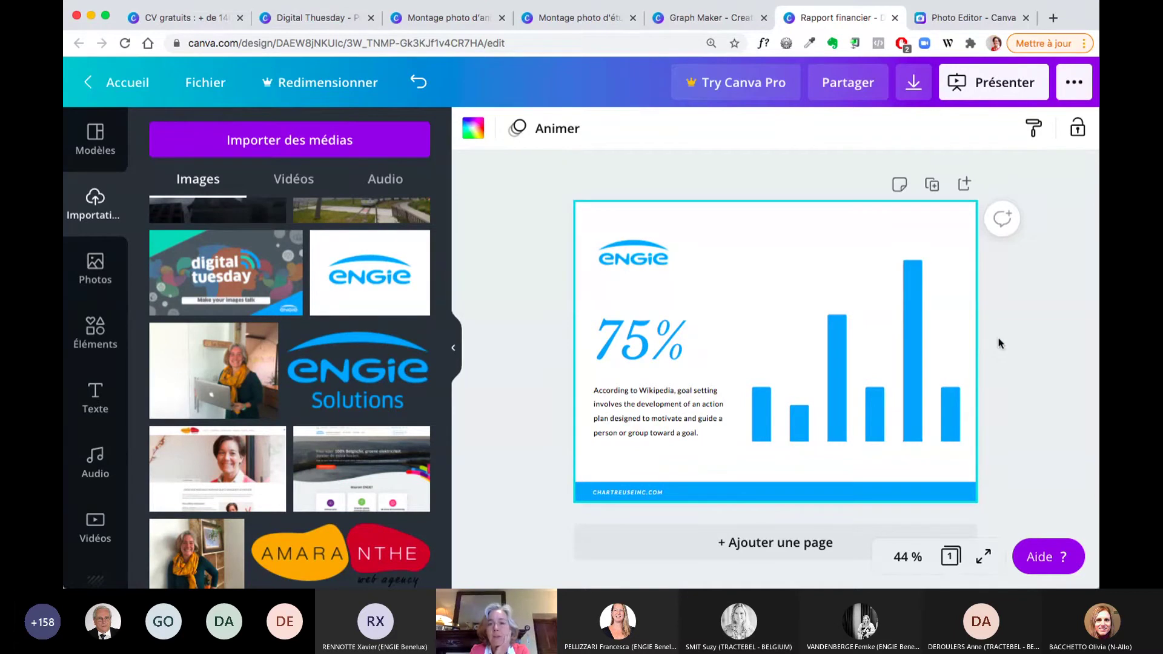
pyautogui.click(763, 450)
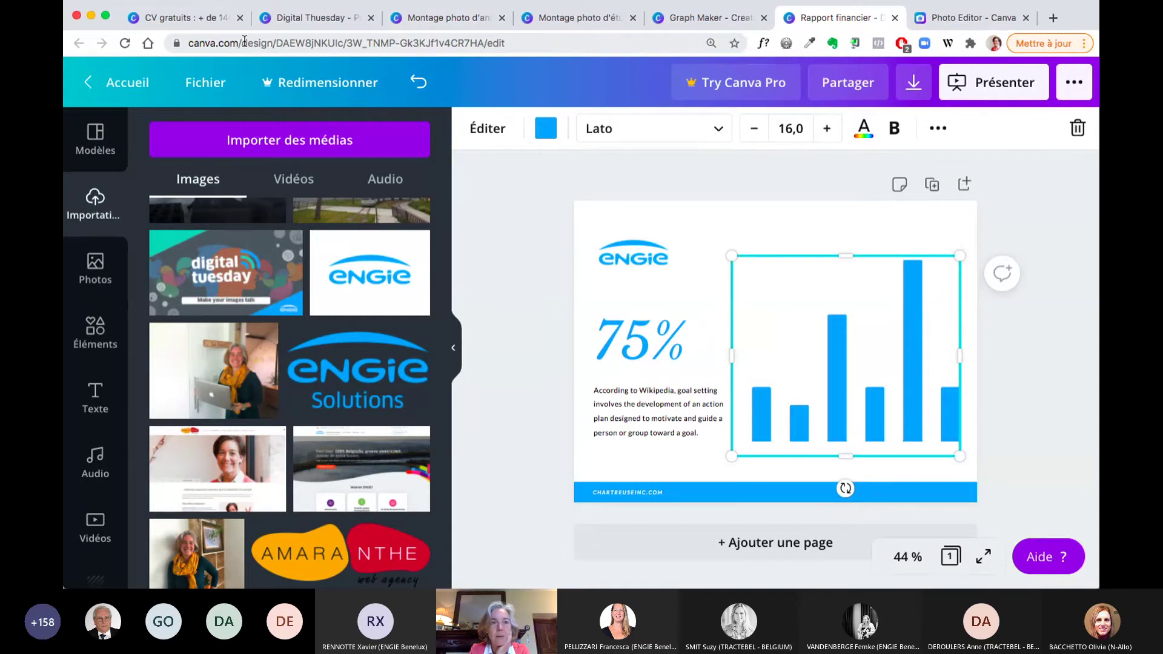
# Step: Go to the Graph maker page at canva.com/graphs and start a new graph titled "Engie"
pyautogui.moveTo(241, 43); pyautogui.dragTo(551, 40)
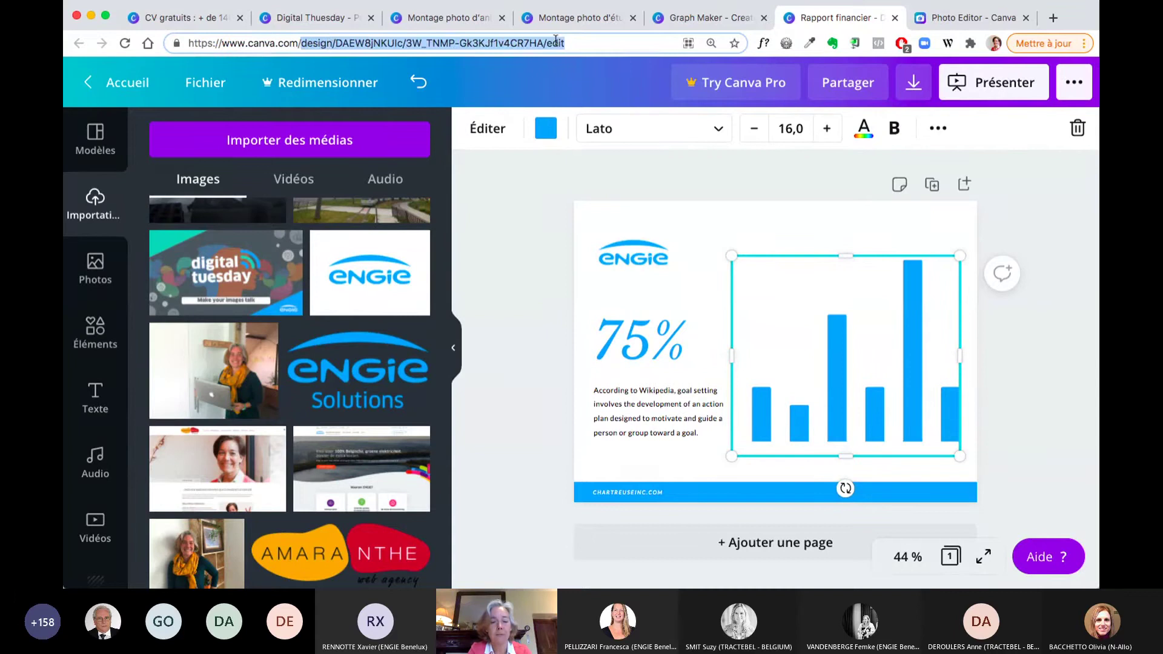
pyautogui.write('graph')
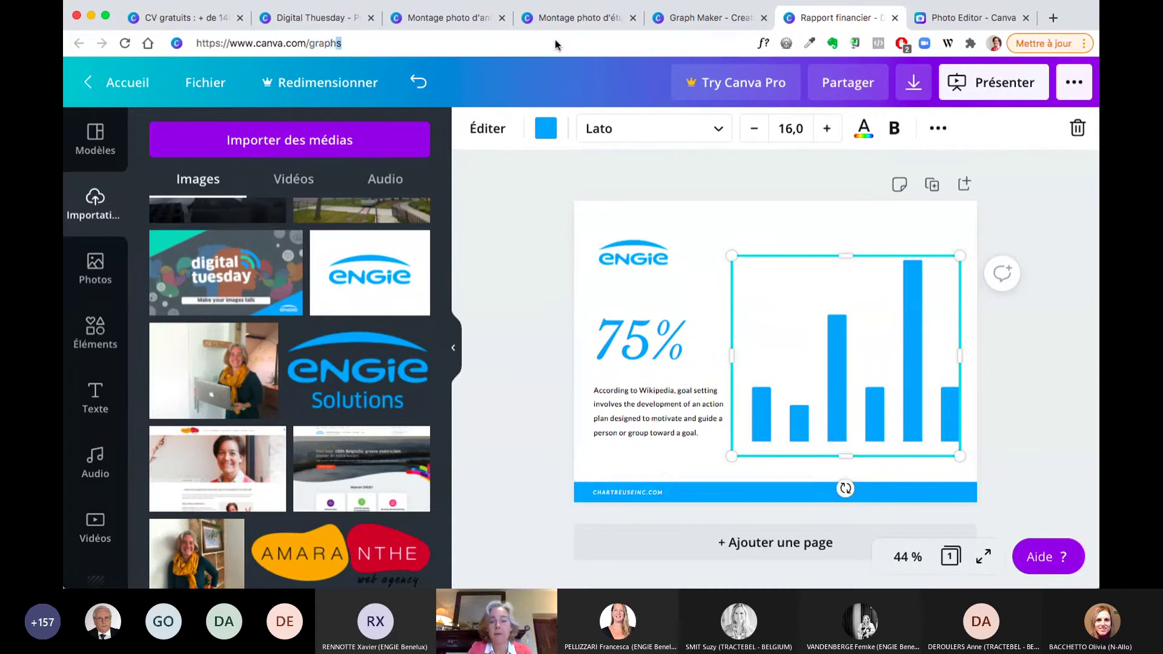
pyautogui.press('Return')
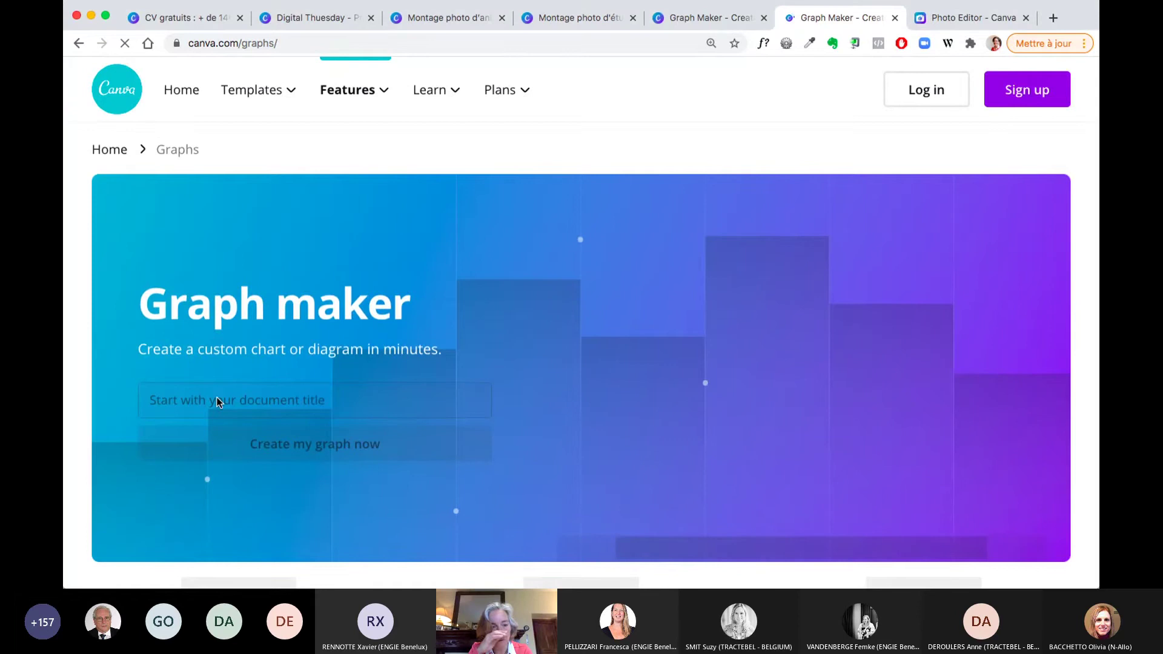
pyautogui.scroll(-3, 331, 341)
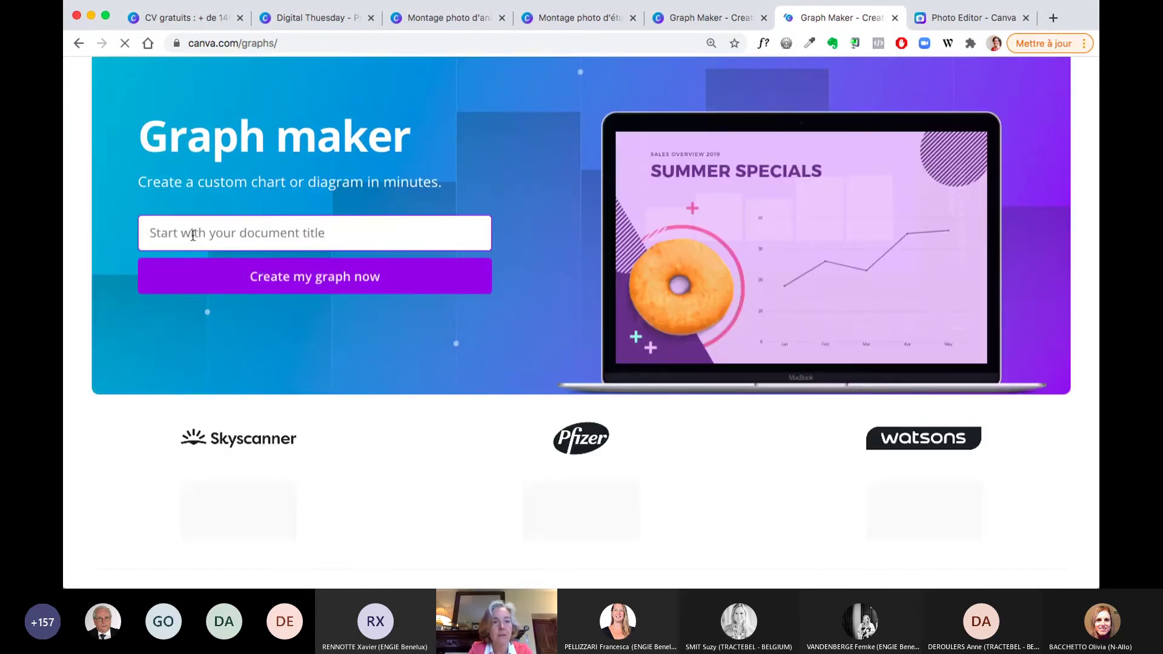
pyautogui.write('Engie')
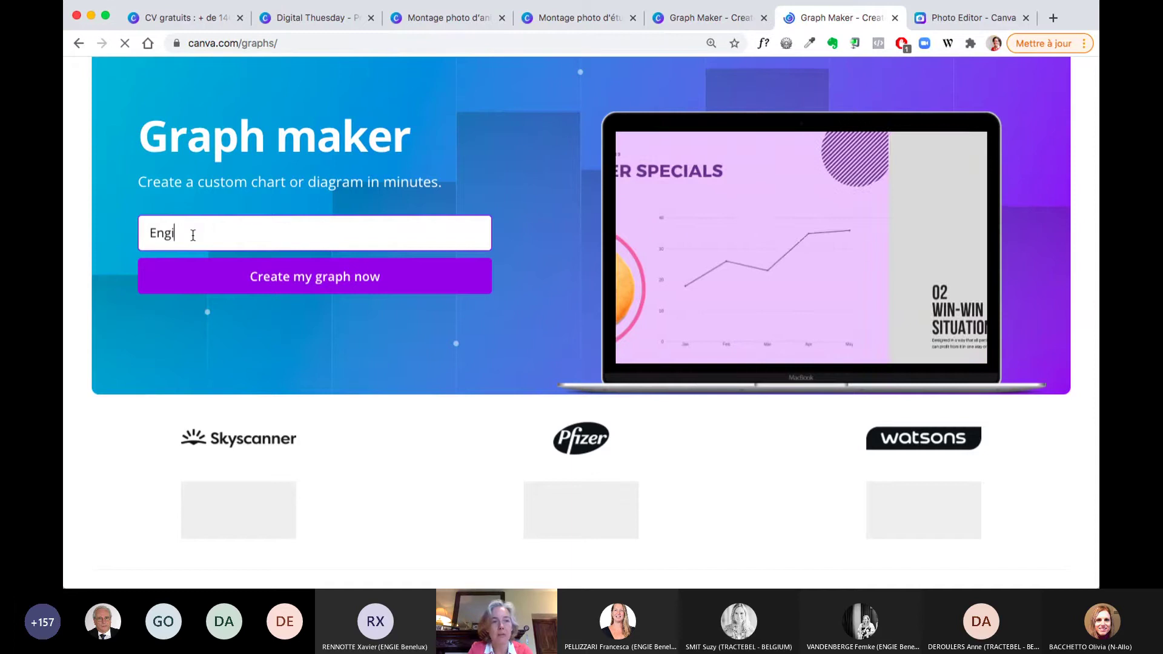
pyautogui.click(314, 288)
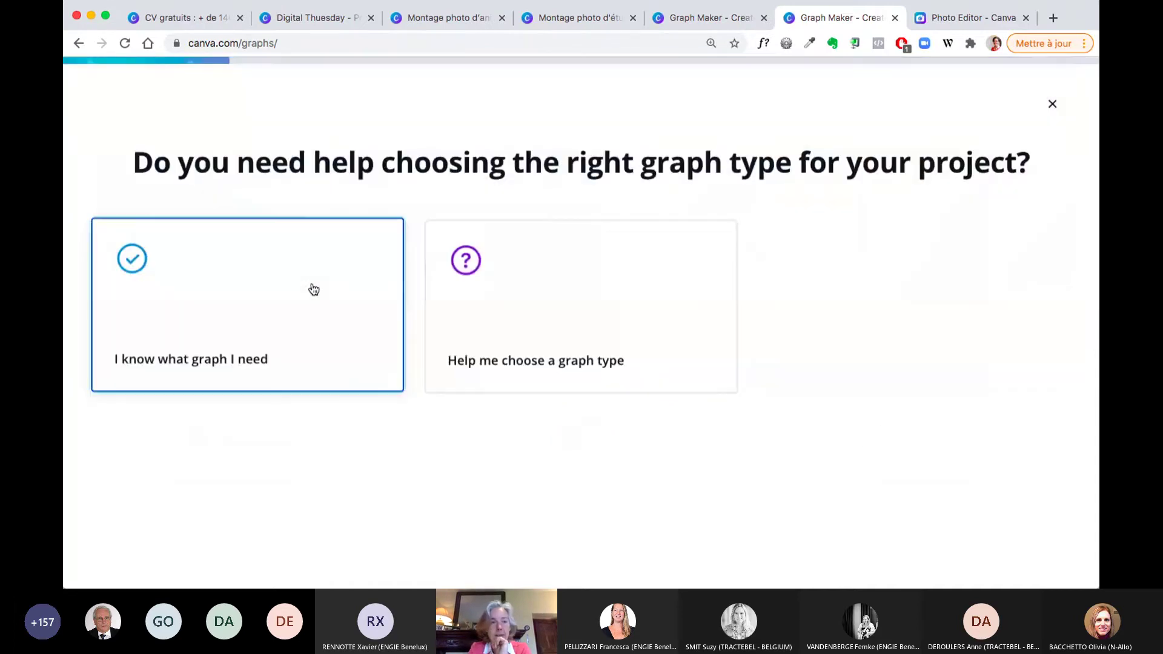
# Step: Choose "I know what graph I need", select the Mind map graph type and browse its templates
pyautogui.click(313, 288)
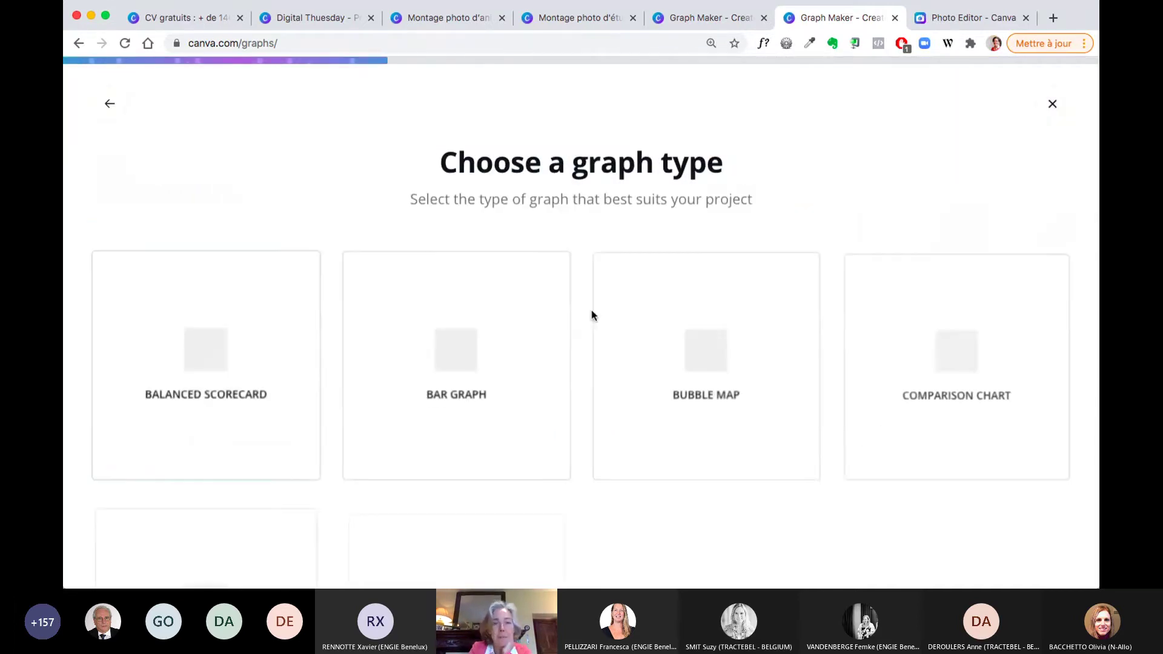
pyautogui.scroll(-10, 594, 316)
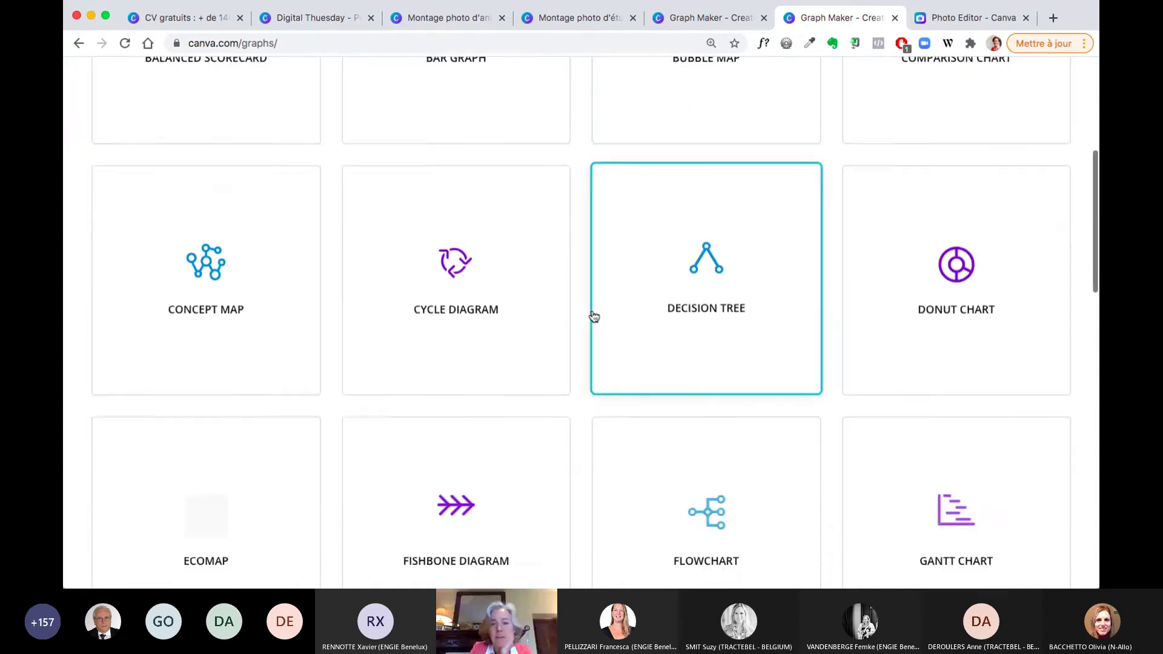
pyautogui.scroll(-8, 594, 316)
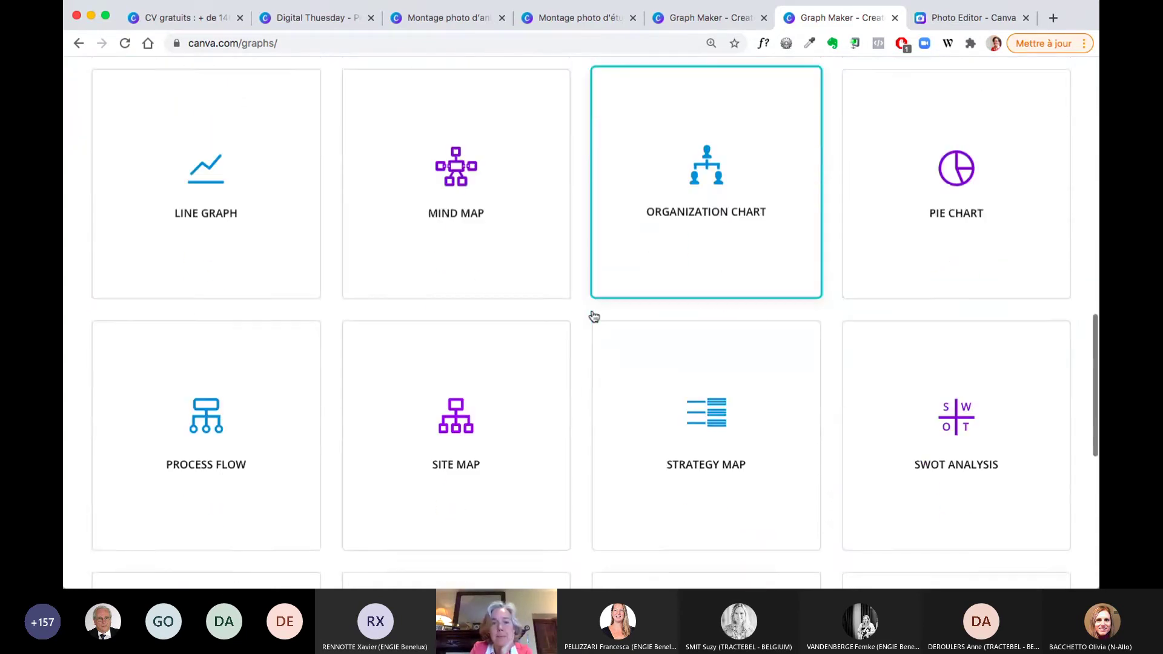
pyautogui.scroll(2, 594, 316)
pyautogui.click(472, 237)
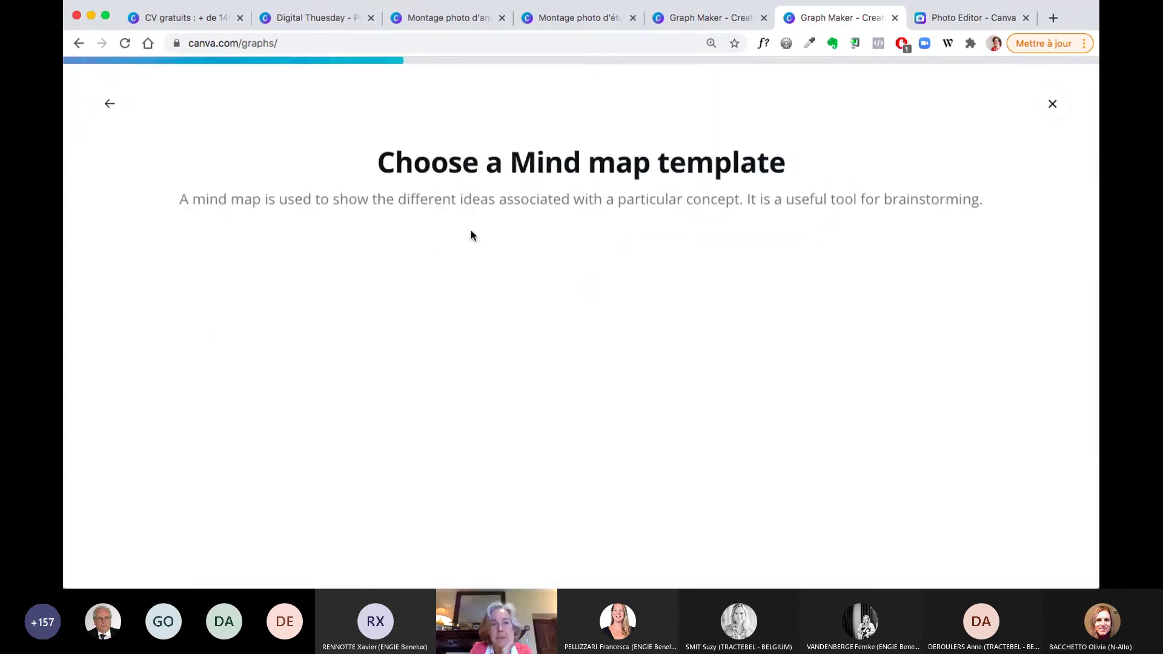
pyautogui.scroll(-10, 472, 236)
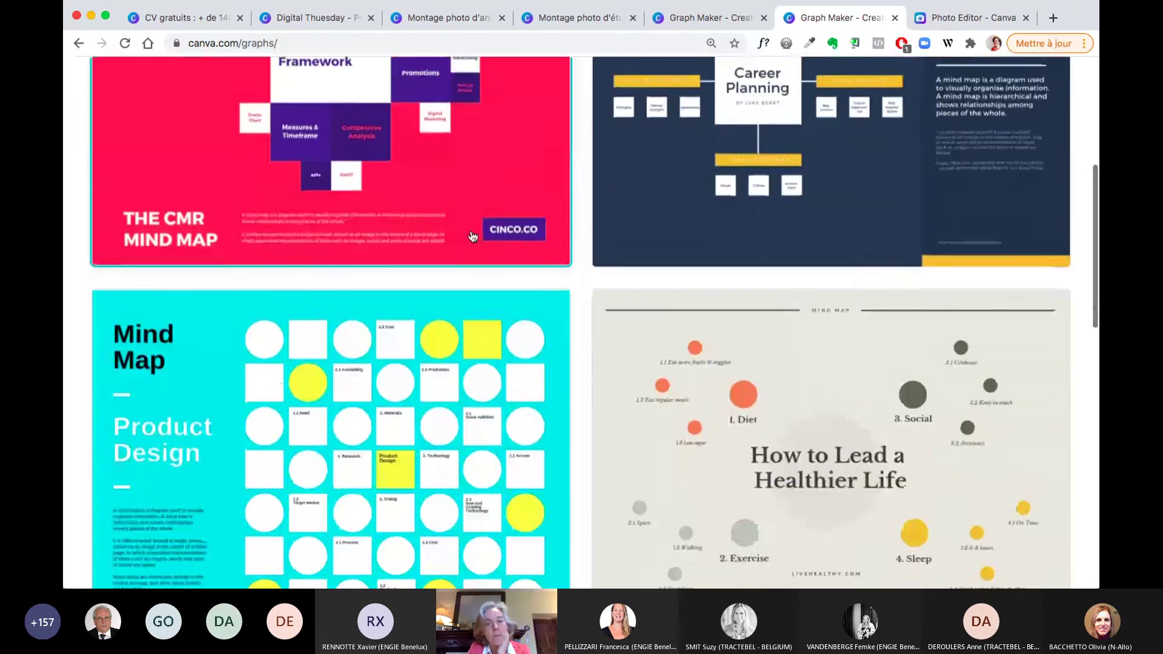
# Step: Look through the remaining Mind map templates
pyautogui.scroll(-9, 473, 236)
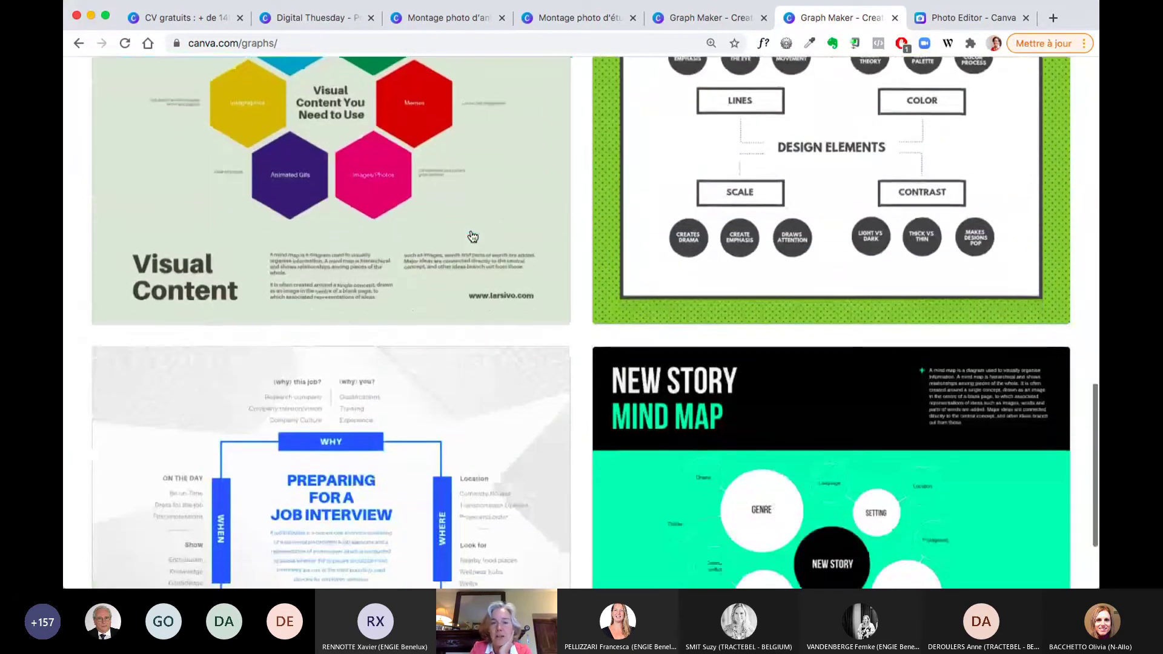
pyautogui.scroll(-2, 473, 237)
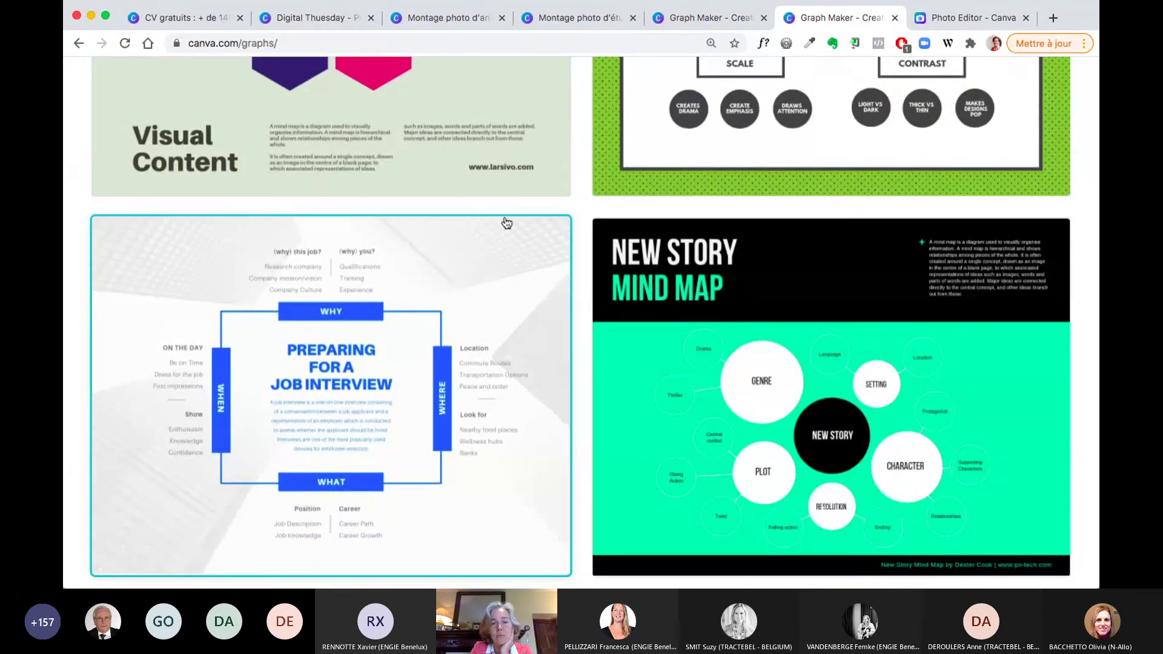
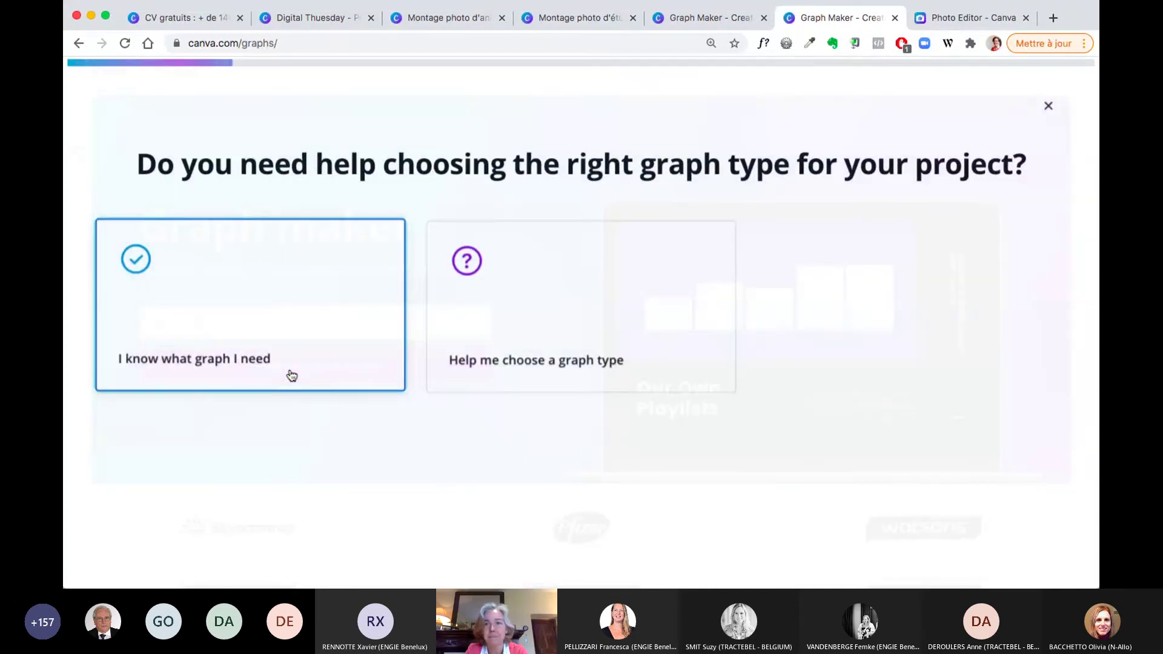
# Step: Choose "I know what graph I need" and select the SWOT analysis graph type
pyautogui.click(291, 376)
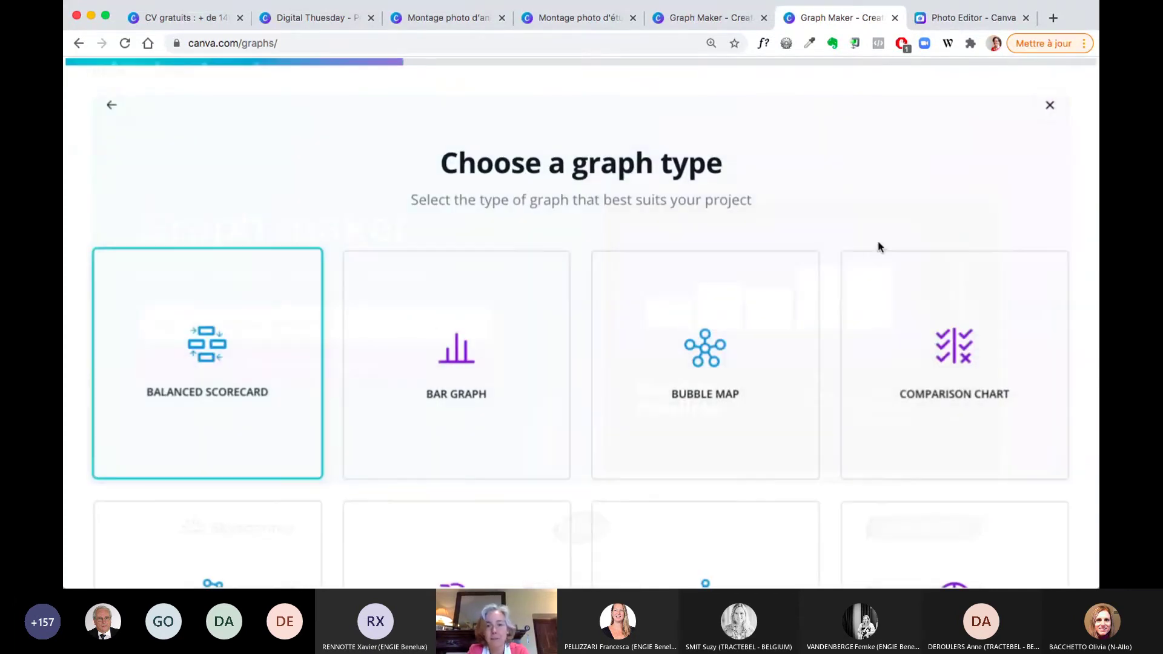
pyautogui.scroll(-5, 878, 241)
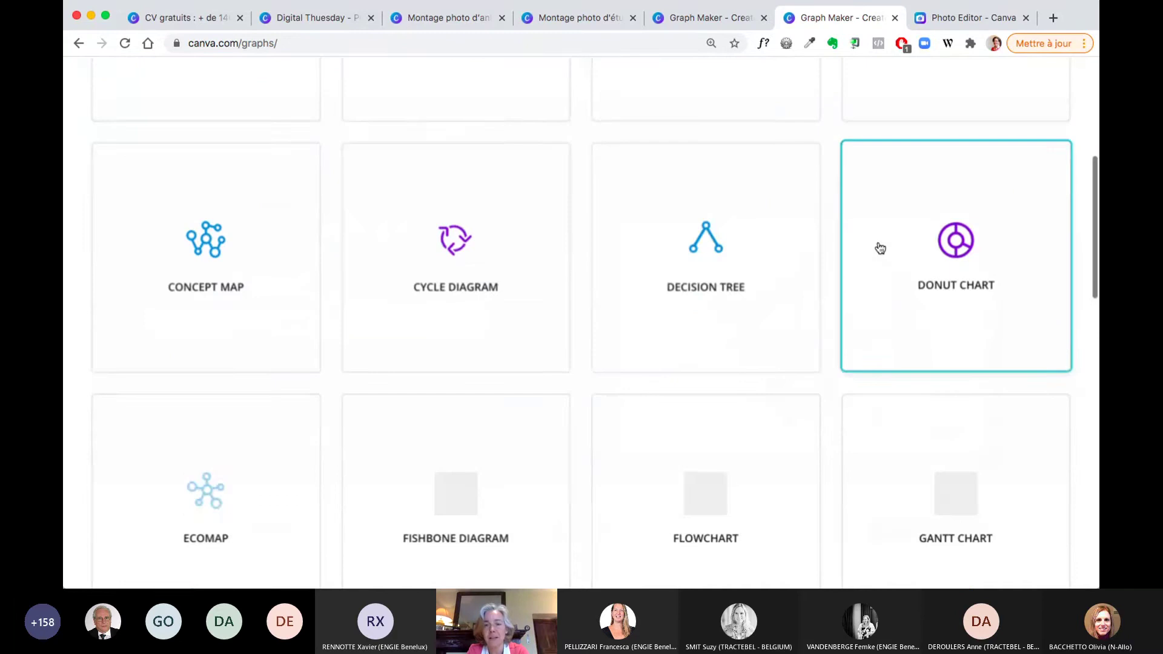
pyautogui.scroll(-4, 880, 248)
pyautogui.scroll(-9, 880, 248)
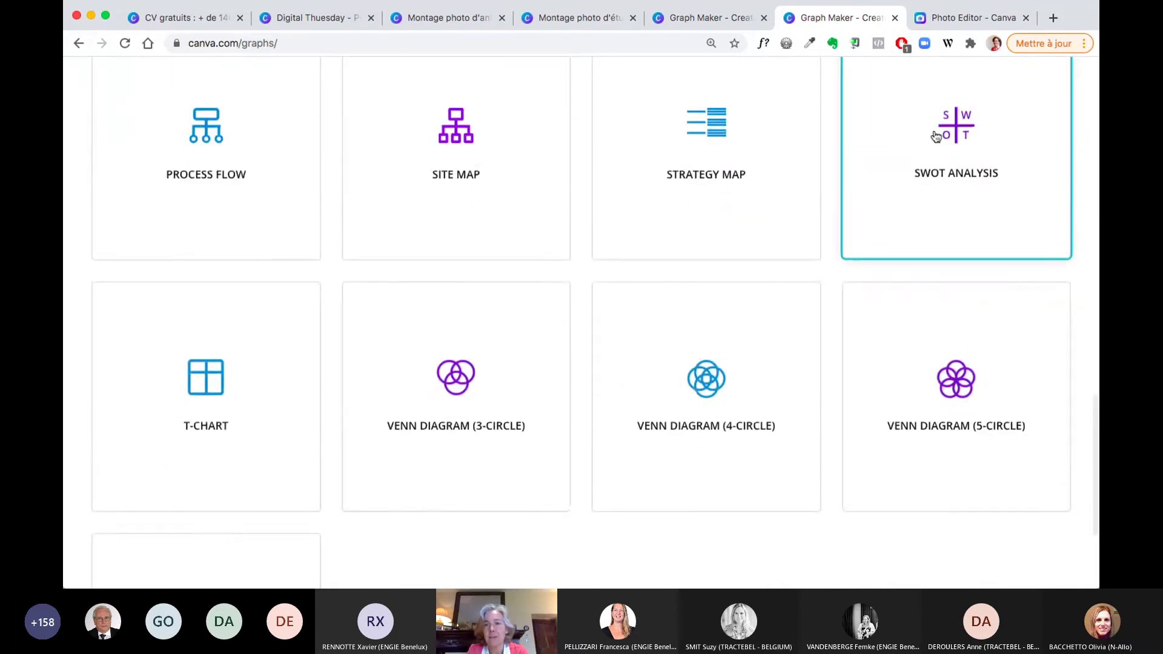
pyautogui.click(936, 136)
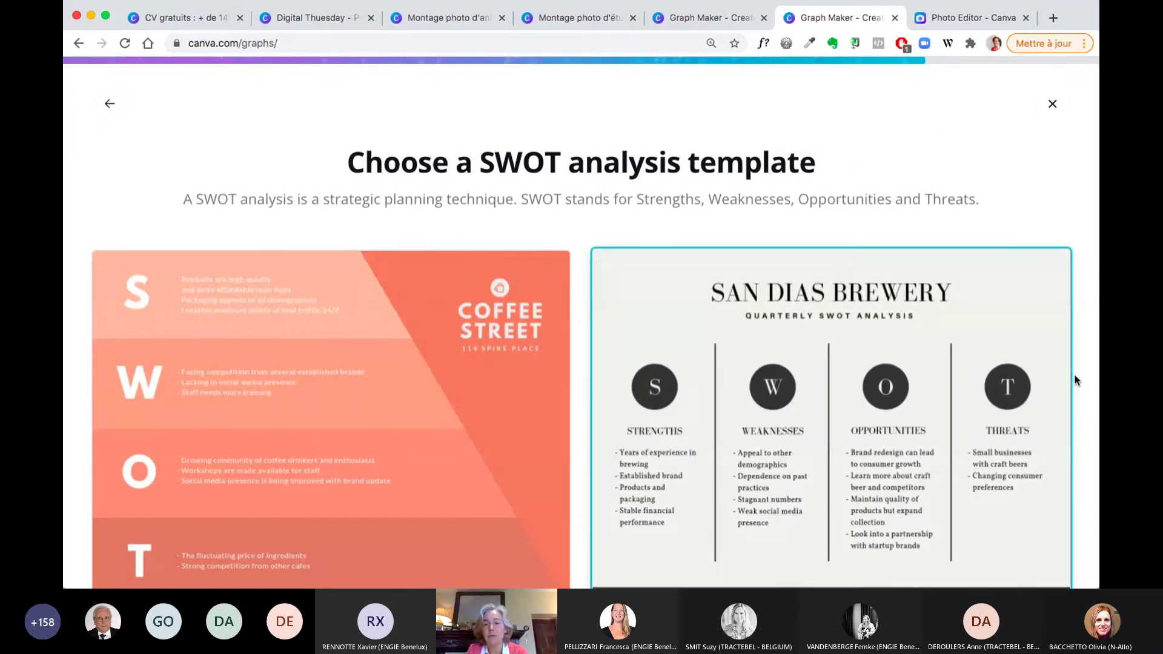
# Step: Browse the SWOT analysis templates and open the coral "Coffee Street" template in the editor
pyautogui.scroll(-4, 1034, 371)
pyautogui.scroll(1, 1036, 372)
pyautogui.scroll(1, 1037, 371)
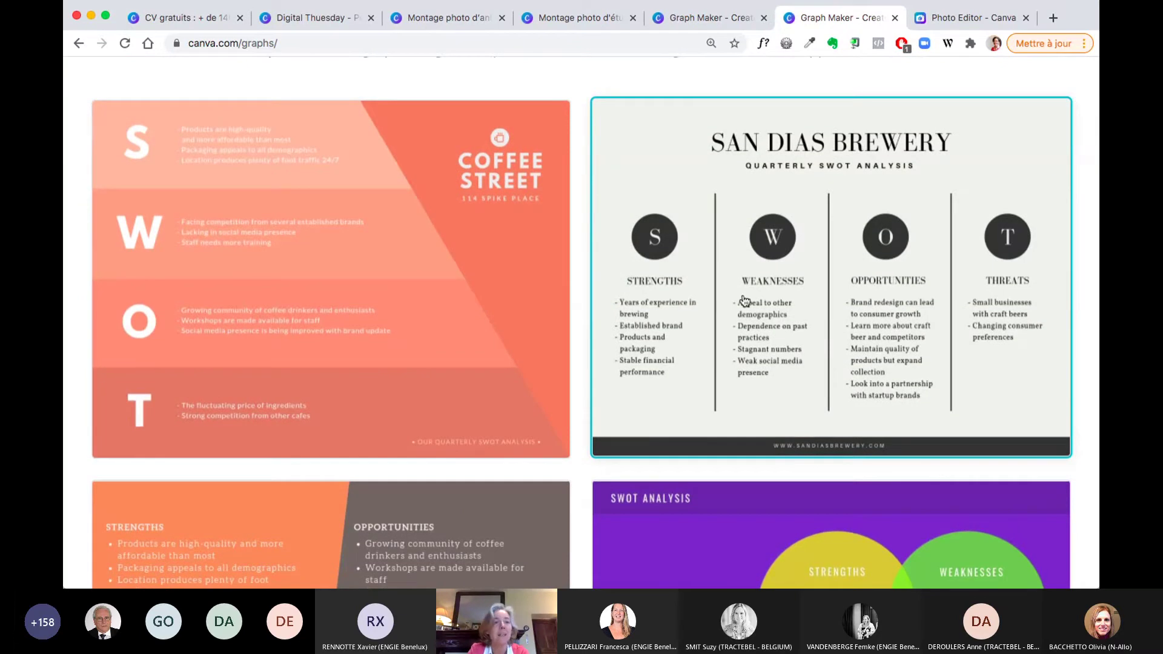
pyautogui.click(380, 417)
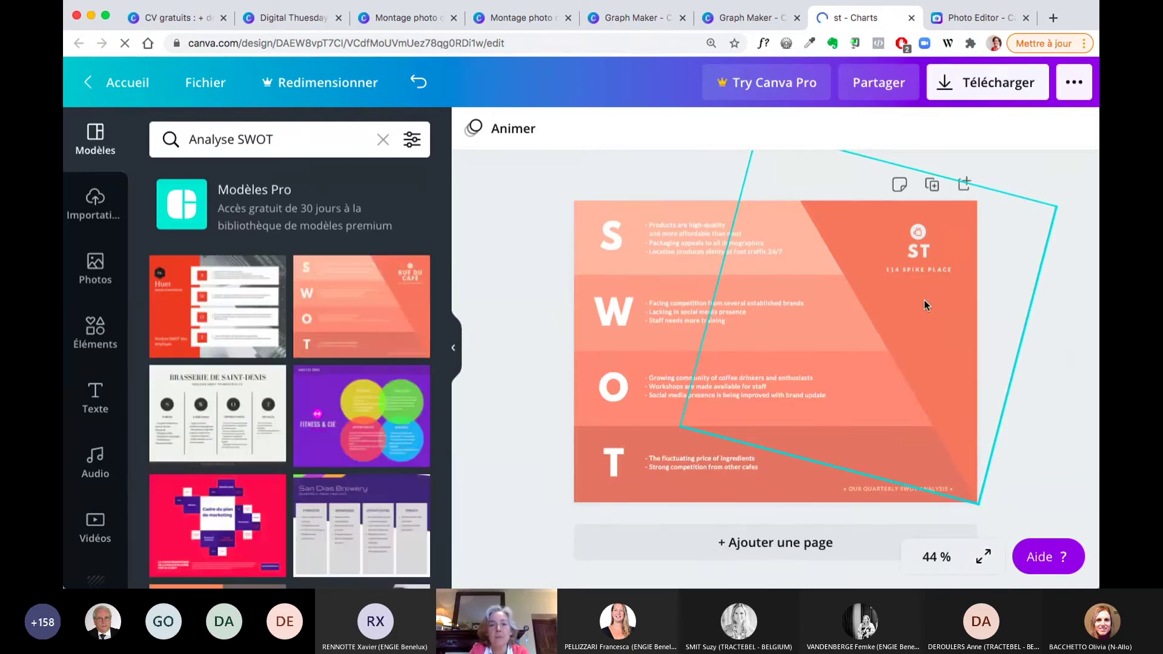
# Step: Recolour the coral triangle behind the logo with the blue of the Amaranthe palette
pyautogui.click(924, 300)
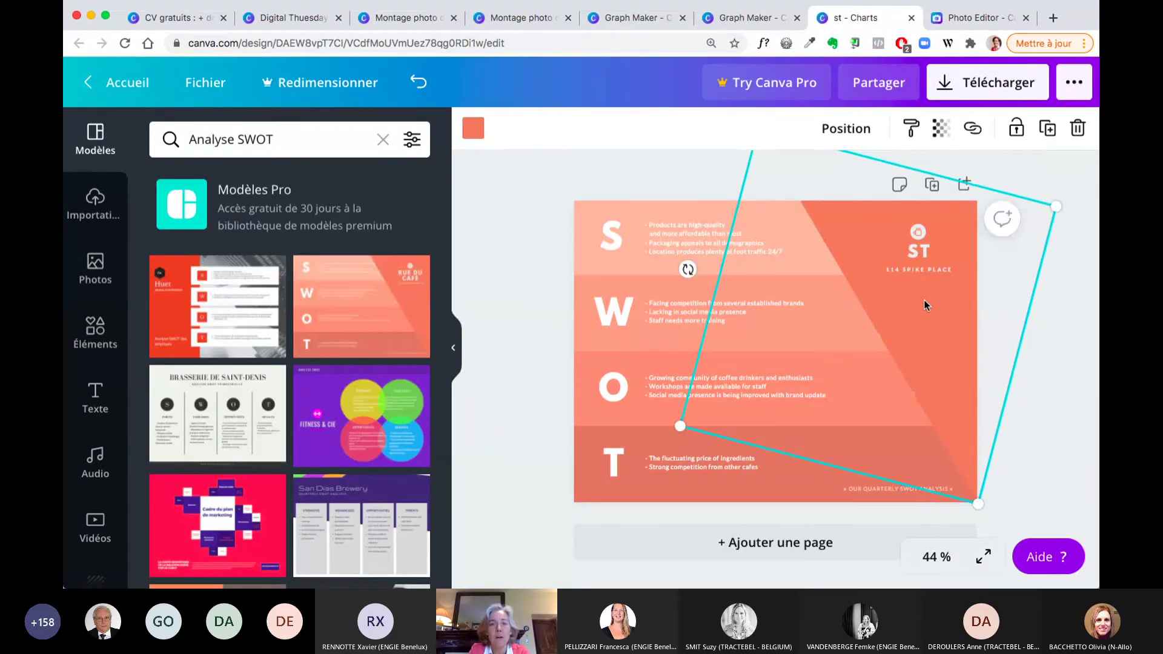
pyautogui.click(473, 128)
pyautogui.click(267, 449)
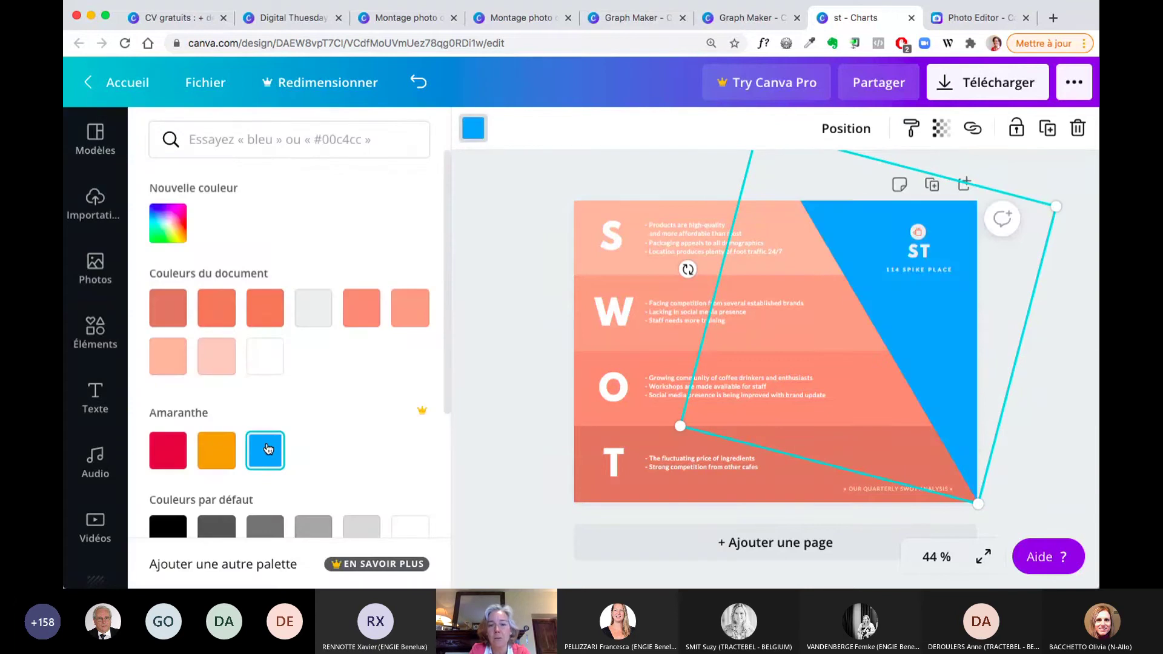
# Step: Fill the T band with the Amaranthe palette's blue and set its transparency to 85
pyautogui.click(692, 494)
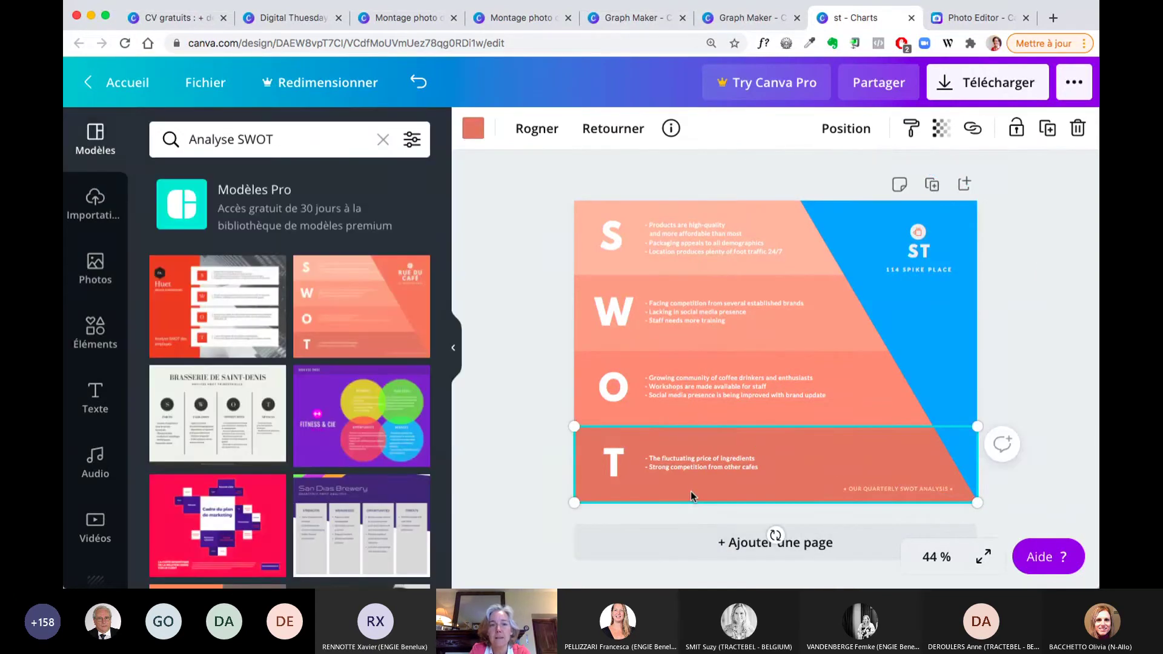
pyautogui.click(473, 129)
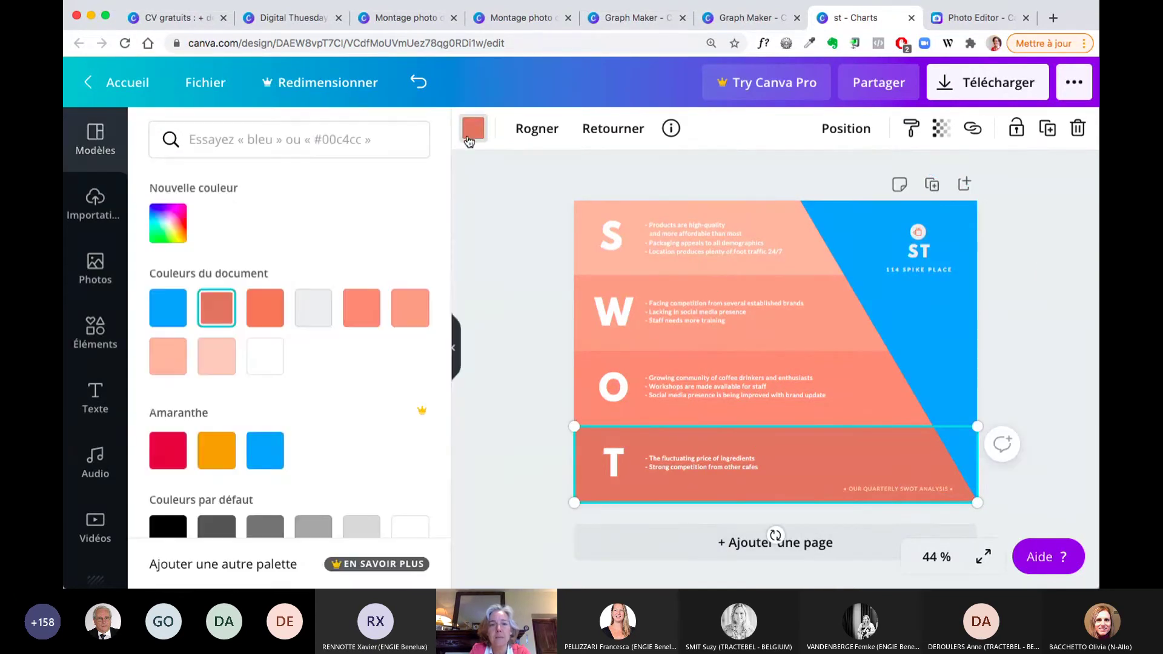
pyautogui.click(265, 457)
pyautogui.click(941, 130)
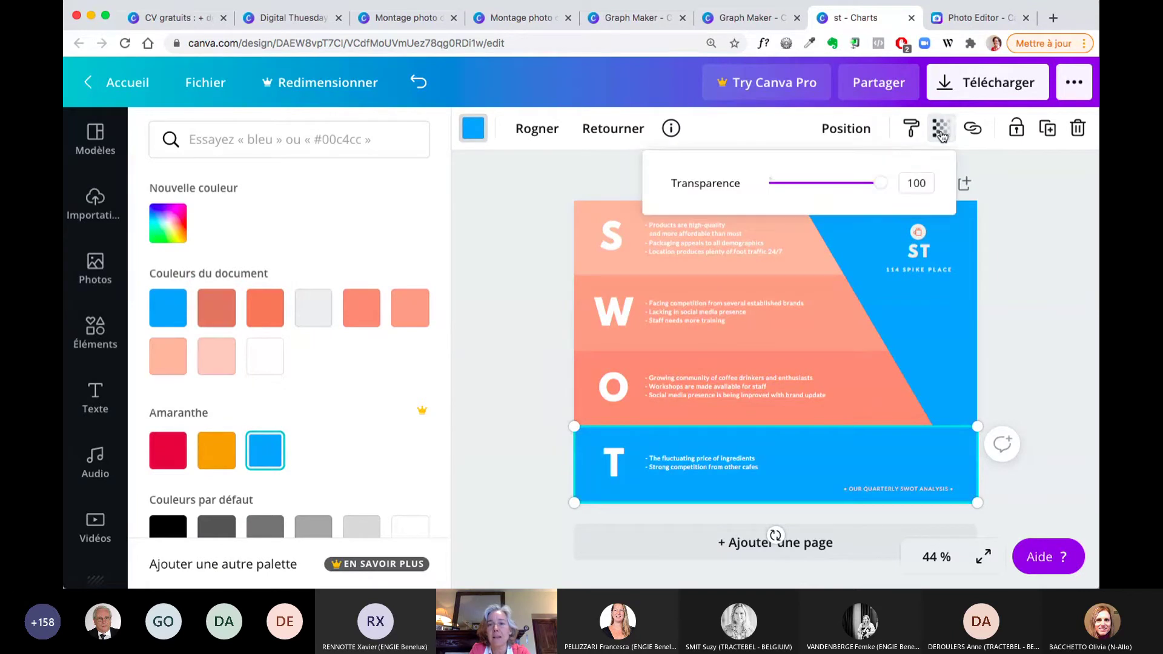
pyautogui.moveTo(890, 188); pyautogui.dragTo(867, 189)
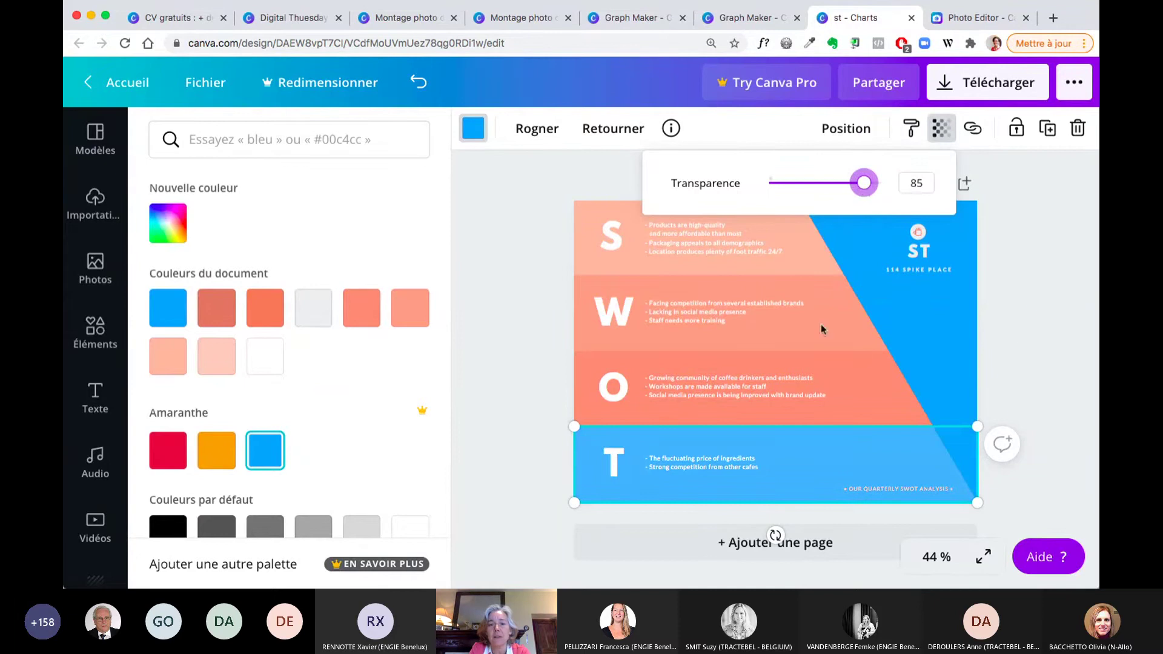
# Step: Fill the O band with the same blue and lower its transparency value so it looks lighter than the T band
pyautogui.click(805, 370)
pyautogui.click(613, 391)
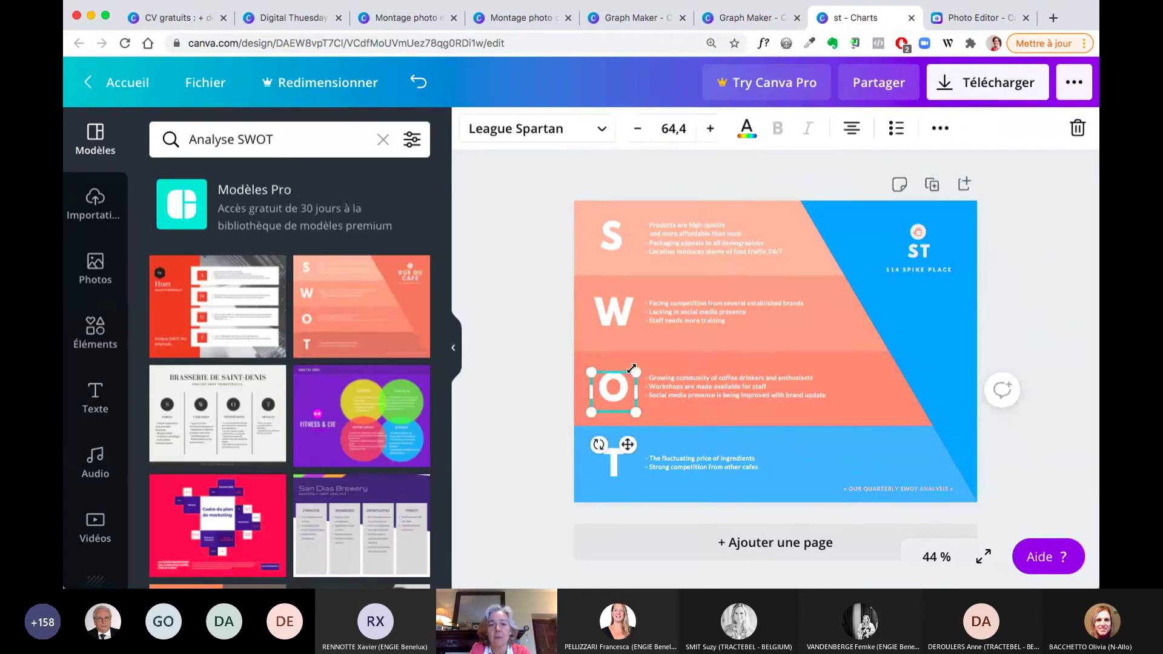
pyautogui.click(671, 369)
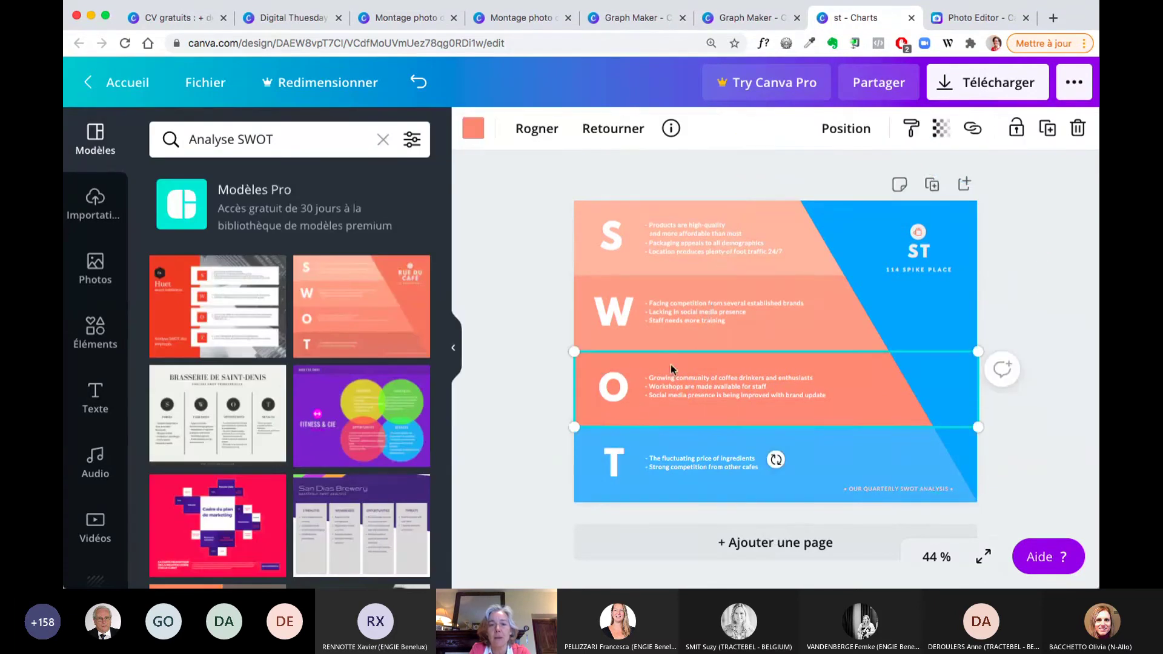
pyautogui.click(483, 127)
pyautogui.click(266, 449)
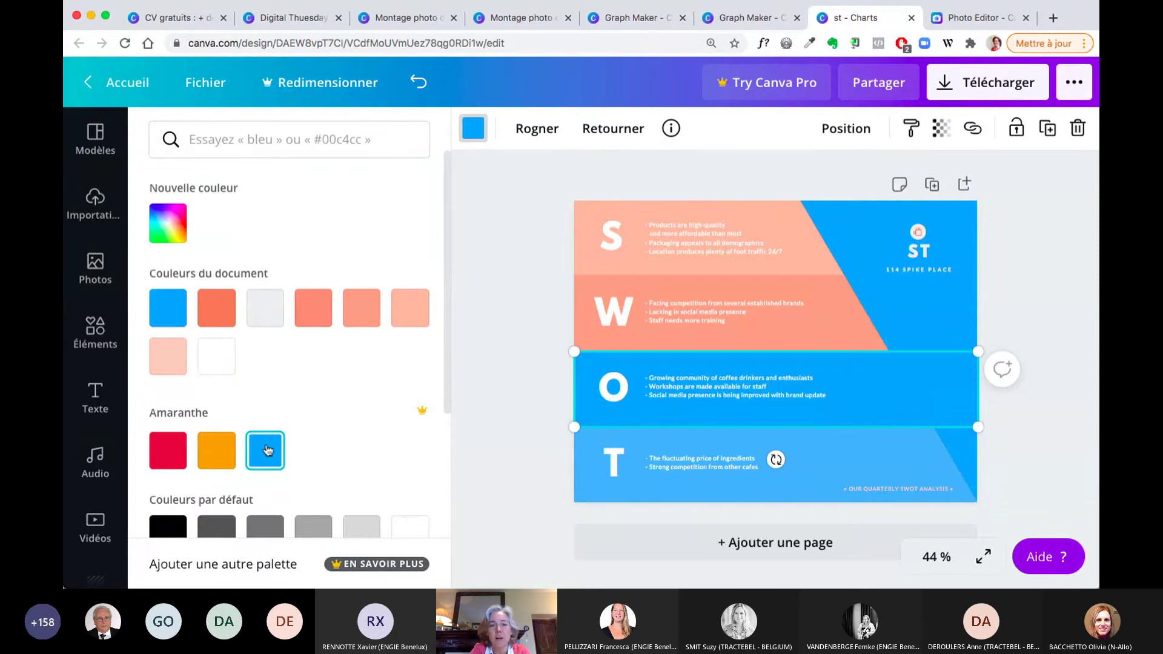
pyautogui.click(941, 128)
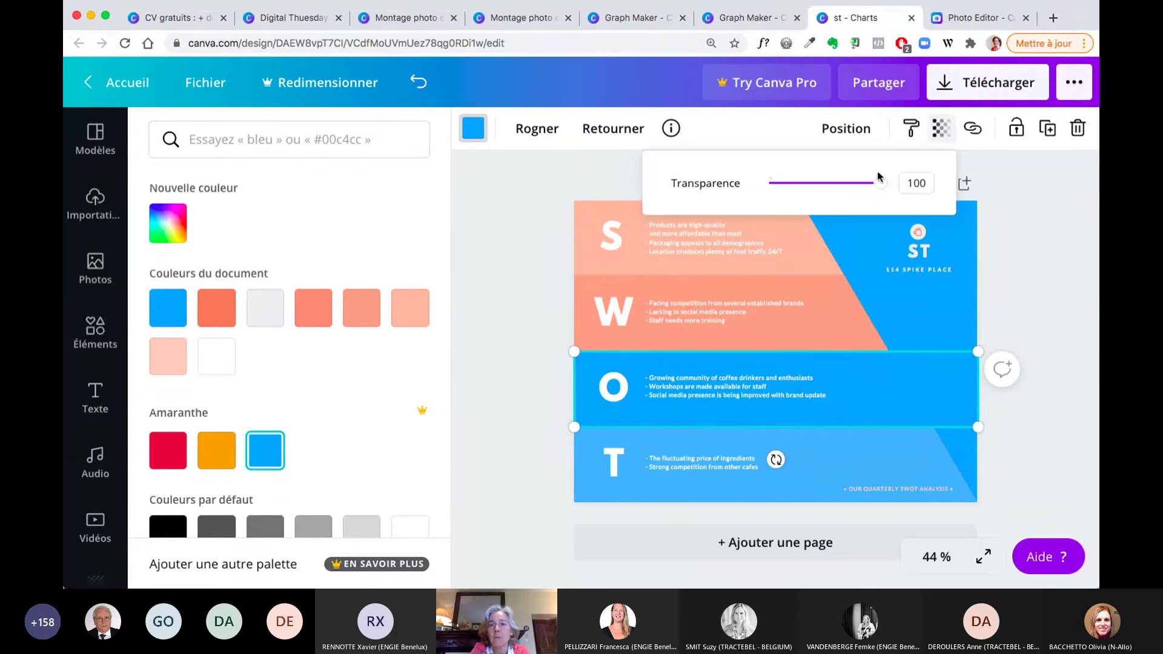
pyautogui.moveTo(879, 182); pyautogui.dragTo(834, 189)
# Step: Fill the W band with the document's blue and set its transparency to 37
pyautogui.click(715, 329)
pyautogui.click(582, 341)
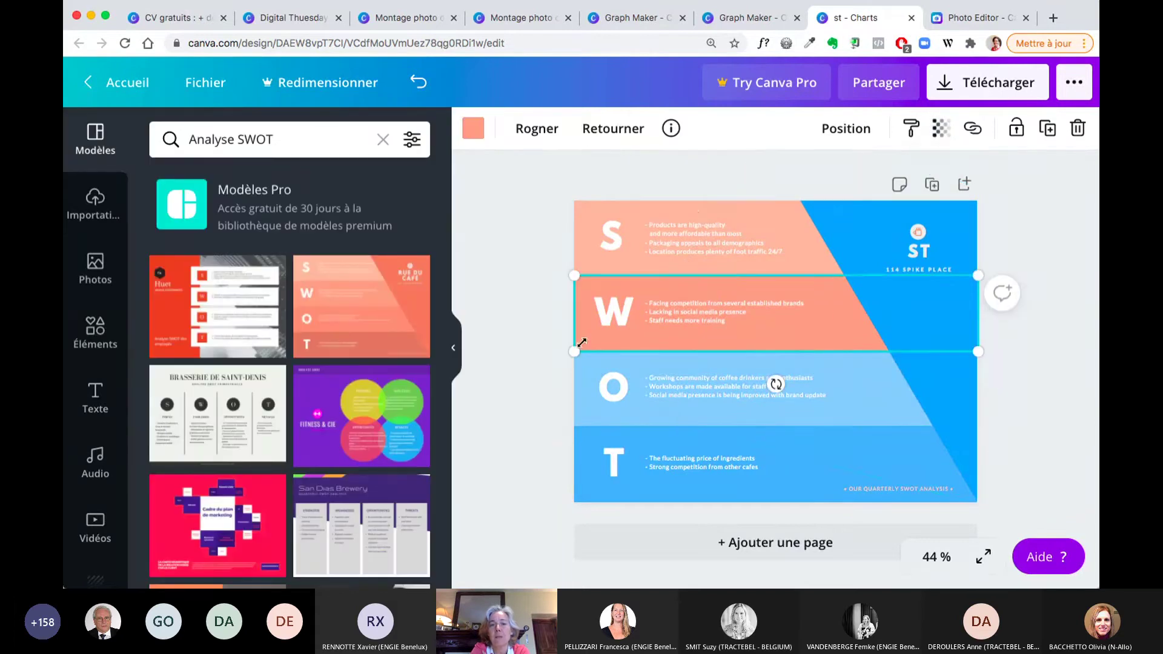
pyautogui.click(473, 130)
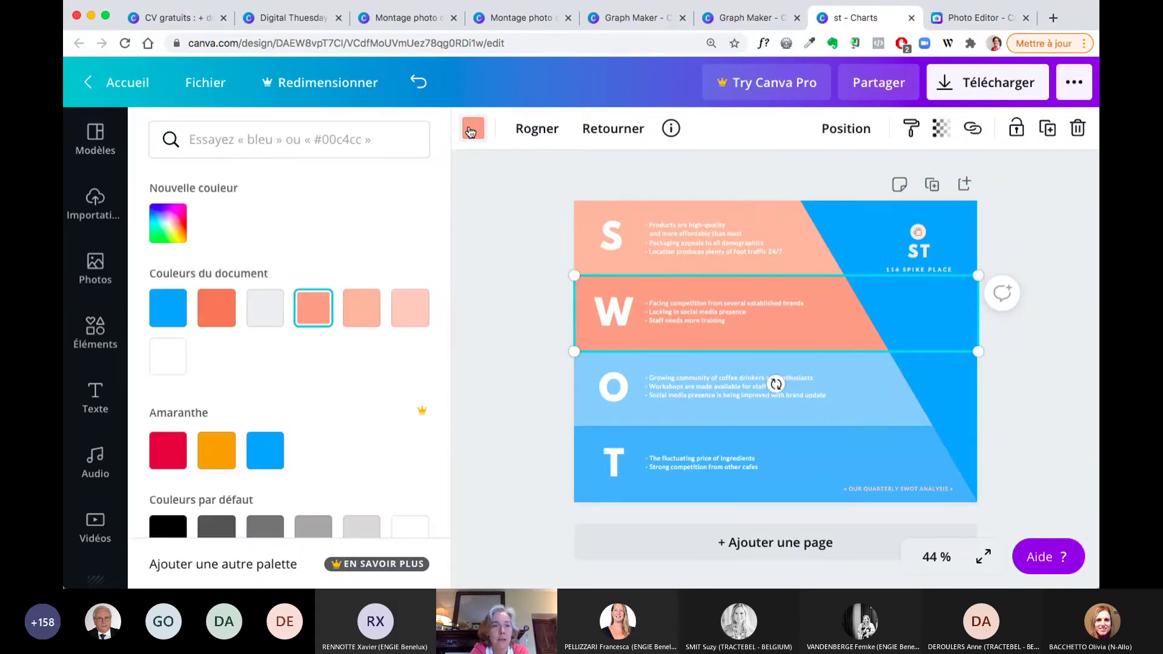
pyautogui.click(168, 308)
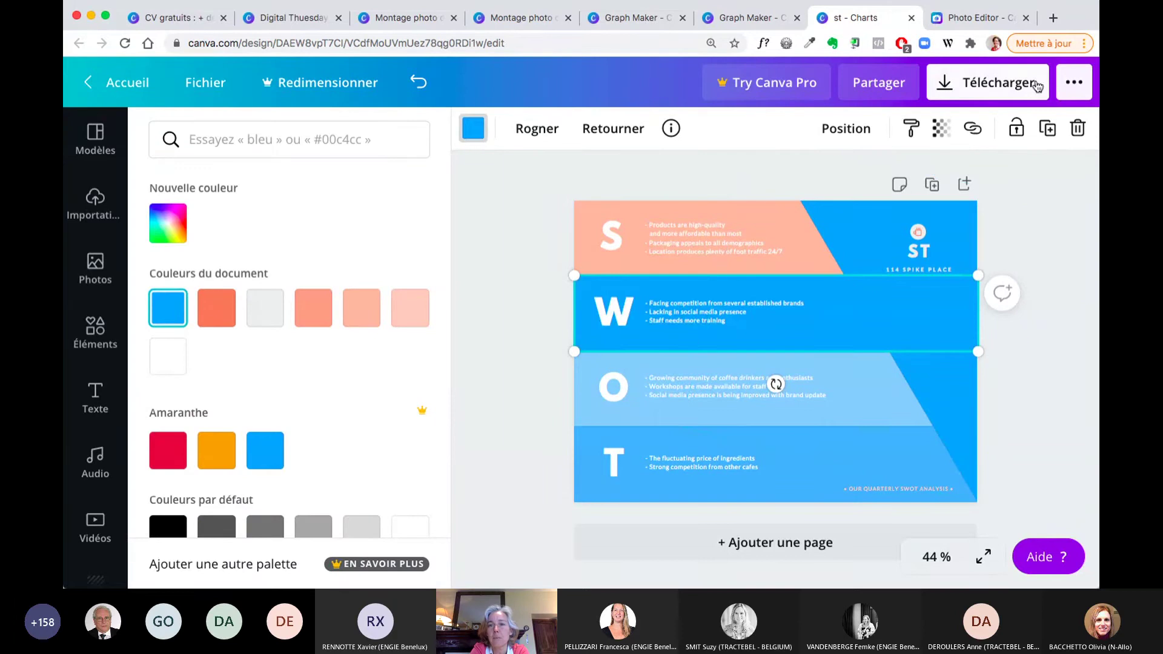
pyautogui.click(941, 128)
pyautogui.moveTo(879, 191); pyautogui.dragTo(811, 192)
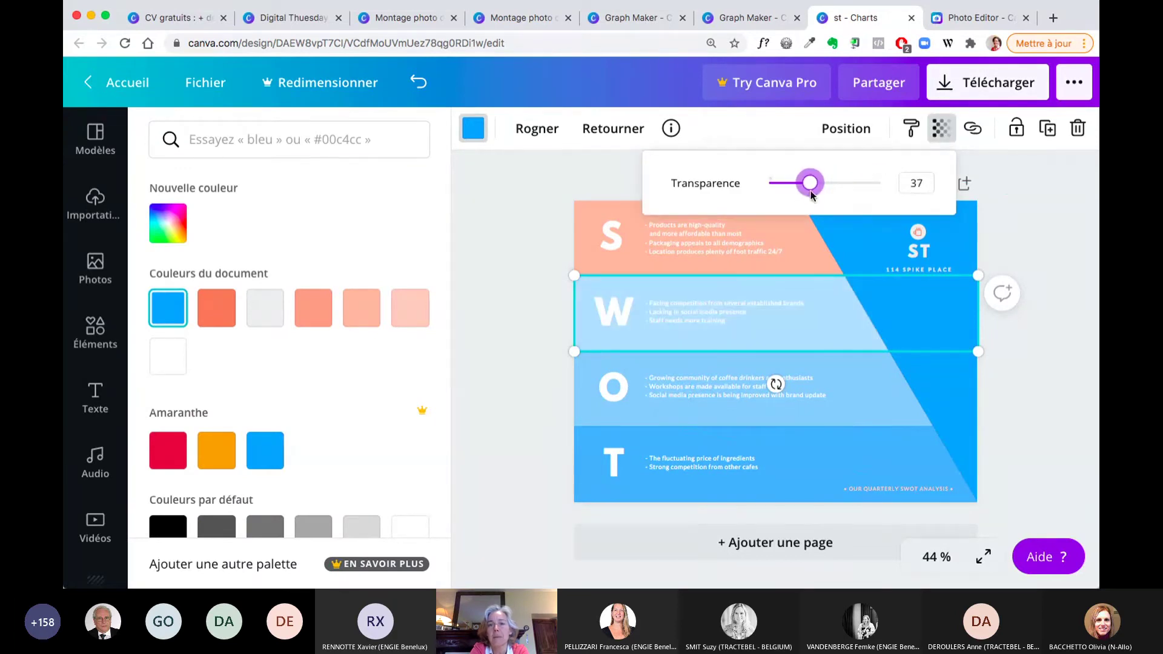
# Step: Fill the S band with the Amaranthe palette's blue, set its transparency to 22 and deselect everything
pyautogui.click(803, 257)
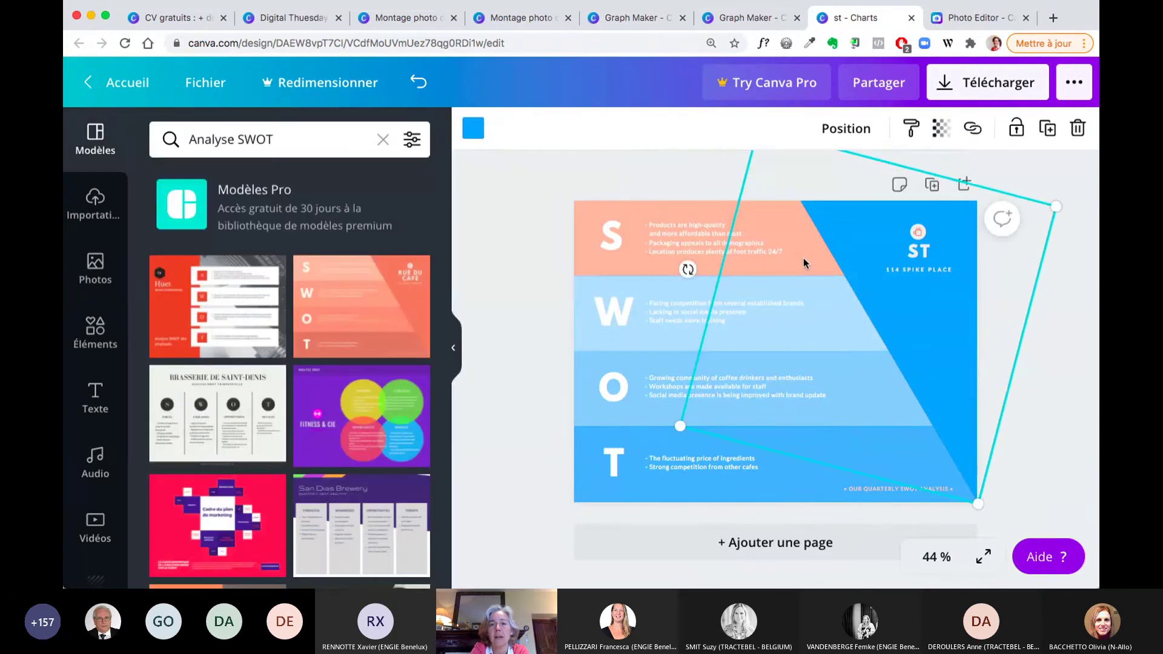
pyautogui.click(590, 209)
pyautogui.click(473, 128)
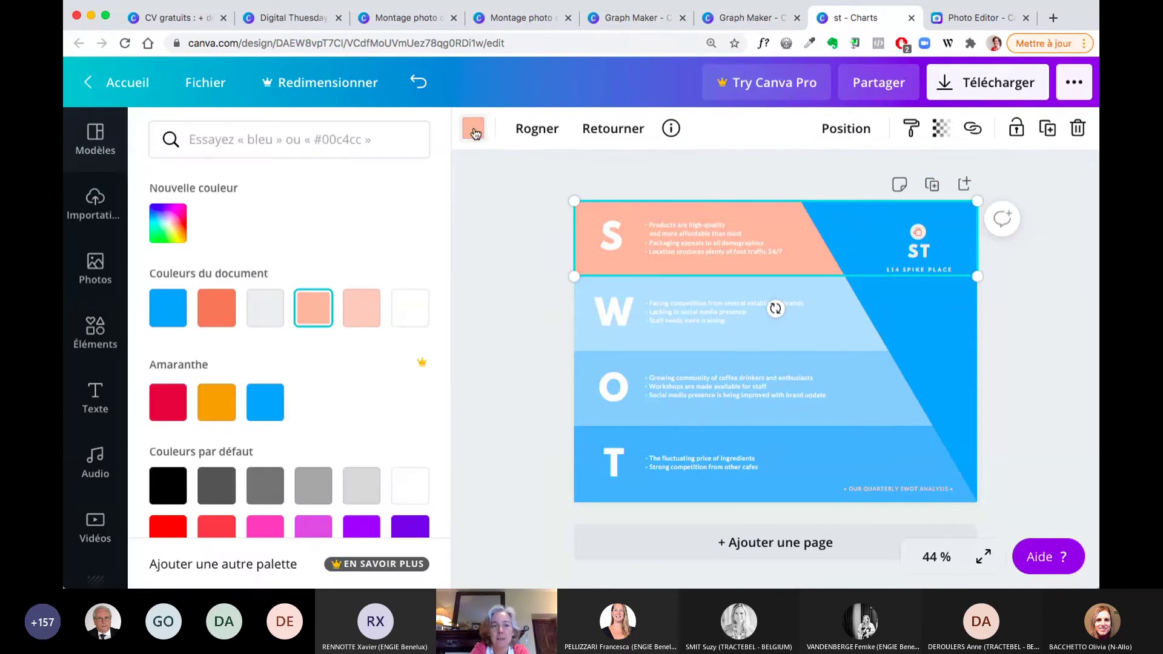
pyautogui.click(265, 409)
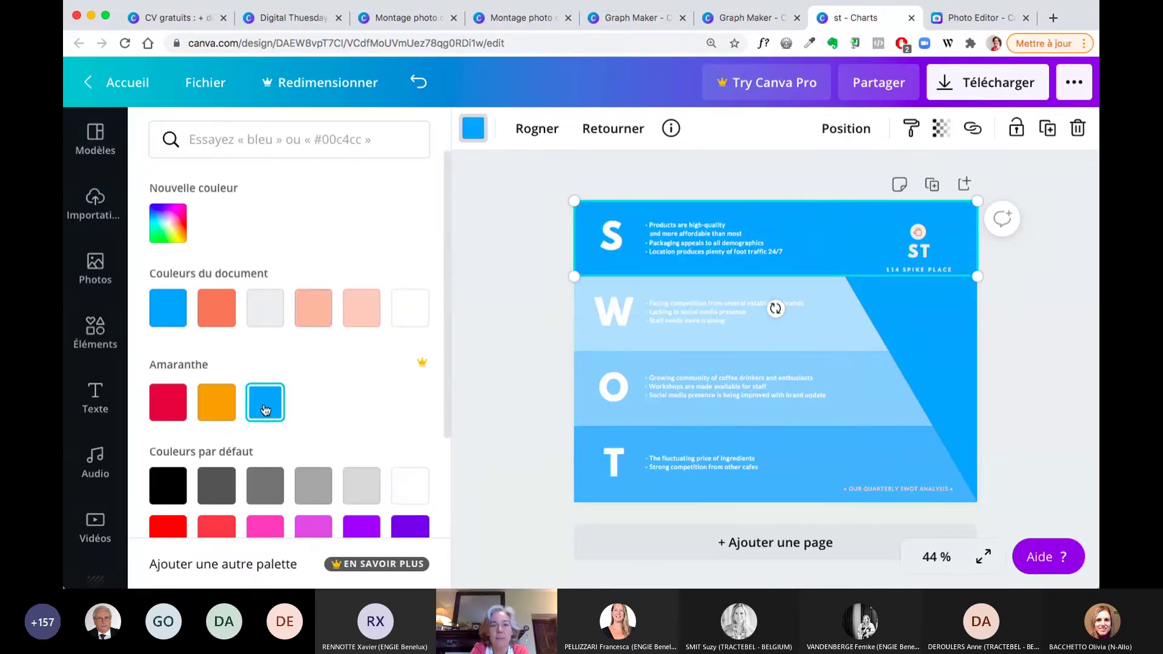
pyautogui.click(942, 129)
pyautogui.moveTo(880, 183); pyautogui.dragTo(794, 183)
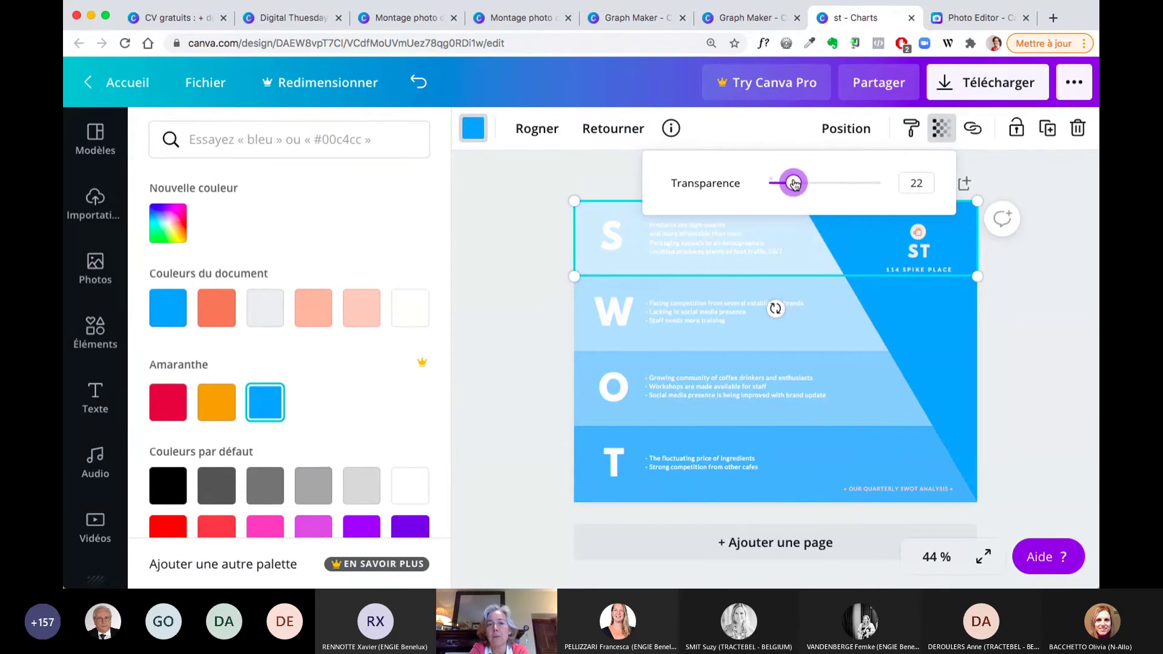
pyautogui.click(630, 262)
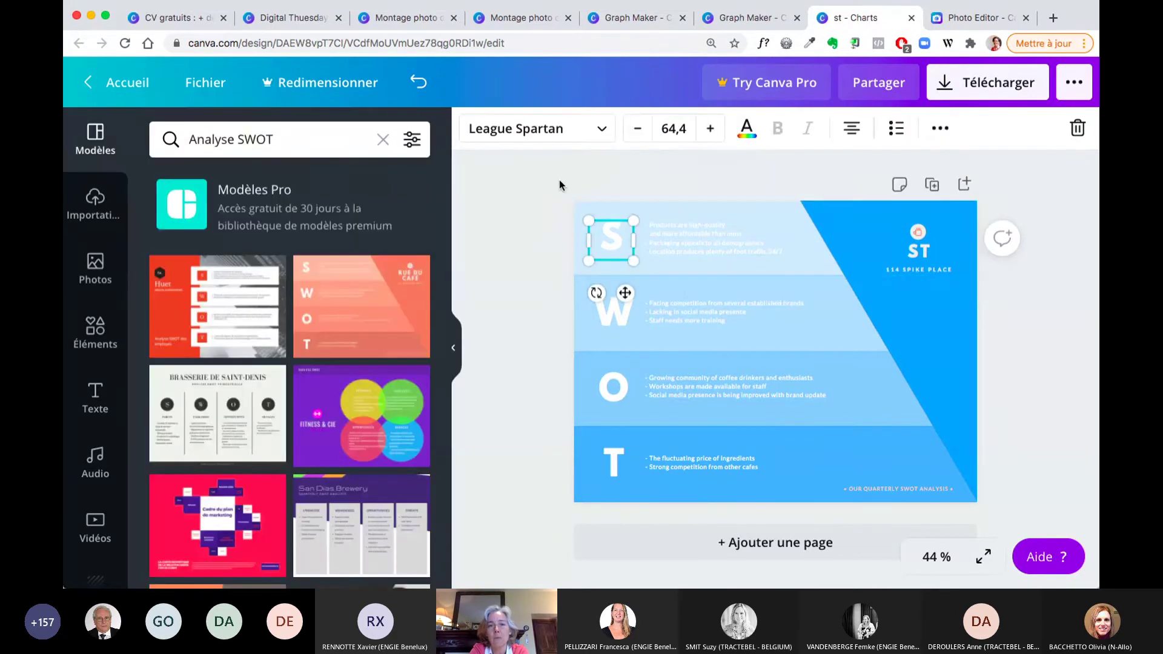
pyautogui.click(499, 246)
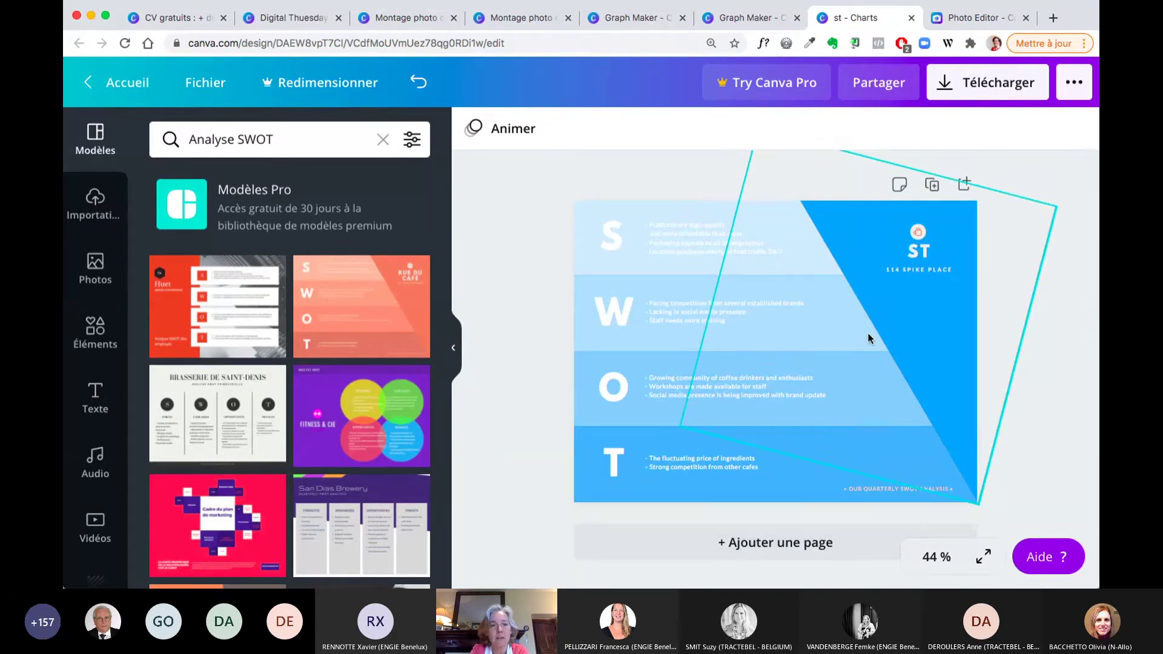
# Step: Add the "Coffee Street" SWOT template with the coffee cup photo as a new page
pyautogui.scroll(-2, 248, 384)
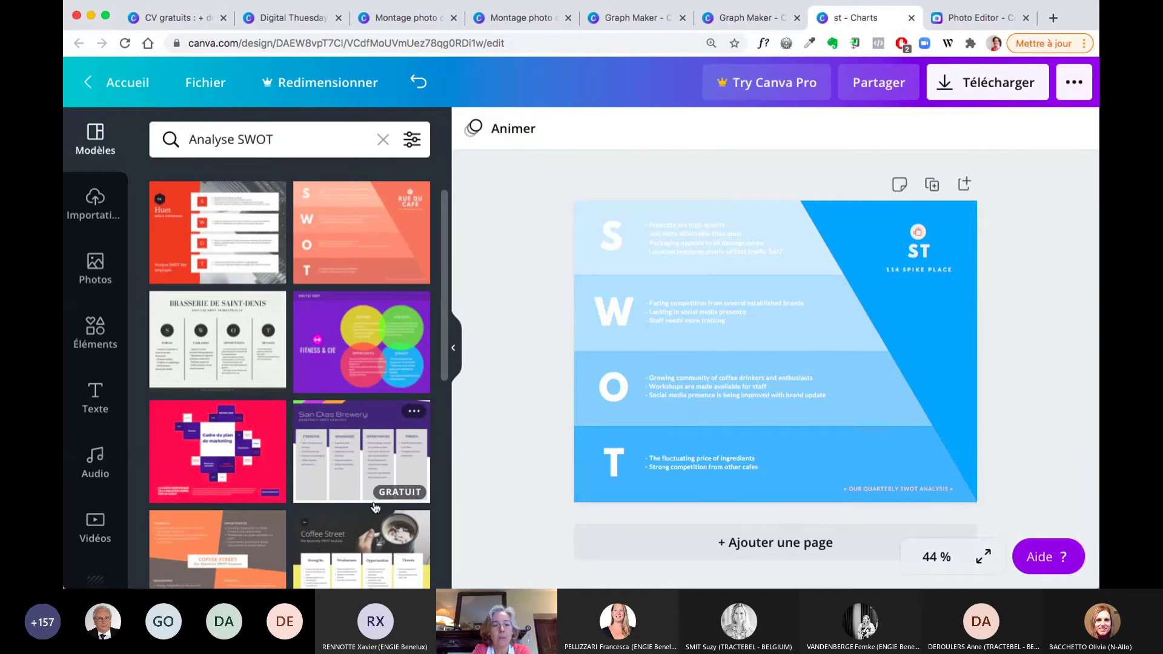
pyautogui.click(353, 528)
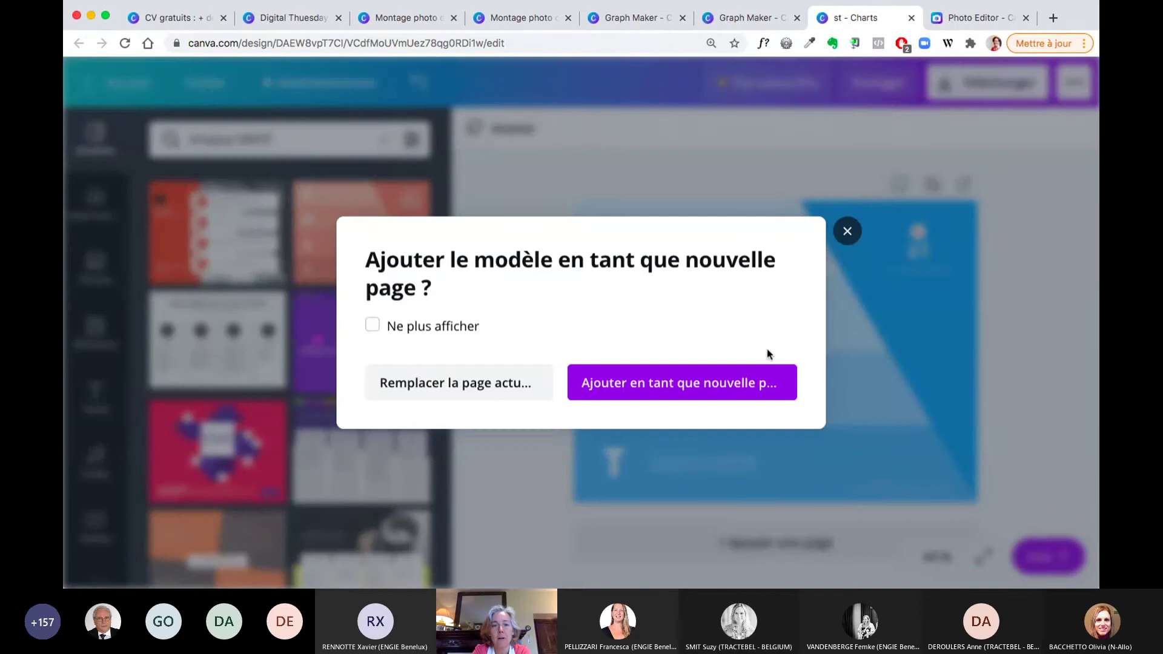
pyautogui.click(636, 390)
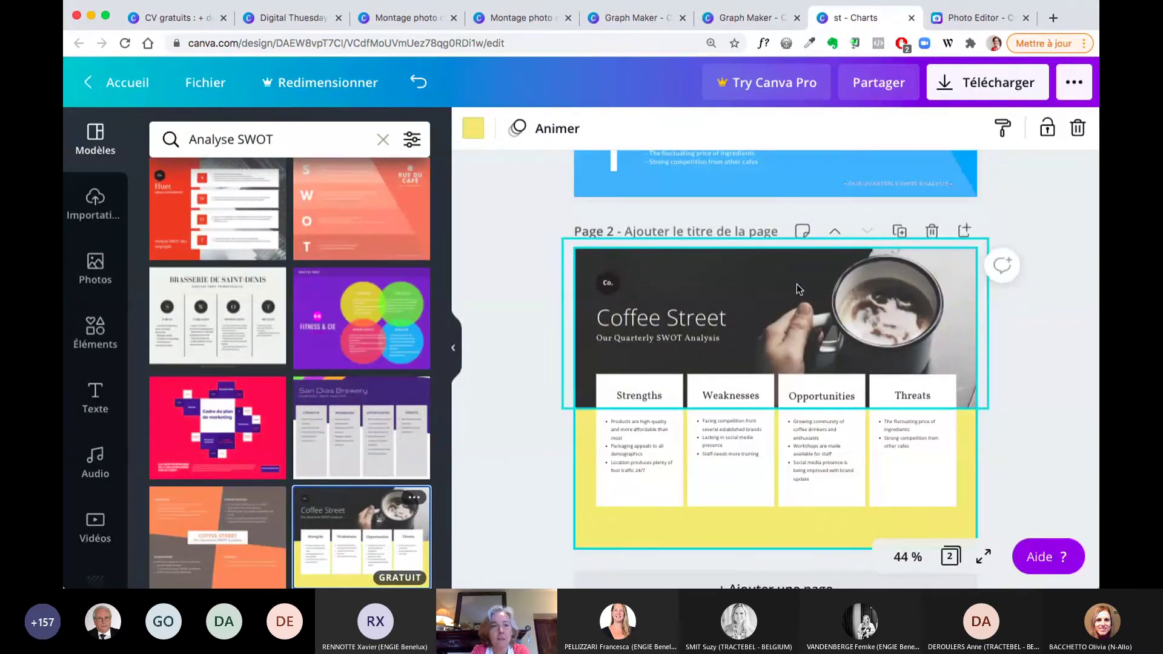
# Step: Replace the coffee cup photo on page 2 with the uploaded wind turbine image
pyautogui.click(91, 206)
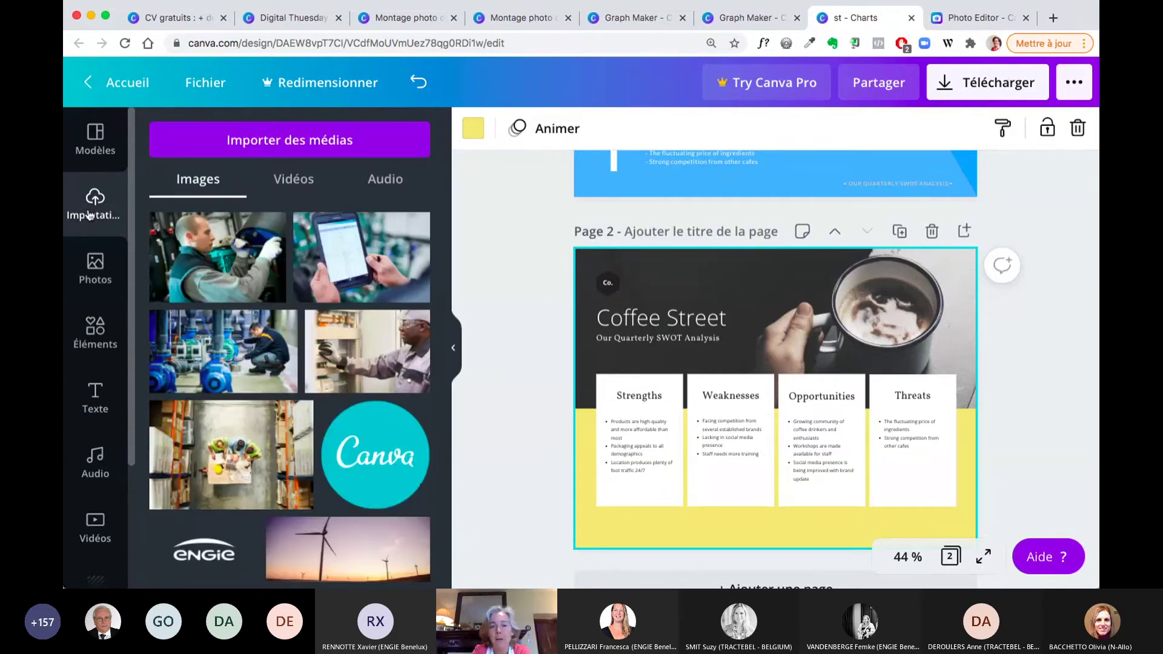
pyautogui.scroll(-2, 313, 419)
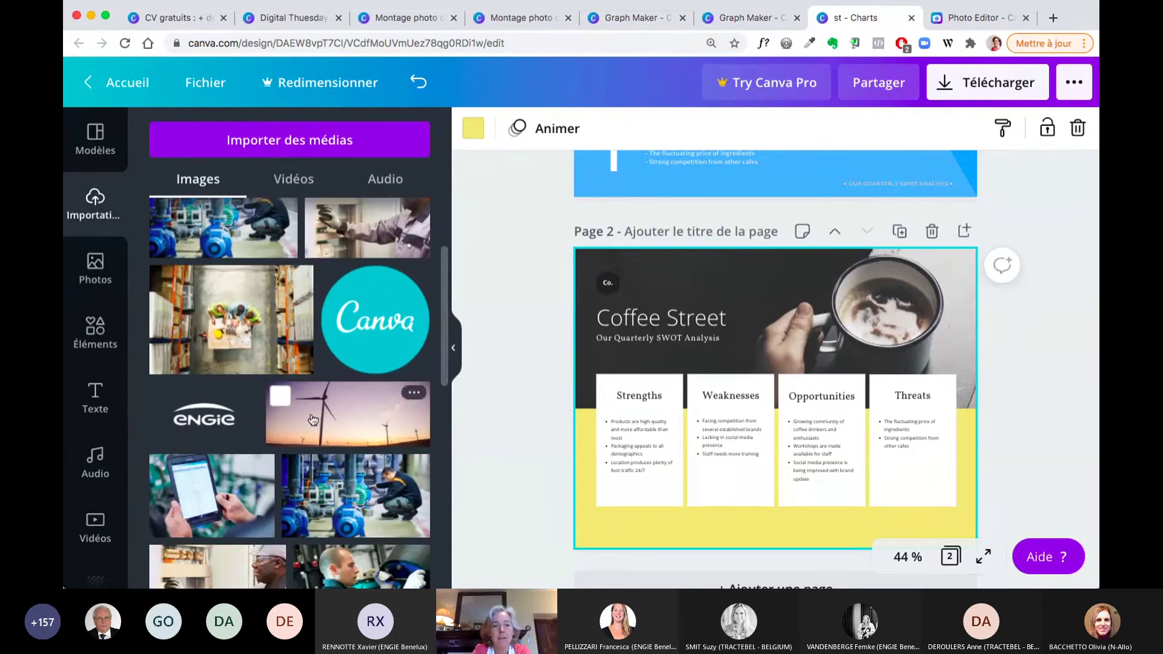
pyautogui.moveTo(313, 420); pyautogui.dragTo(605, 351)
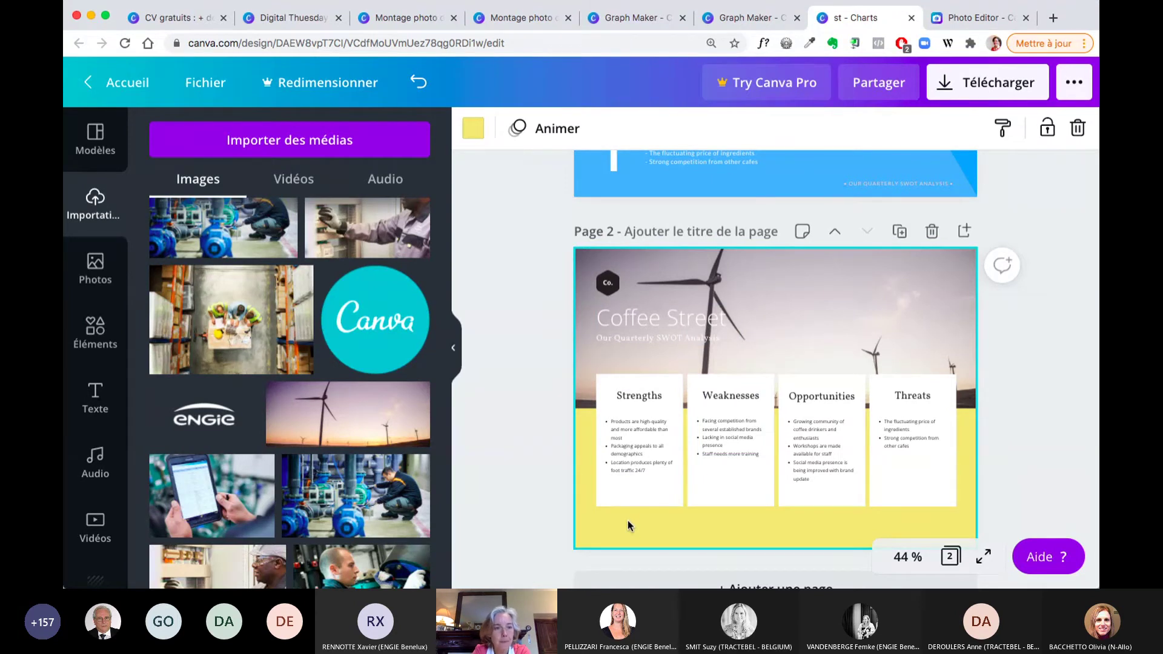
# Step: Try the Amaranthe palette's blue and the document's pink and light grey as page 2's background colour
pyautogui.click(473, 129)
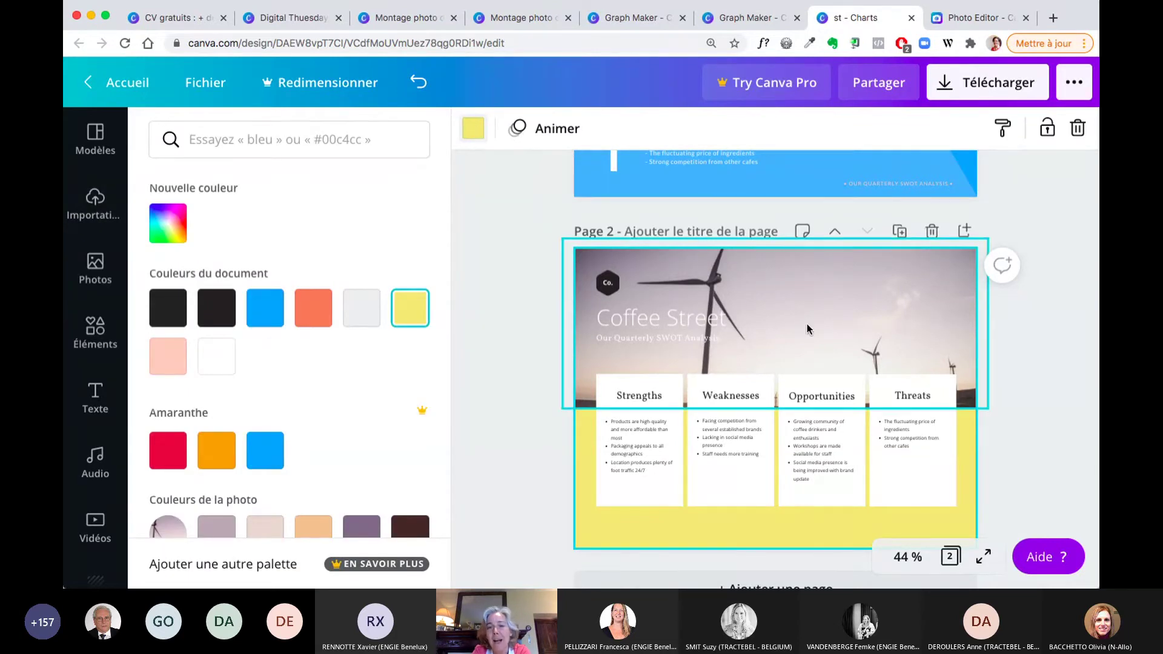
pyautogui.click(262, 460)
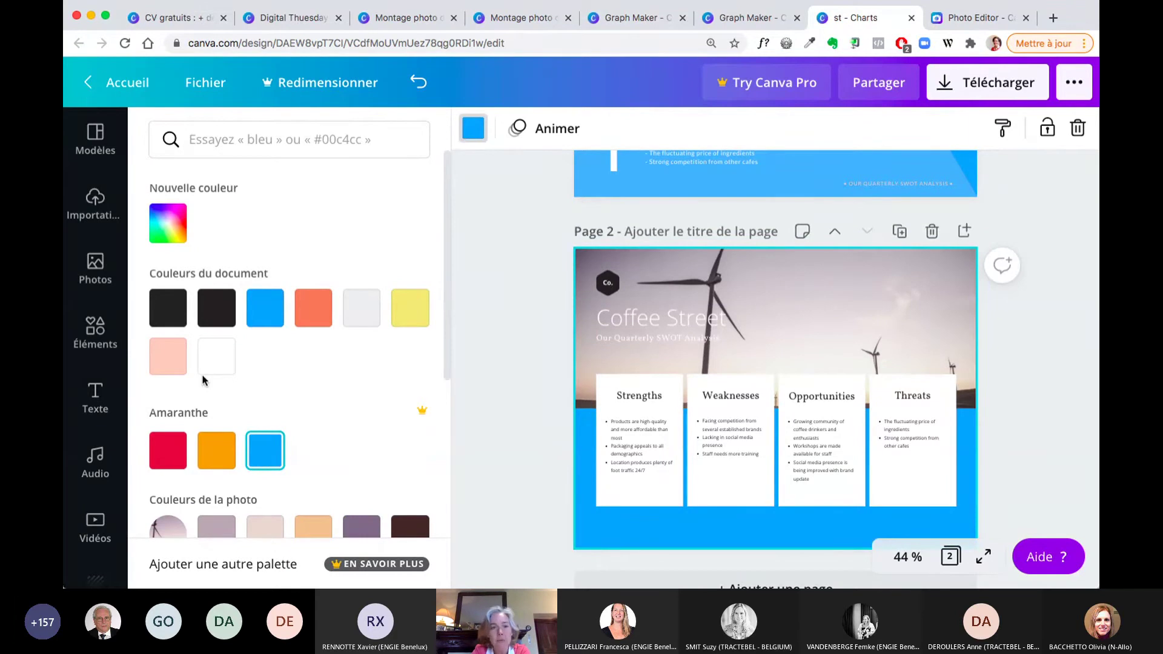
pyautogui.click(167, 357)
pyautogui.click(362, 308)
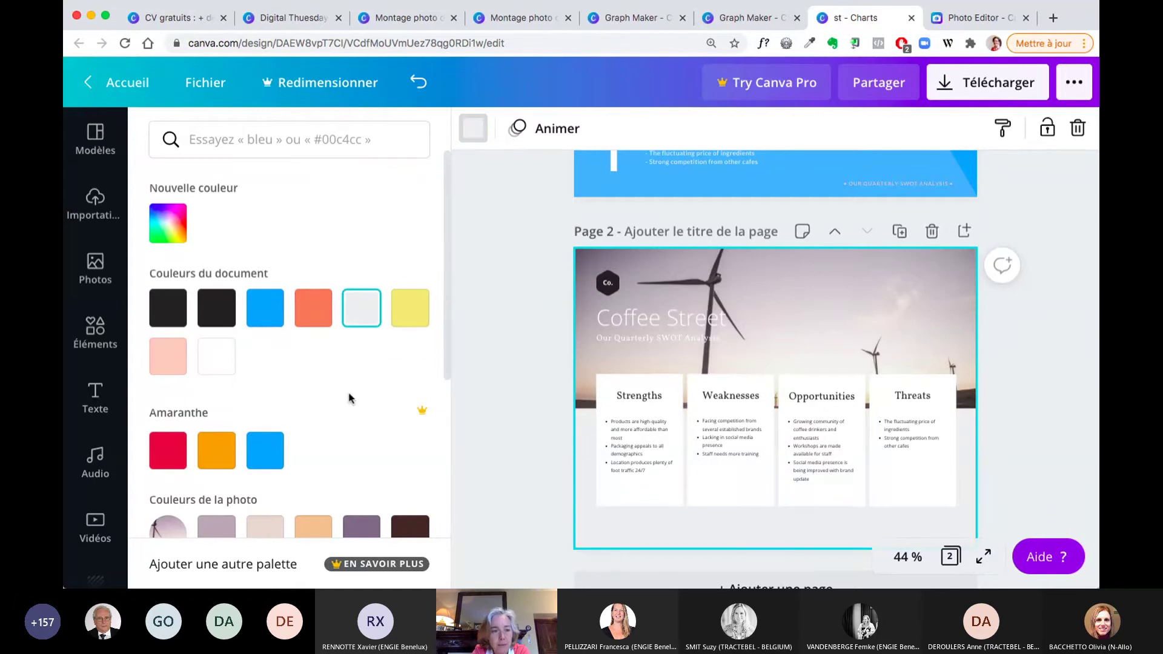
# Step: Compare the wind turbine photo's colours on page 2's background and apply the pale pink one
pyautogui.scroll(-3, 342, 397)
pyautogui.click(273, 410)
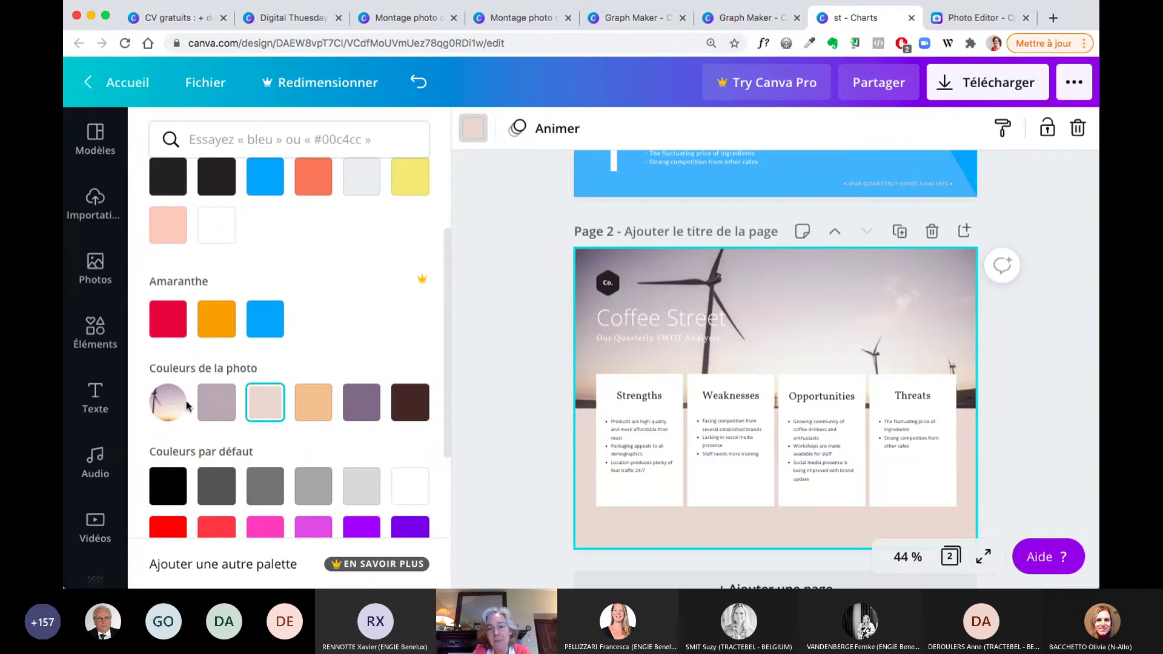
pyautogui.click(373, 406)
pyautogui.click(325, 408)
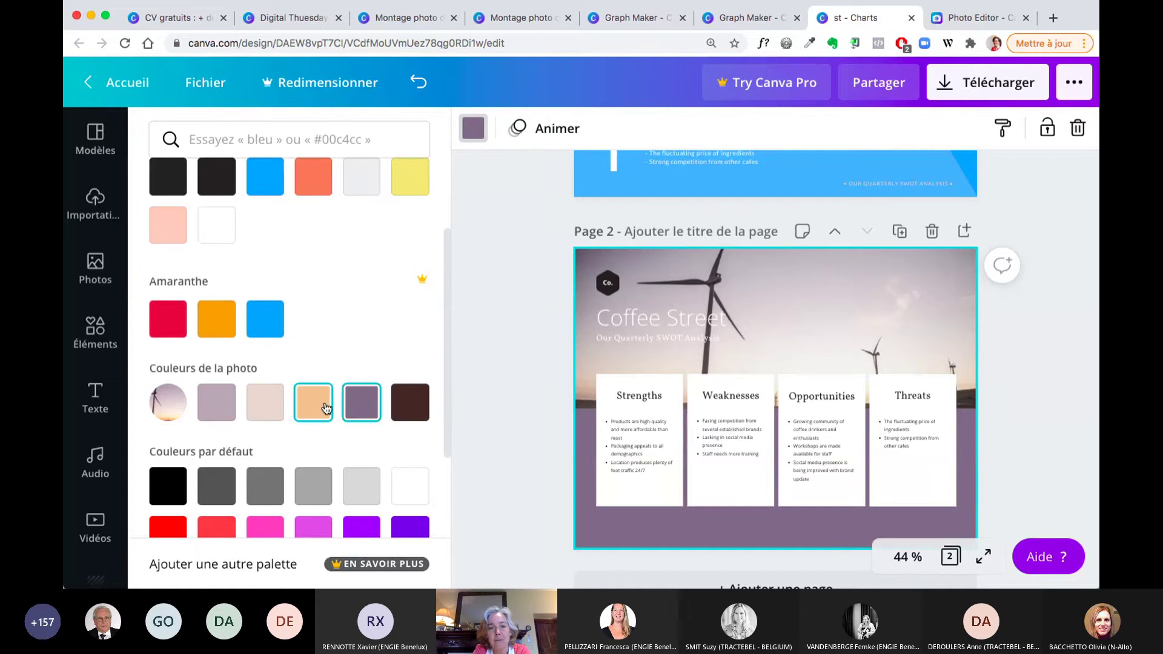
pyautogui.click(274, 410)
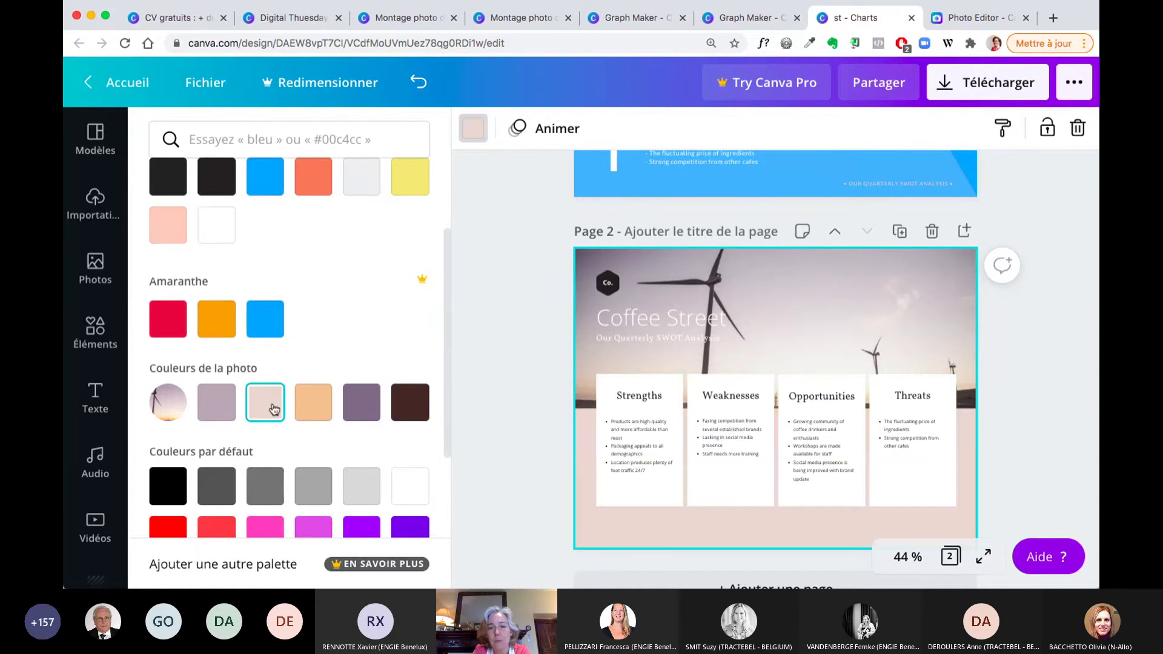
pyautogui.click(220, 407)
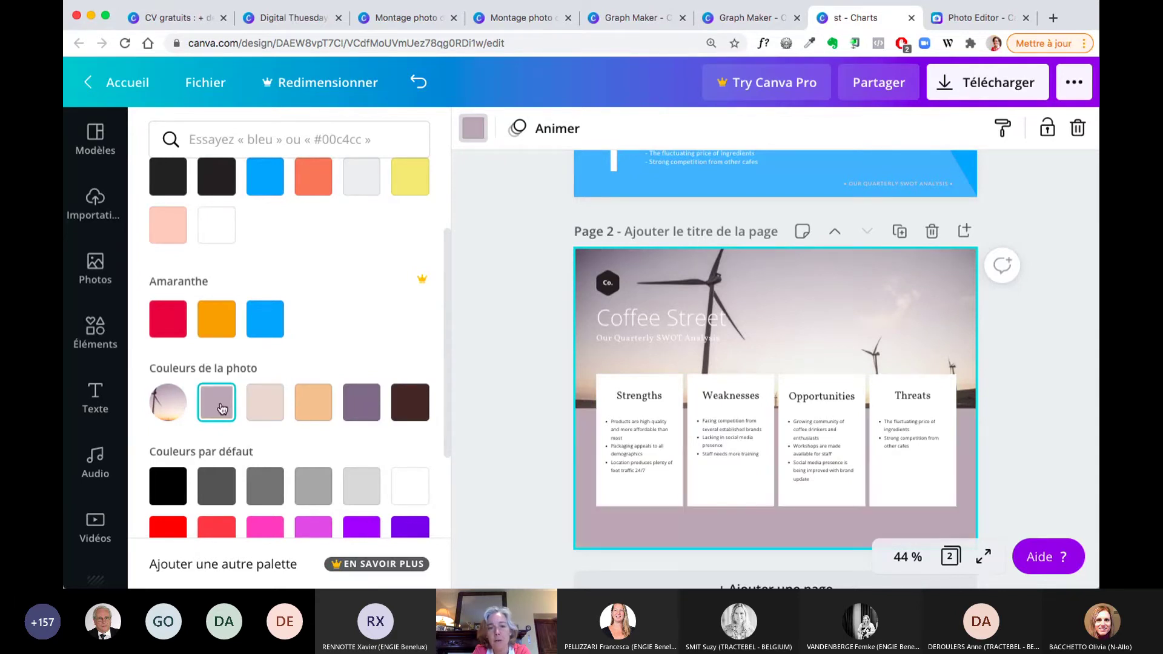
pyautogui.click(260, 411)
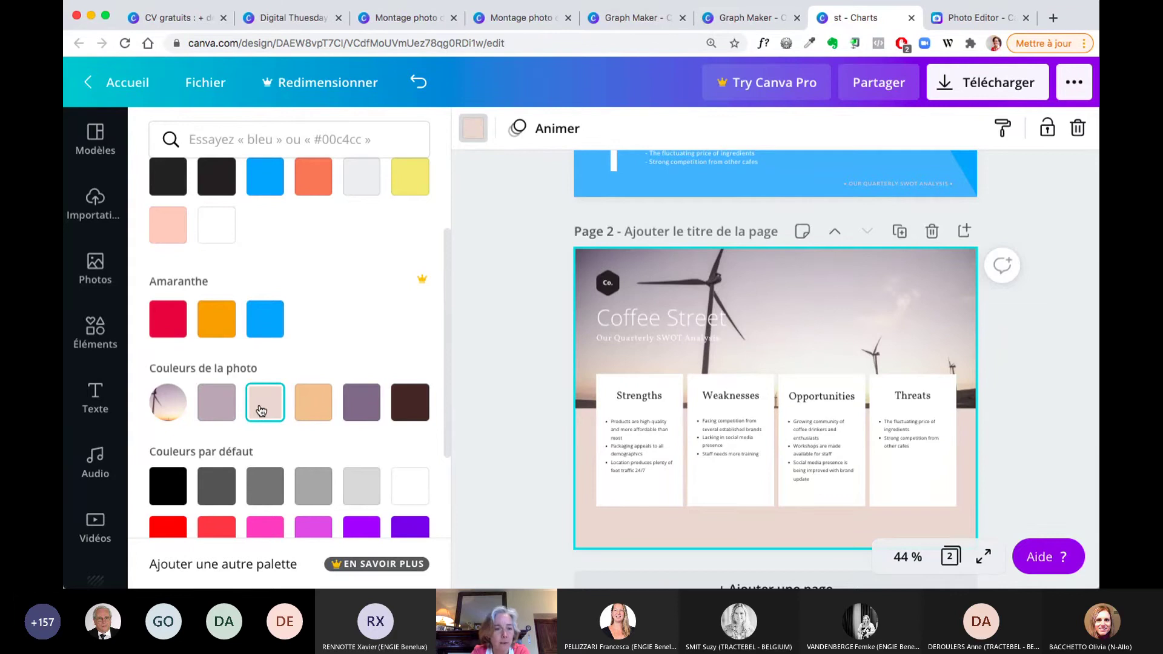
pyautogui.click(410, 411)
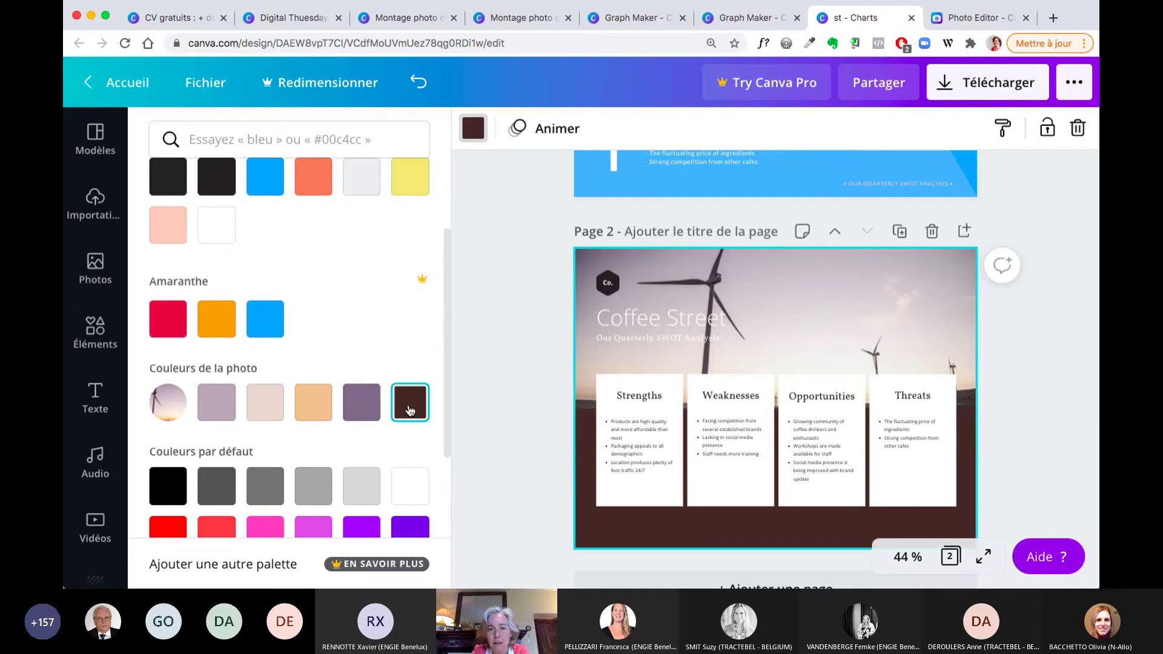
pyautogui.click(271, 403)
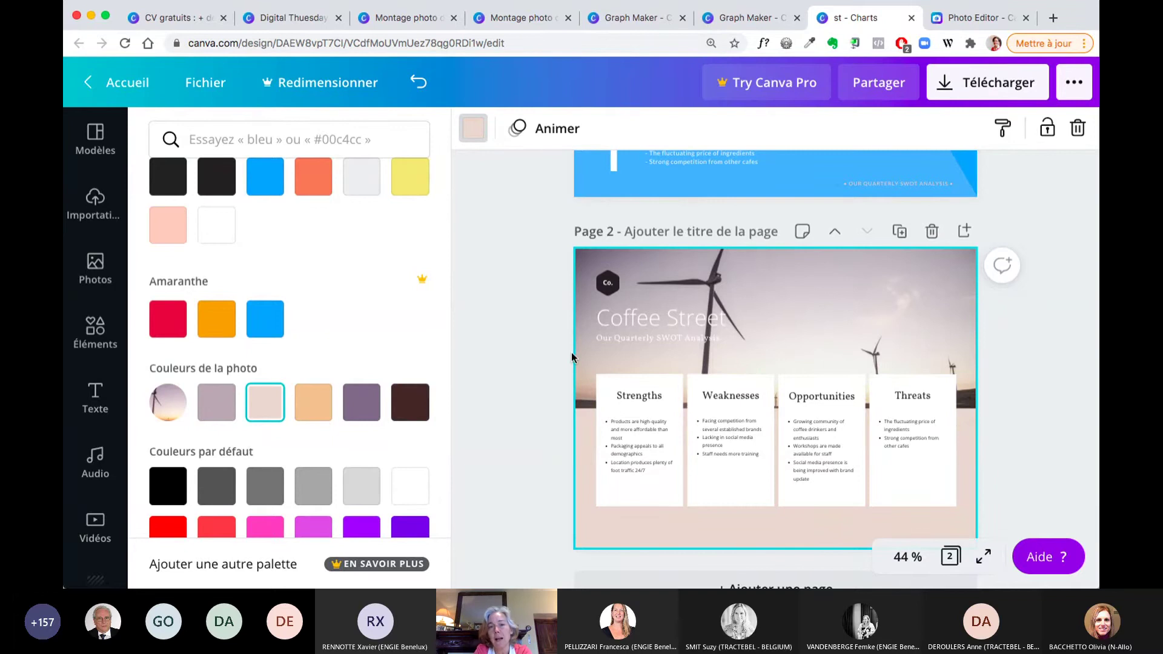
# Step: Replace page 2's "Co." badge with the uploaded ENGIE logo, scaled down beside the "Coffee Street" title on the photo
pyautogui.click(607, 284)
pyautogui.press('Delete')
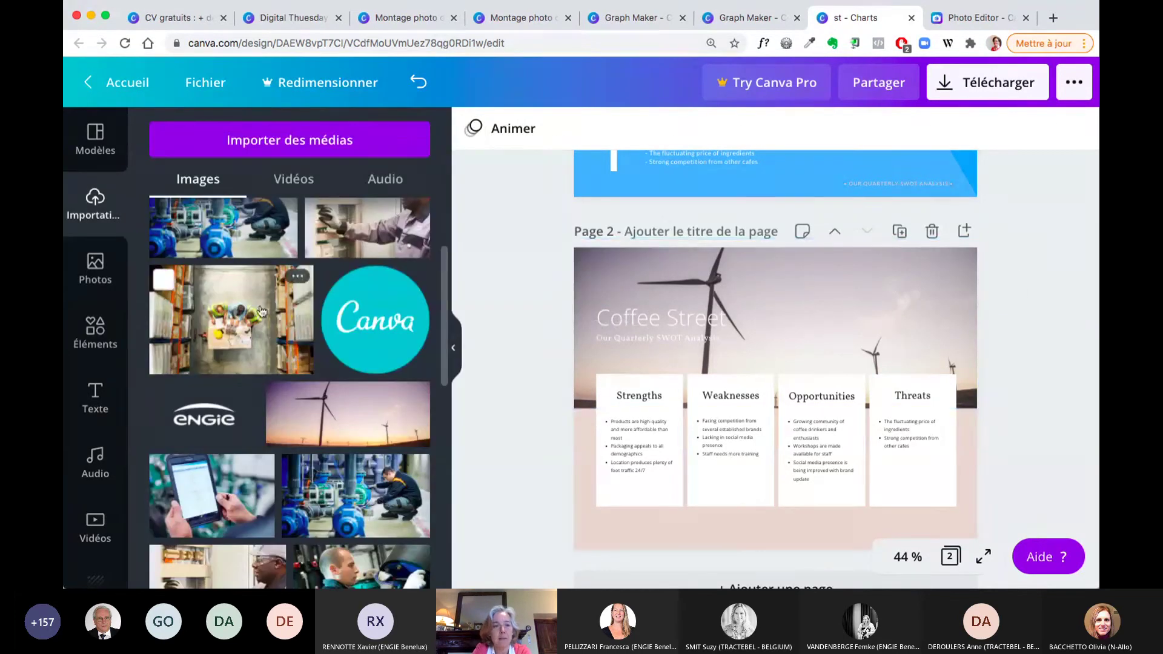
pyautogui.moveTo(232, 437)
pyautogui.mouseDown()
pyautogui.moveTo(800, 324)
pyautogui.moveTo(255, 435)
pyautogui.moveTo(237, 427)
pyautogui.mouseUp()
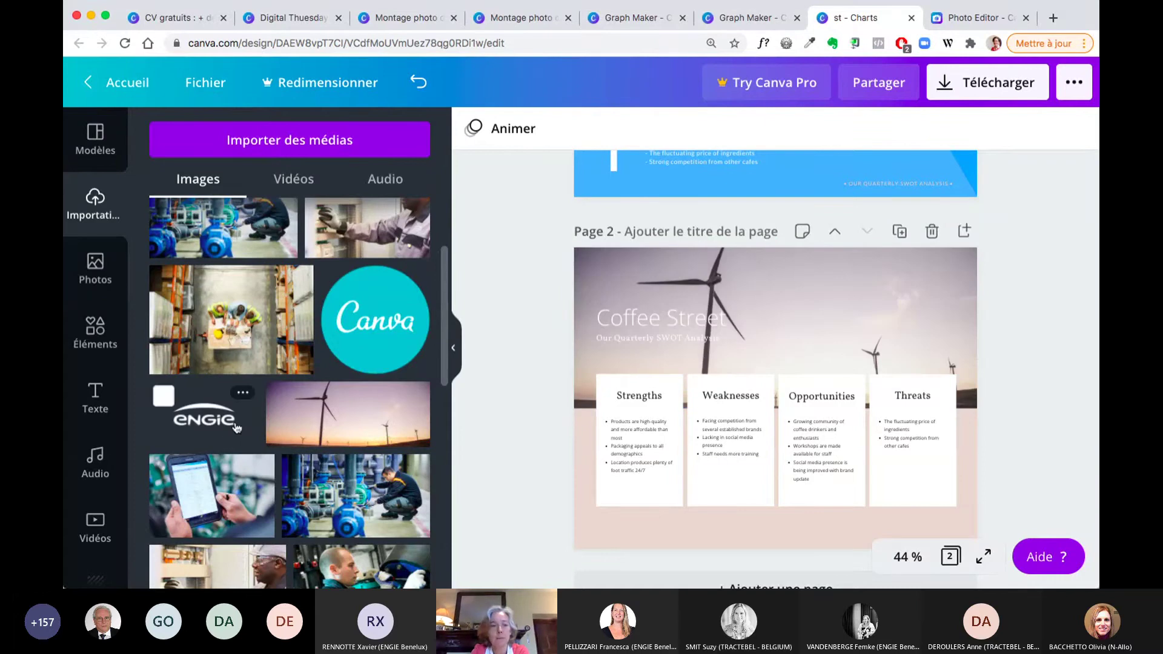
pyautogui.click(237, 427)
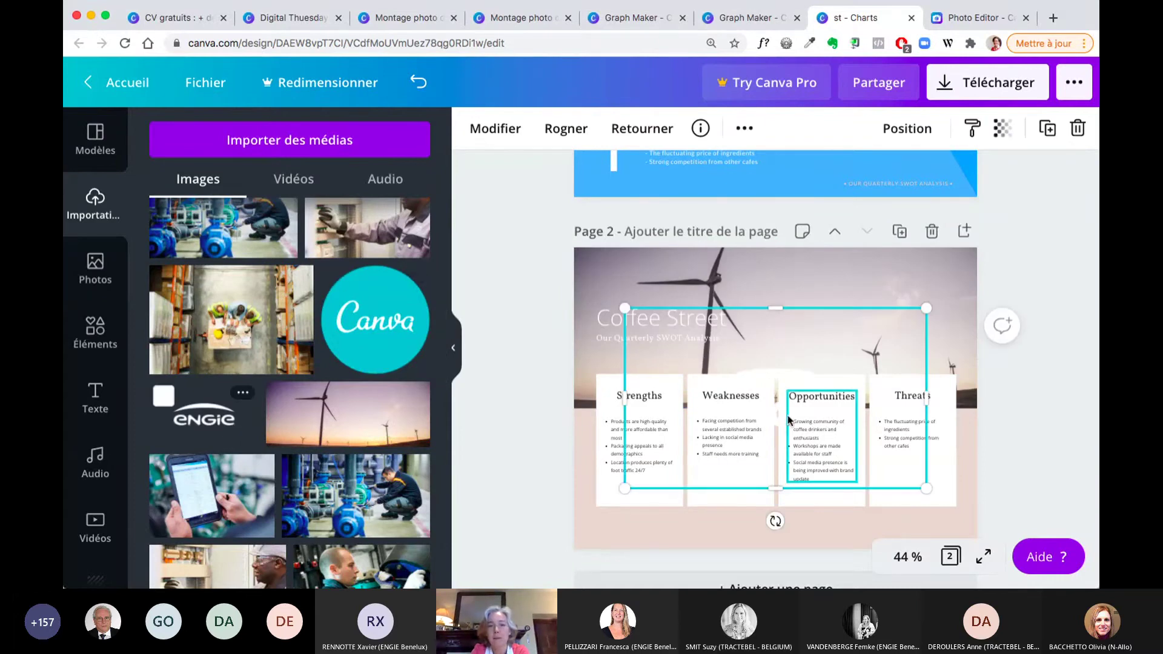
pyautogui.moveTo(630, 485); pyautogui.dragTo(888, 297)
pyautogui.click(419, 82)
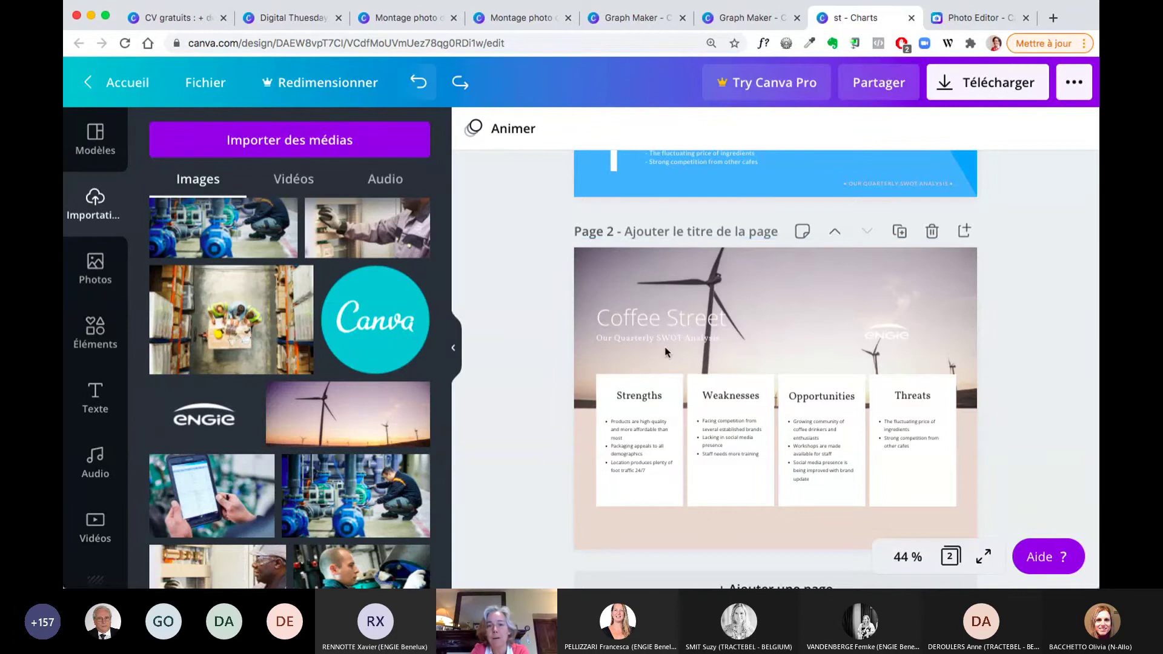
pyautogui.click(900, 335)
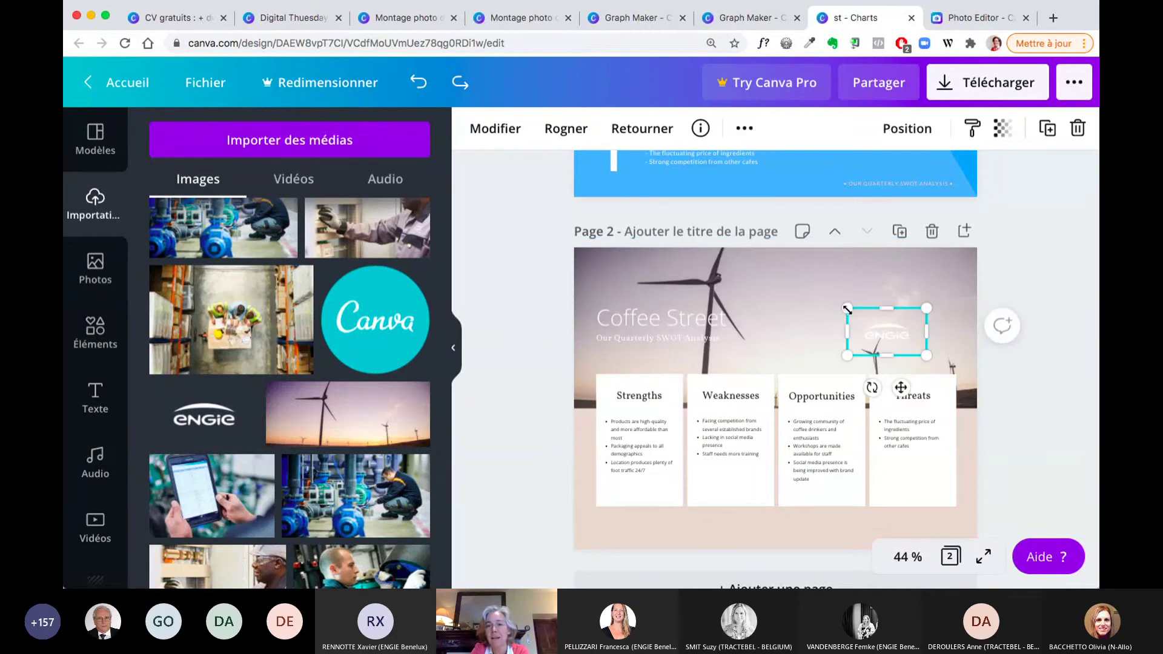
pyautogui.moveTo(808, 295); pyautogui.dragTo(810, 285)
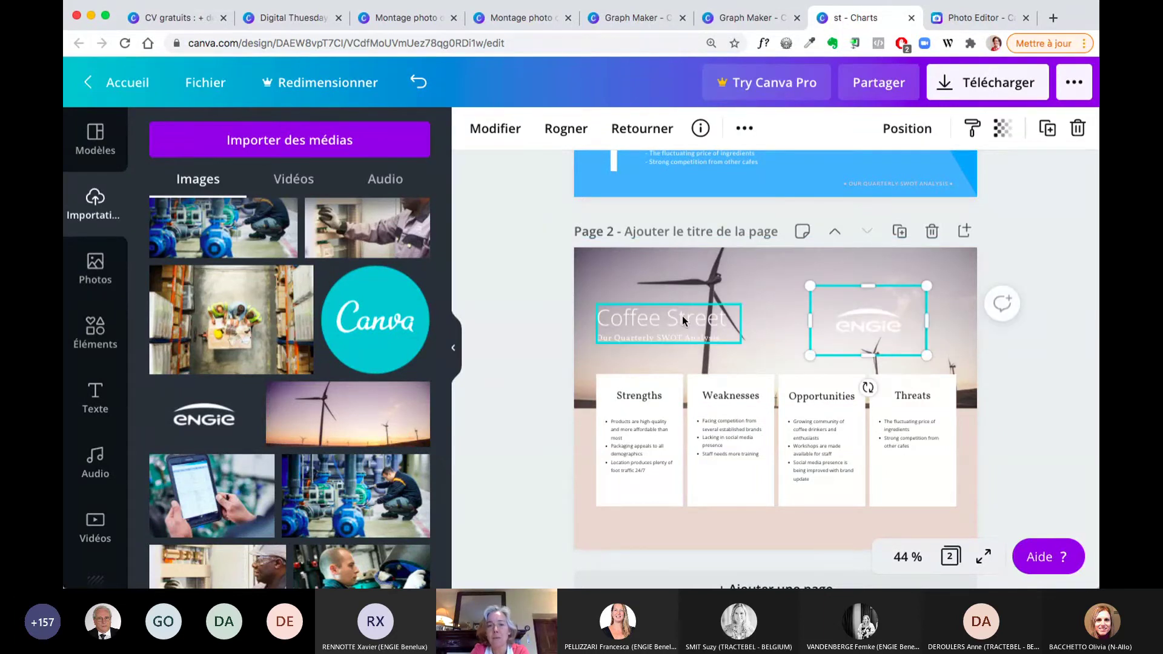
# Step: Set the font of the "Coffee Street" title to Lato and deselect it
pyautogui.click(683, 320)
pyautogui.click(683, 318)
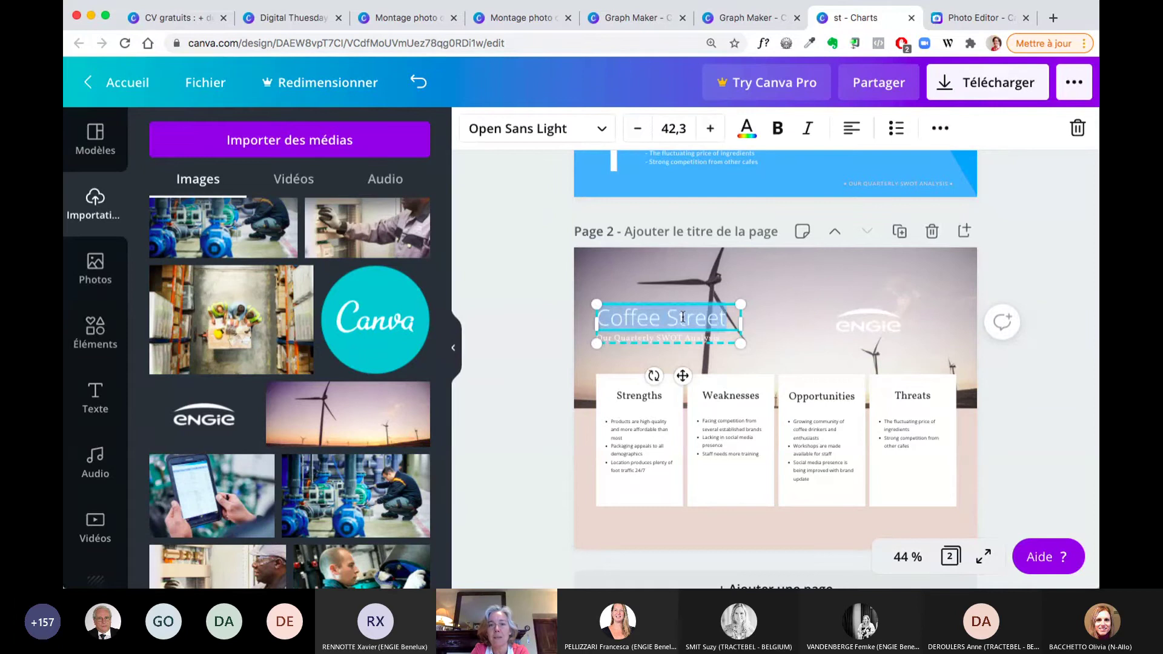
pyautogui.click(510, 129)
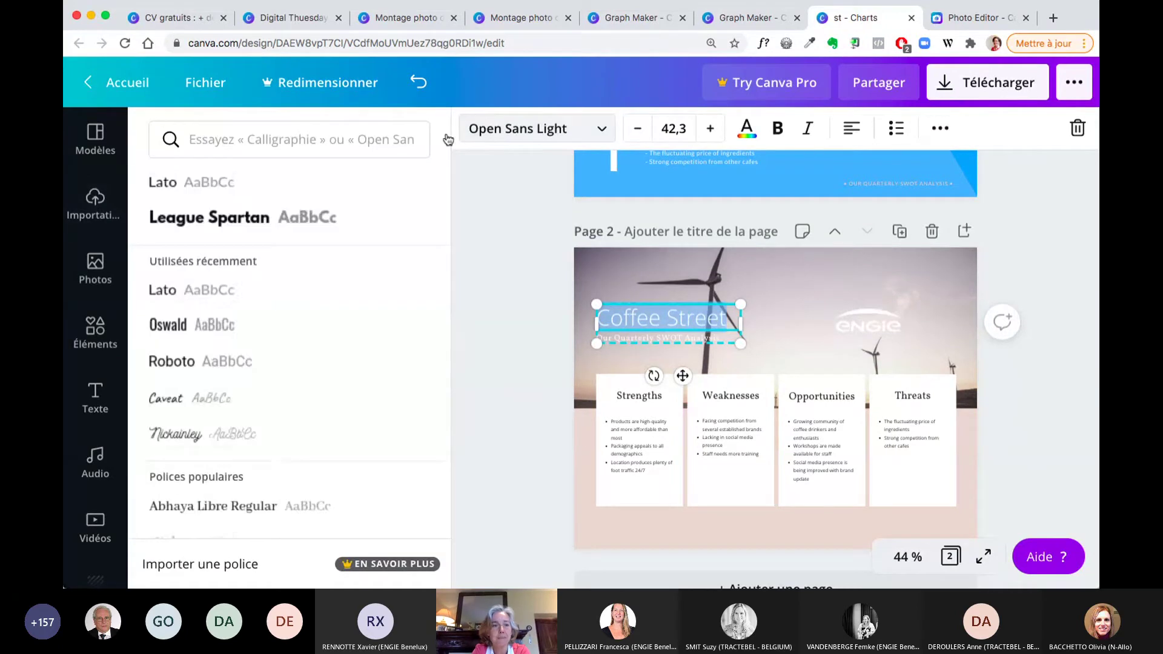
pyautogui.click(203, 182)
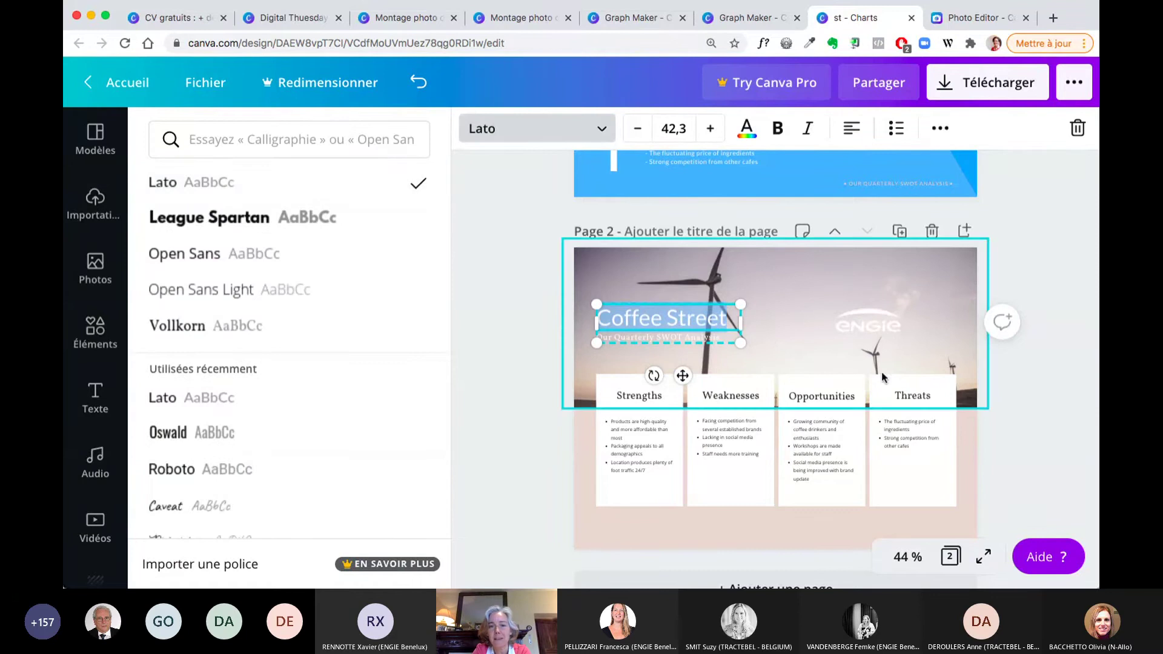
pyautogui.press('Escape')
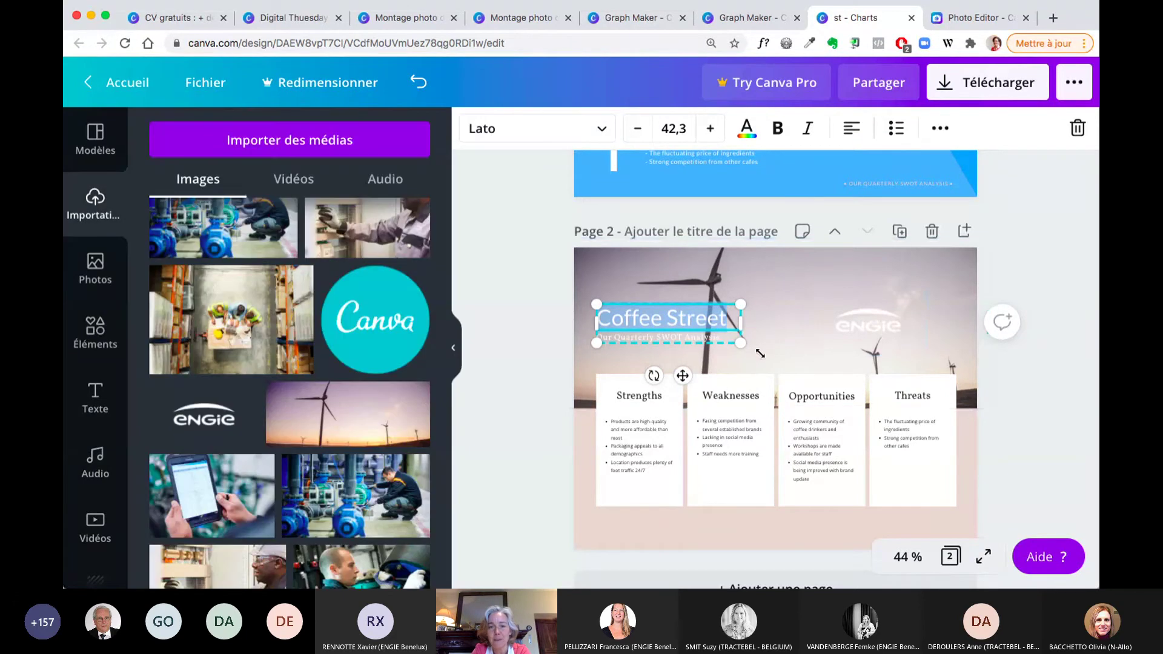
pyautogui.click(511, 394)
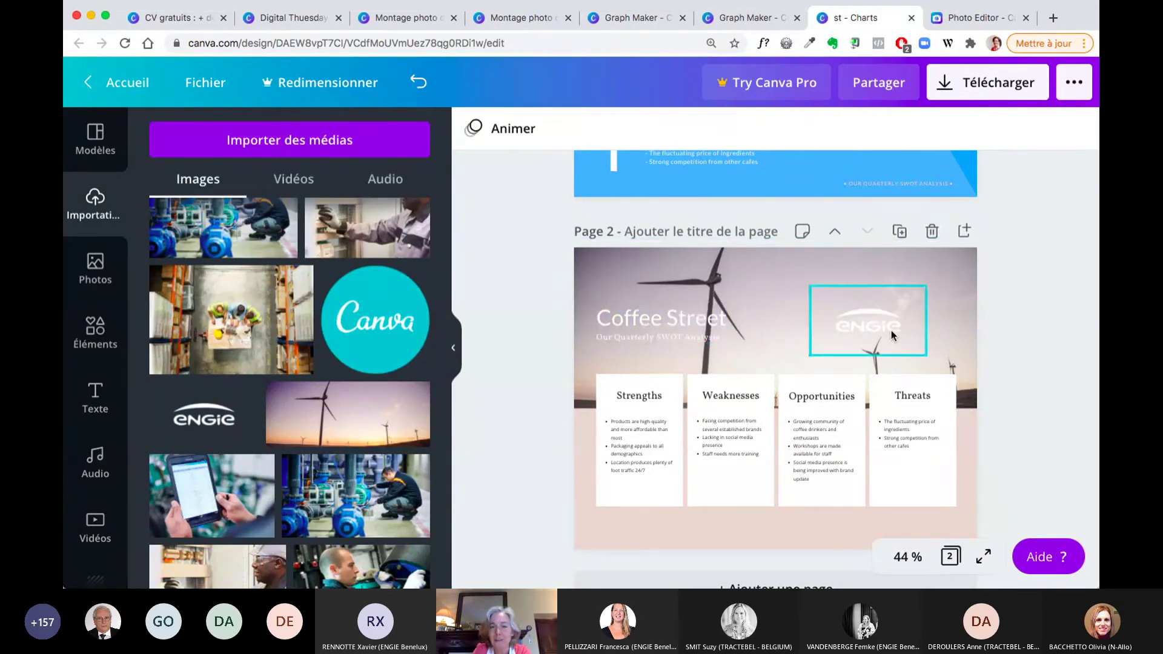
# Step: Try to reposition the ENGIE logo within page 2's photo, and place the wind turbine image on the page again
pyautogui.click(883, 306)
pyautogui.click(886, 300)
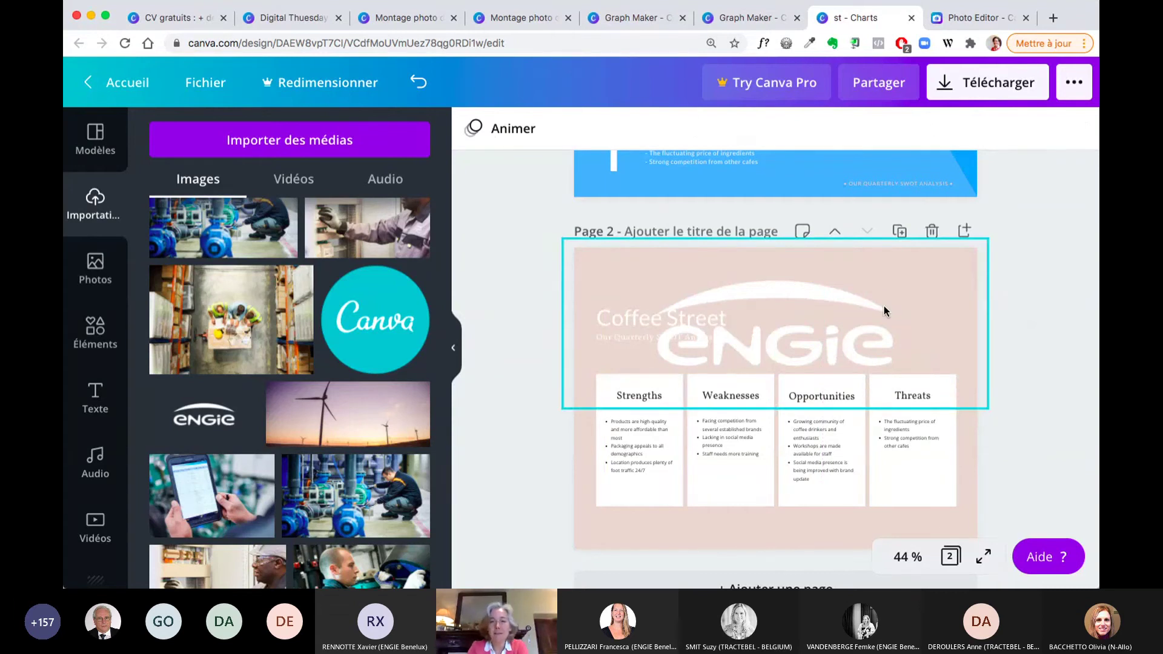
pyautogui.click(883, 309)
pyautogui.hotkey('ctrl', 'z')
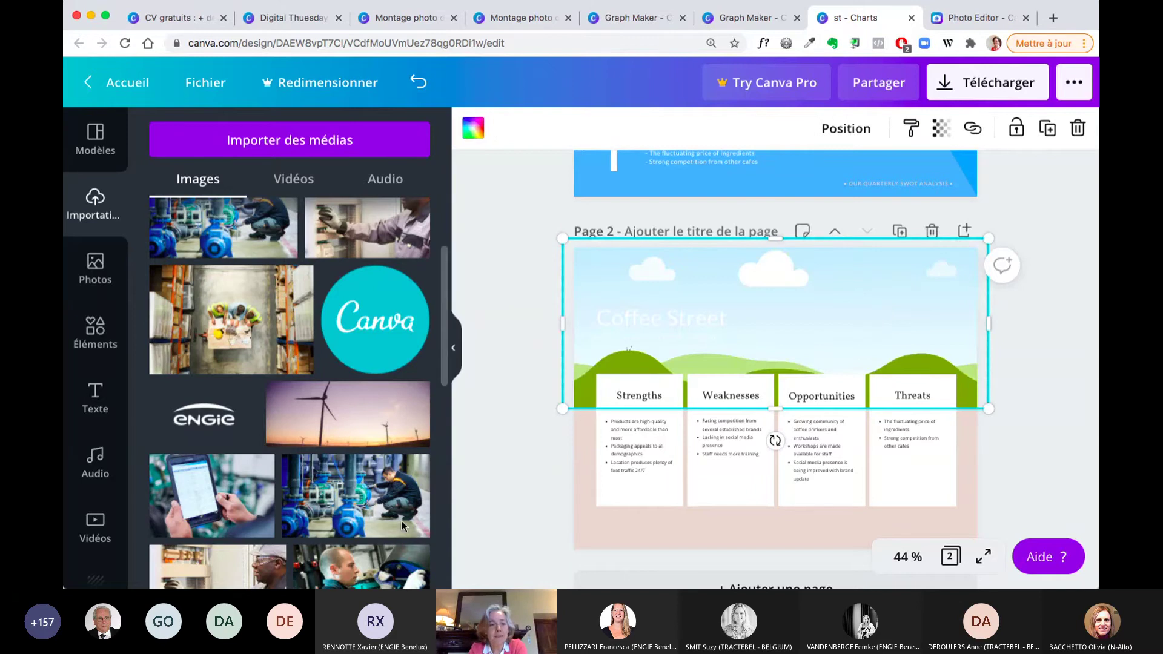
pyautogui.moveTo(372, 418); pyautogui.dragTo(609, 309)
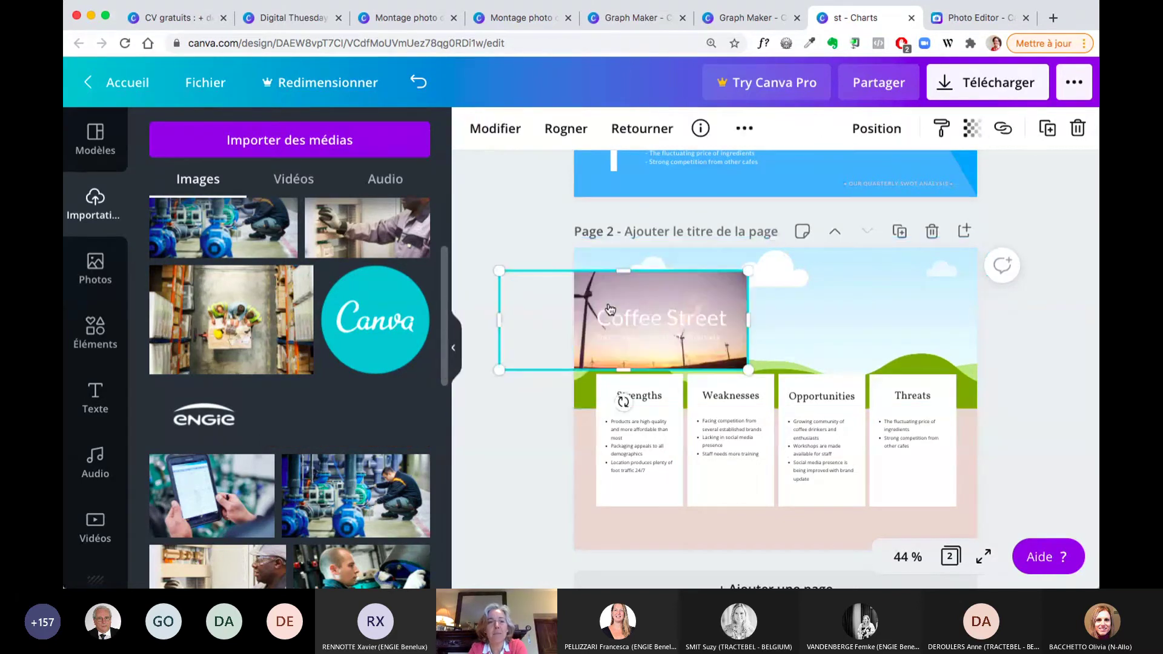
# Step: Close the SWOT chart, Graph Maker, Photo Editor and photo montage pages, leaving the CV templates and Digital Thuesday presentation open
pyautogui.click(912, 18)
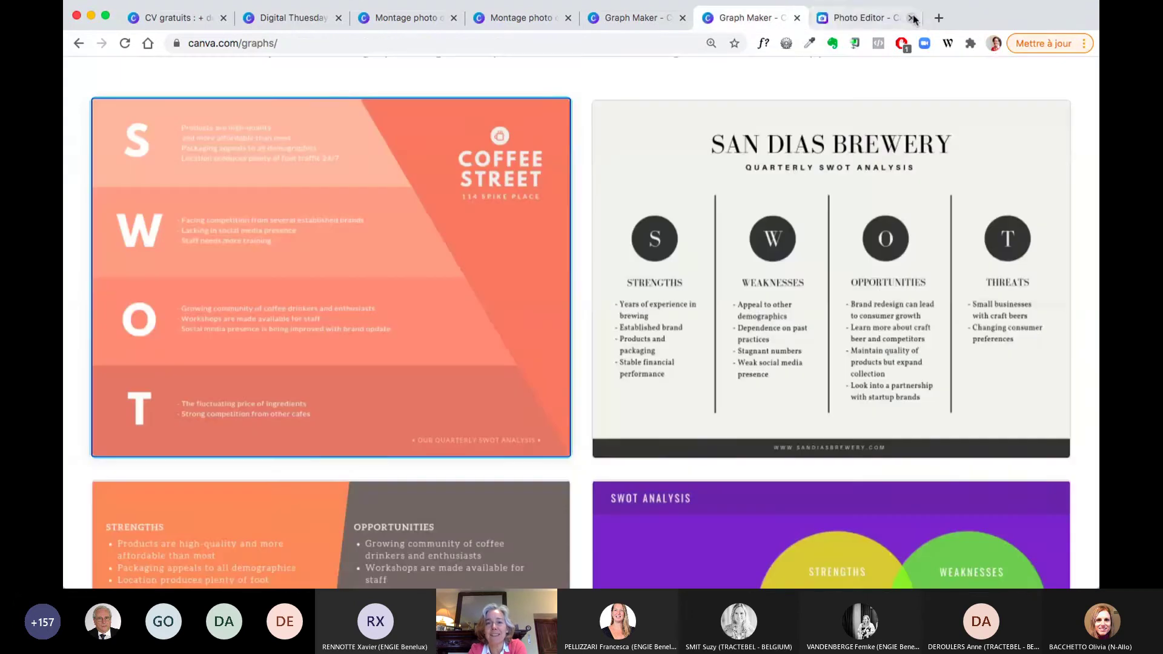
pyautogui.click(798, 18)
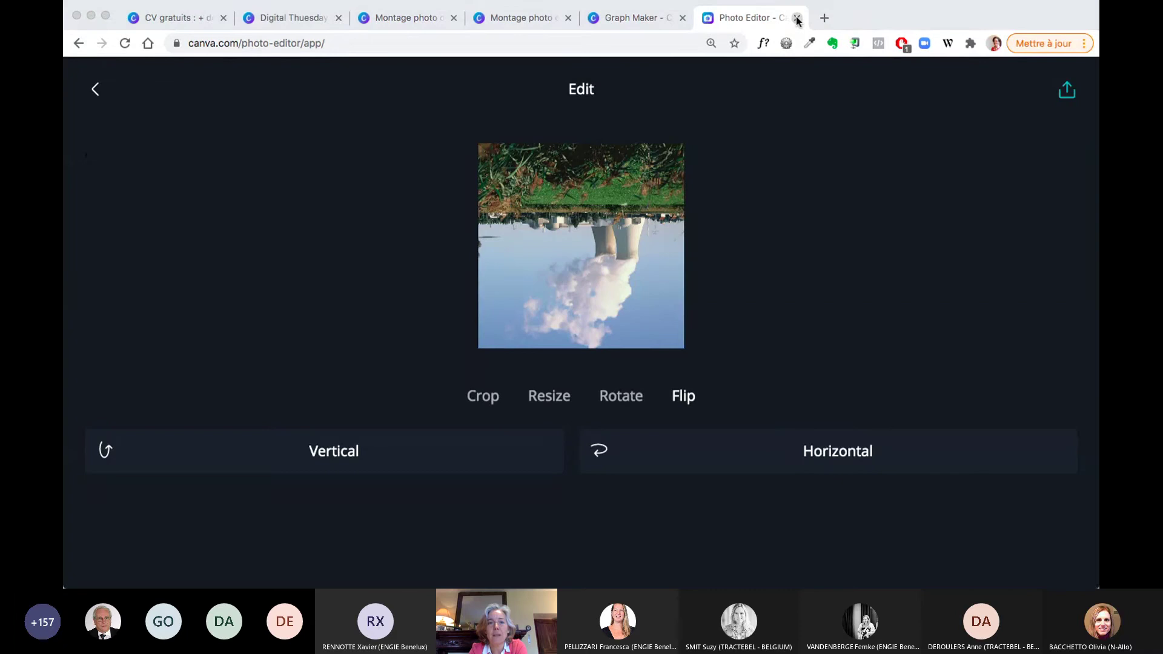
pyautogui.click(1026, 17)
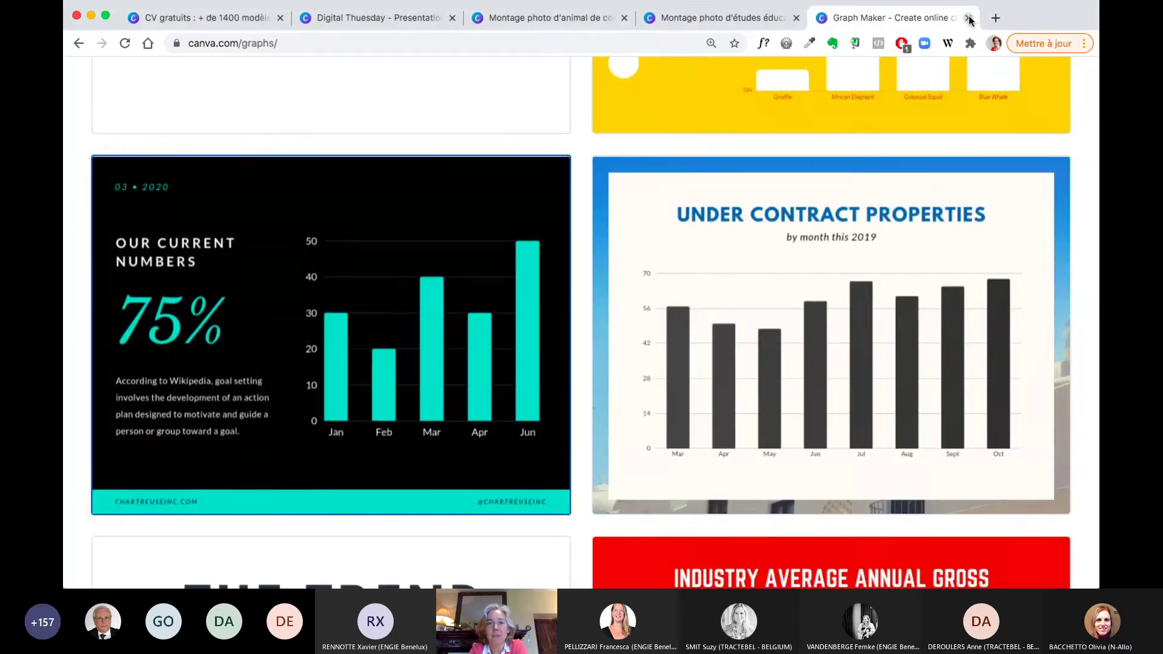
pyautogui.click(969, 18)
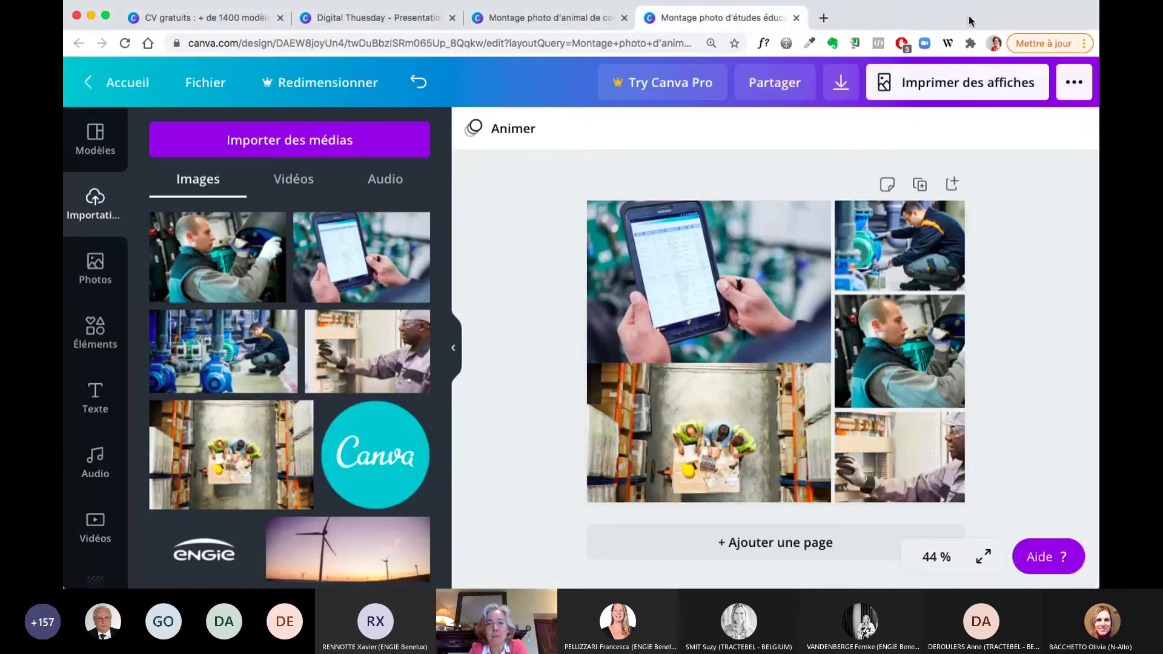
pyautogui.click(796, 18)
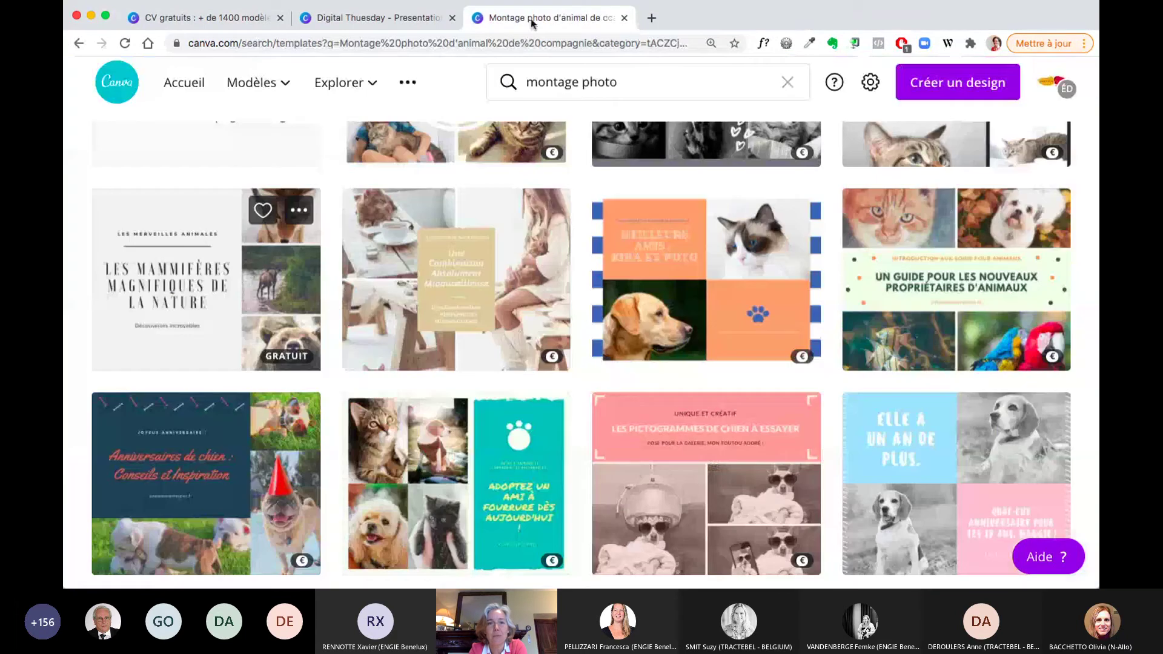
pyautogui.click(624, 18)
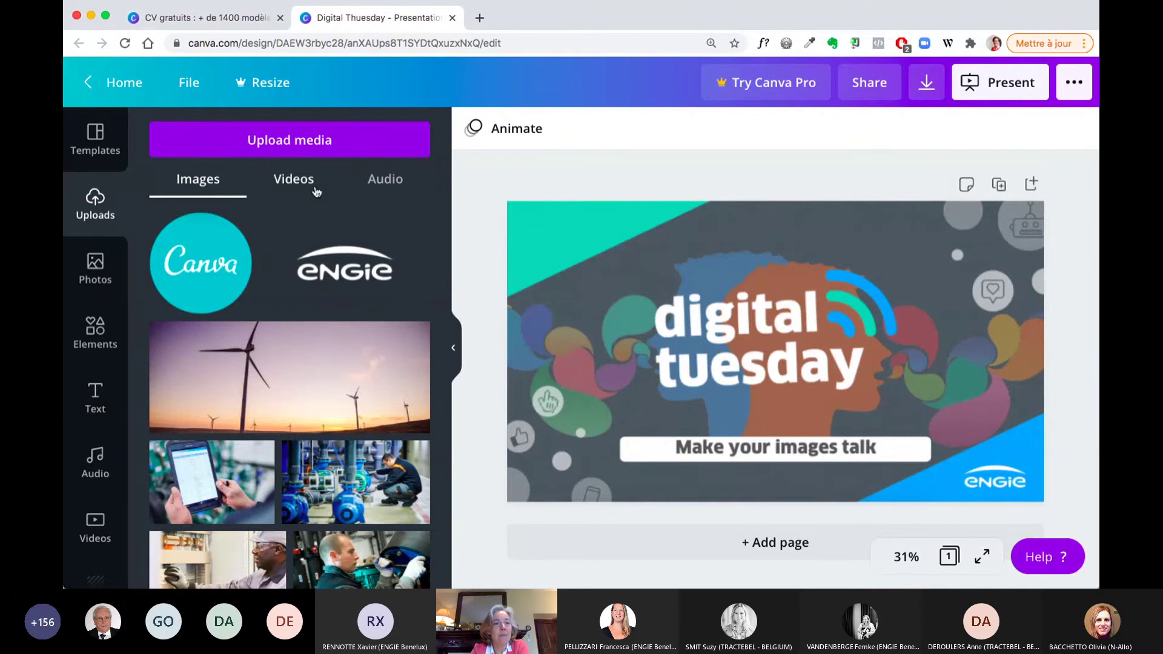
# Step: Return from the Digital Thuesday presentation to the Canva home page and search the design types for "facebook"
pyautogui.click(88, 86)
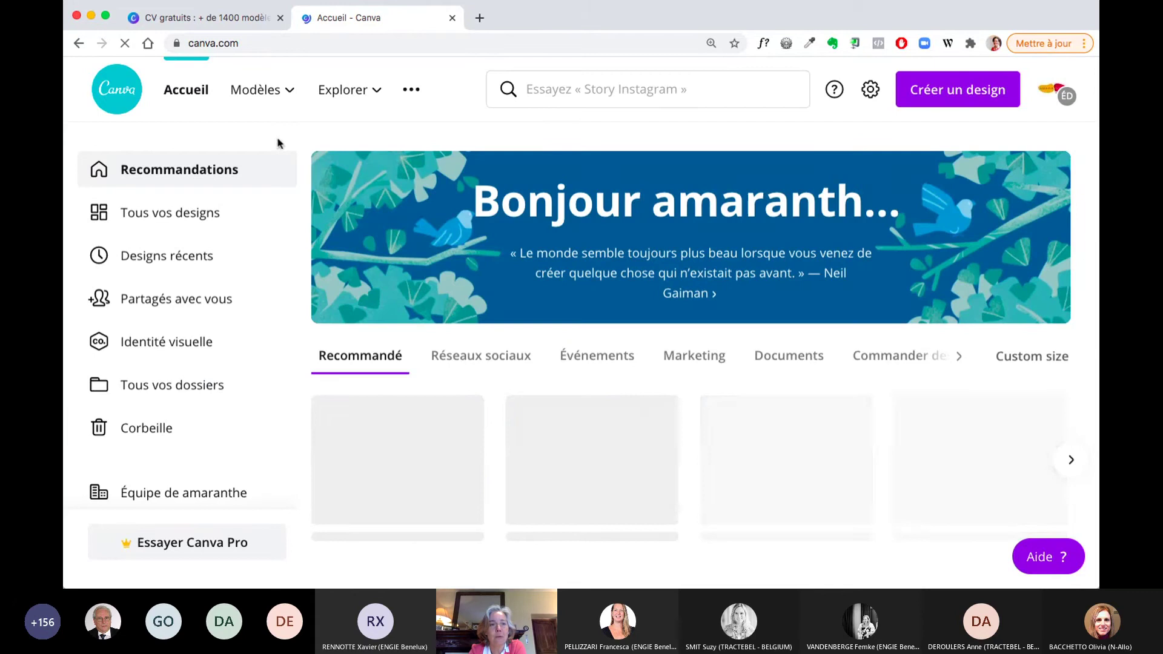
pyautogui.click(288, 102)
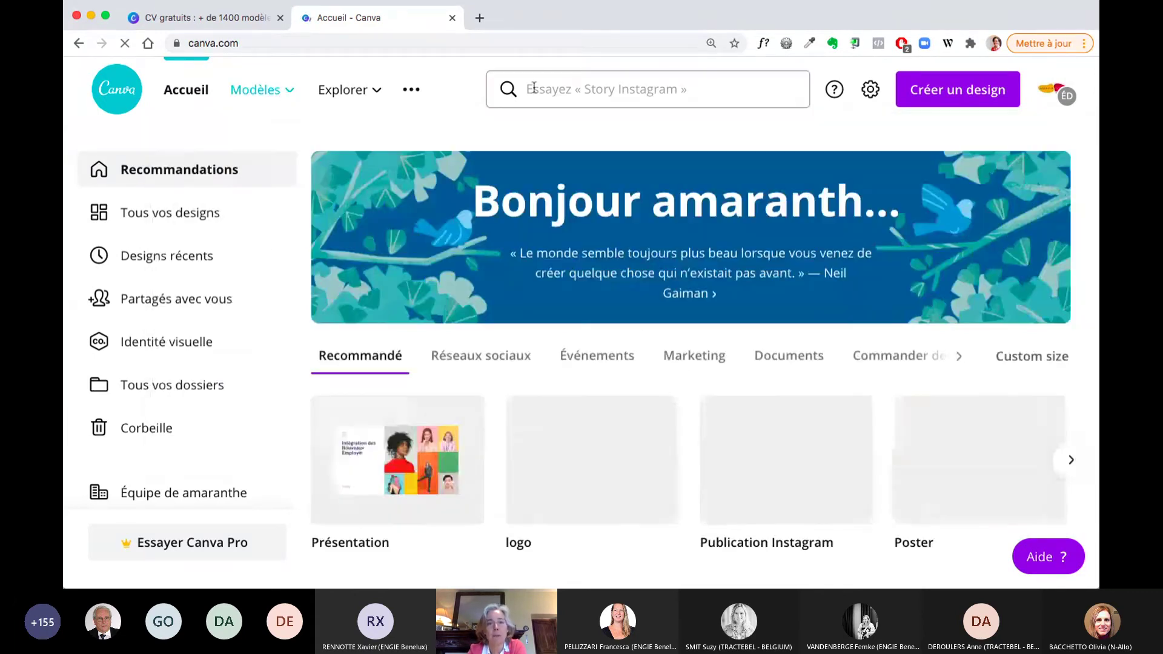
pyautogui.click(534, 89)
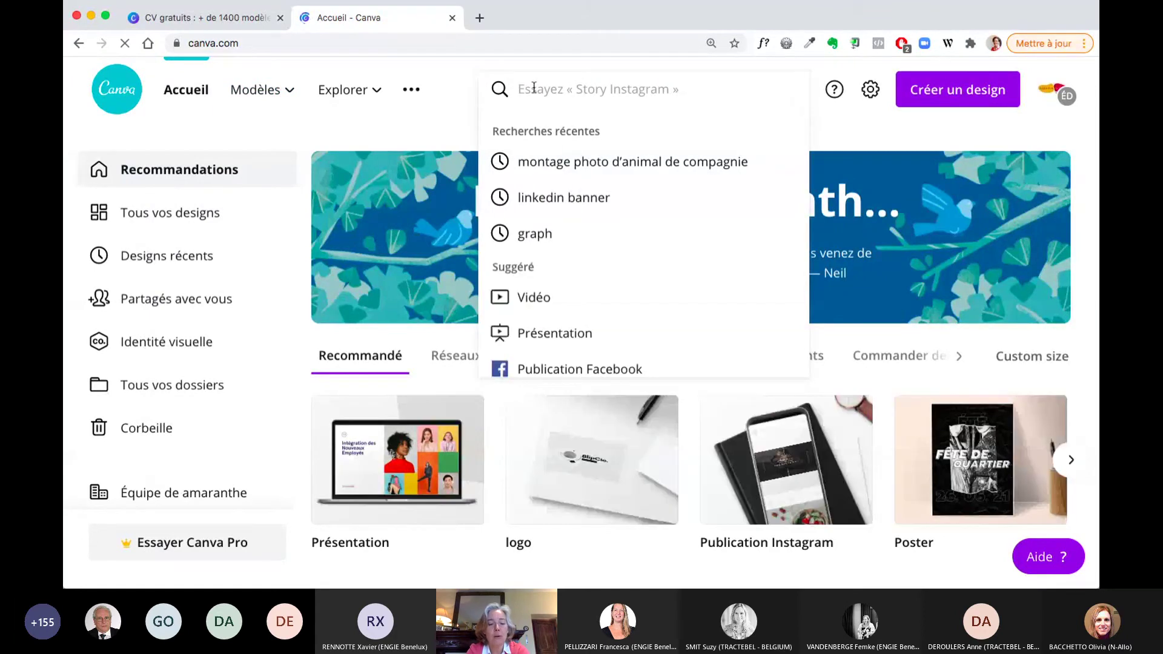
pyautogui.write('fade')
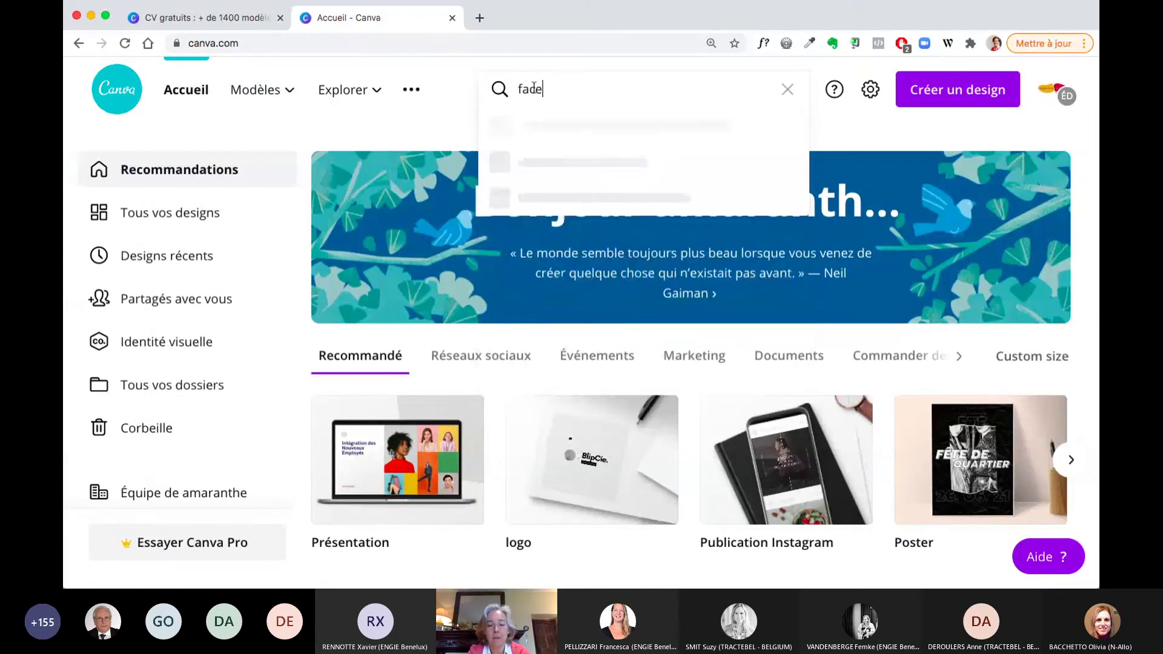
pyautogui.write('book')
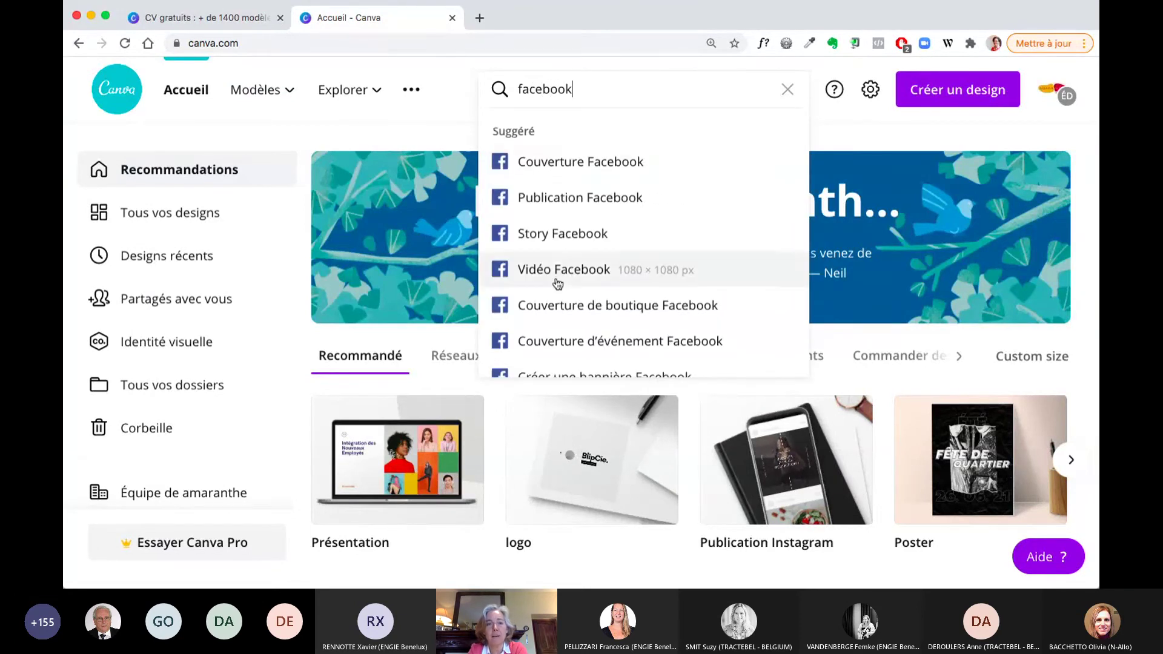
# Step: Open the "Publication Facebook" templates and look through the available designs
pyautogui.click(572, 209)
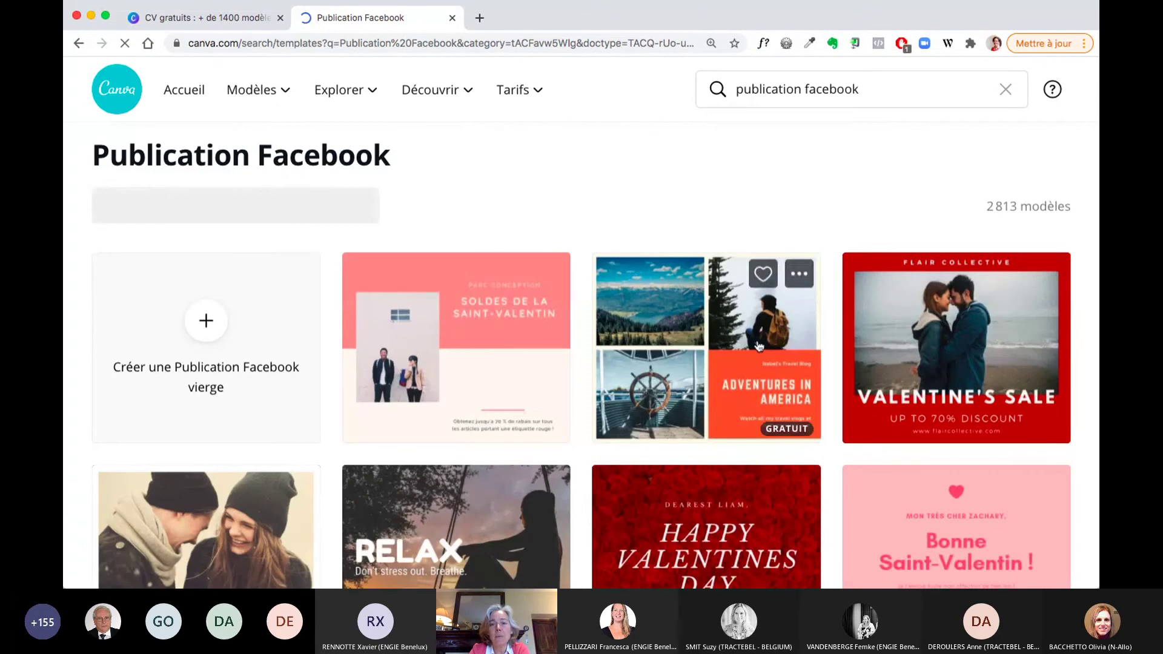
pyautogui.scroll(-7, 758, 344)
pyautogui.moveTo(759, 347)
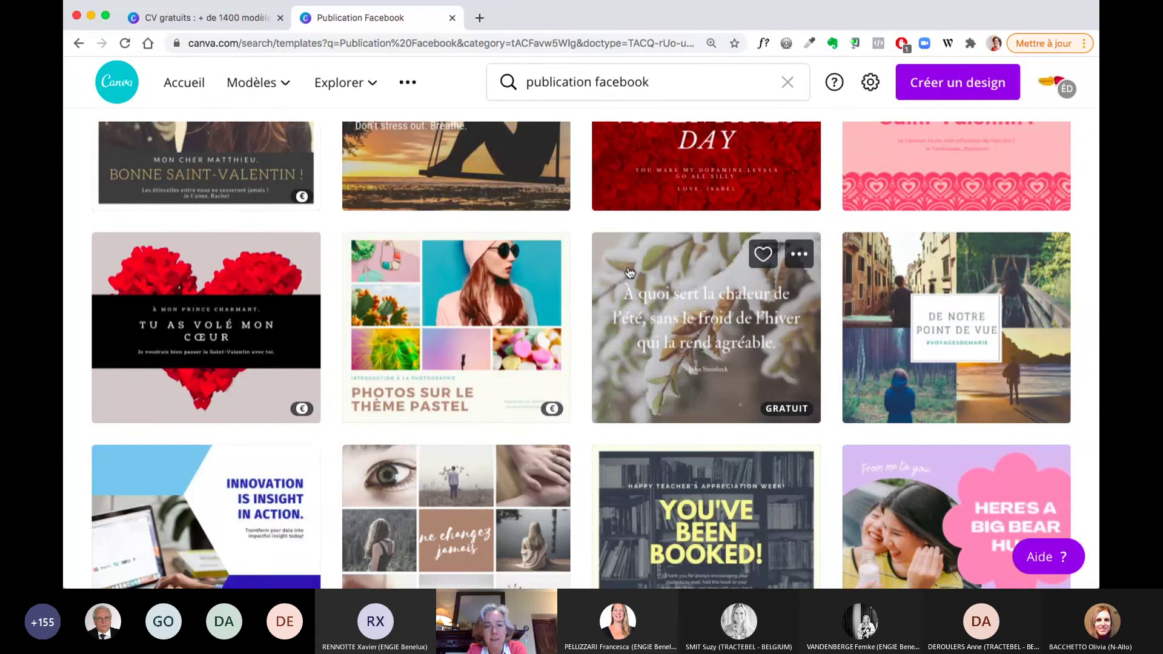
pyautogui.scroll(-3, 630, 272)
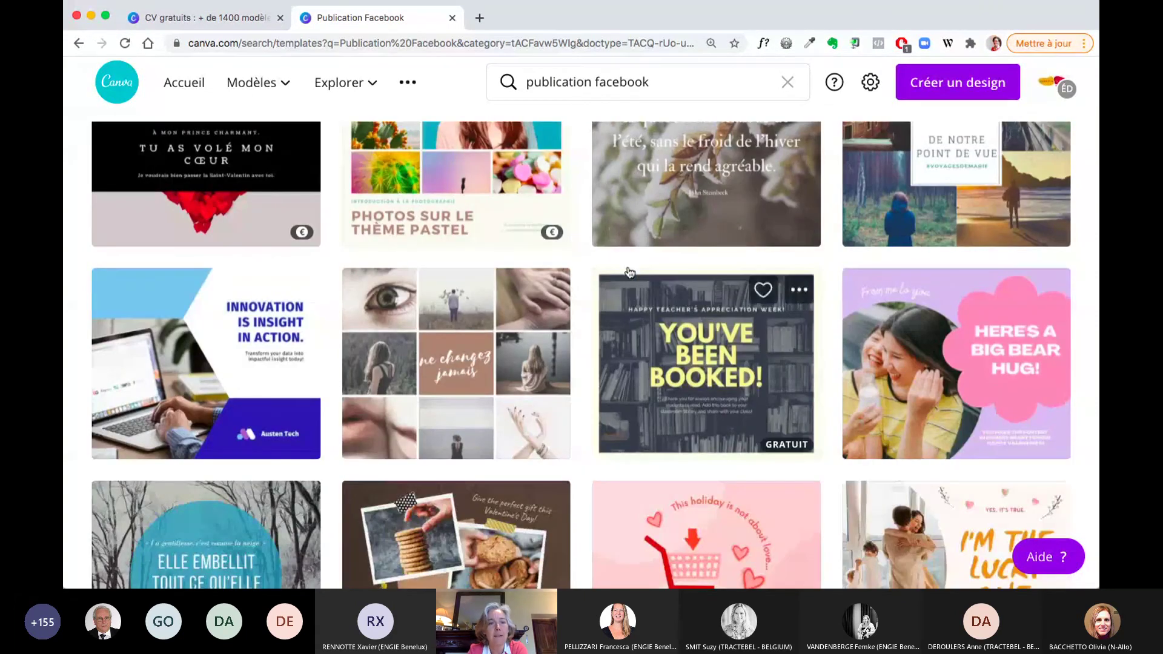
pyautogui.scroll(-2, 630, 272)
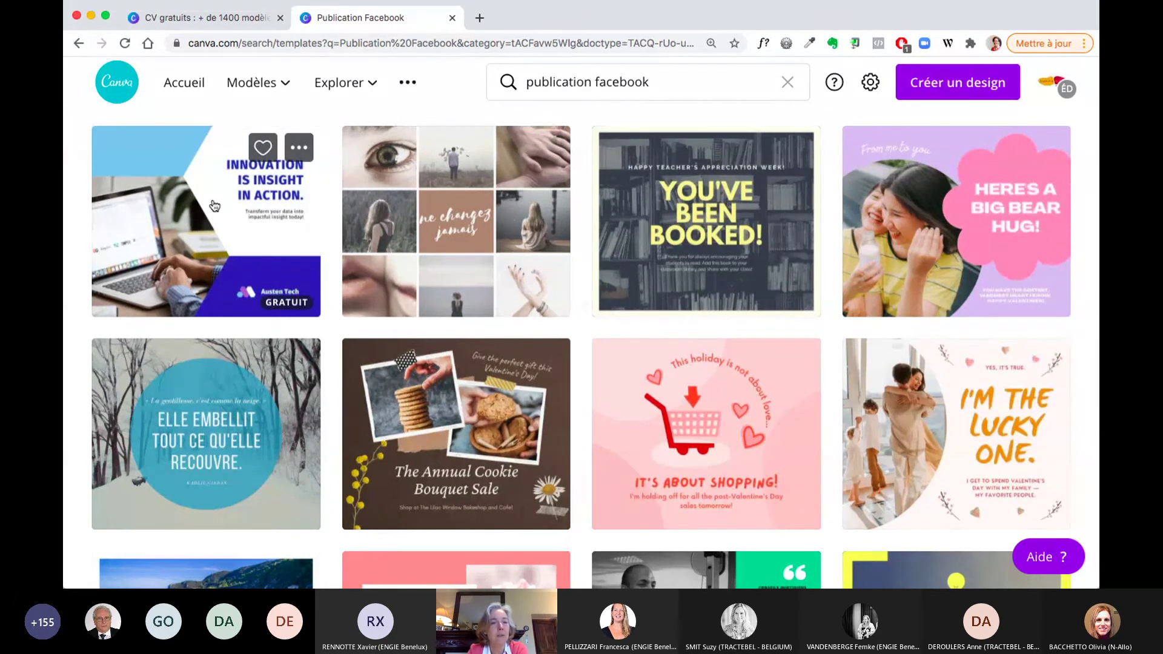
# Step: Replace the template search with "lin" and open the "Bannière LinkedIn" templates
pyautogui.scroll(3, 214, 206)
pyautogui.click(682, 91)
pyautogui.press('super+a')
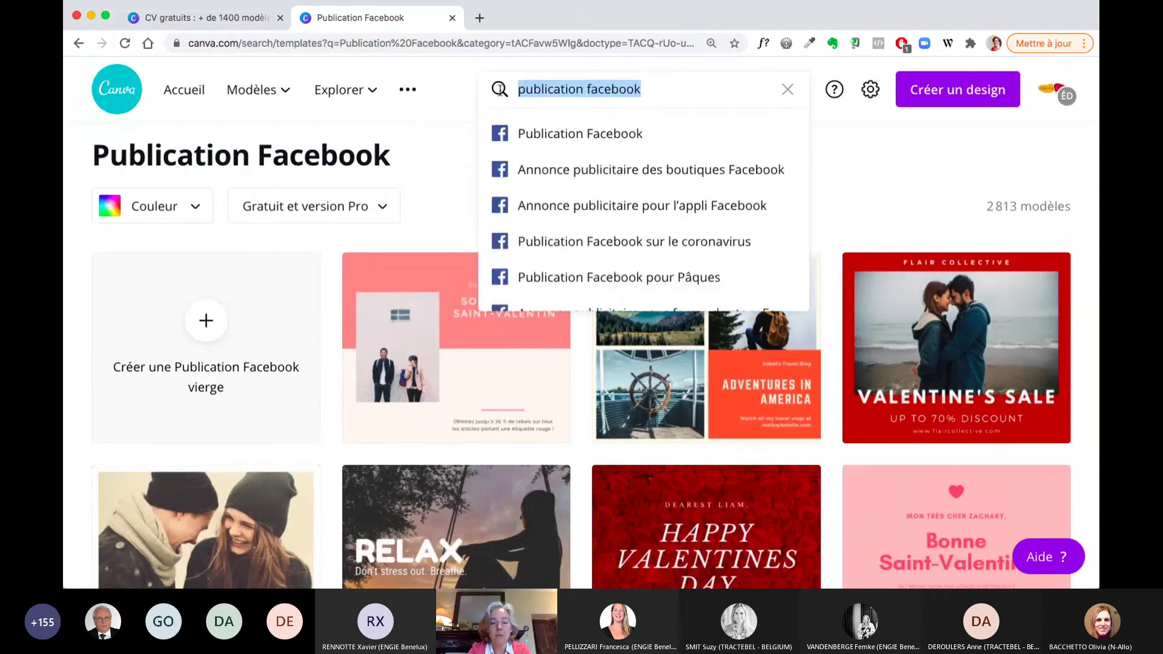
pyautogui.write('line')
pyautogui.press('BackSpace')
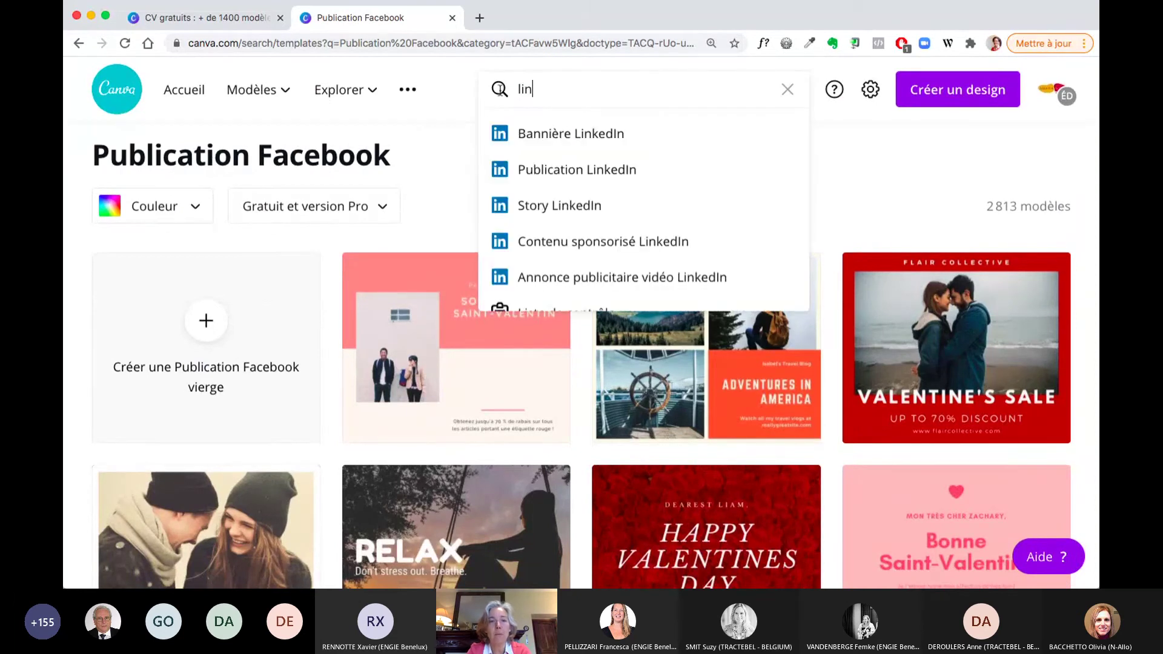
pyautogui.click(548, 135)
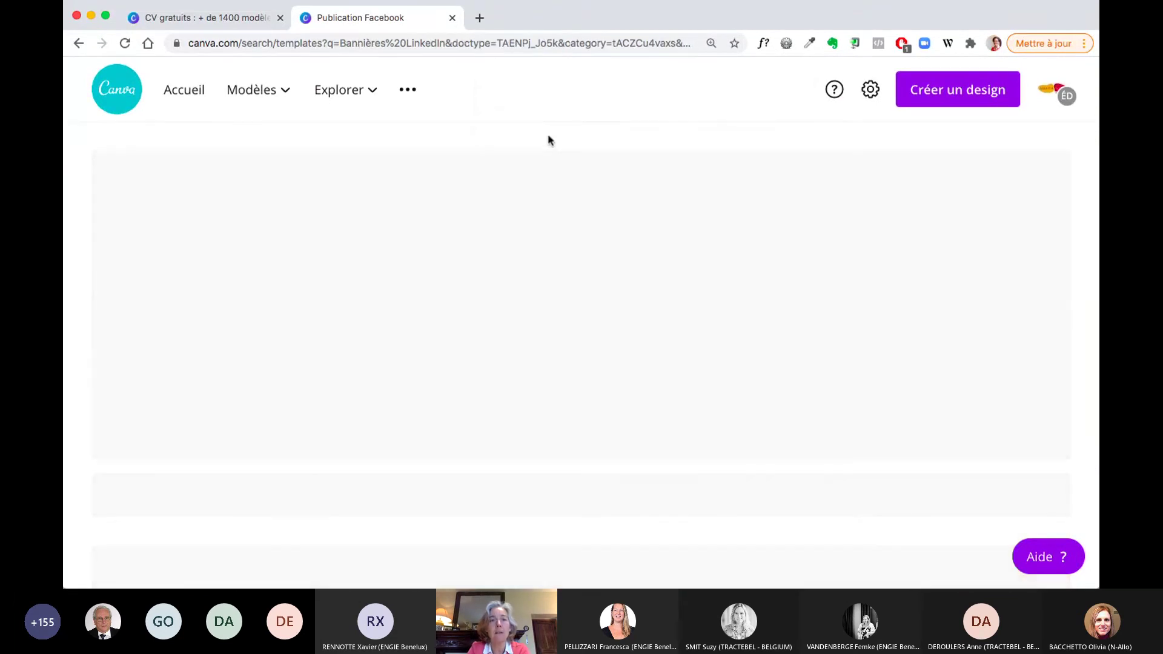
# Step: Open LinkedIn in a new browser tab and view the account's own profile with its banner image
pyautogui.click(479, 19)
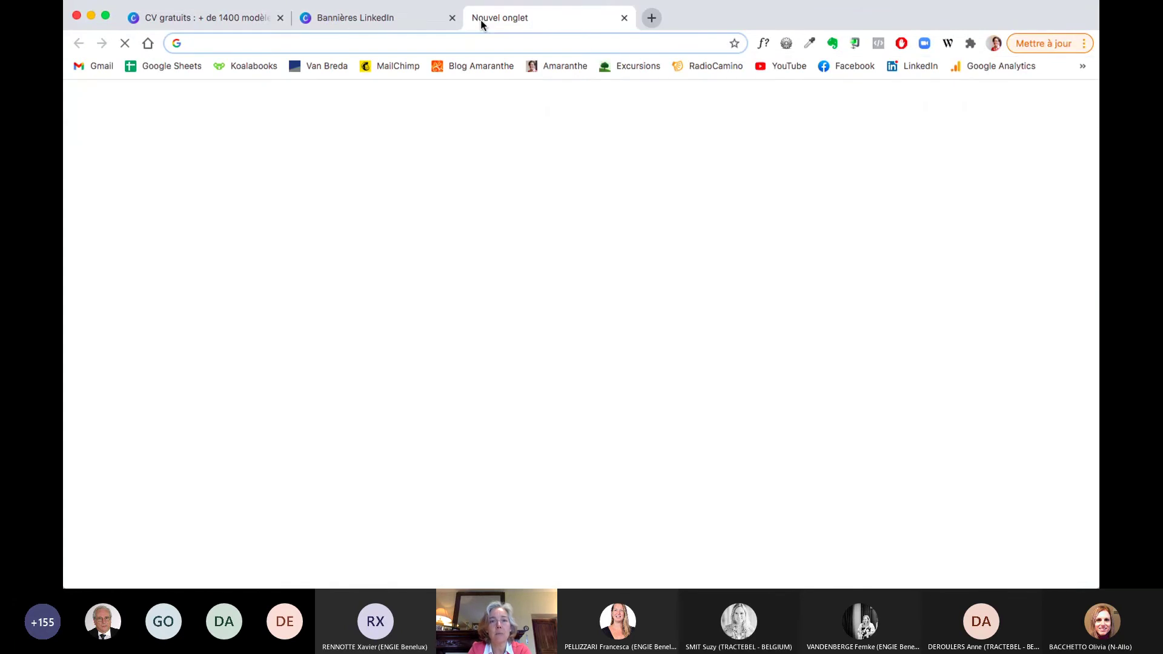
pyautogui.click(902, 65)
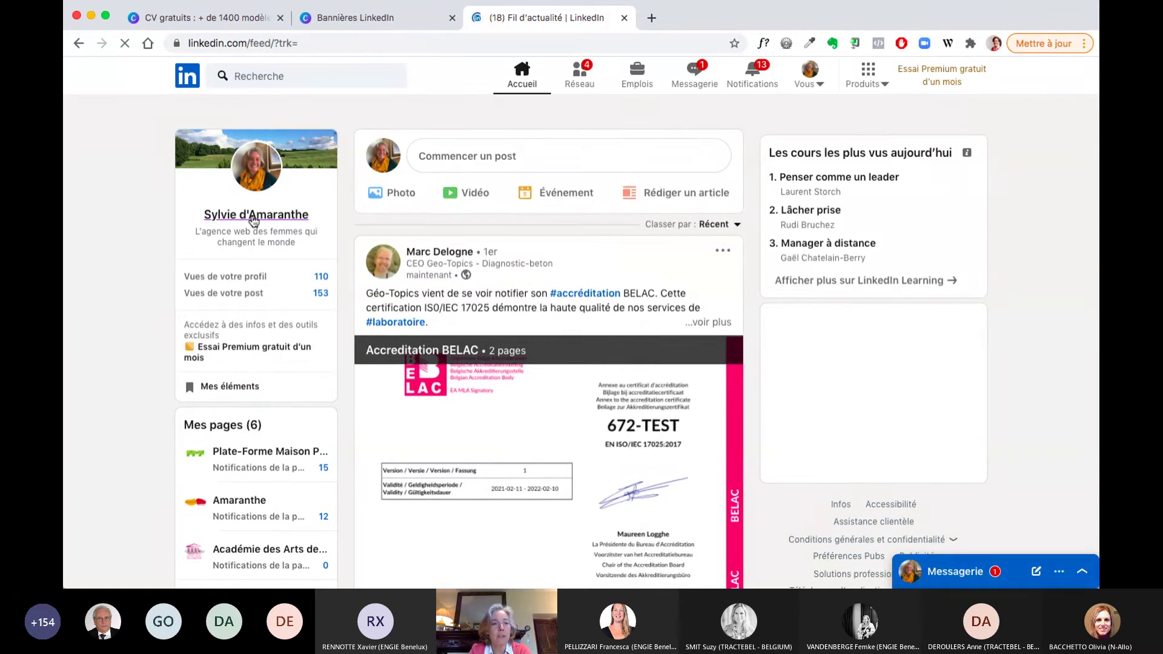
pyautogui.click(254, 217)
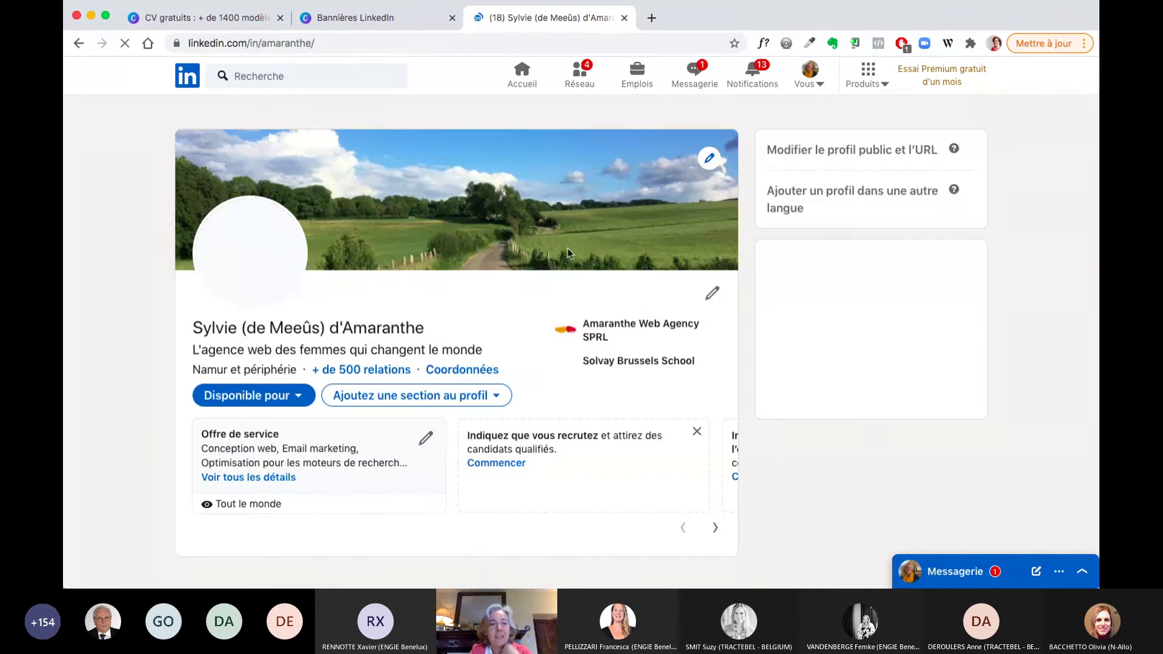
# Step: Switch back to Canva's LinkedIn banner templates and open the free white desk design with an alarm clock and a blank laptop
pyautogui.click(358, 20)
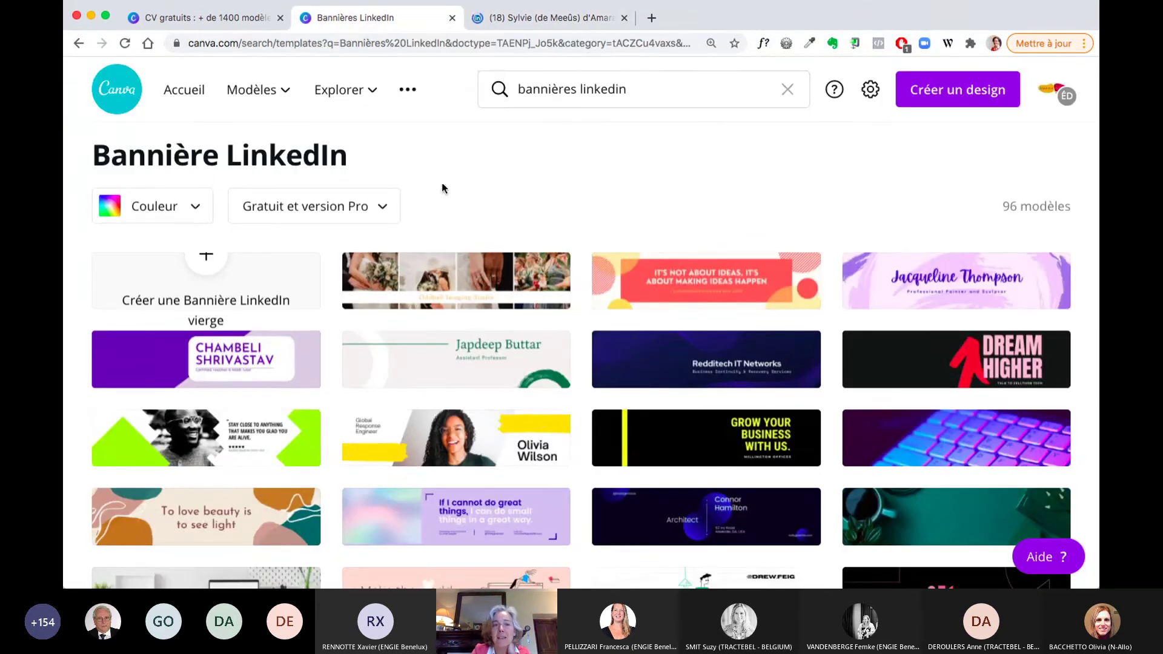
pyautogui.scroll(-5, 442, 183)
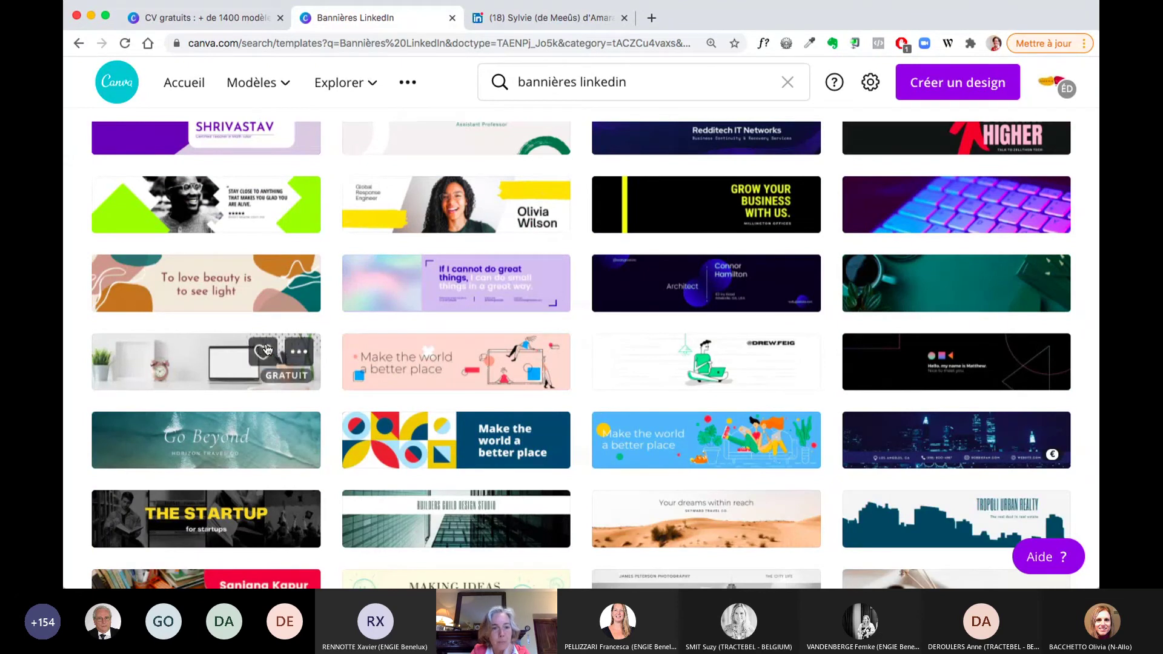
pyautogui.click(162, 356)
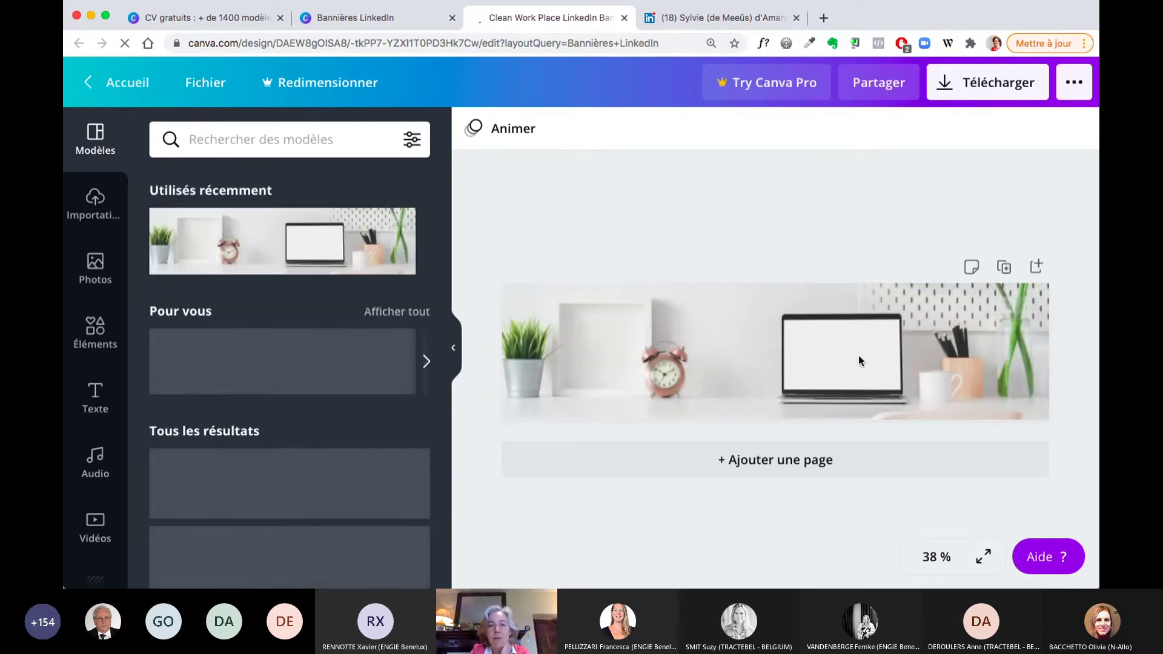
# Step: Add the uploaded dark-header website screenshot to the banner and fit it over the laptop's blank screen
pyautogui.click(106, 209)
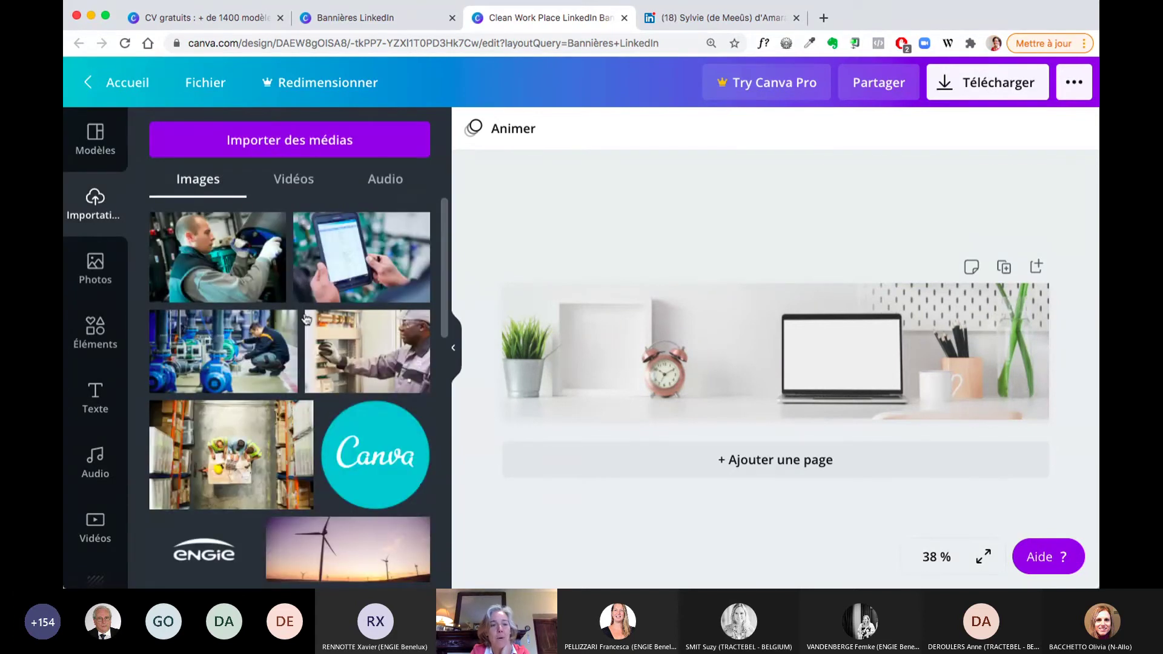
pyautogui.scroll(-10, 304, 312)
pyautogui.scroll(-2, 305, 313)
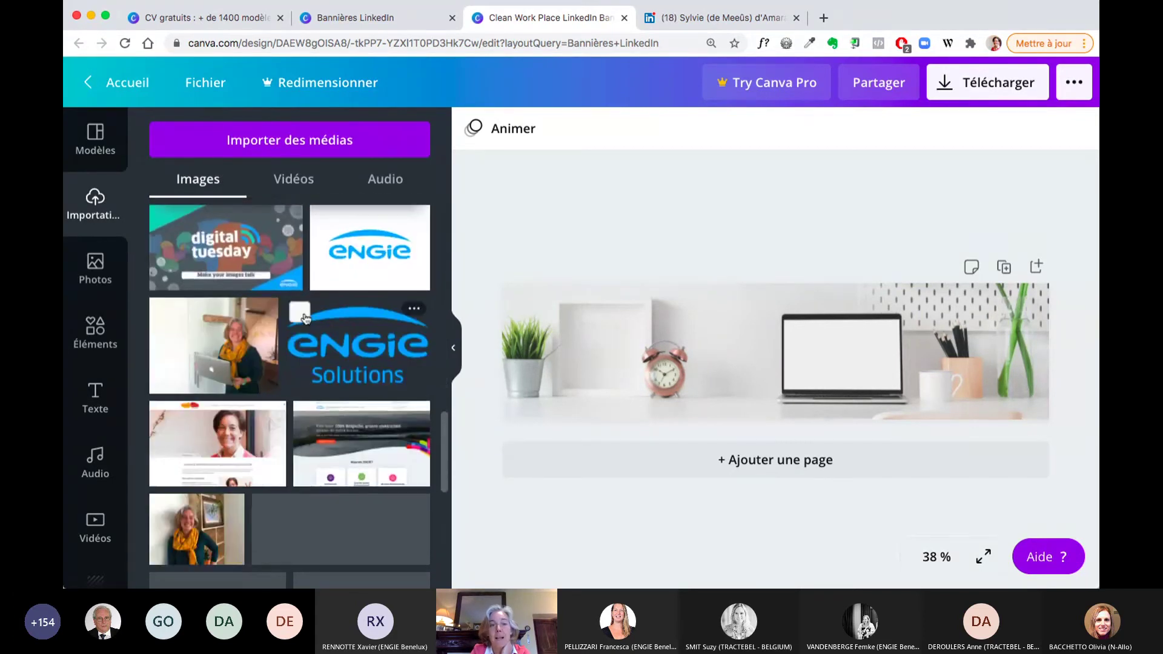
pyautogui.click(349, 432)
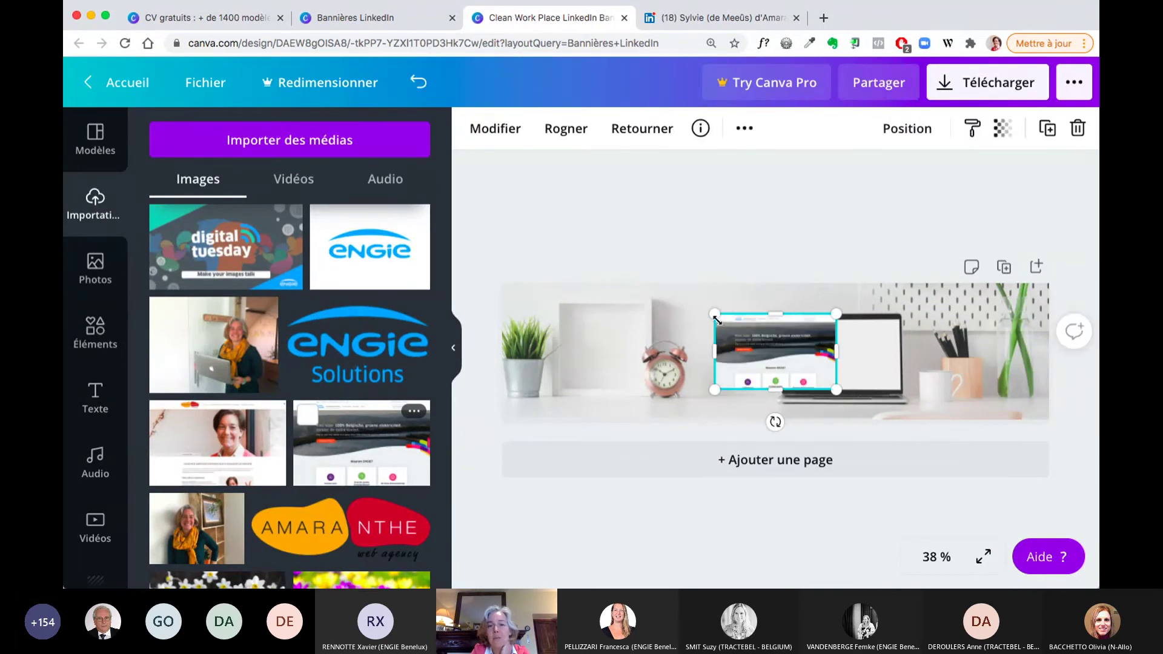
pyautogui.moveTo(727, 324); pyautogui.dragTo(818, 336)
pyautogui.click(808, 251)
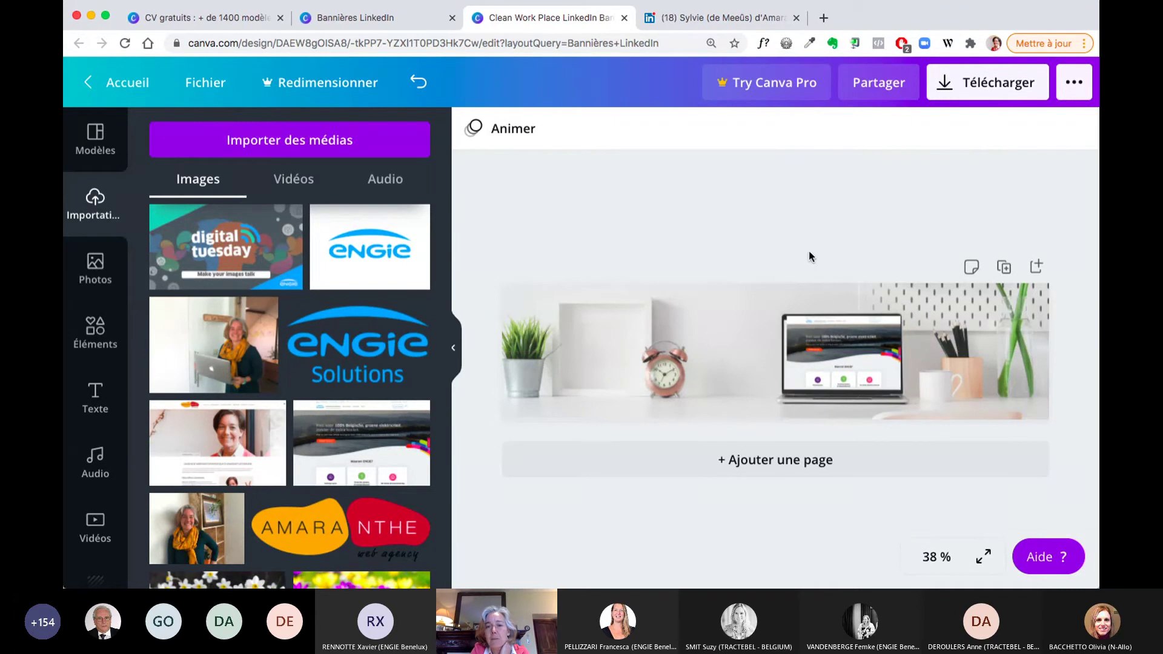
# Step: Nudge the dark-header website screenshot slightly to align it with the laptop's screen, and deselect it
pyautogui.click(828, 376)
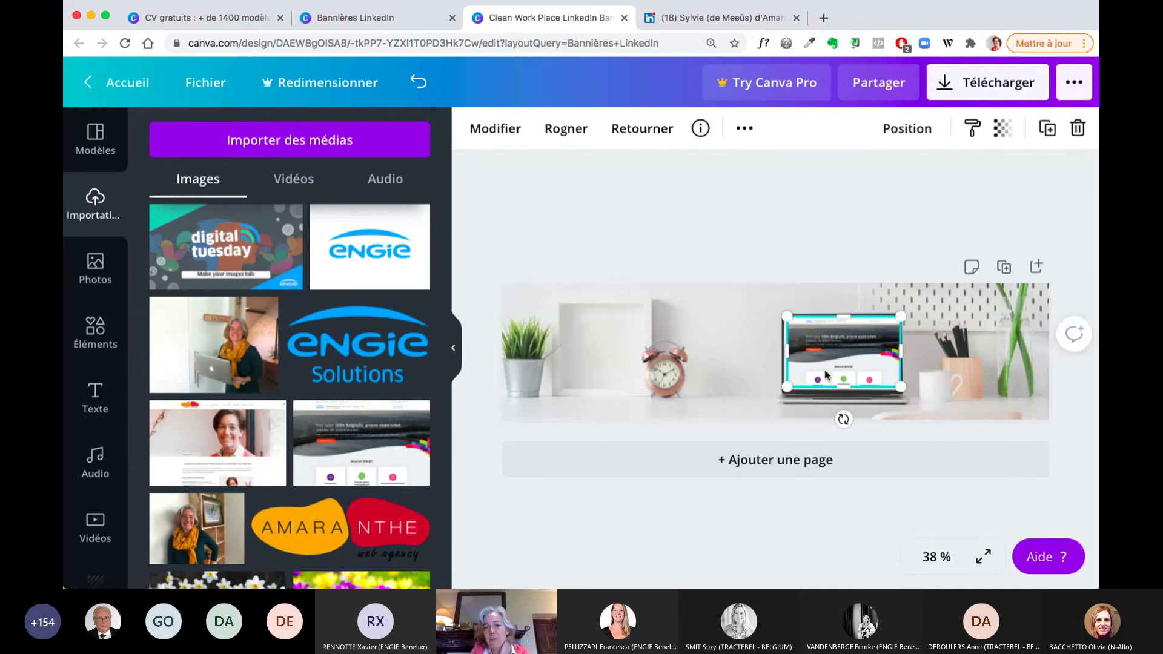
pyautogui.moveTo(825, 372); pyautogui.dragTo(826, 374)
pyautogui.click(819, 268)
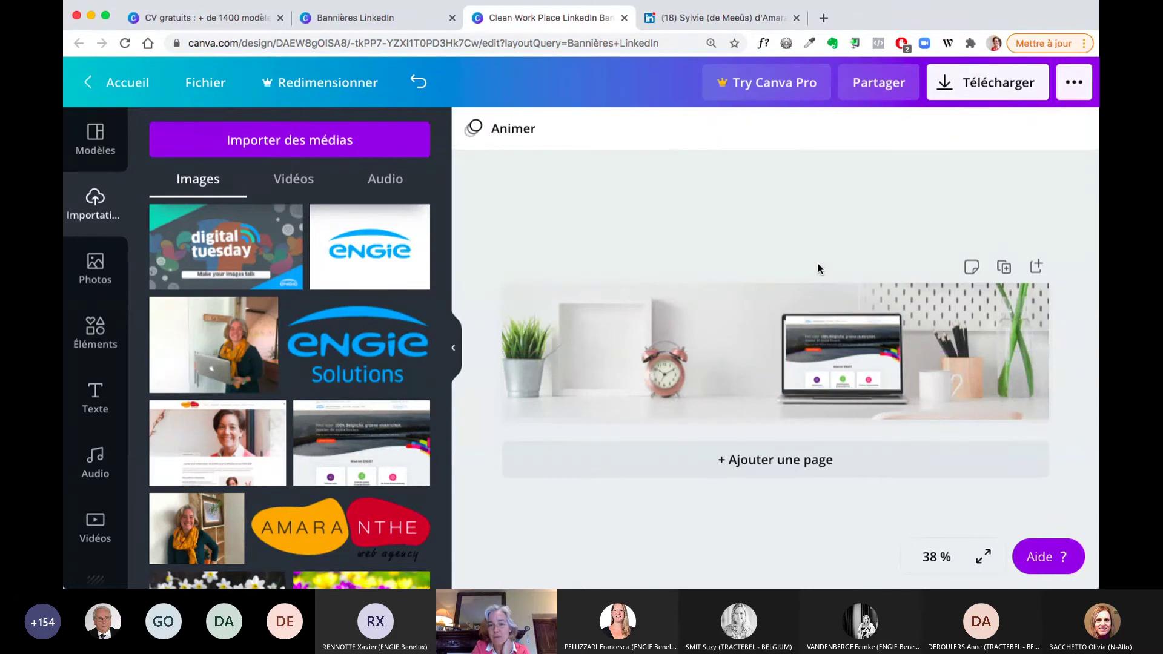
pyautogui.click(826, 360)
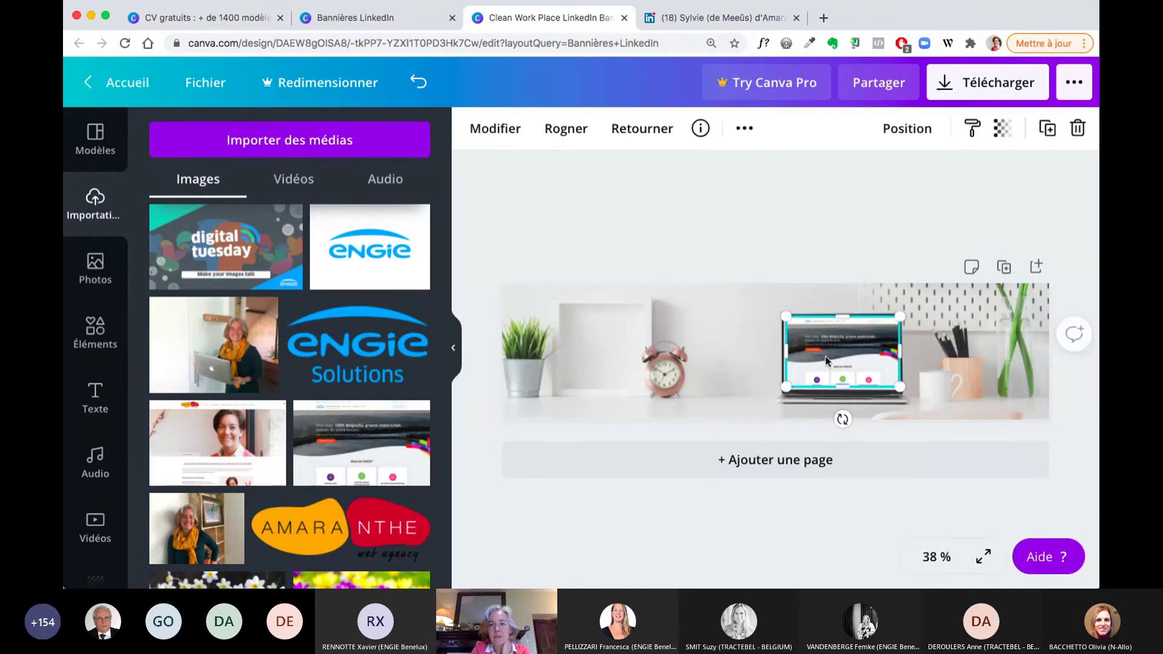
pyautogui.click(802, 223)
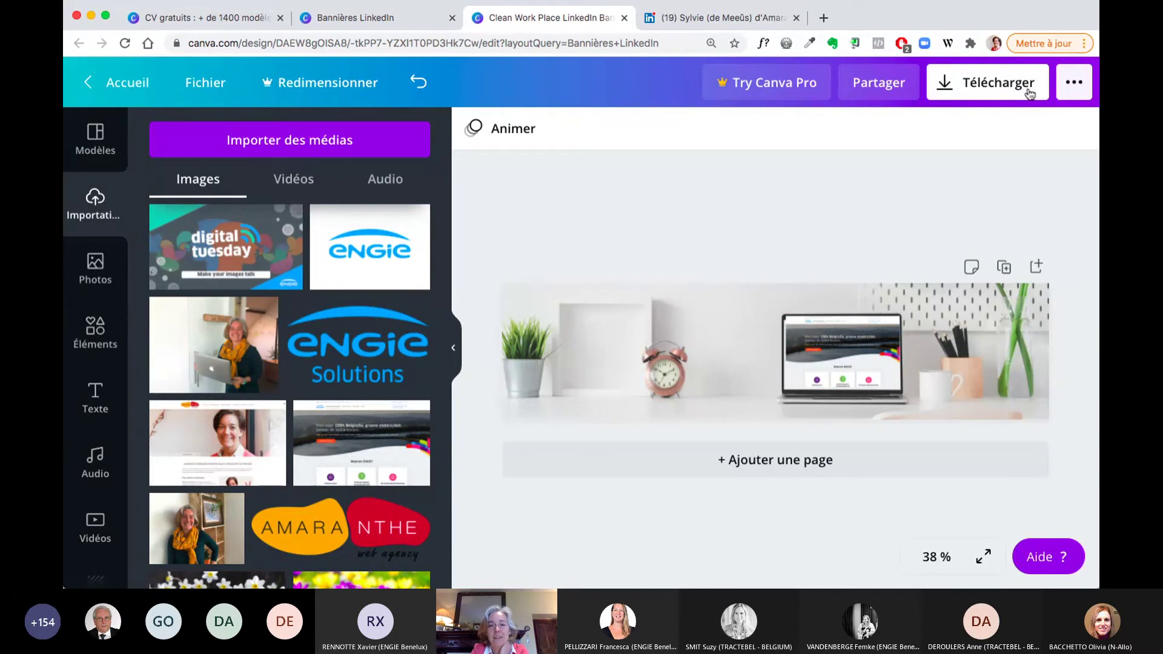
# Step: Replace the screenshot on the laptop with the uploaded website screenshot showing a woman's portrait, fitted to the laptop's screen
pyautogui.click(856, 329)
pyautogui.press('Delete')
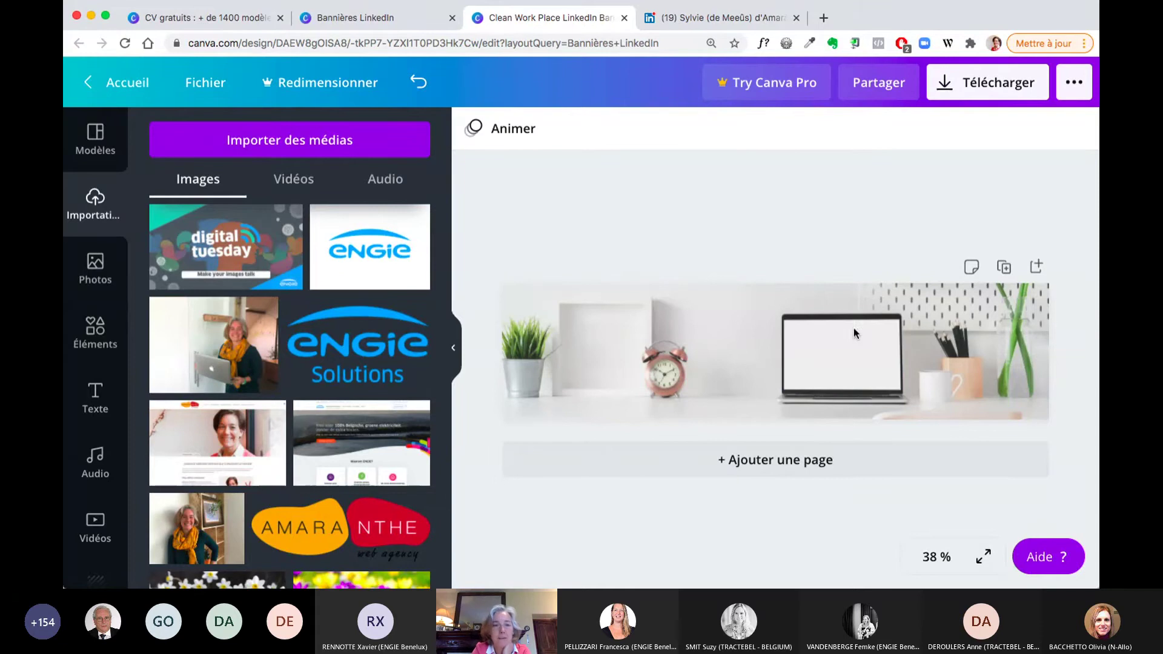
pyautogui.click(190, 434)
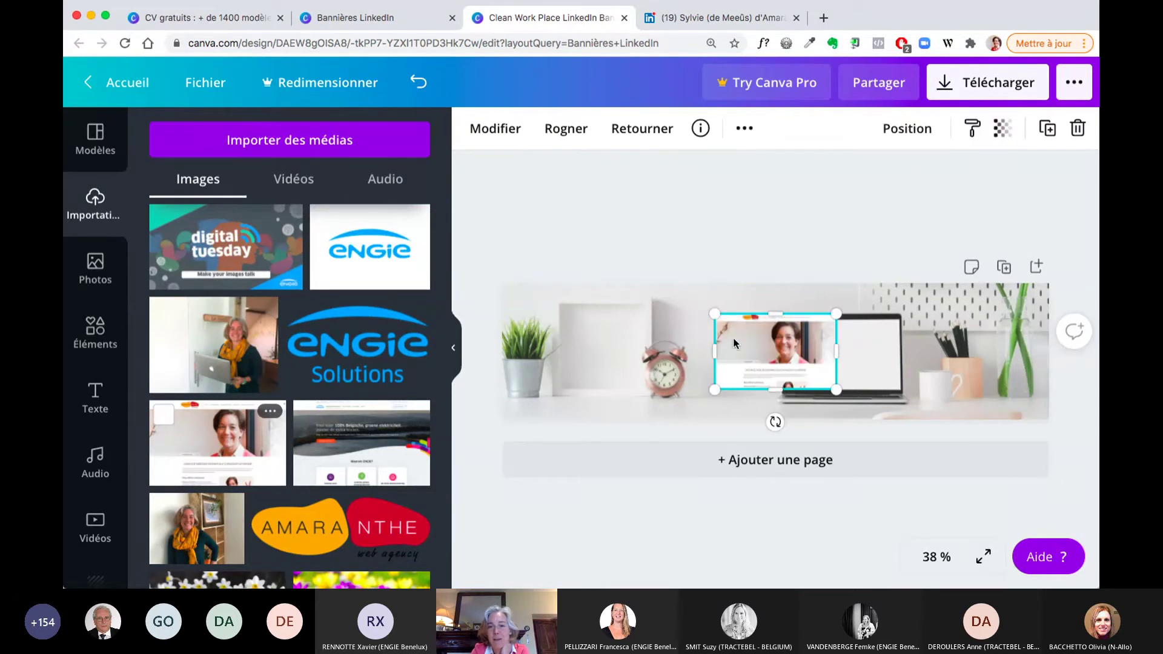
pyautogui.moveTo(739, 346); pyautogui.dragTo(800, 350)
pyautogui.moveTo(771, 390); pyautogui.dragTo(788, 389)
pyautogui.click(807, 176)
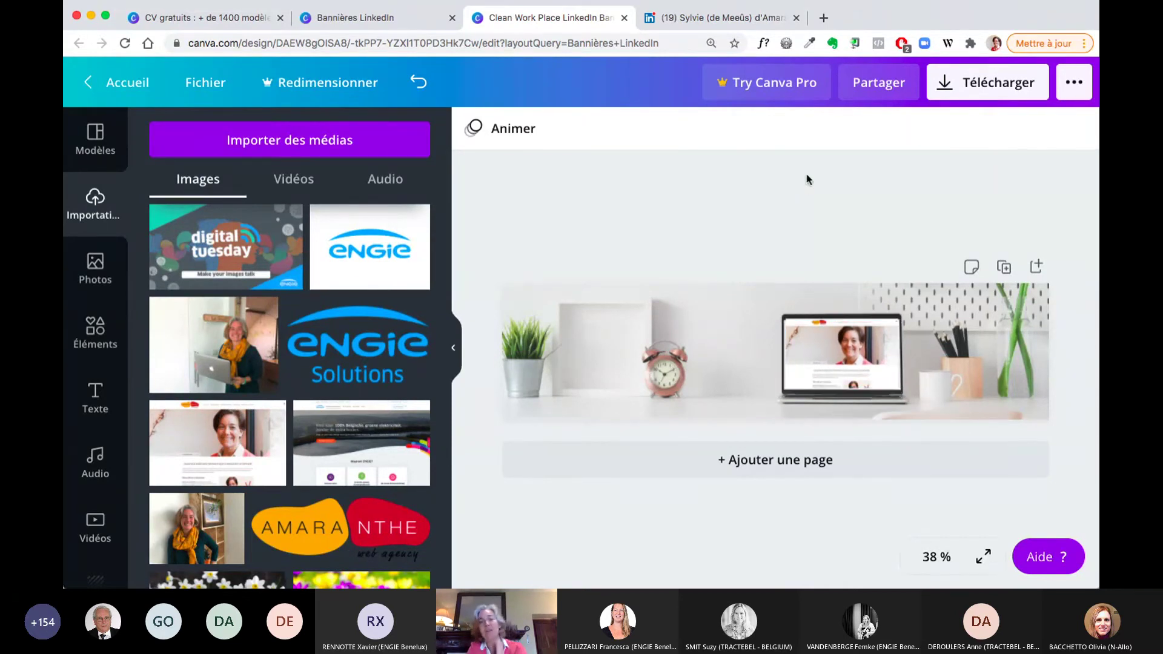